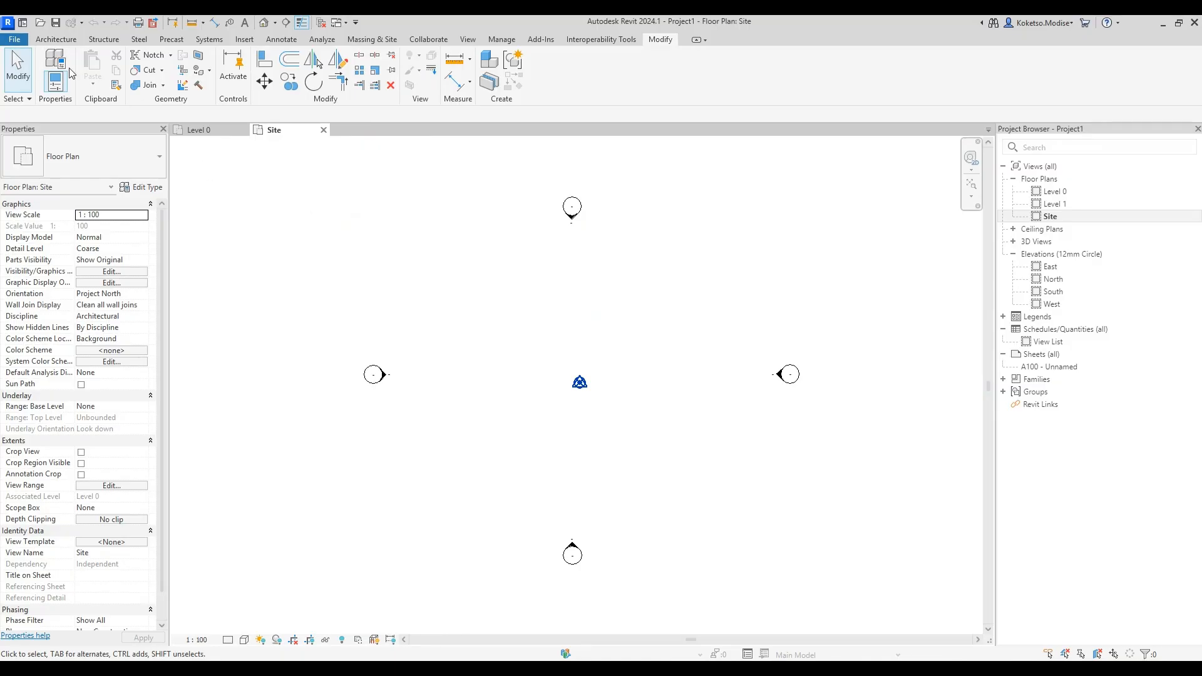
# Step: Create a new family from the Metric Generic Model template
pyautogui.click(14, 41)
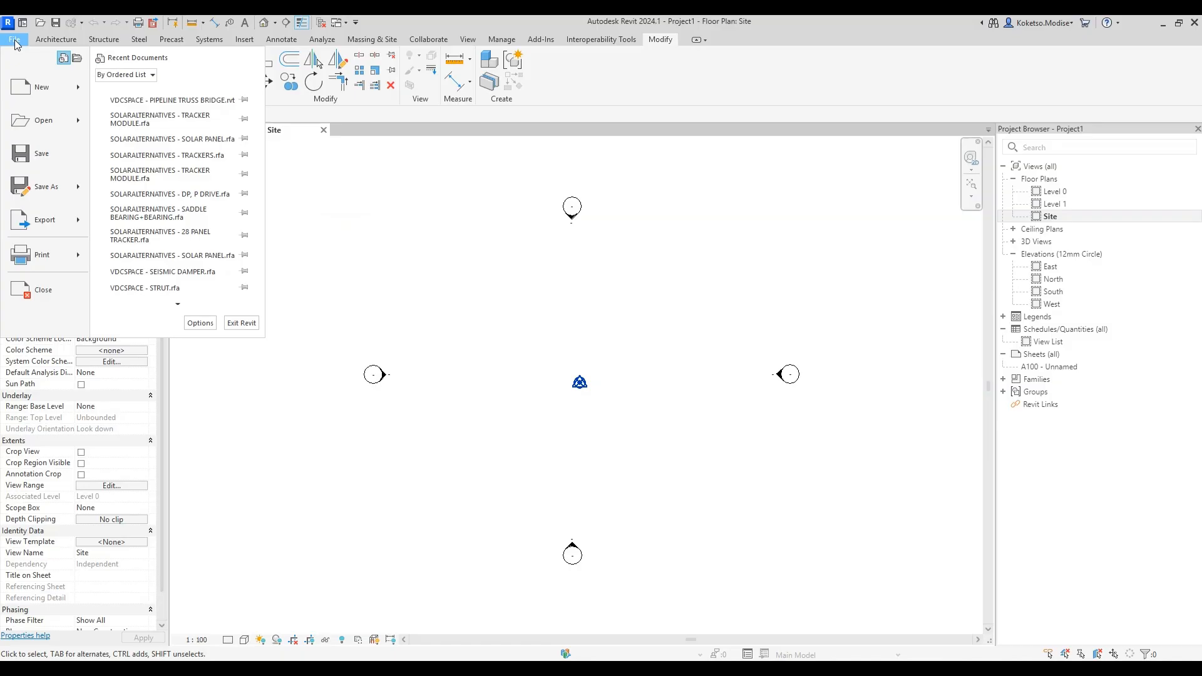
pyautogui.moveTo(78, 88)
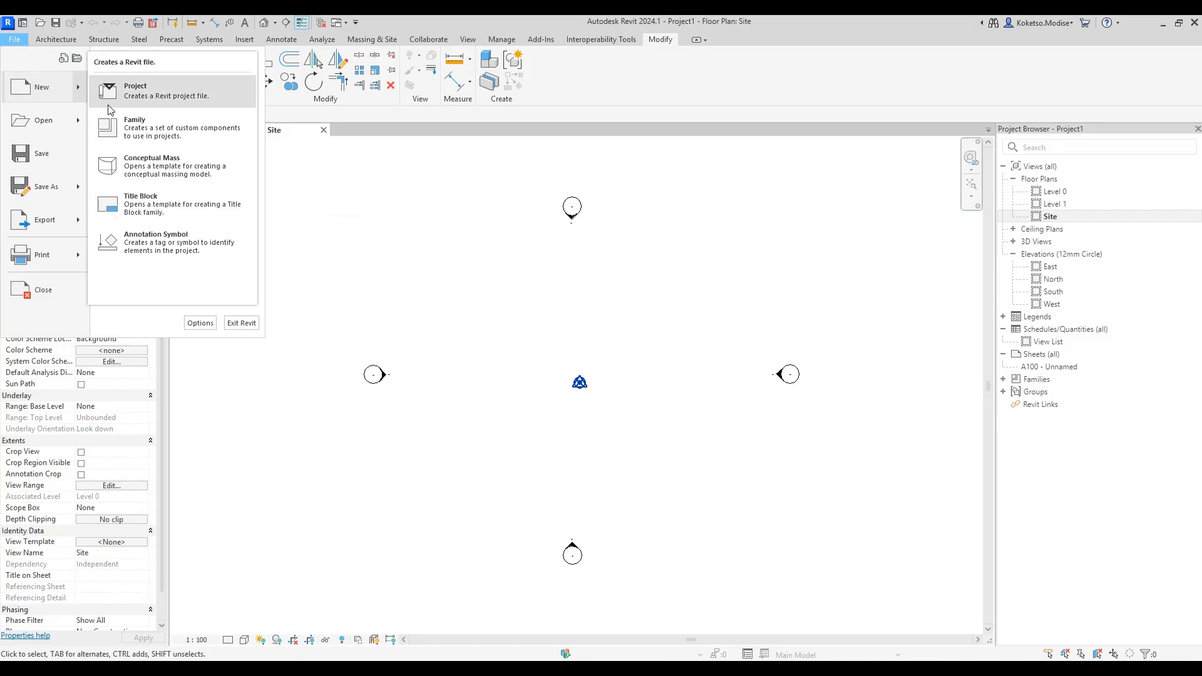
pyautogui.click(114, 125)
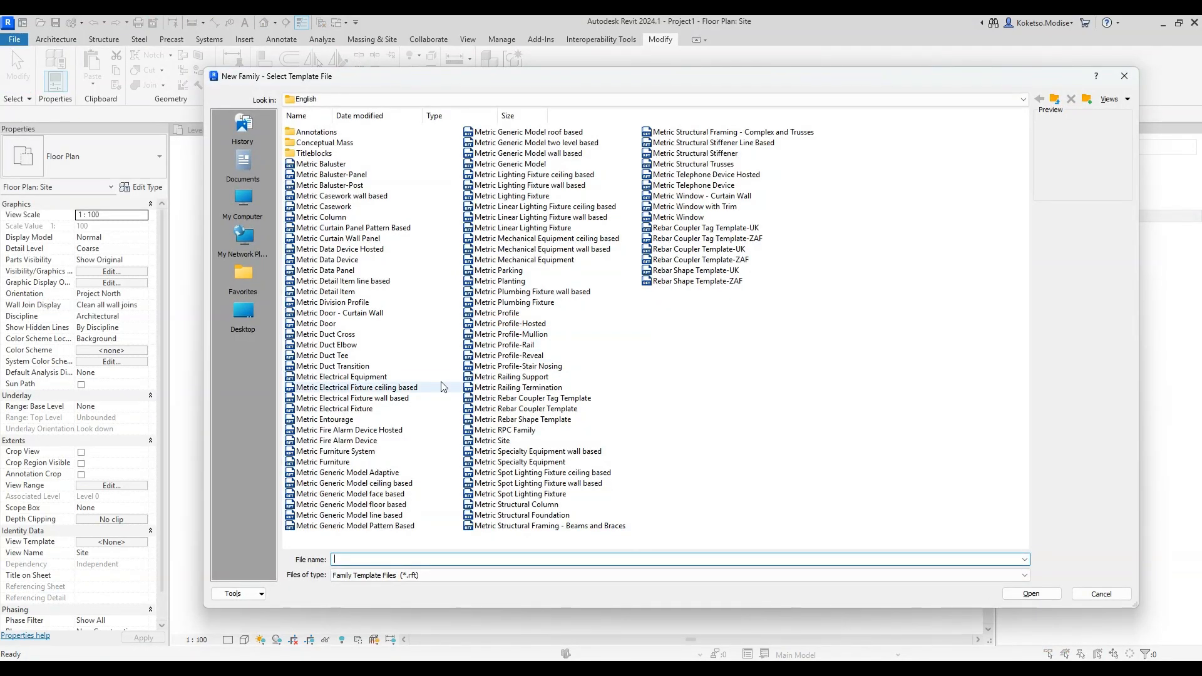
pyautogui.click(505, 164)
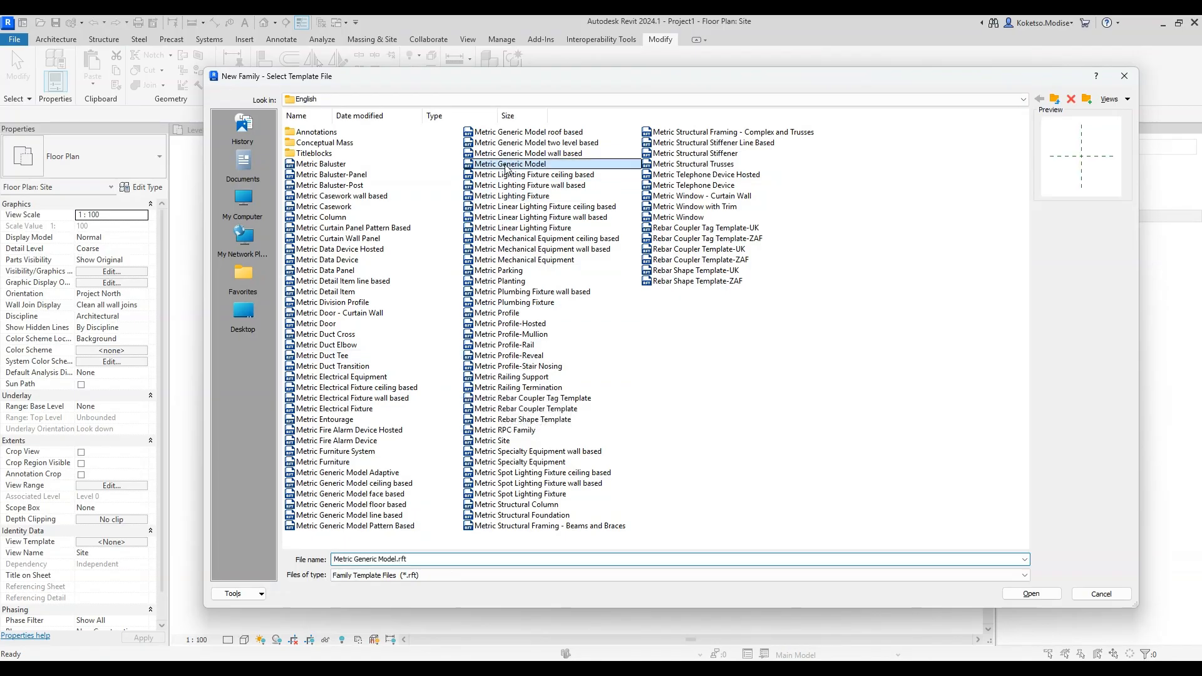
pyautogui.click(1032, 594)
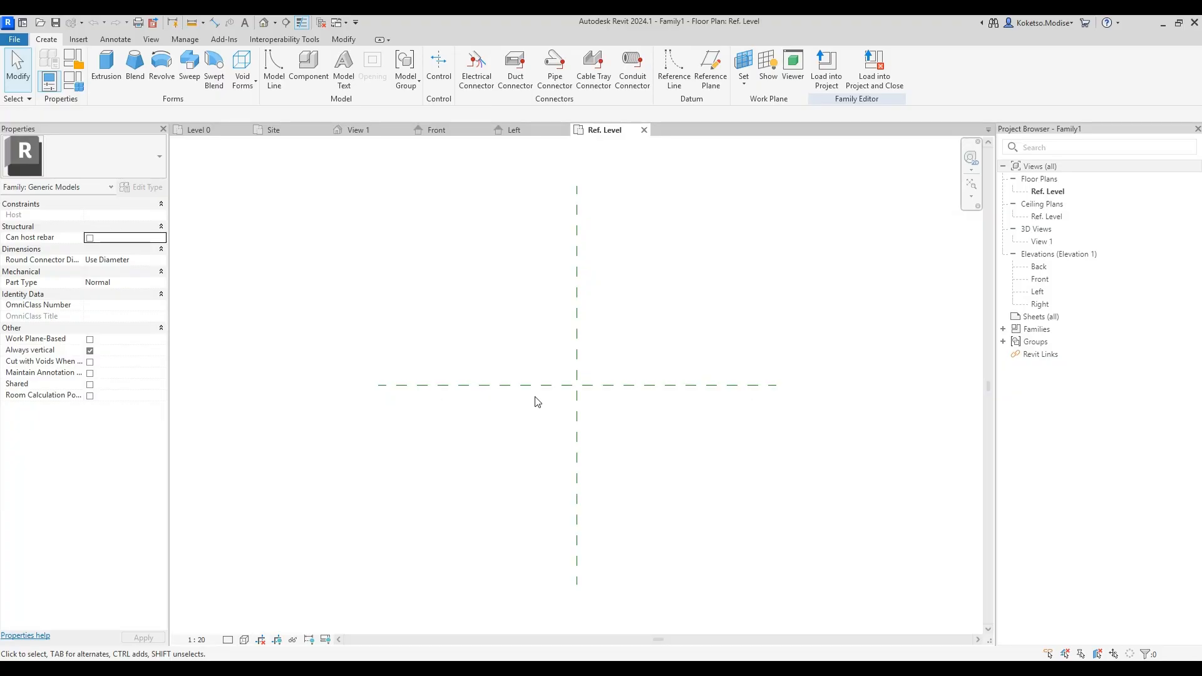
pyautogui.click(276, 130)
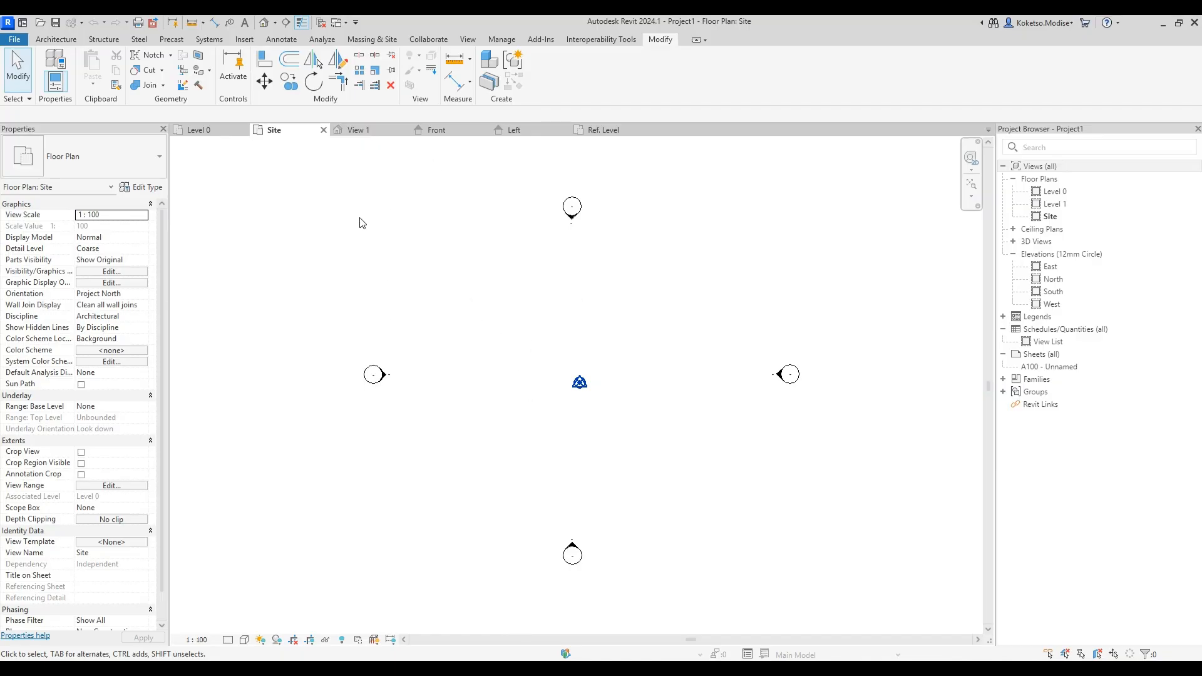
pyautogui.click(601, 130)
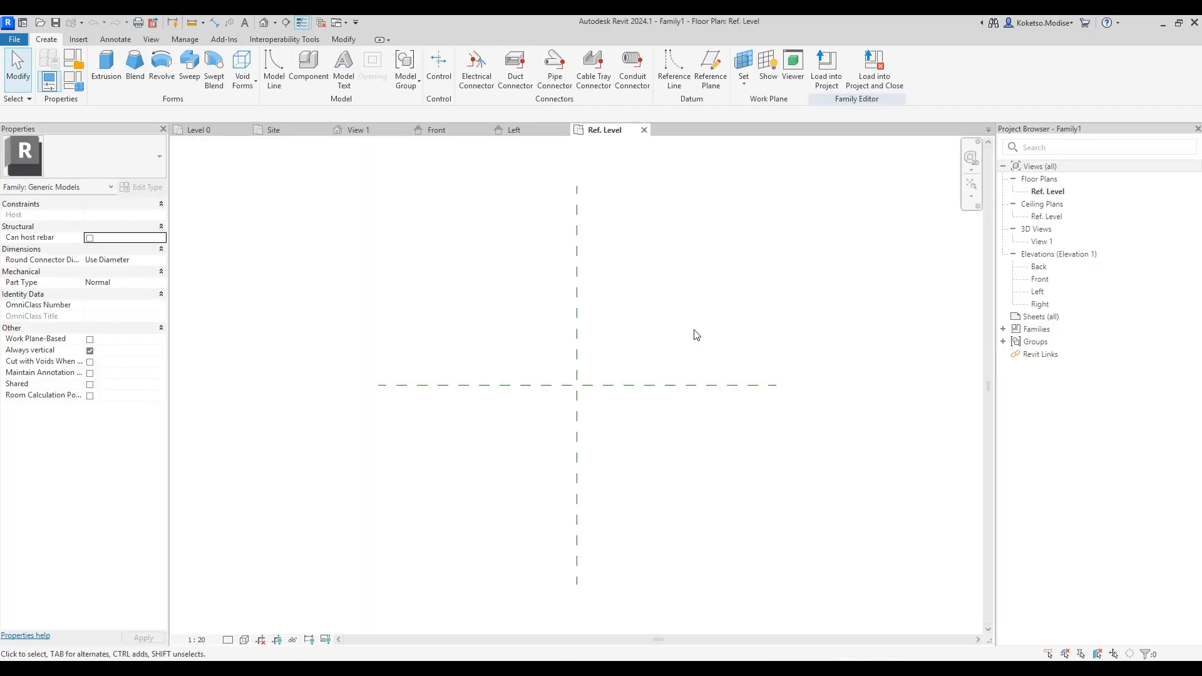
# Step: Draw two vertical reference planes in the Ref. Level plan, one about 600 mm to each side of the vertical centre plane
pyautogui.scroll(-3, 589, 333)
pyautogui.moveTo(601, 341); pyautogui.dragTo(568, 369, button='middle')
pyautogui.click(714, 81)
pyautogui.scroll(2, 518, 360)
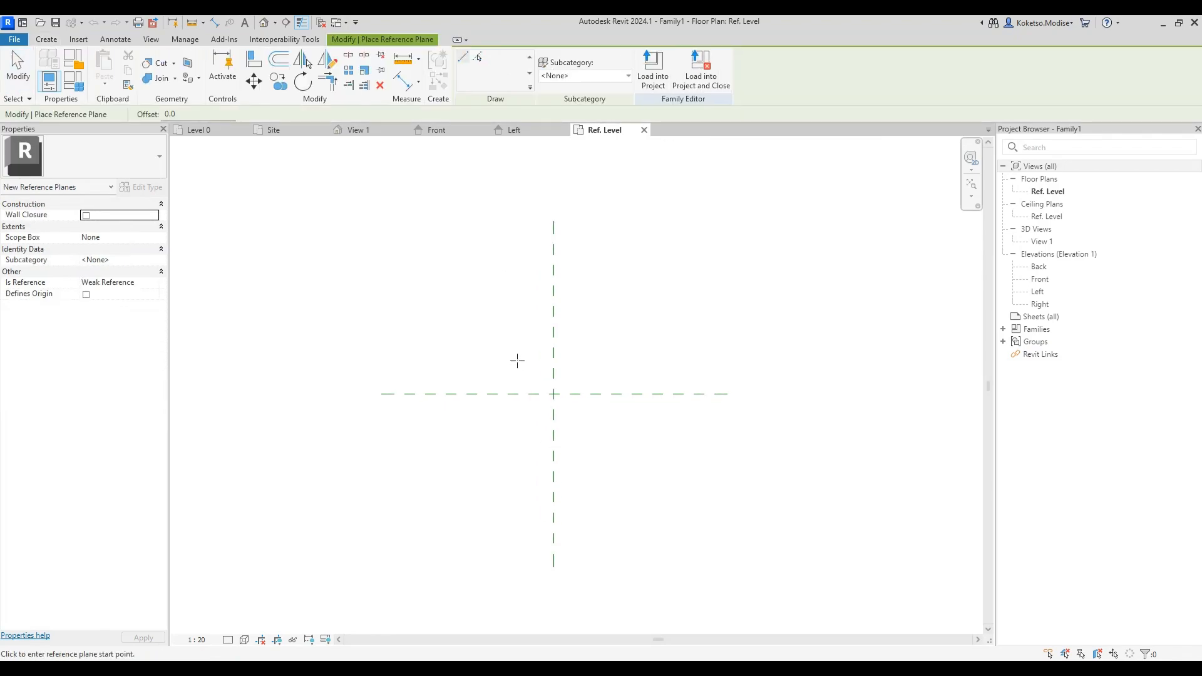
pyautogui.click(502, 183)
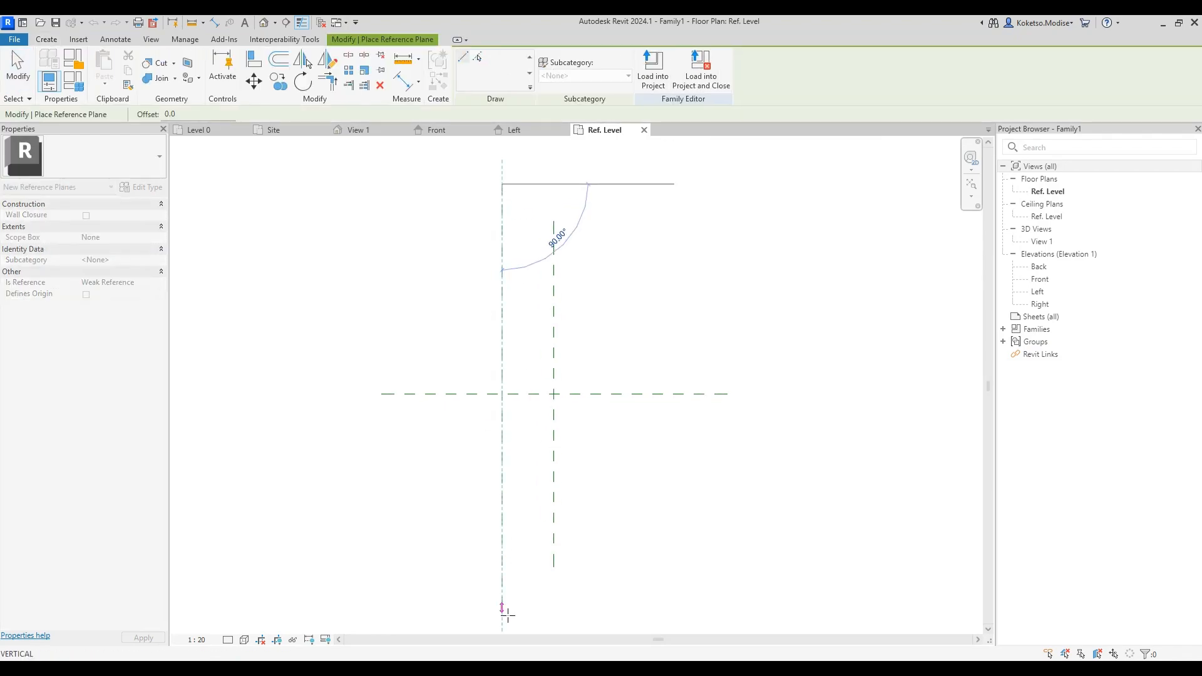
pyautogui.moveTo(517, 601); pyautogui.dragTo(496, 529, button='middle')
pyautogui.scroll(-1, 497, 528)
pyautogui.click(499, 546)
pyautogui.click(498, 166)
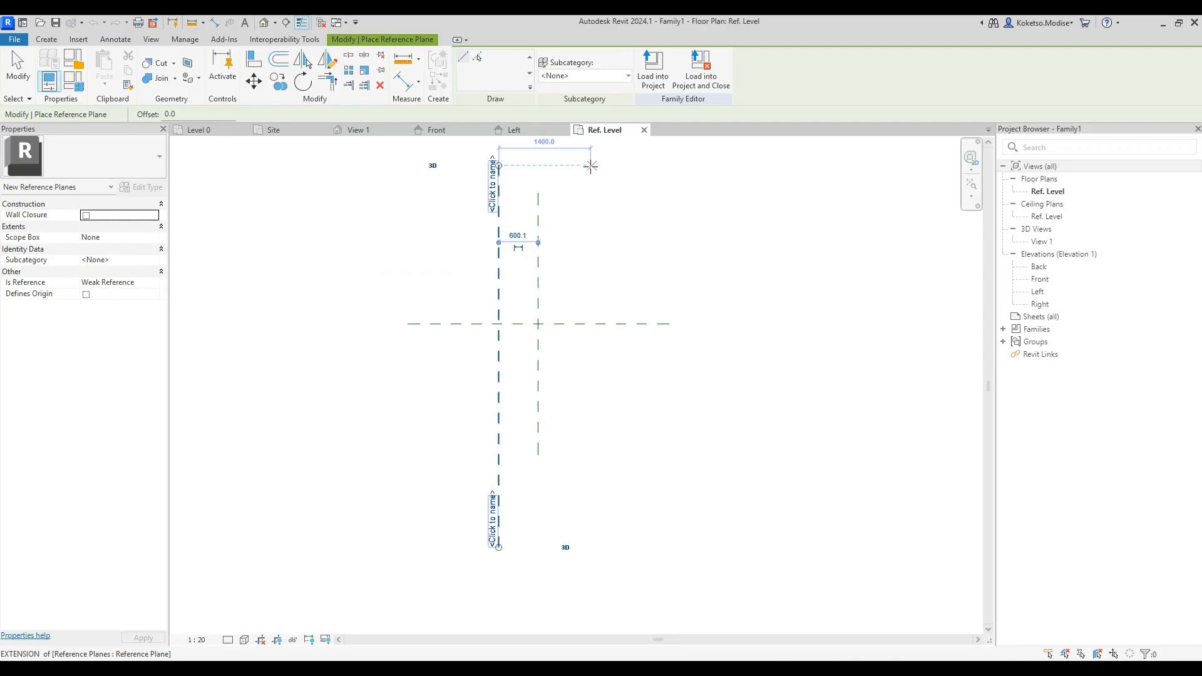
pyautogui.click(578, 165)
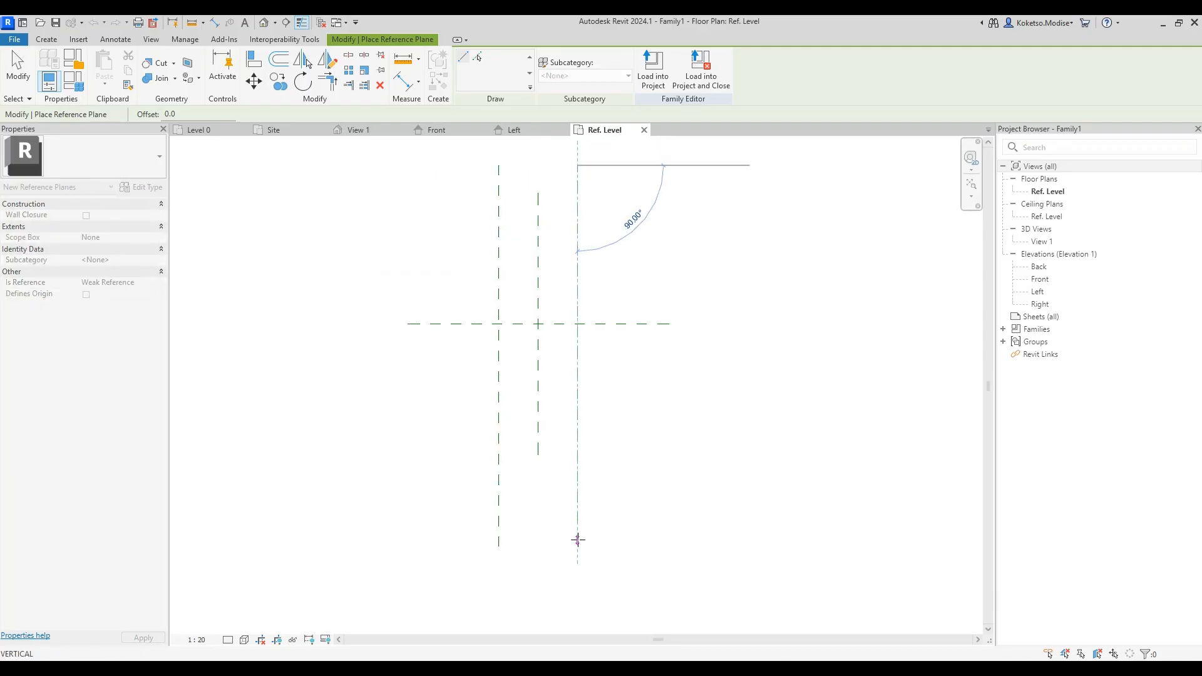
pyautogui.click(578, 542)
# Step: Draw two horizontal reference planes, about 535 mm above and about 665 mm below the horizontal centre plane
pyautogui.click(364, 289)
pyautogui.click(800, 289)
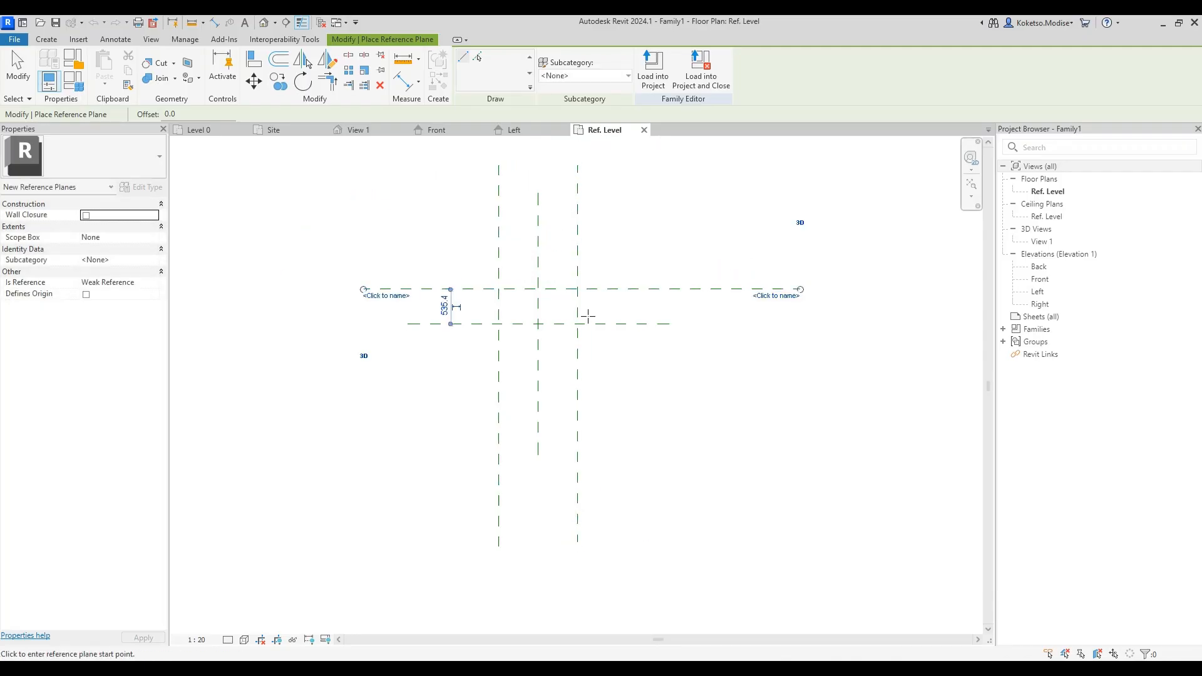
pyautogui.click(364, 368)
pyautogui.click(801, 368)
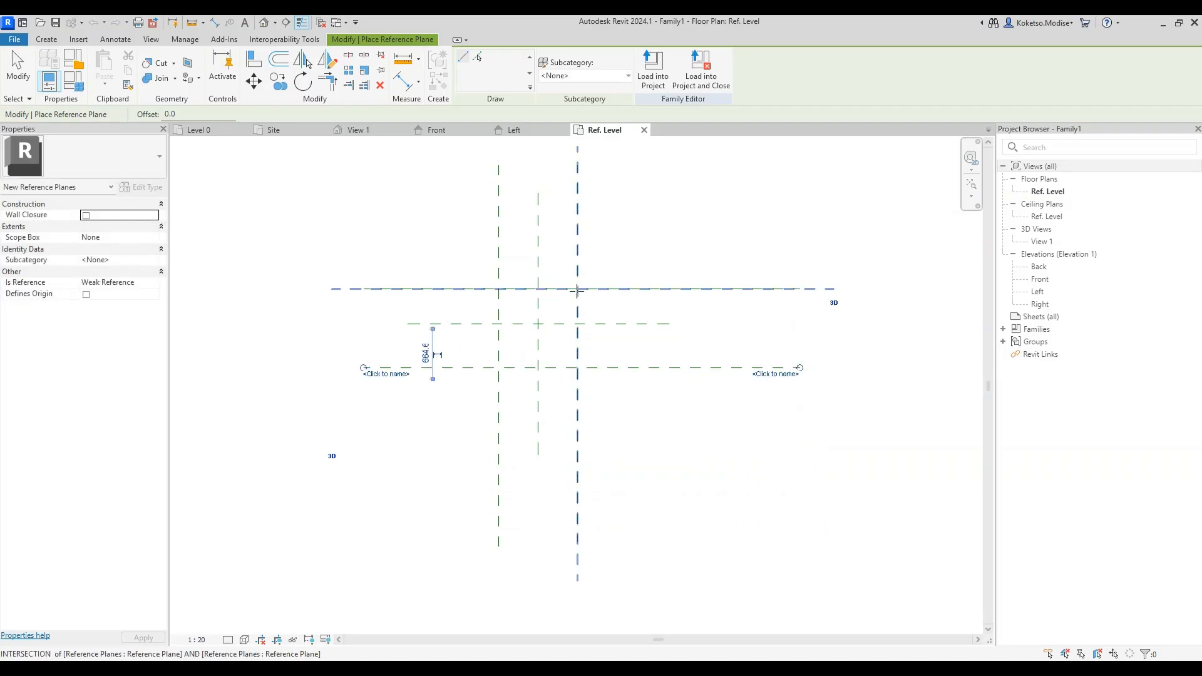
pyautogui.scroll(2, 570, 285)
pyautogui.press('Escape')
# Step: Add aligned dimensions for the overall spacing of the outer vertical planes and of the outer horizontal planes
pyautogui.scroll(2, 565, 248)
pyautogui.moveTo(565, 248); pyautogui.dragTo(542, 287, button='middle')
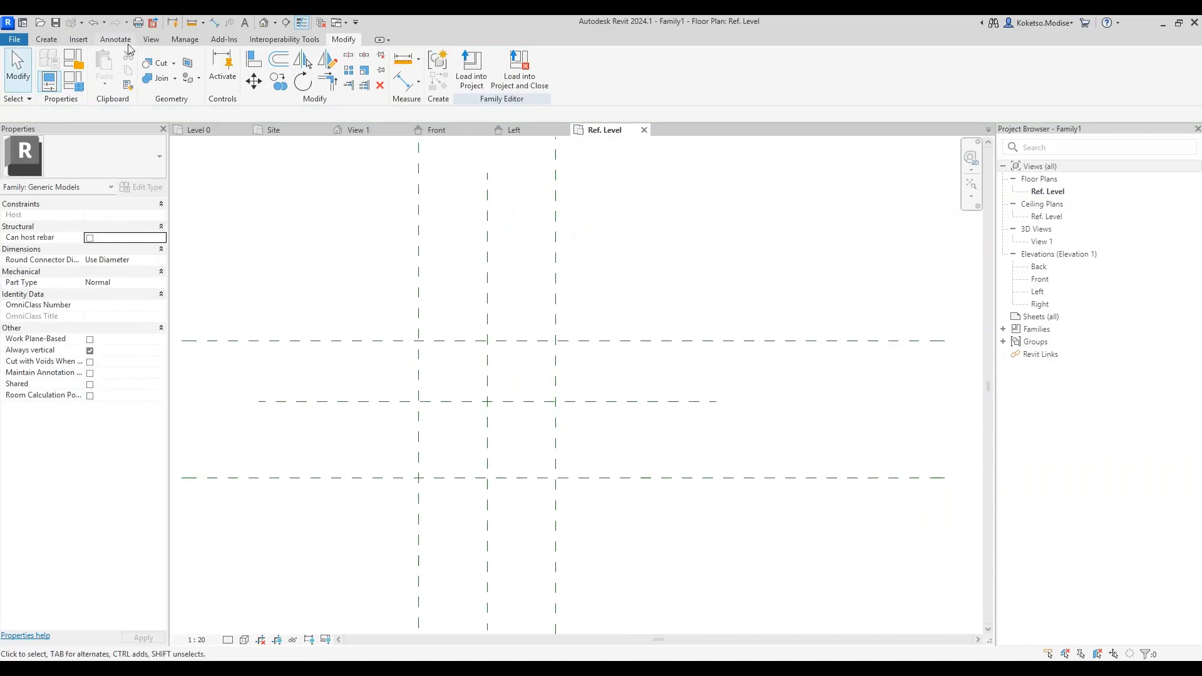
pyautogui.click(213, 24)
pyautogui.moveTo(423, 238); pyautogui.dragTo(378, 330, button='middle')
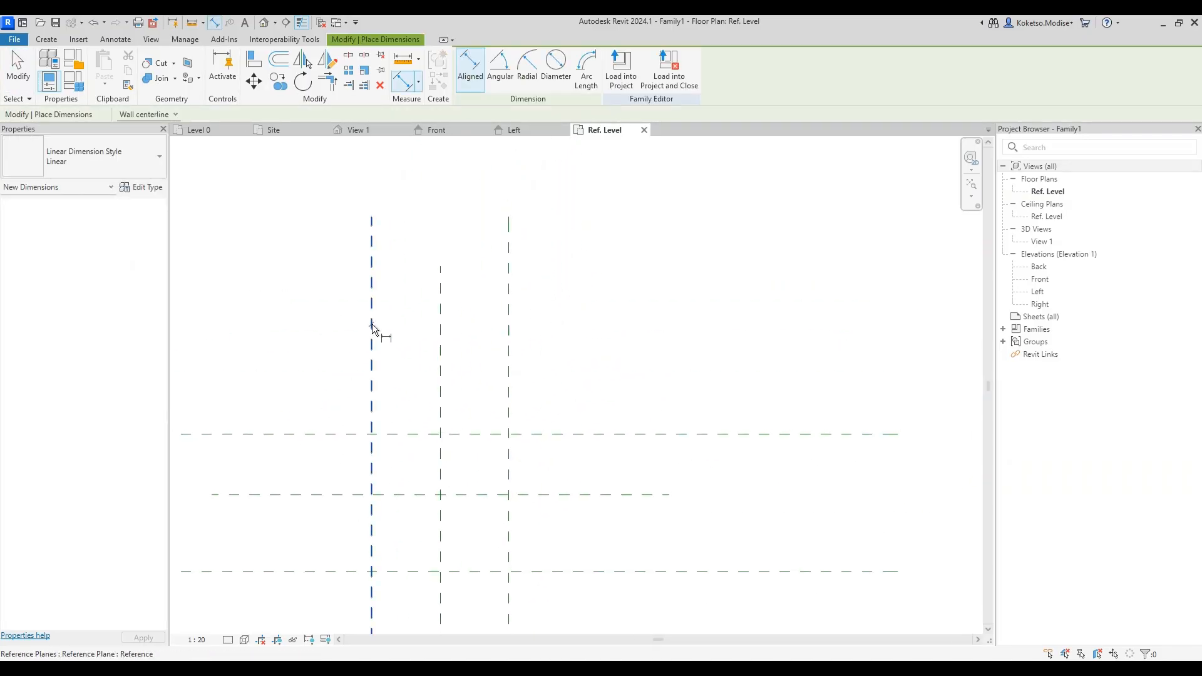
pyautogui.click(372, 324)
pyautogui.click(508, 295)
pyautogui.click(538, 245)
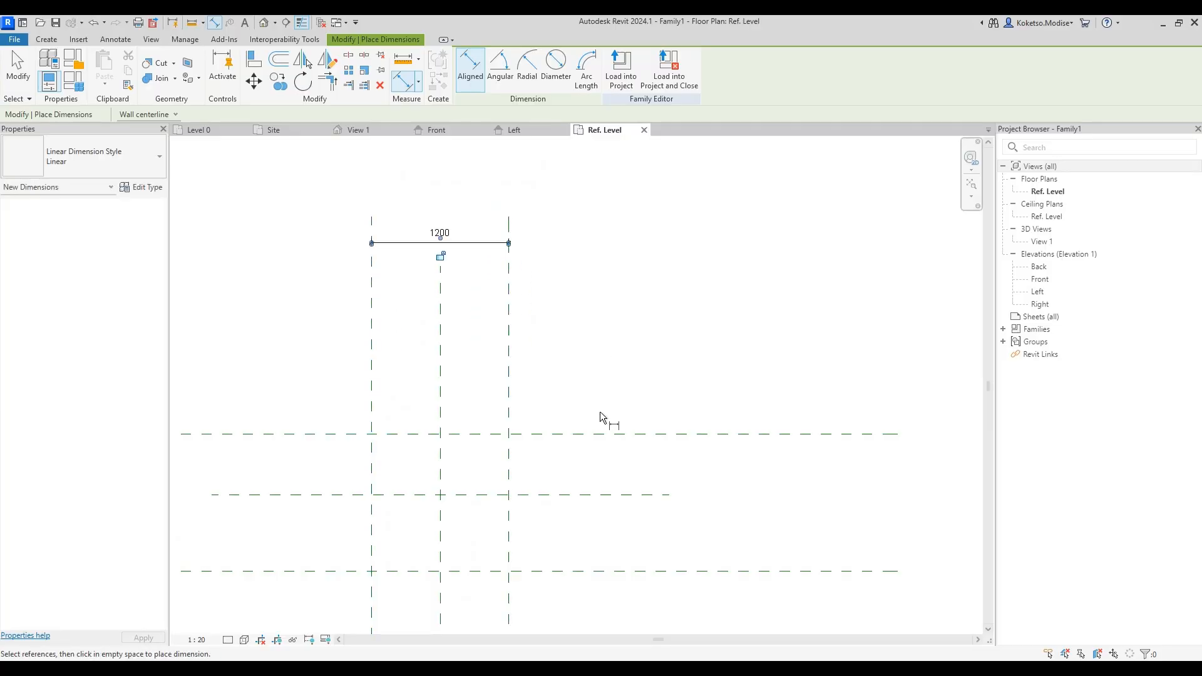
pyautogui.click(600, 433)
pyautogui.click(603, 571)
pyautogui.click(699, 497)
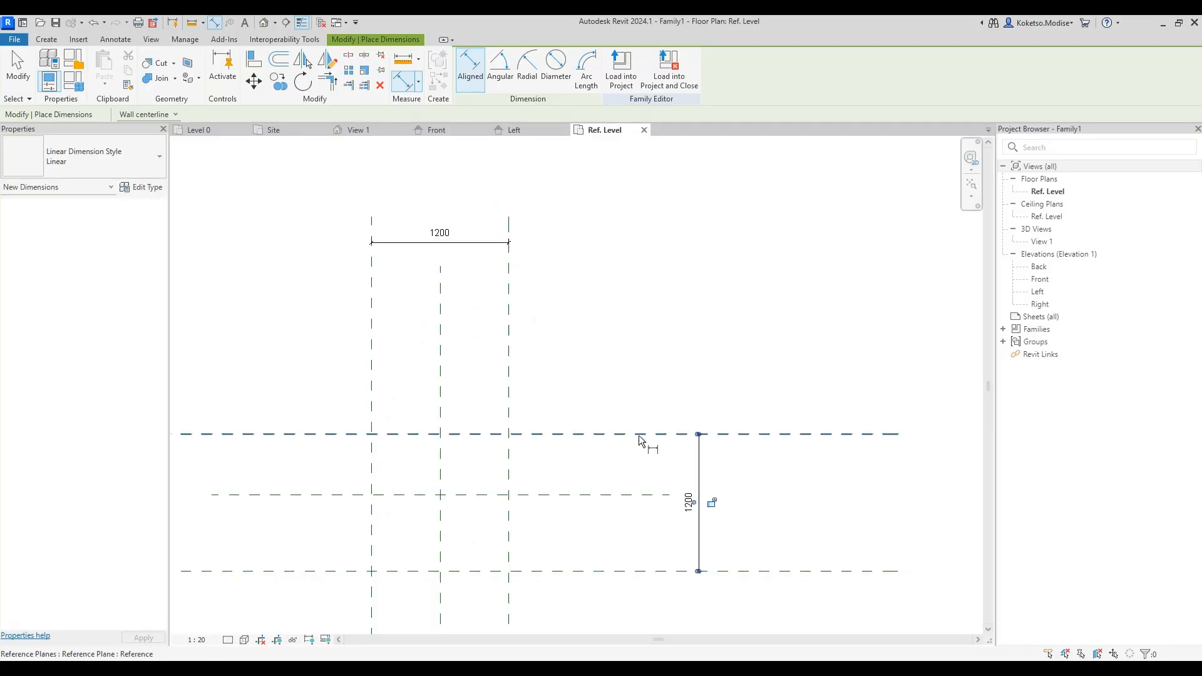
# Step: Dimension the three horizontal reference planes in one chain and constrain them to equal spacing (EQ)
pyautogui.click(614, 434)
pyautogui.click(582, 495)
pyautogui.click(591, 571)
pyautogui.click(612, 537)
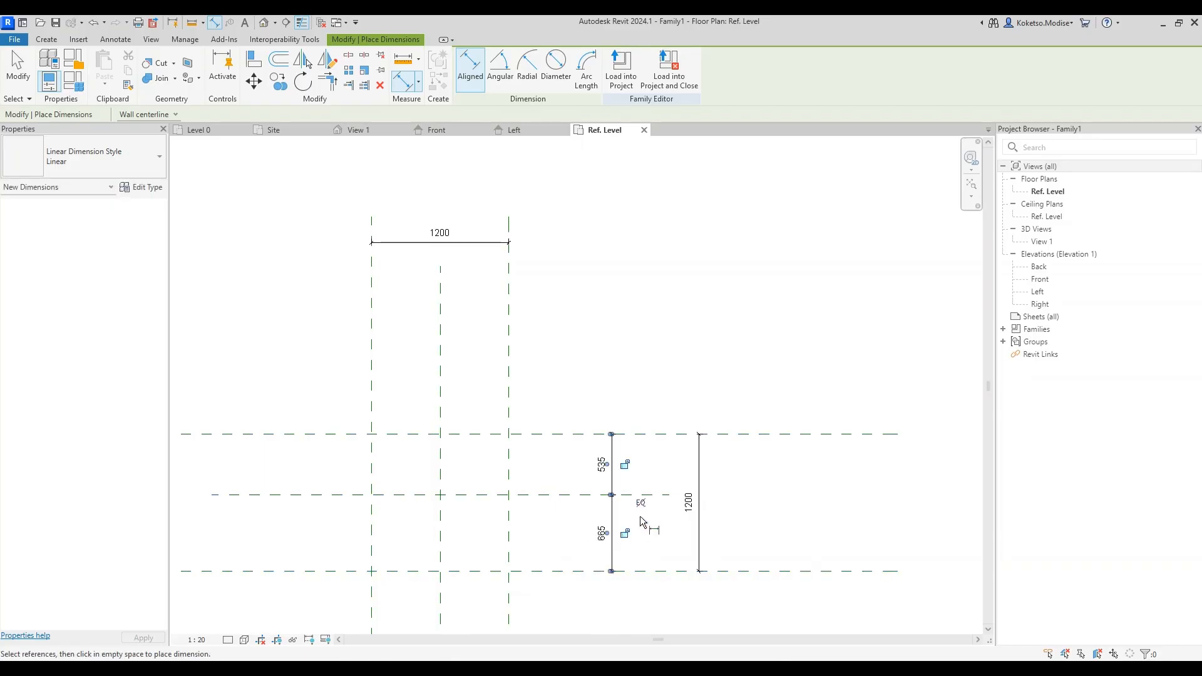
pyautogui.click(640, 503)
# Step: Dimension the three vertical reference planes in one chain and constrain them to equal spacing (EQ)
pyautogui.click(509, 282)
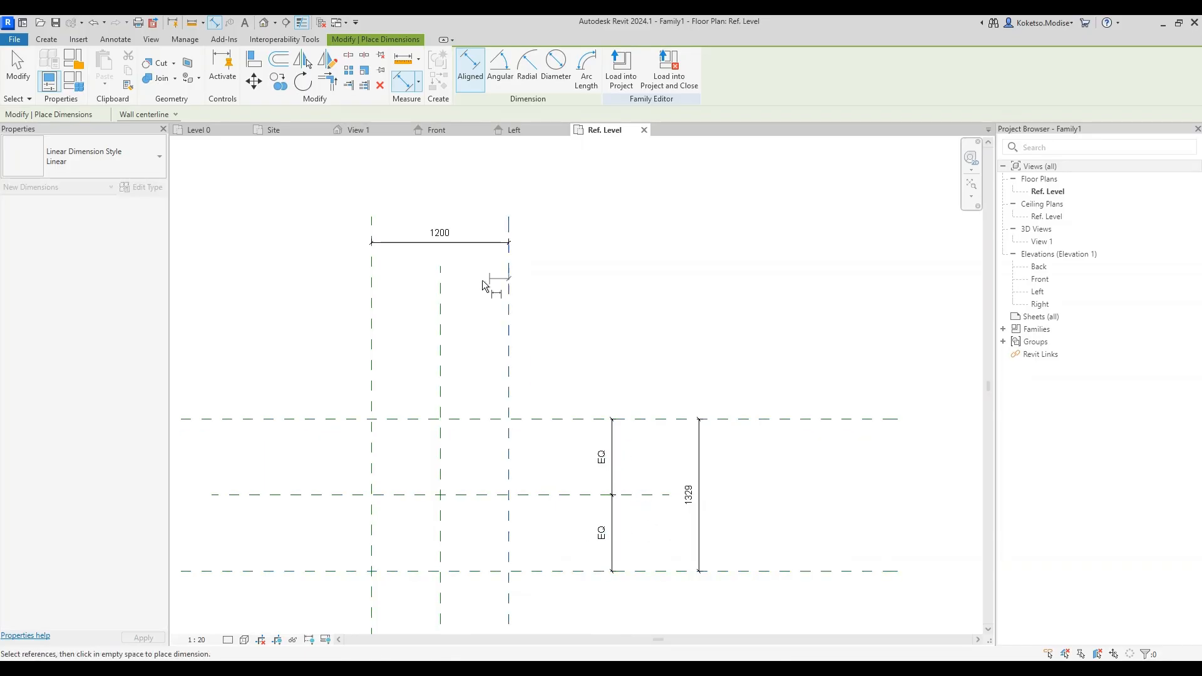
pyautogui.click(440, 293)
pyautogui.click(372, 309)
pyautogui.click(401, 276)
pyautogui.click(440, 250)
pyautogui.click(516, 307)
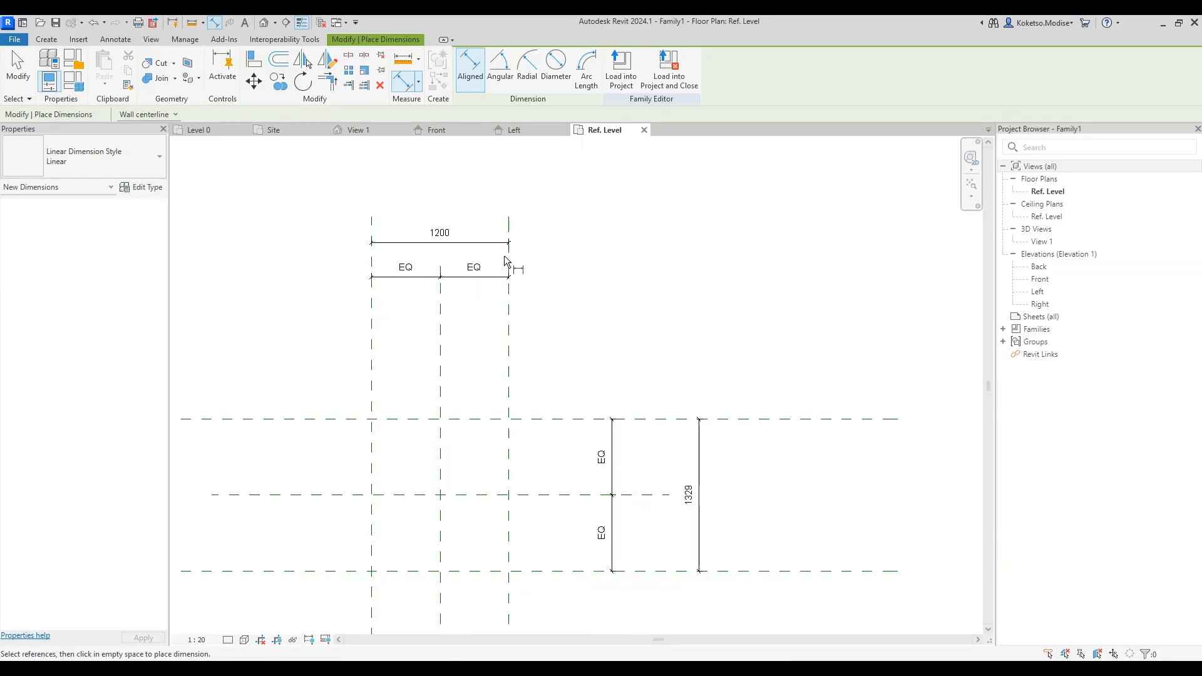
pyautogui.press('Escape')
pyautogui.press('Escape')
# Step: Label the overall dimension between the outer vertical planes with a new type parameter named Pier_Shaft_Width
pyautogui.click(464, 241)
pyautogui.click(588, 68)
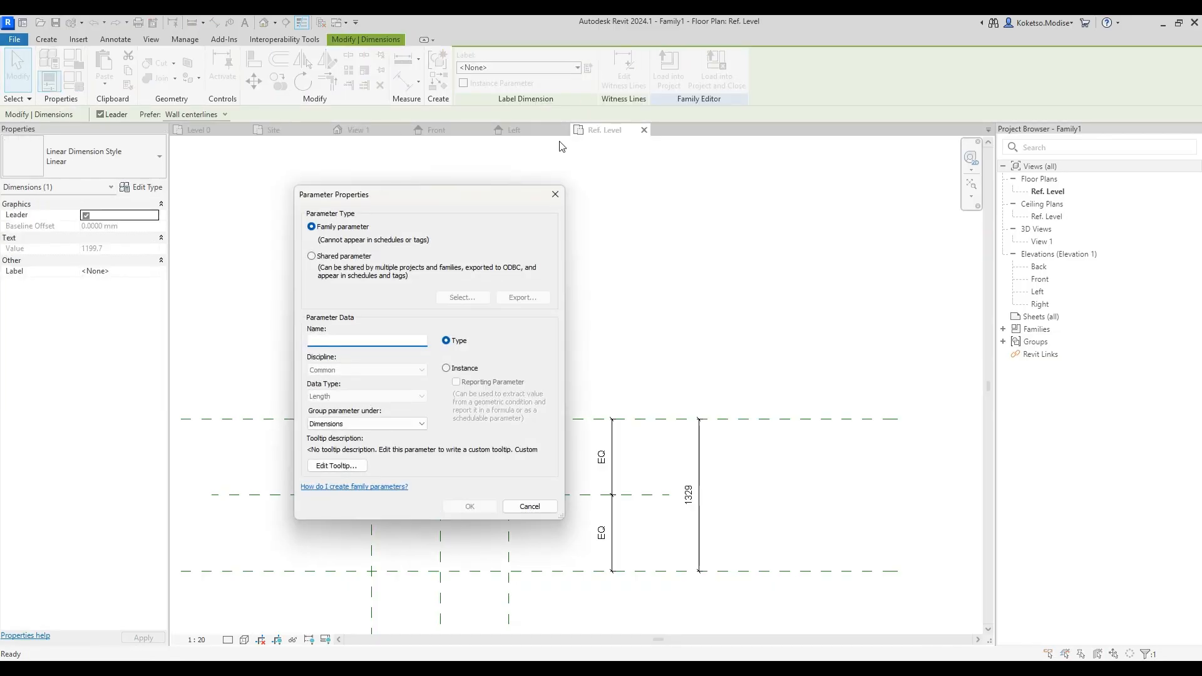
pyautogui.write('Pier_Shaft_Width')
pyautogui.click(471, 506)
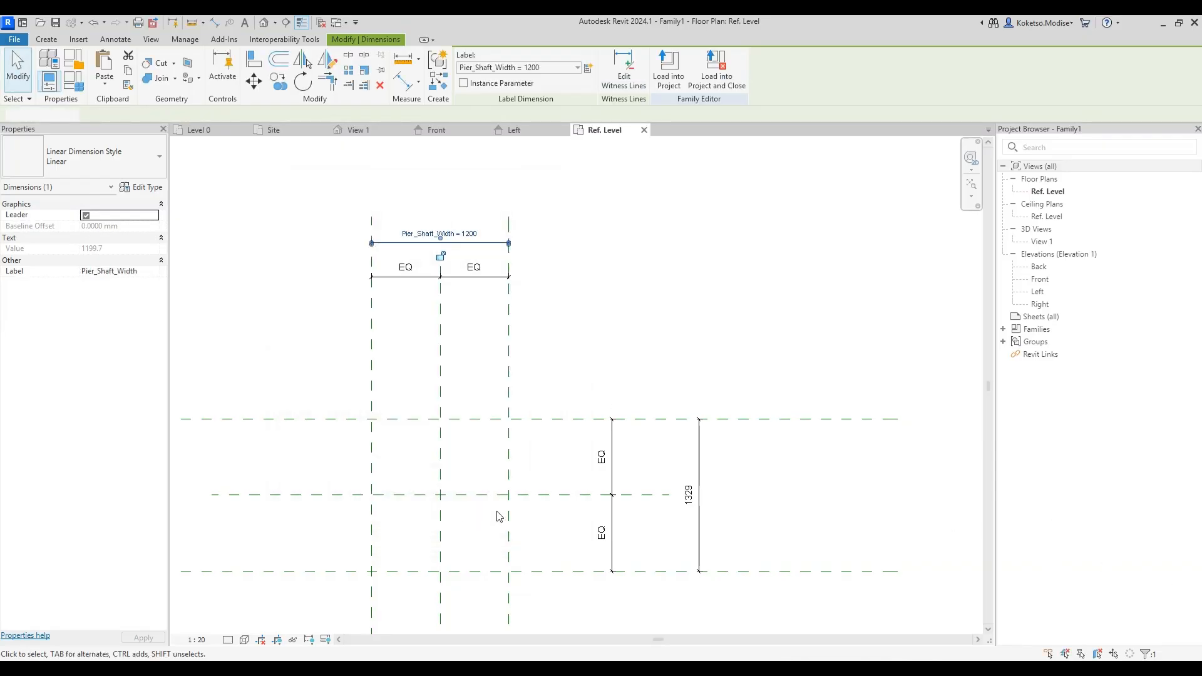
# Step: Label the overall dimension between the outer horizontal planes with a new type parameter named Pier_Shaft_Length
pyautogui.click(699, 479)
pyautogui.click(590, 72)
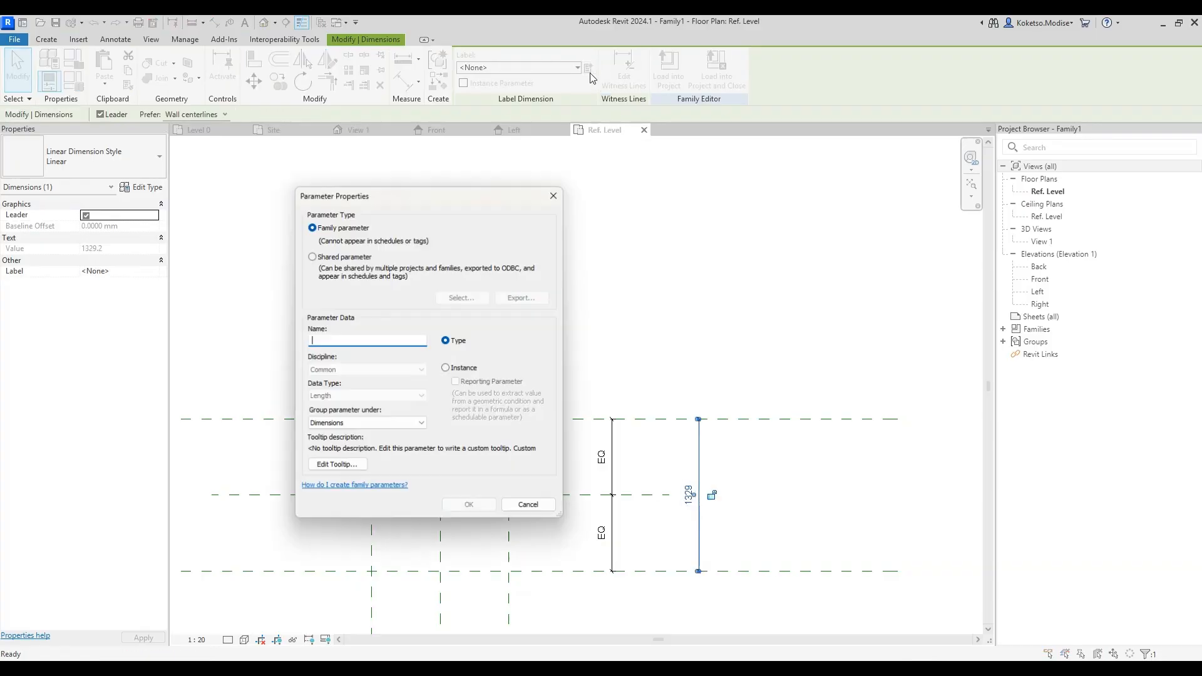
pyautogui.write('Pier_S')
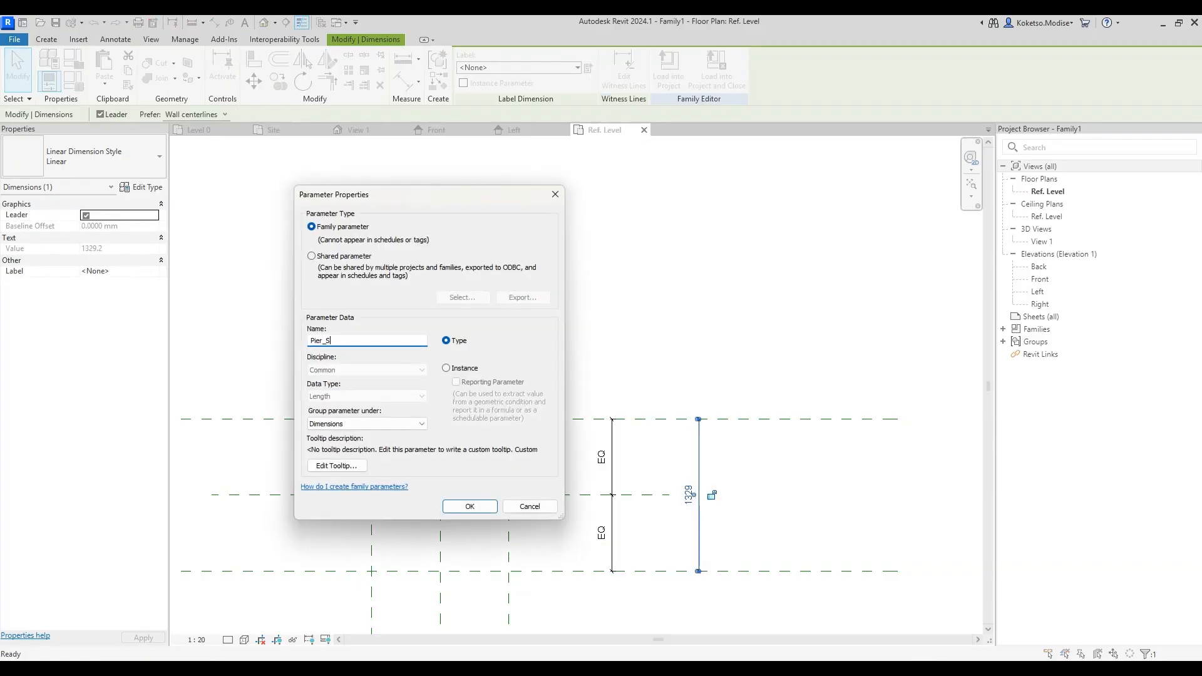
pyautogui.write('haft_length')
pyautogui.press('BackSpace')
pyautogui.press('BackSpace')
pyautogui.press('BackSpace')
pyautogui.press('BackSpace')
pyautogui.press('BackSpace')
pyautogui.write('Length')
pyautogui.click(470, 506)
# Step: Set the Pier_Shaft_Length dimension to 1200 and the Pier_Shaft_Width dimension to 2000
pyautogui.click(688, 477)
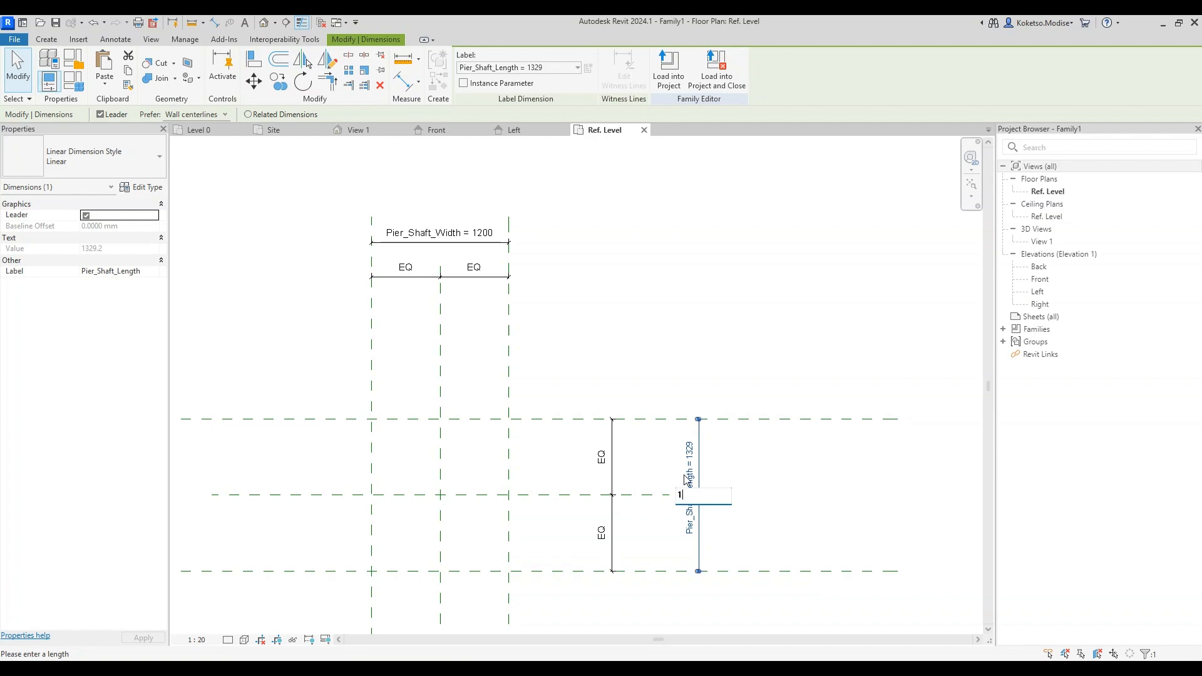
pyautogui.press('Return')
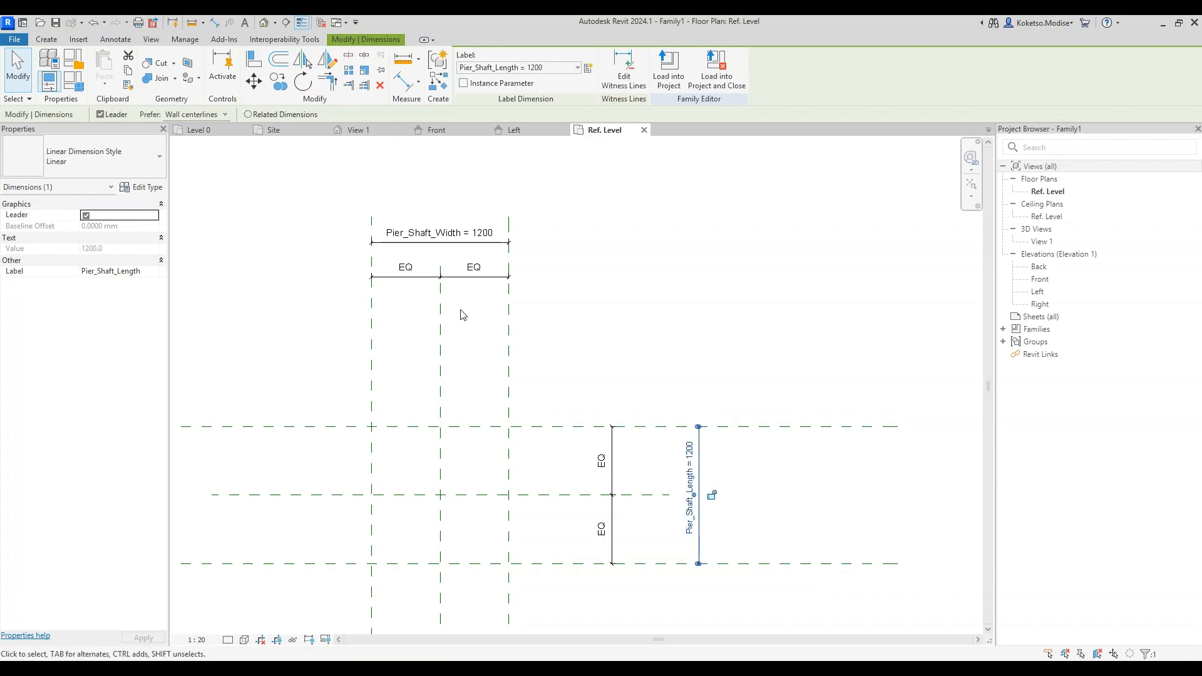
pyautogui.click(478, 232)
pyautogui.click(478, 233)
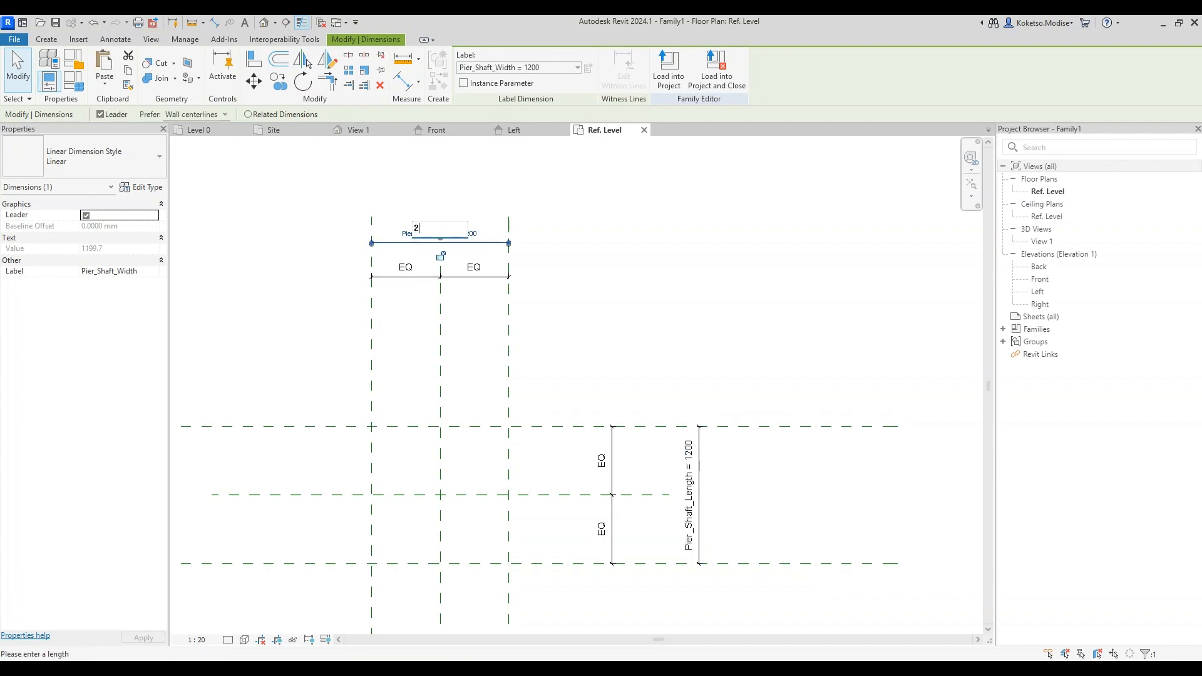
pyautogui.write('2000')
pyautogui.press('Return')
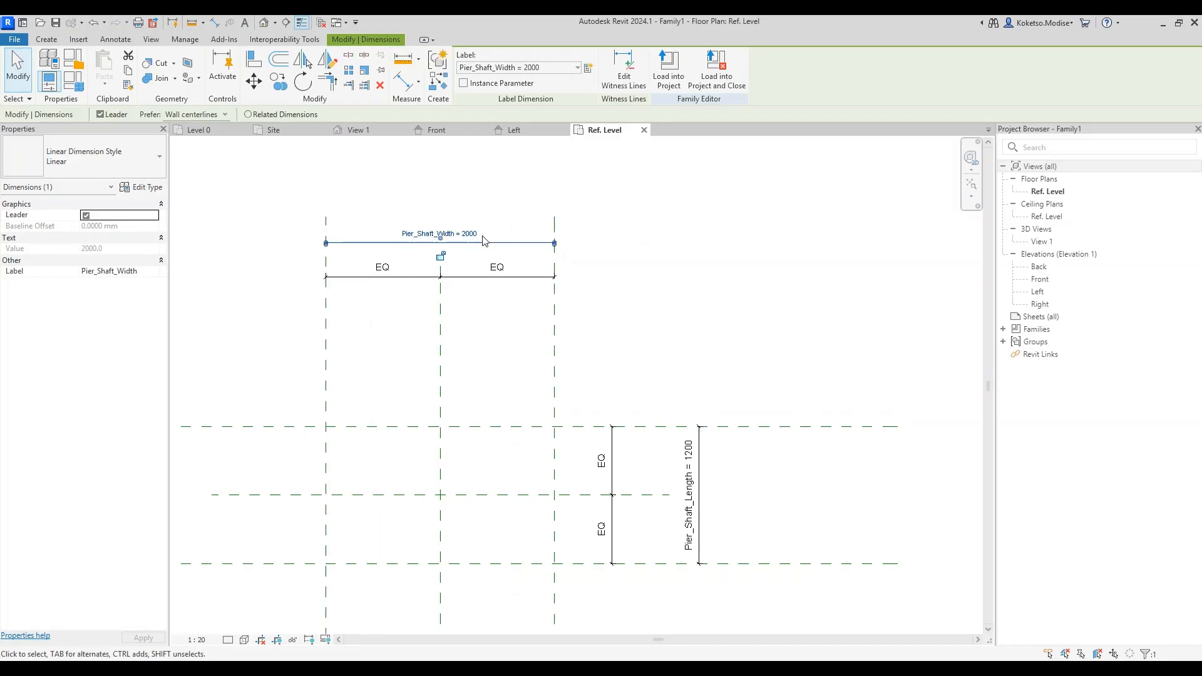
pyautogui.scroll(-2, 499, 354)
pyautogui.click(499, 355)
pyautogui.scroll(2, 494, 375)
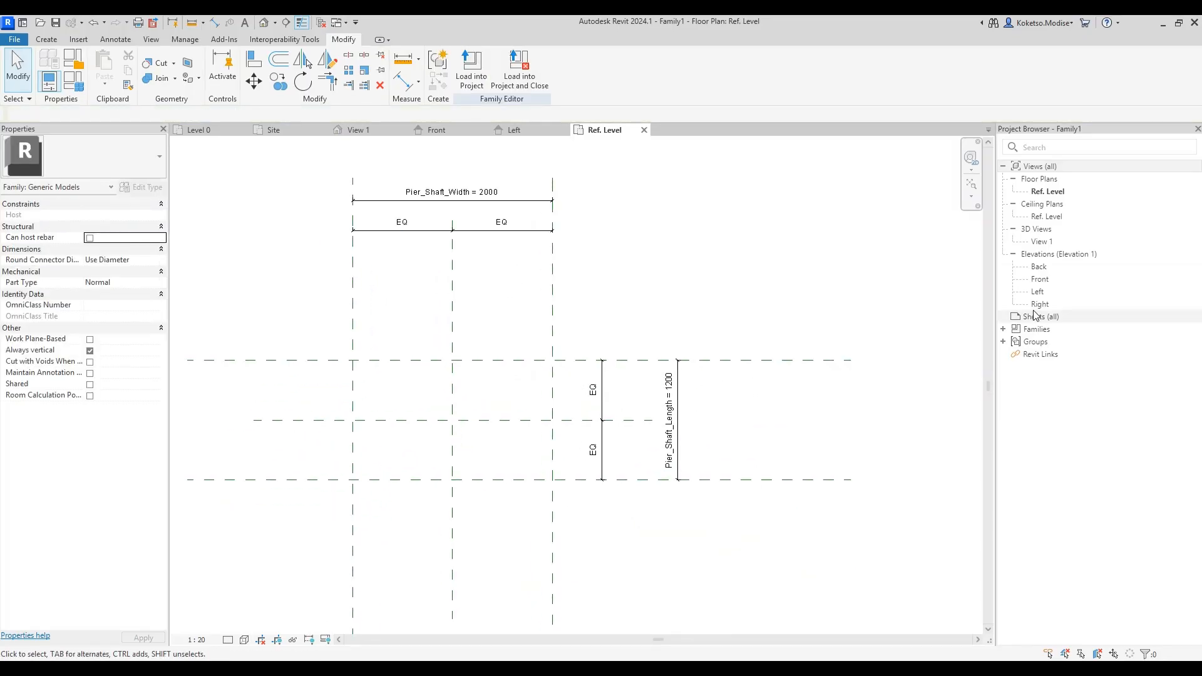
# Step: In the Front elevation, draw a horizontal reference plane about 1680 mm above Ref. Level, crossing the vertical planes
pyautogui.click(1056, 280)
pyautogui.doubleClick(1056, 279)
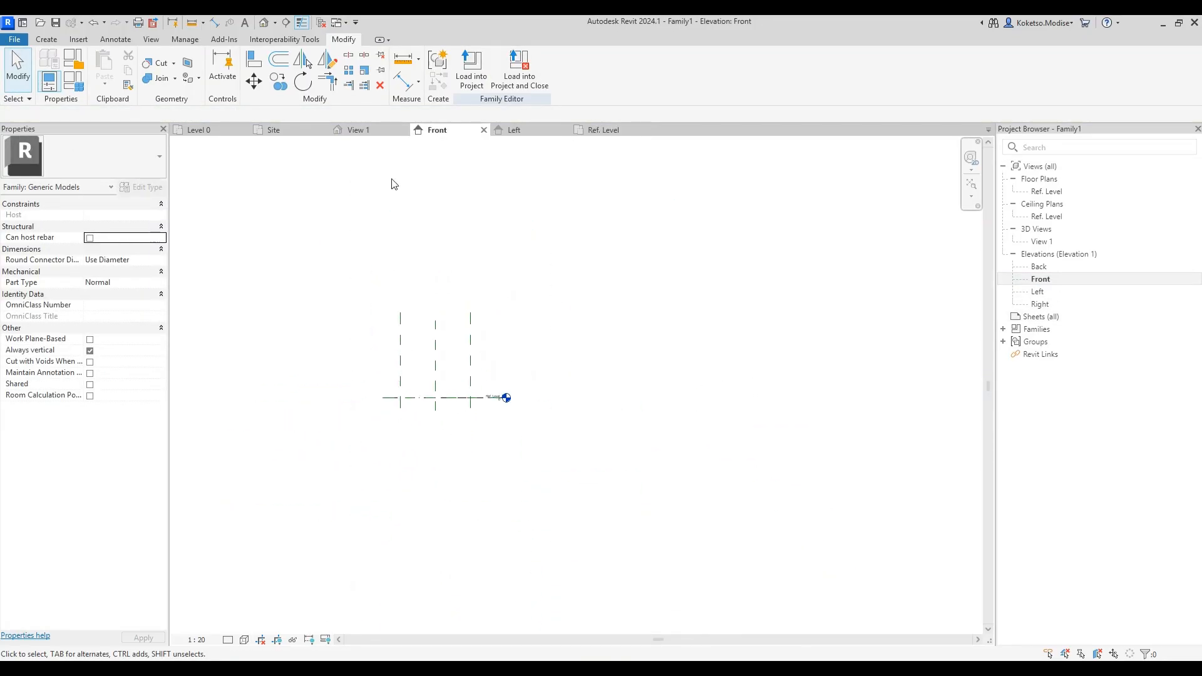
pyautogui.click(47, 38)
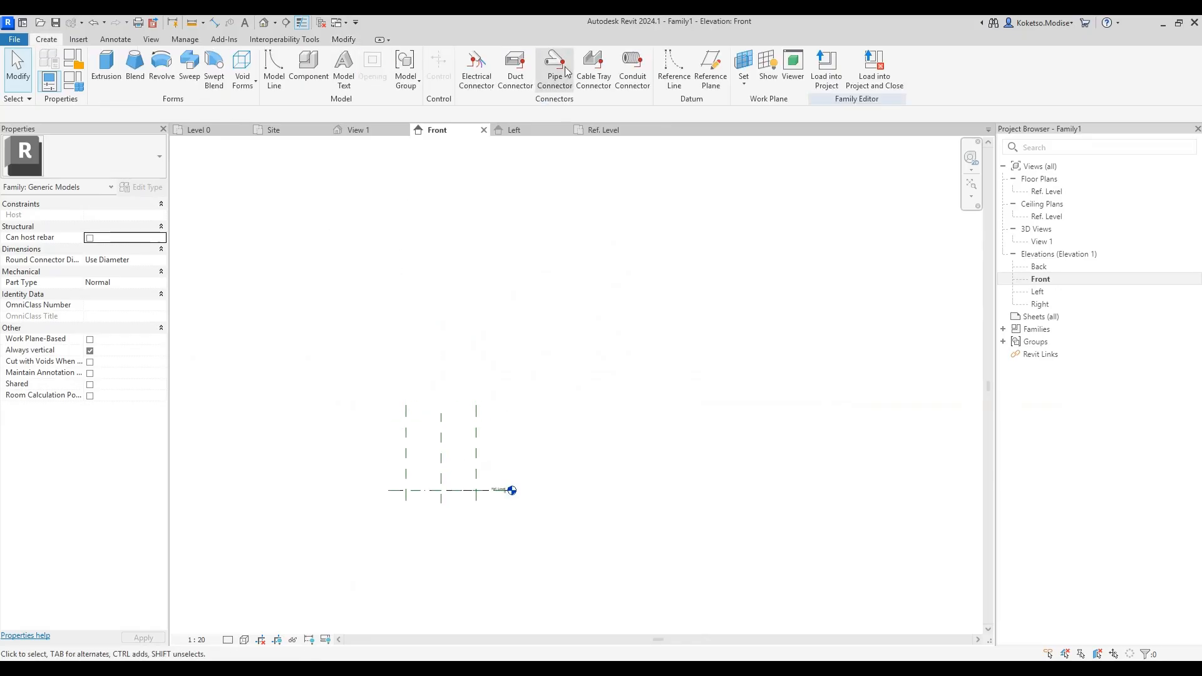
pyautogui.click(711, 70)
pyautogui.click(332, 424)
pyautogui.click(672, 423)
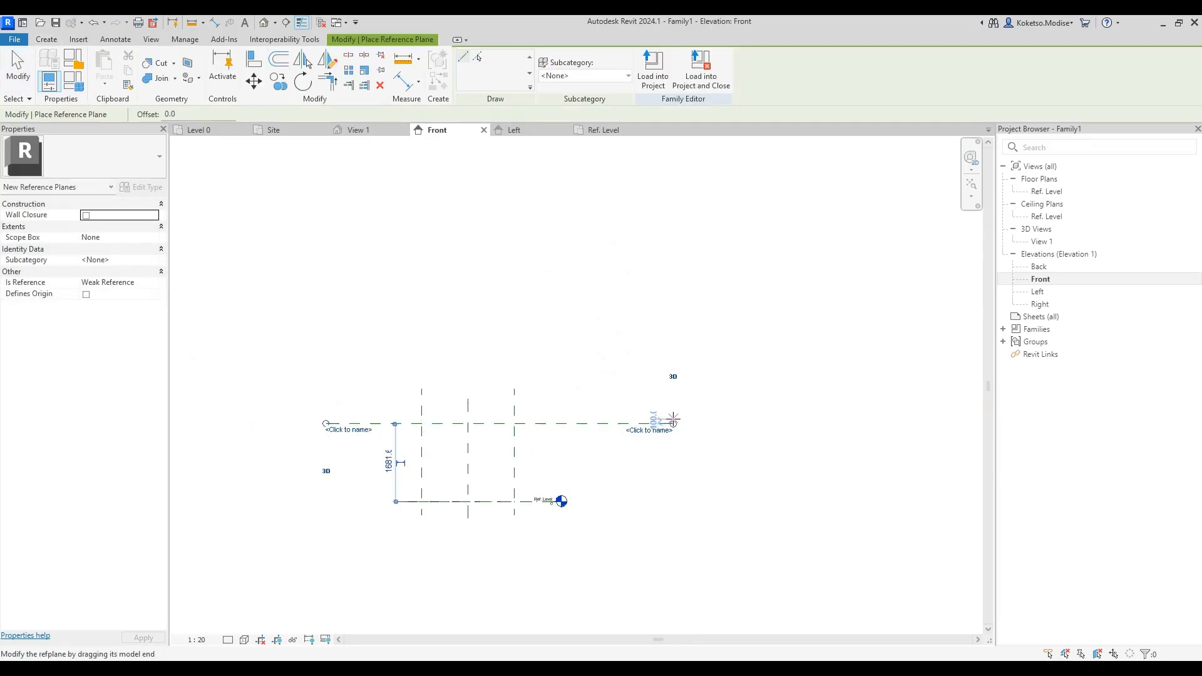
pyautogui.scroll(2, 551, 457)
pyautogui.press('Escape')
pyautogui.press('Escape')
# Step: Set the new horizontal reference plane's height above Ref. Level to 3000 mm
pyautogui.click(512, 405)
pyautogui.click(304, 456)
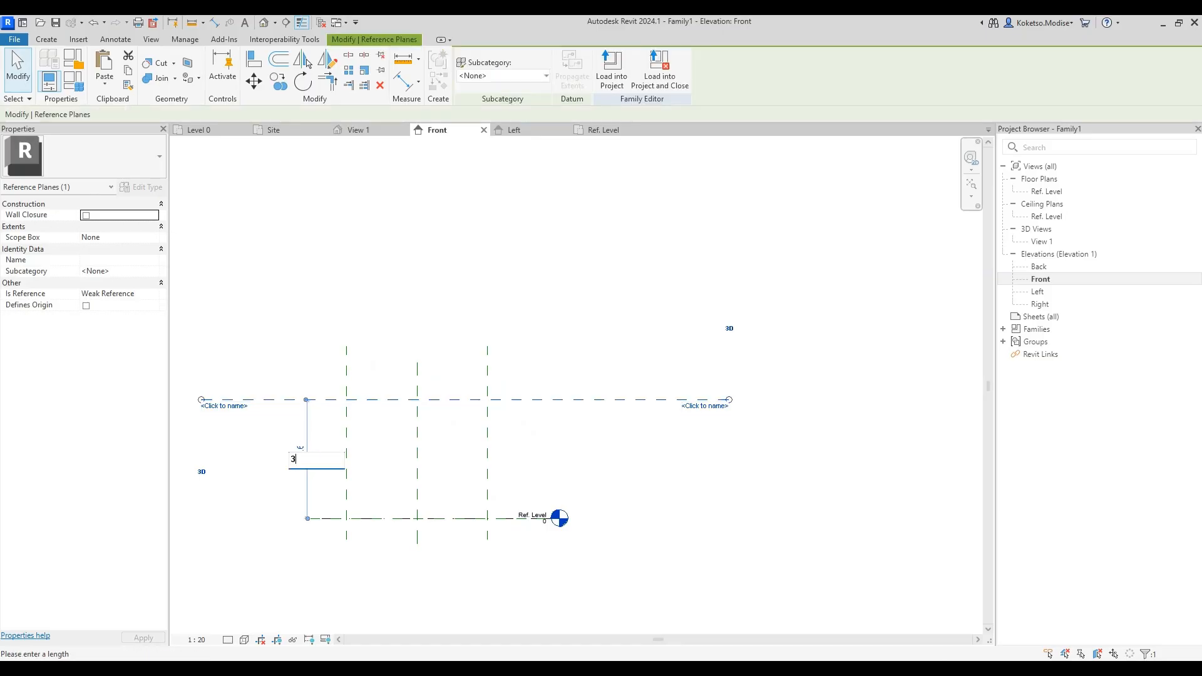
pyautogui.write('3000')
pyautogui.press('Return')
# Step: Copy the 3000 mm reference plane upward five times, at successive spacings of 1500, 1500, 1000, about 800 and 300 mm
pyautogui.scroll(-1, 354, 407)
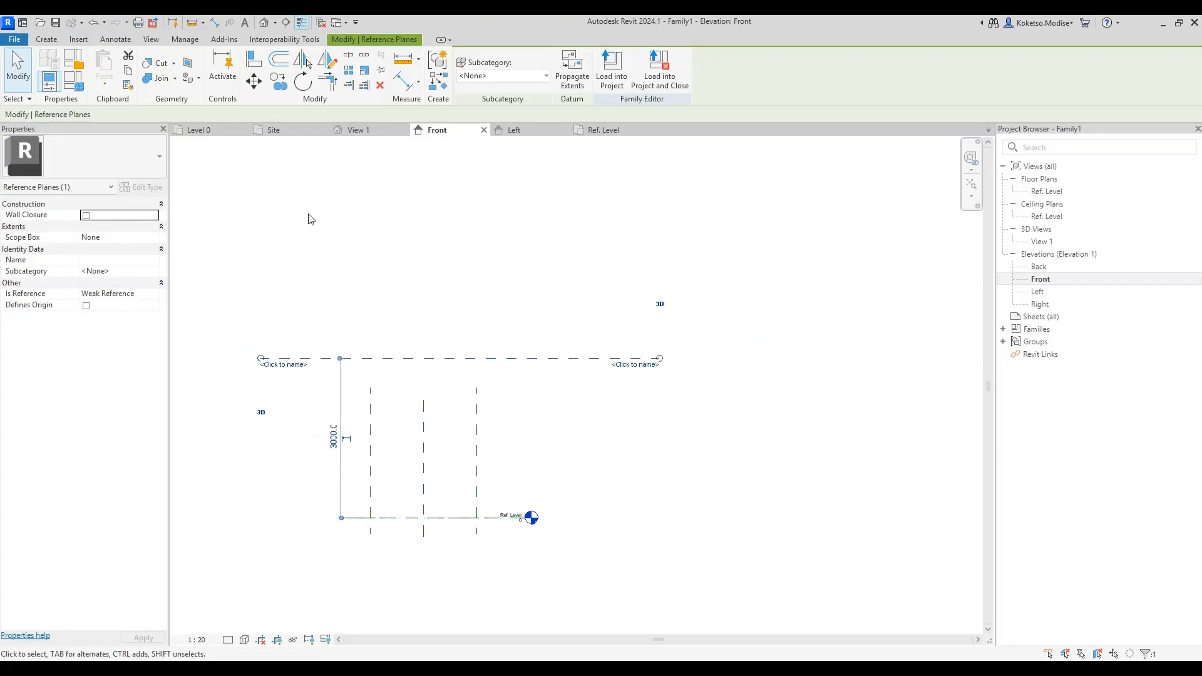
pyautogui.click(279, 82)
pyautogui.click(370, 359)
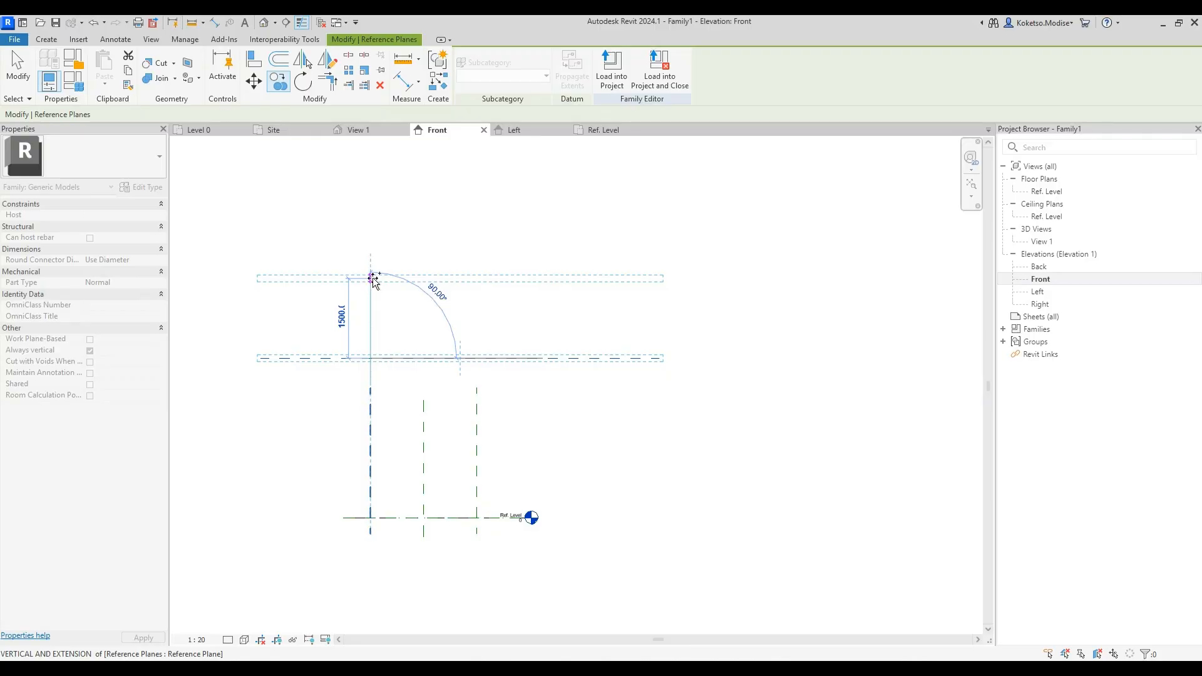
pyautogui.click(372, 277)
pyautogui.click(368, 266)
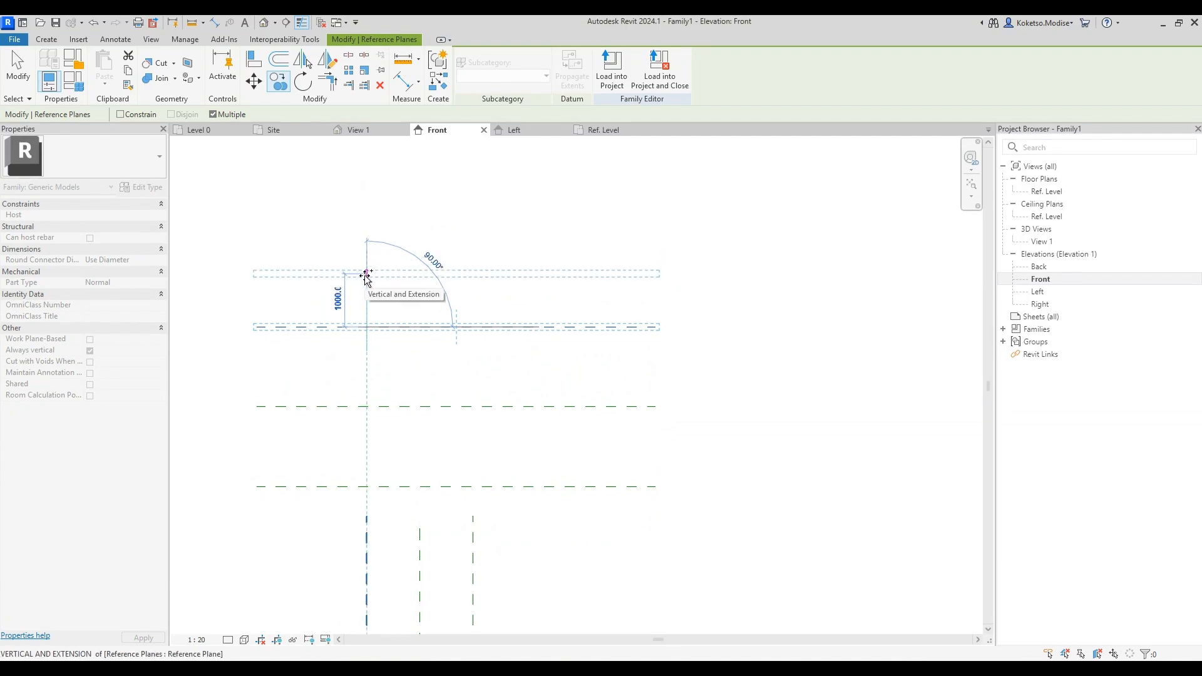
pyautogui.click(366, 275)
pyautogui.scroll(1, 365, 239)
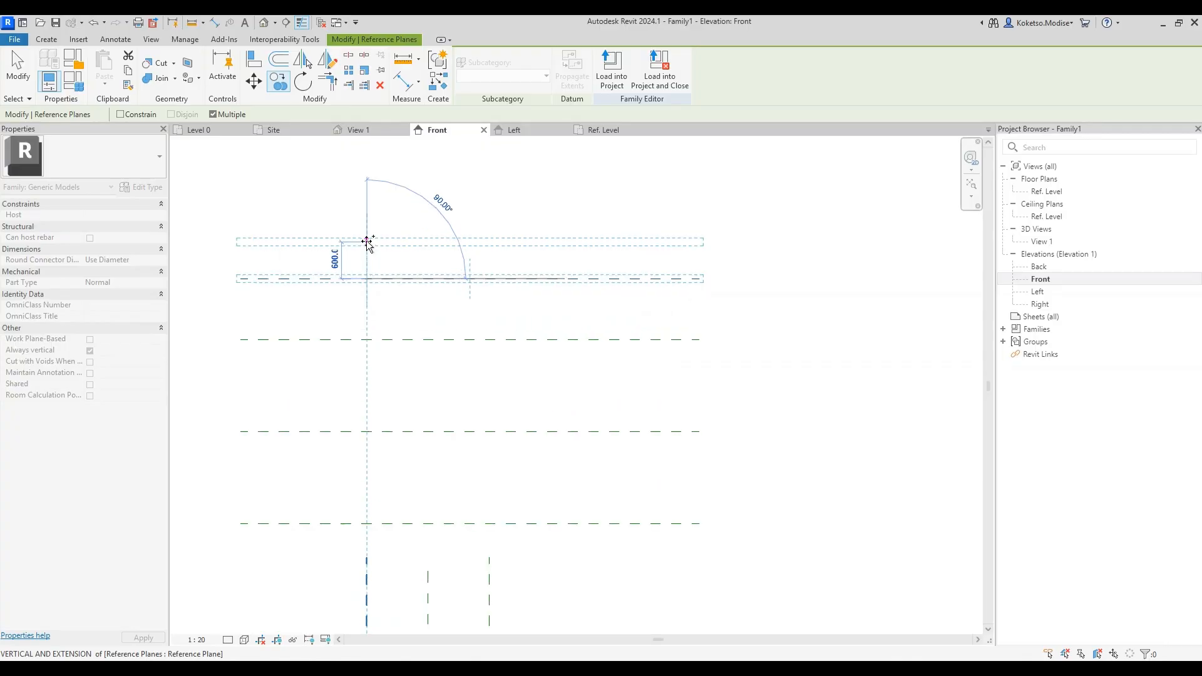
pyautogui.click(368, 230)
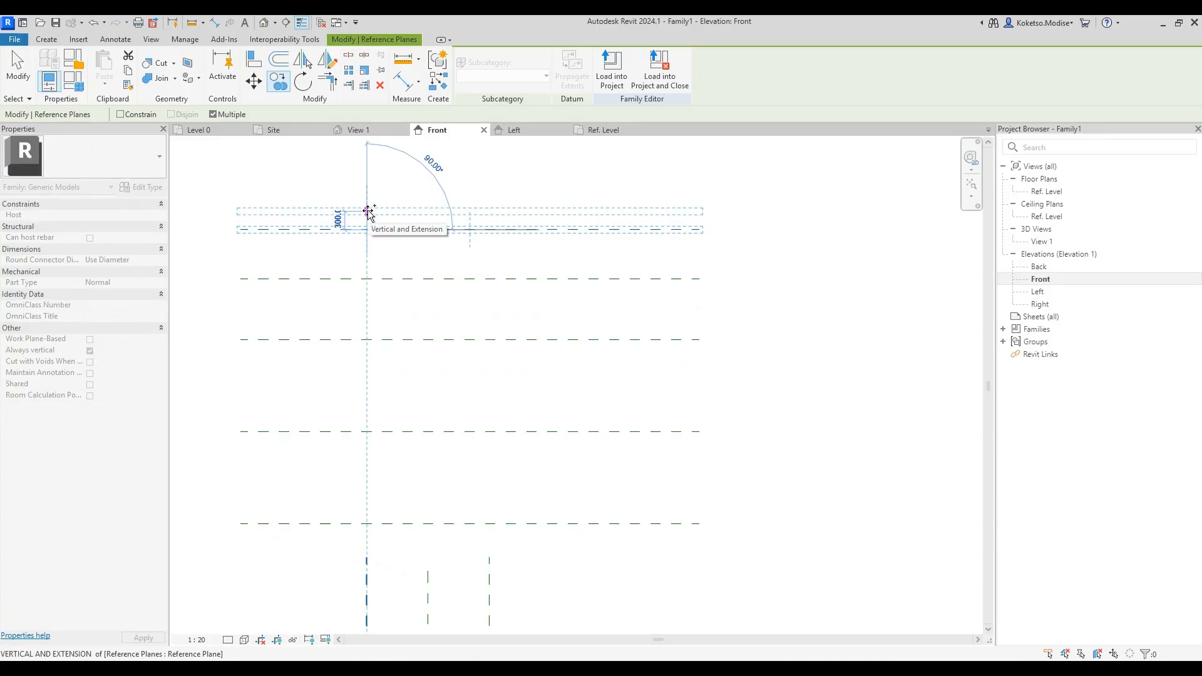
pyautogui.click(368, 212)
pyautogui.press('Escape')
pyautogui.press('Escape')
pyautogui.scroll(-4, 451, 256)
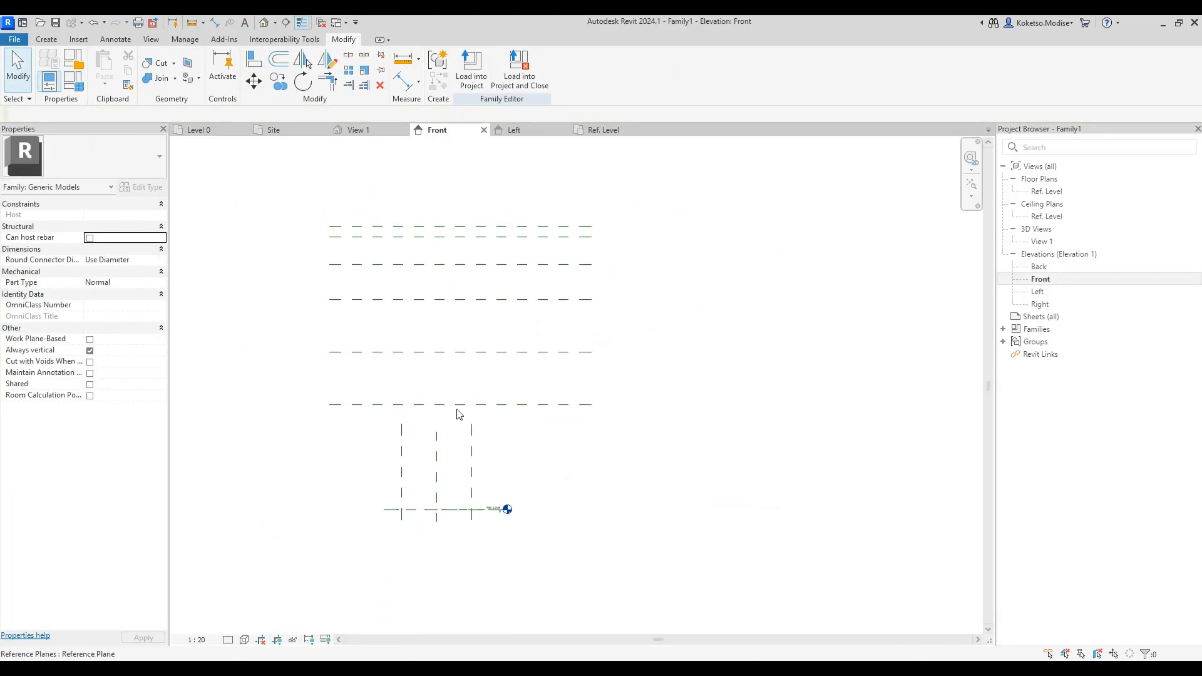
# Step: Extend the upper end of the Center (Left/Right) reference plane above the topmost horizontal plane
pyautogui.click(436, 481)
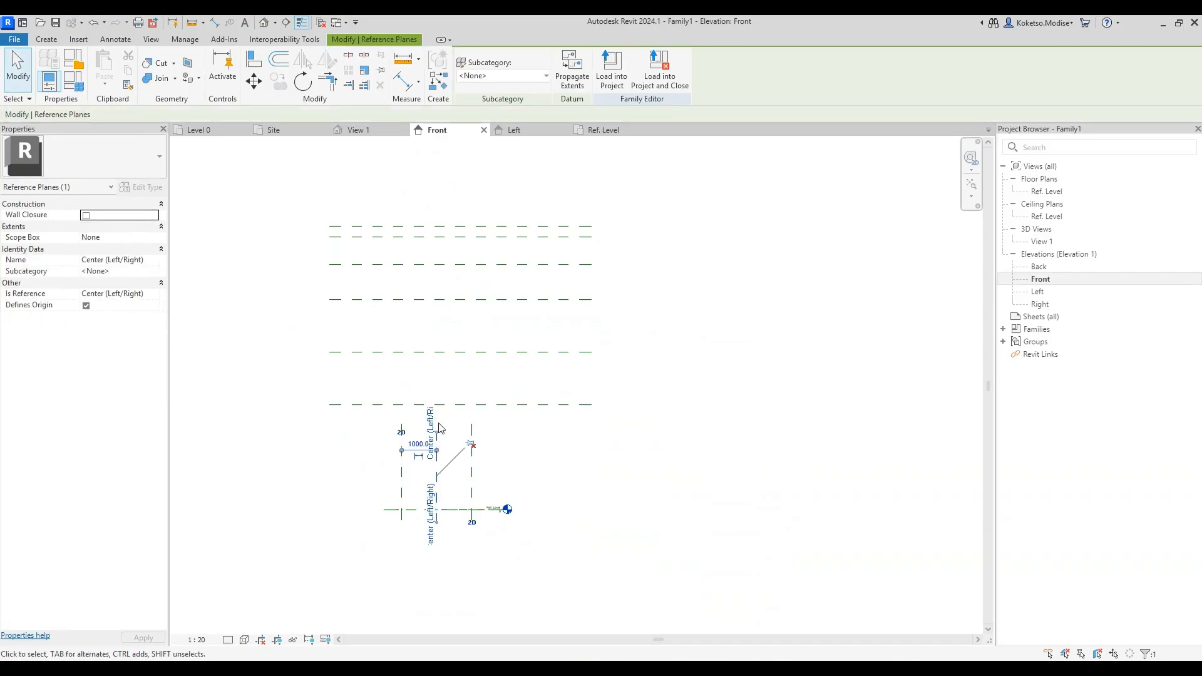
pyautogui.moveTo(440, 428); pyautogui.dragTo(436, 172)
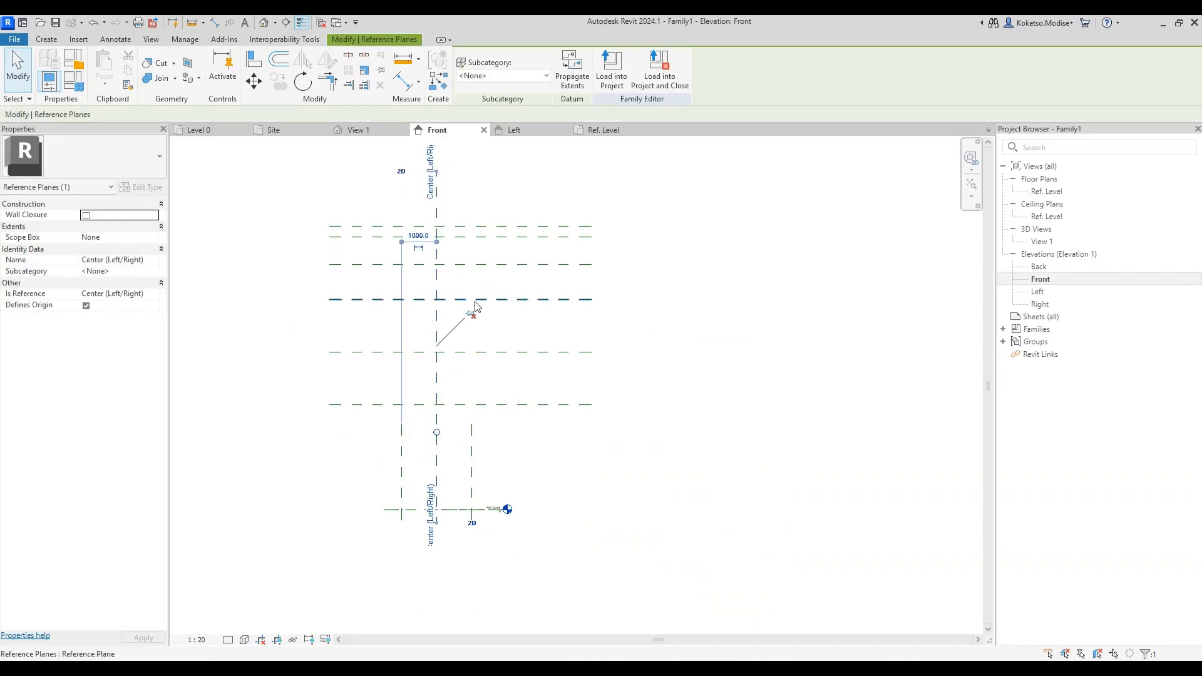
pyautogui.click(466, 366)
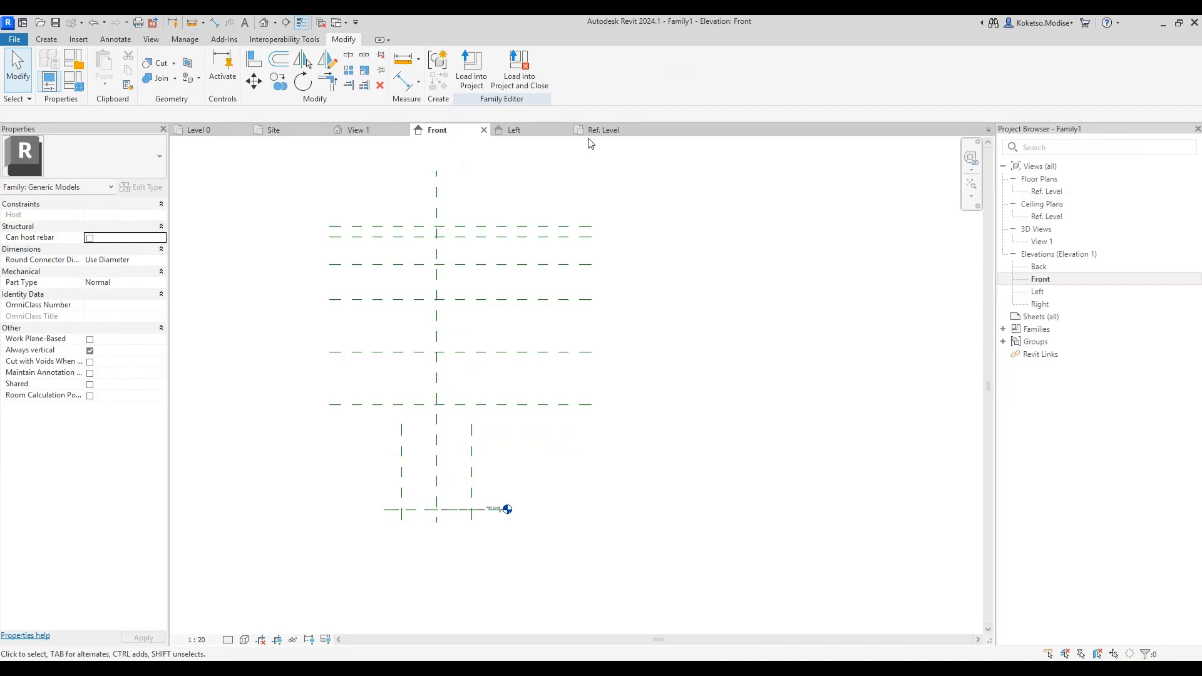
# Step: In the Ref. Level plan, start an extrusion with a rectangle between the outer reference planes and lock its four sides to them
pyautogui.click(602, 130)
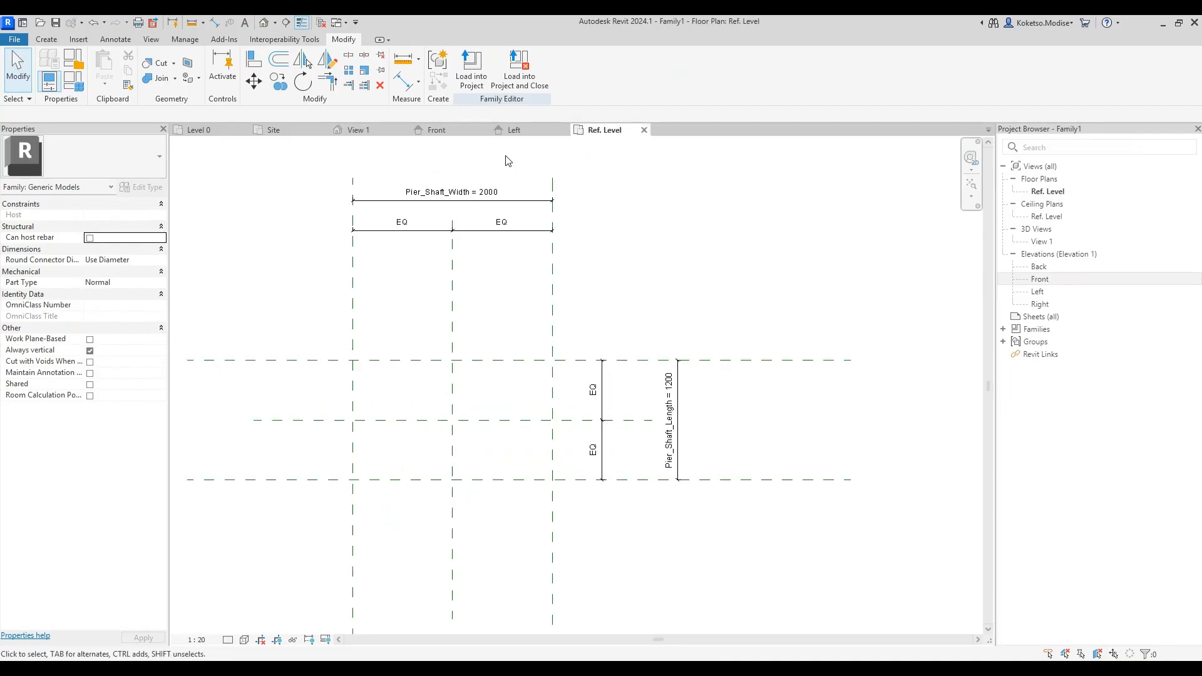
pyautogui.click(47, 40)
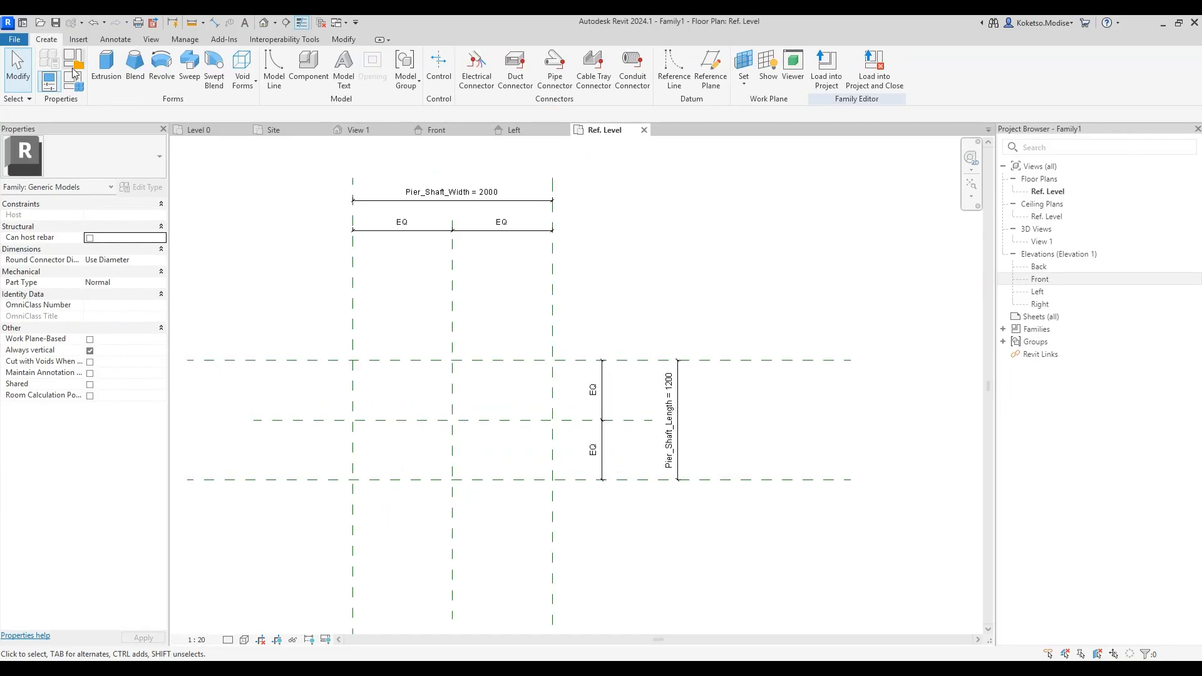
pyautogui.click(106, 66)
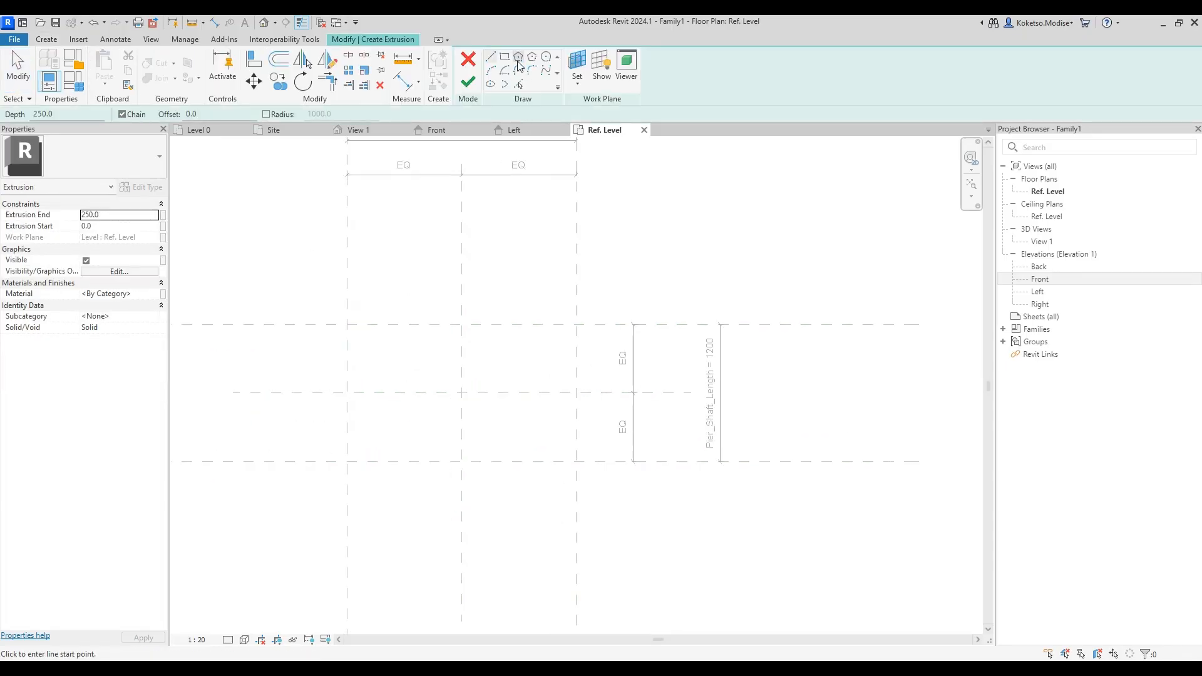
pyautogui.click(505, 56)
pyautogui.click(348, 324)
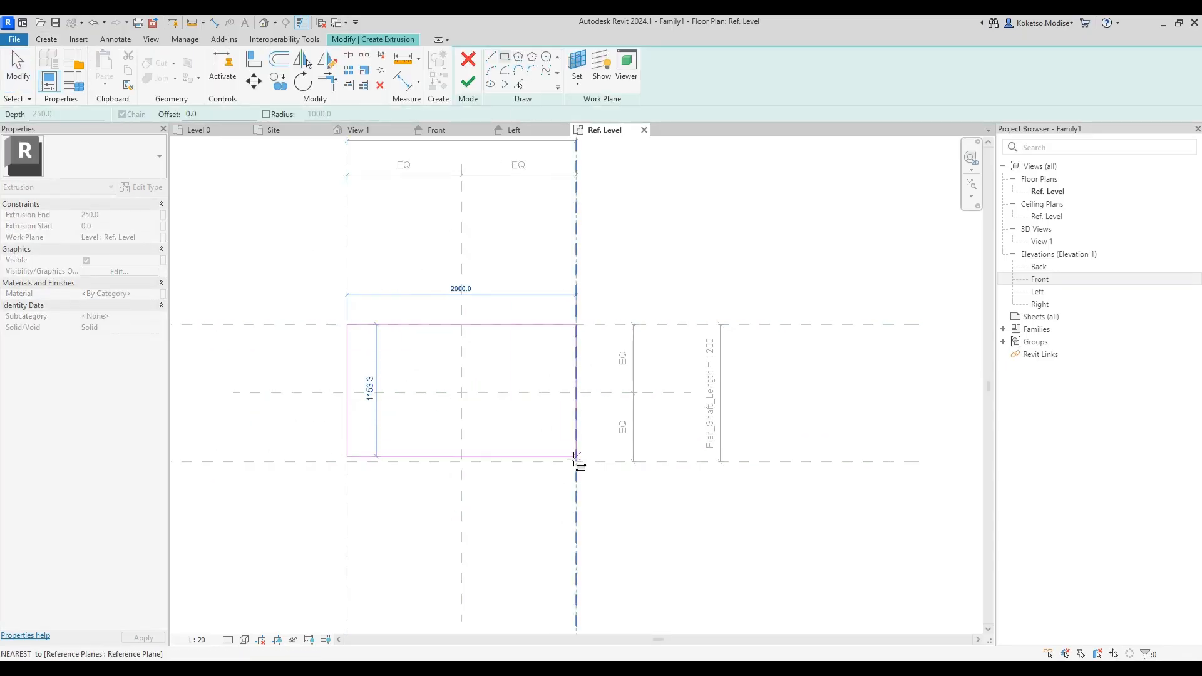
pyautogui.click(576, 461)
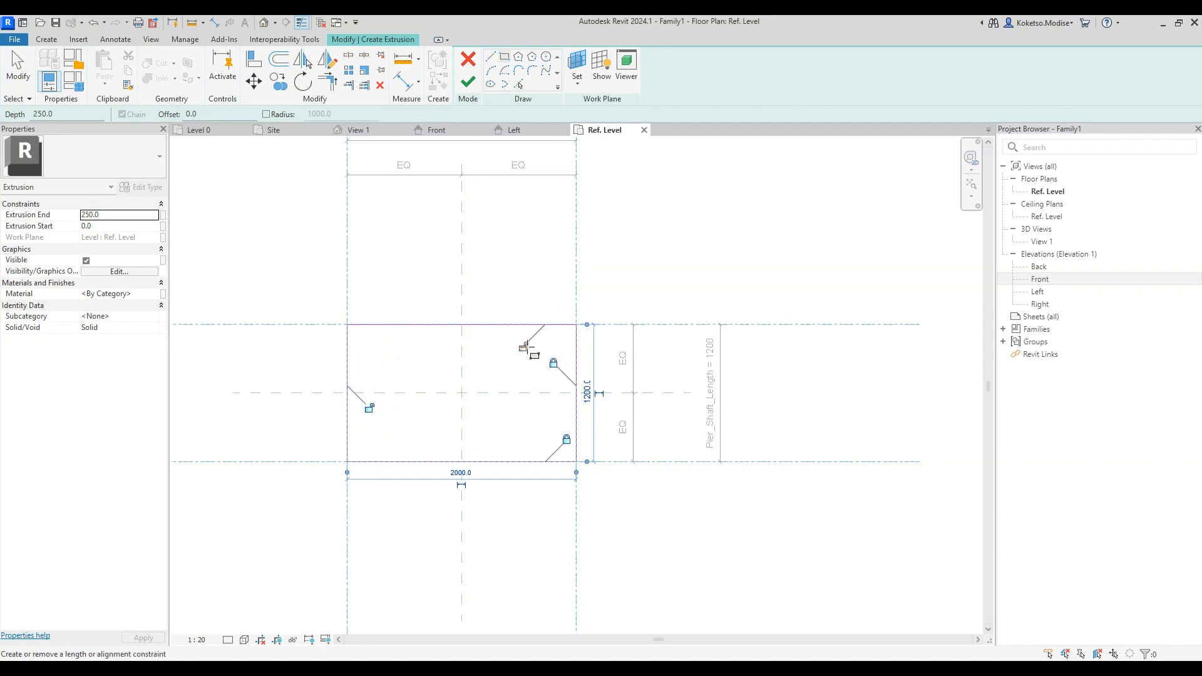
pyautogui.scroll(4, 351, 338)
# Step: Draw a diagonal chamfer line across the rectangle's upper-left corner, about 50 mm along each side
pyautogui.click(491, 57)
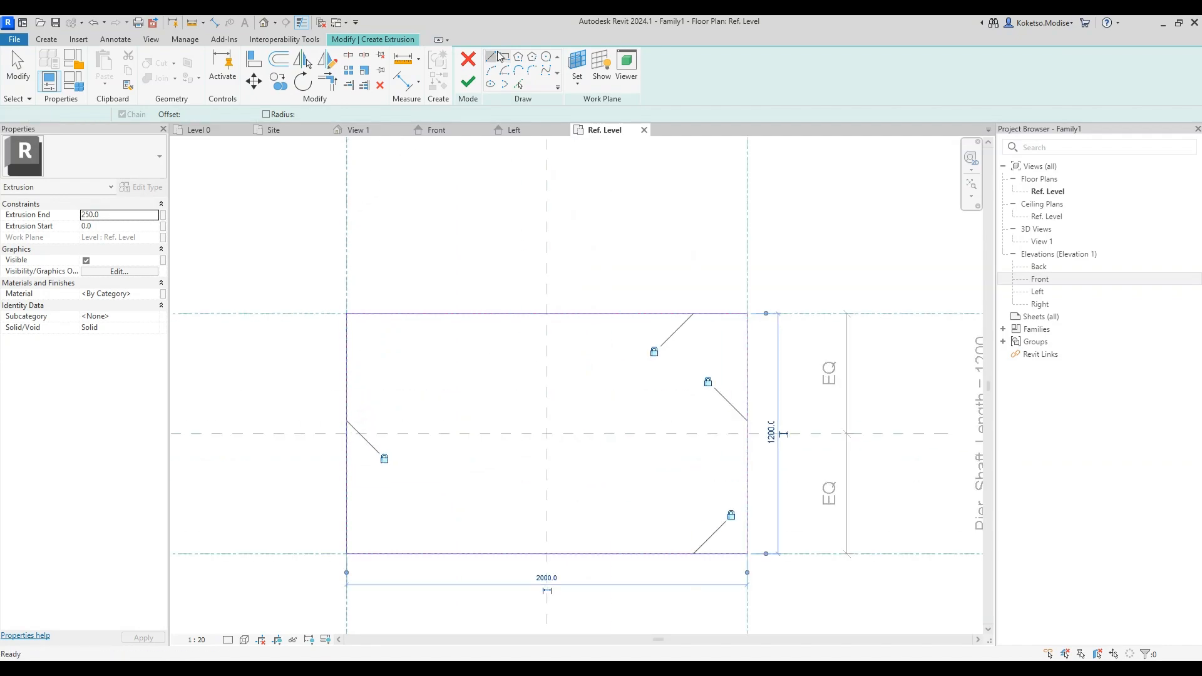
pyautogui.scroll(1, 320, 340)
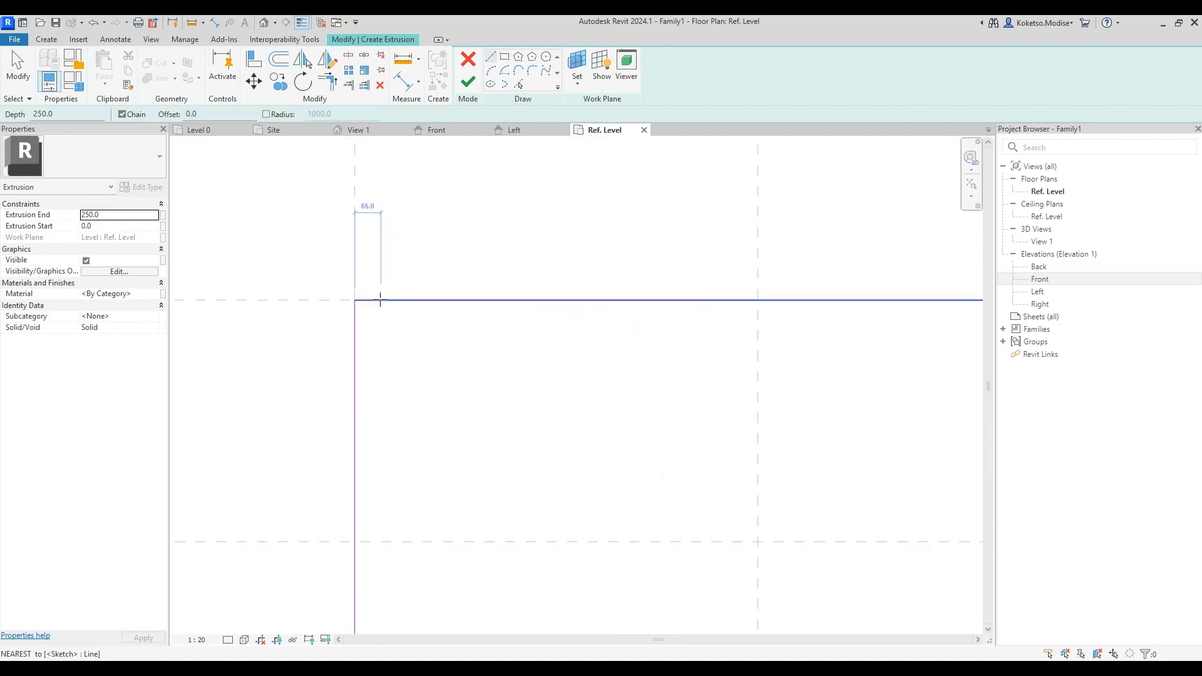
pyautogui.scroll(2, 378, 301)
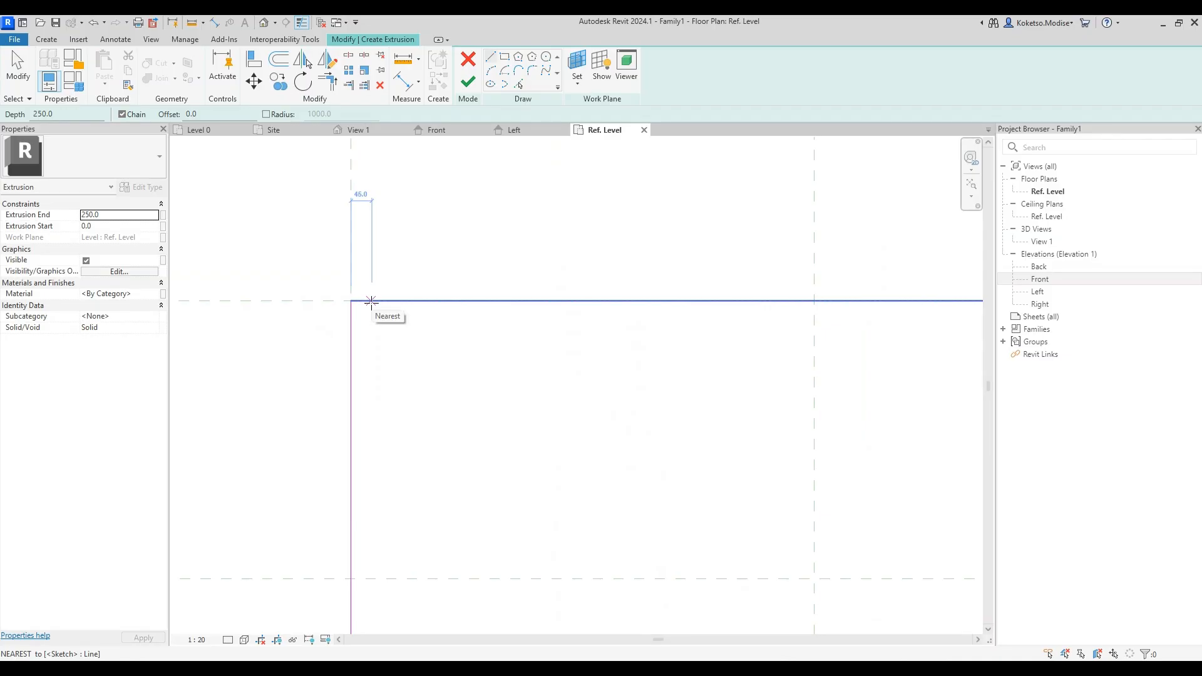
pyautogui.click(373, 302)
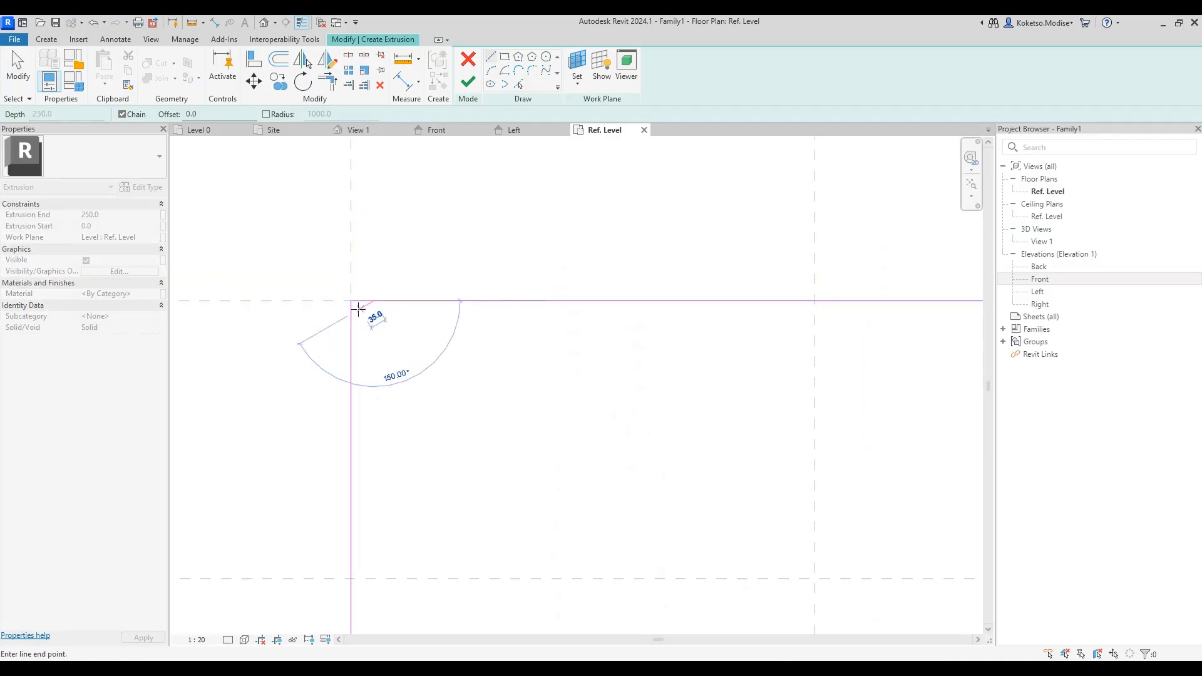
pyautogui.click(350, 325)
pyautogui.press('Escape')
pyautogui.press('Escape')
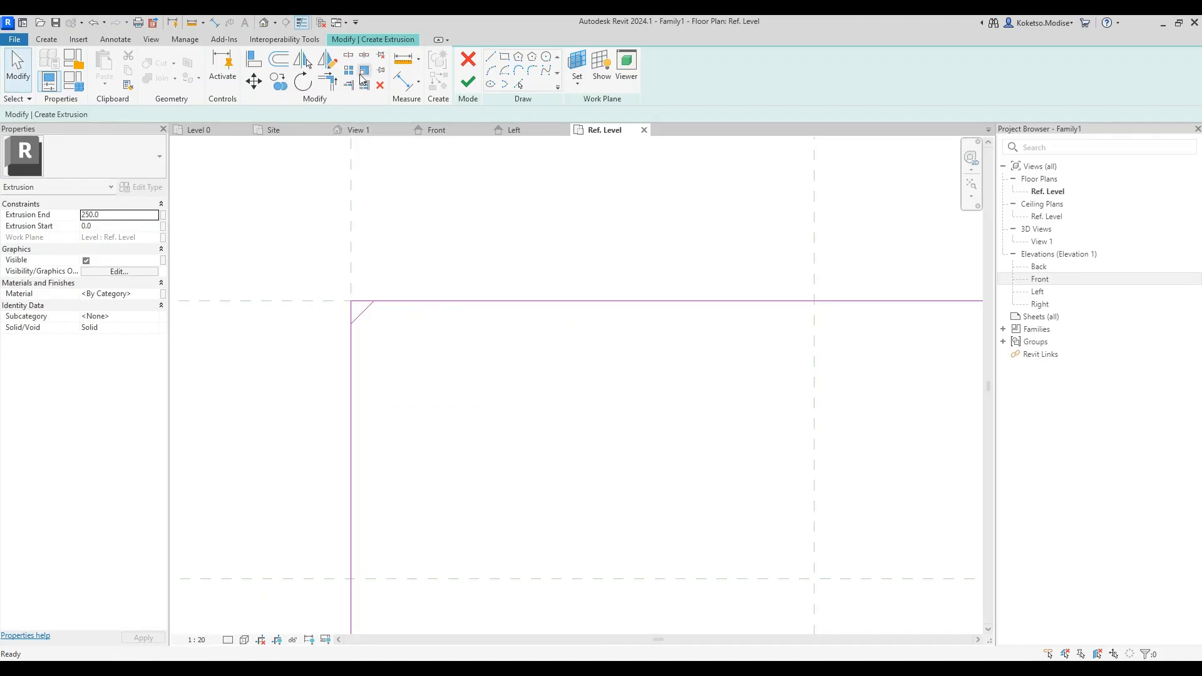
# Step: Trim the rectangle's upper-left corner back to the chamfer line
pyautogui.click(329, 83)
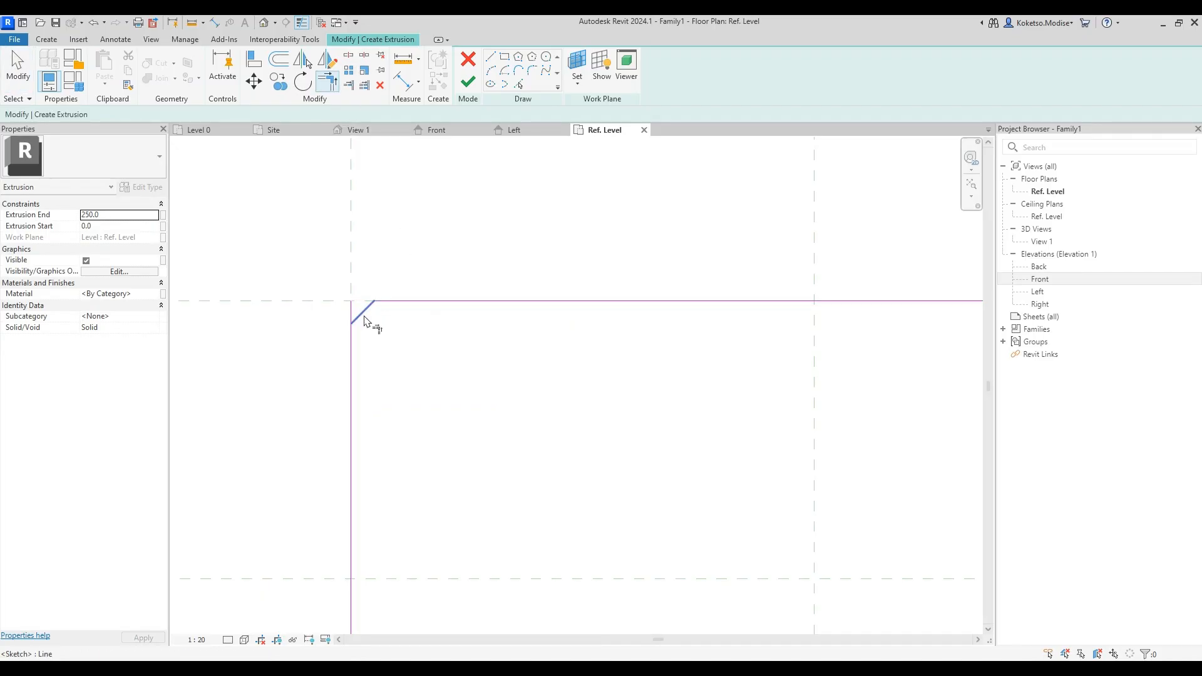
pyautogui.click(364, 316)
pyautogui.click(352, 337)
pyautogui.scroll(-1, 362, 303)
pyautogui.press('Escape')
# Step: Mirror the chamfer line about the vertical centre plane, and mirror both chamfer lines about the horizontal centre plane
pyautogui.click(362, 305)
pyautogui.scroll(-2, 294, 290)
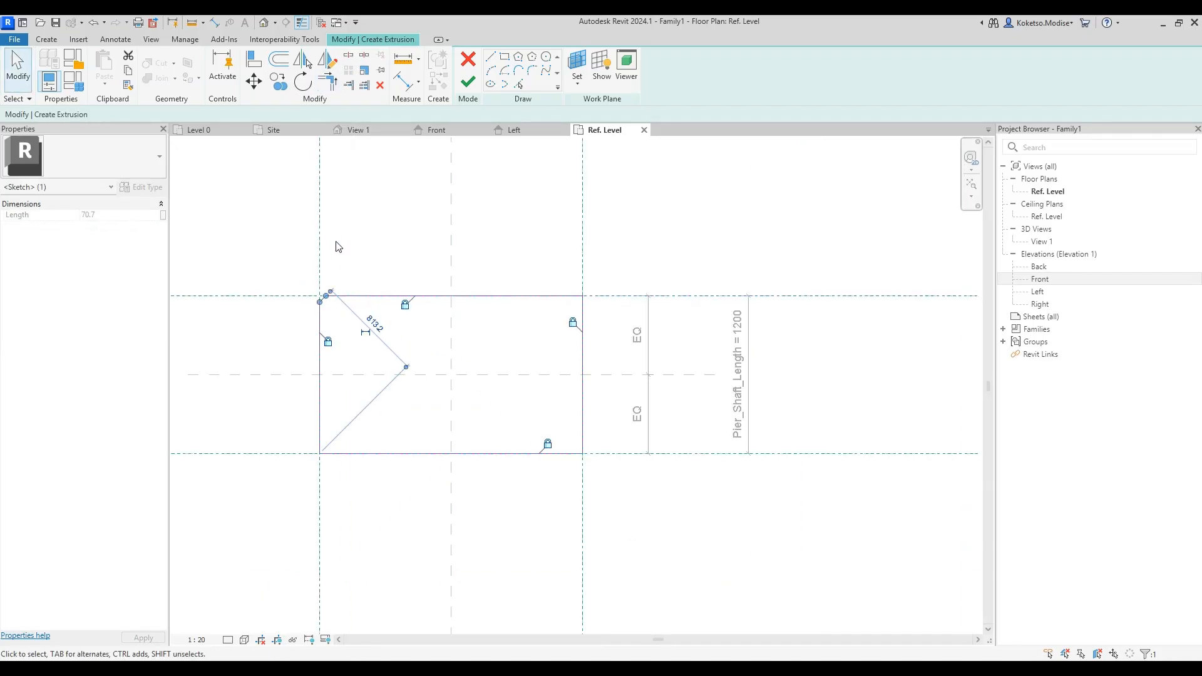
pyautogui.click(303, 59)
pyautogui.click(451, 274)
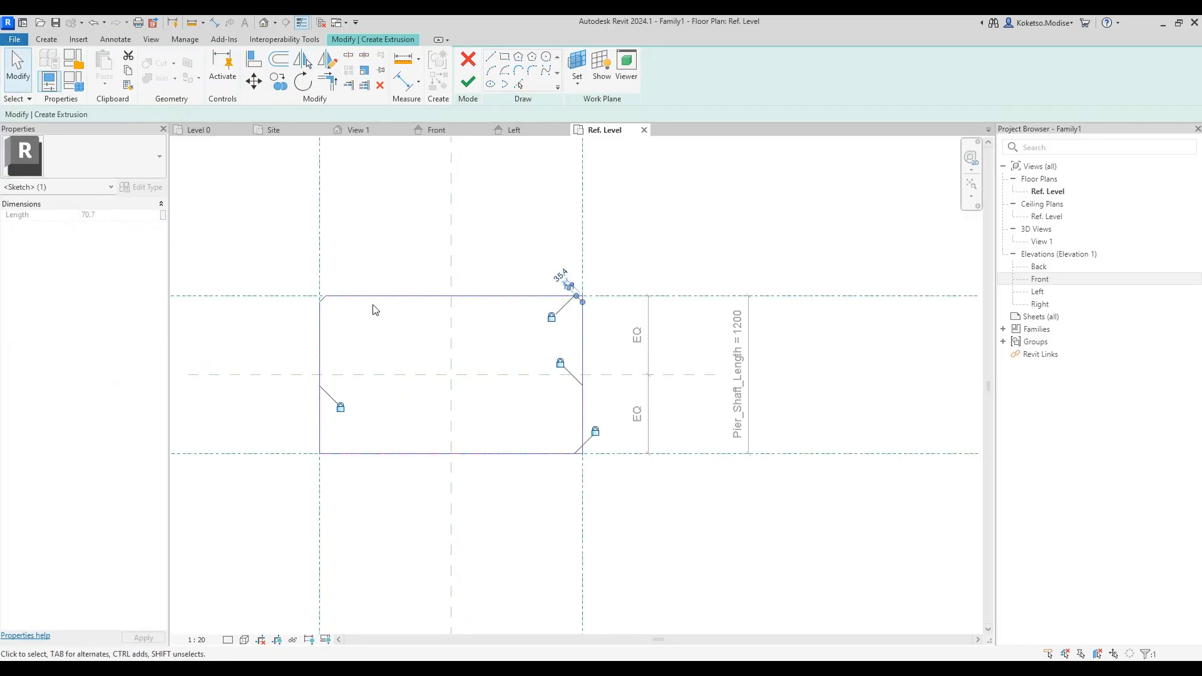
pyautogui.keyDown('ctrl'); pyautogui.click(324, 299); pyautogui.keyUp('ctrl')
pyautogui.click(304, 60)
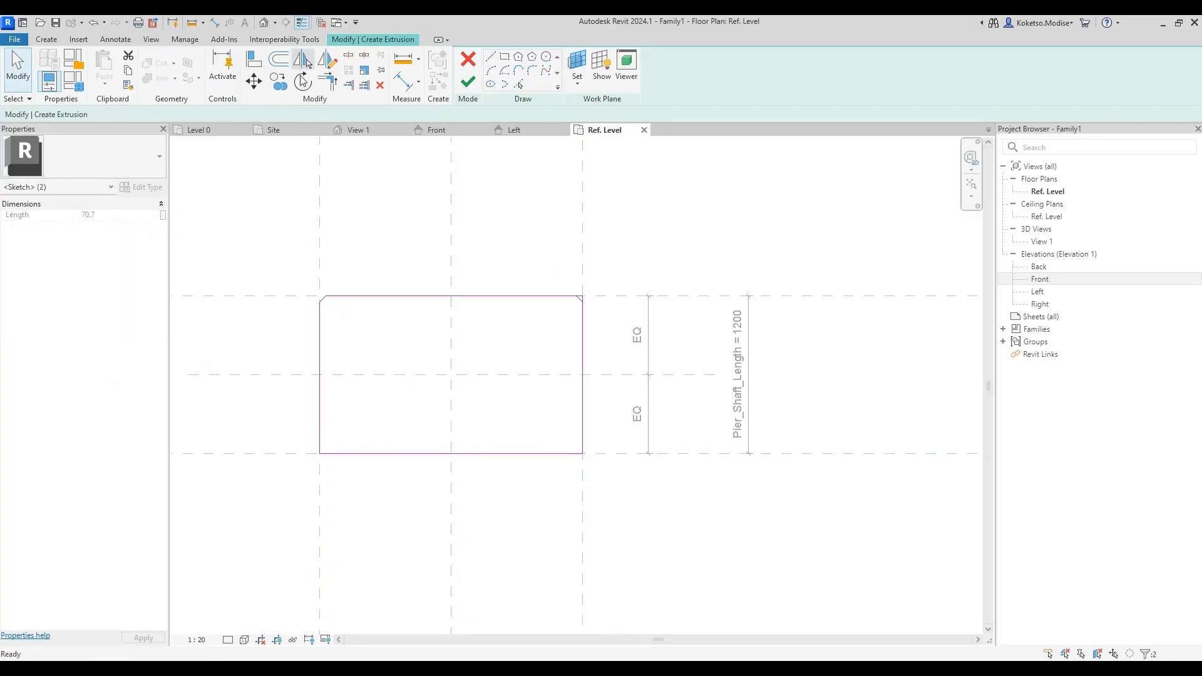
pyautogui.click(296, 376)
pyautogui.scroll(2, 346, 484)
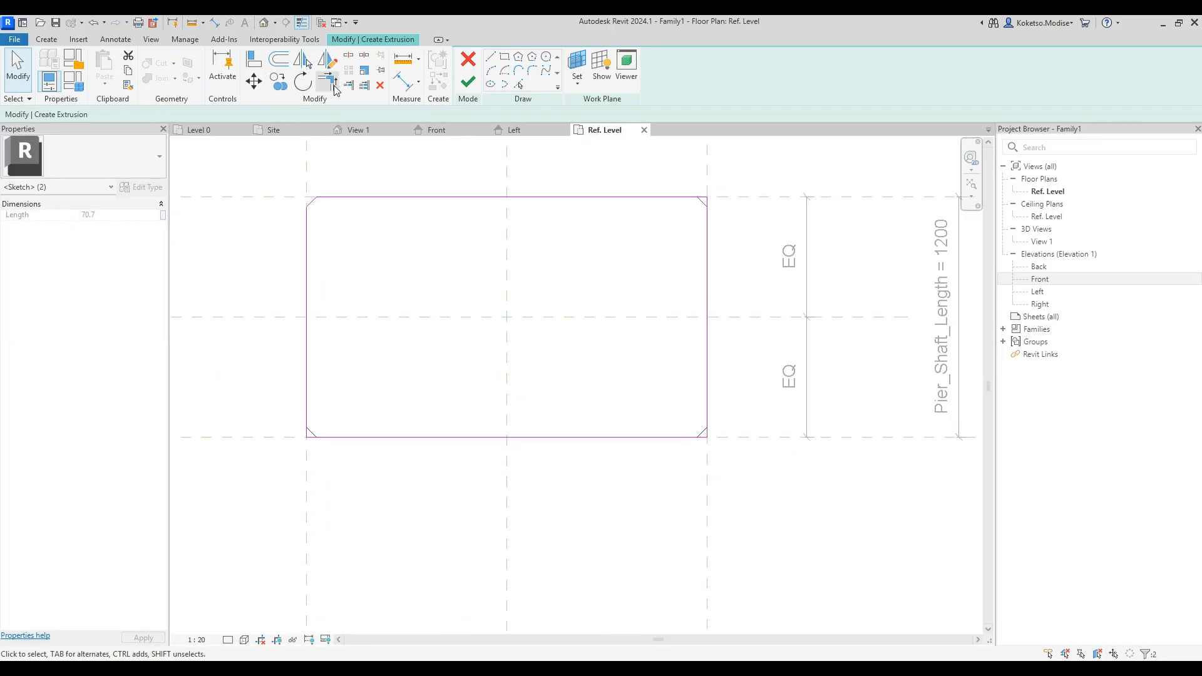
# Step: Trim the rectangle's two lower corners back to their chamfer lines
pyautogui.click(328, 81)
pyautogui.scroll(2, 307, 455)
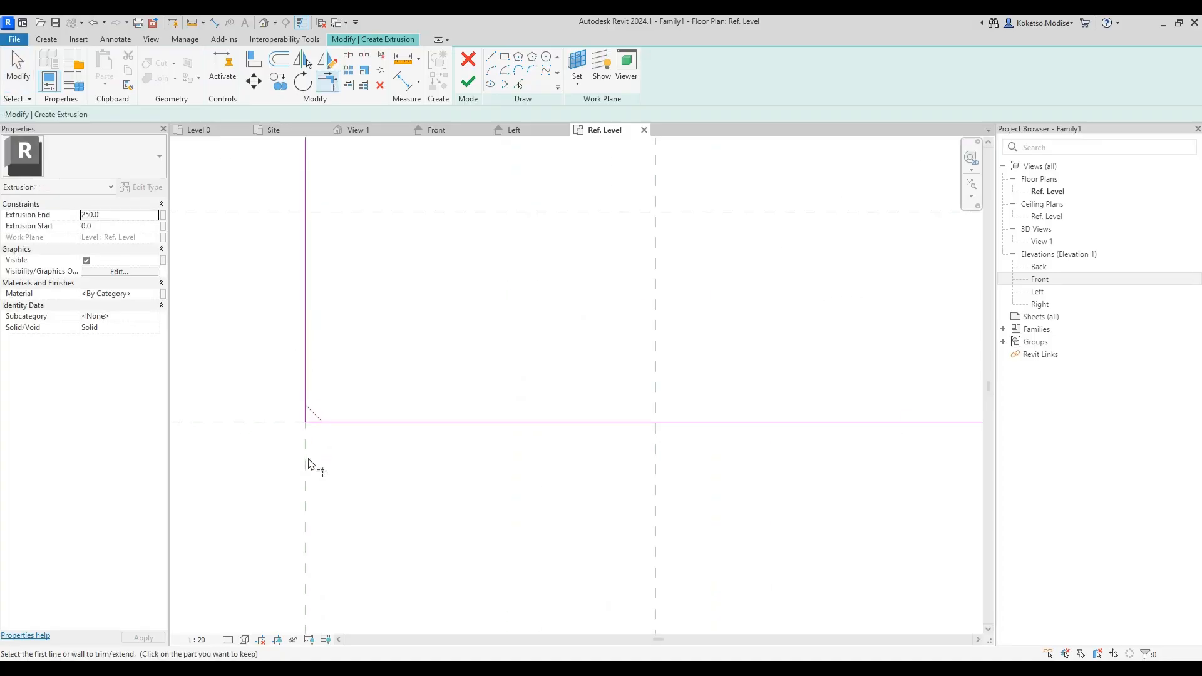
pyautogui.click(325, 423)
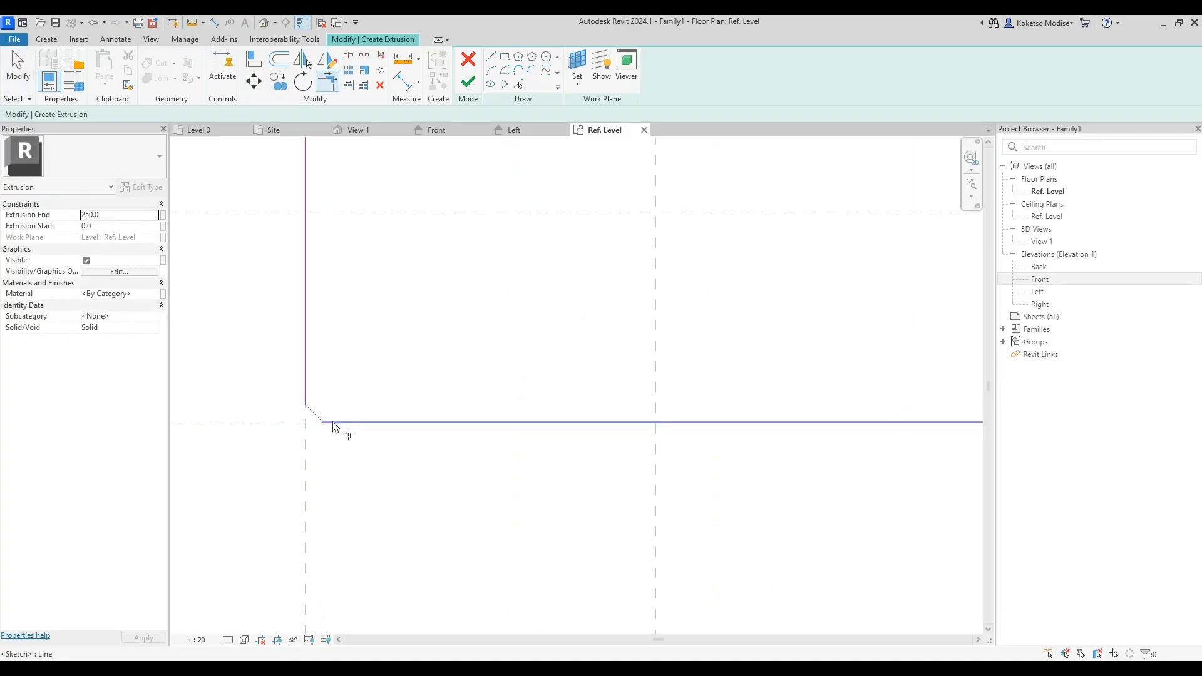
pyautogui.scroll(-2, 335, 425)
pyautogui.scroll(2, 620, 420)
pyautogui.click(618, 421)
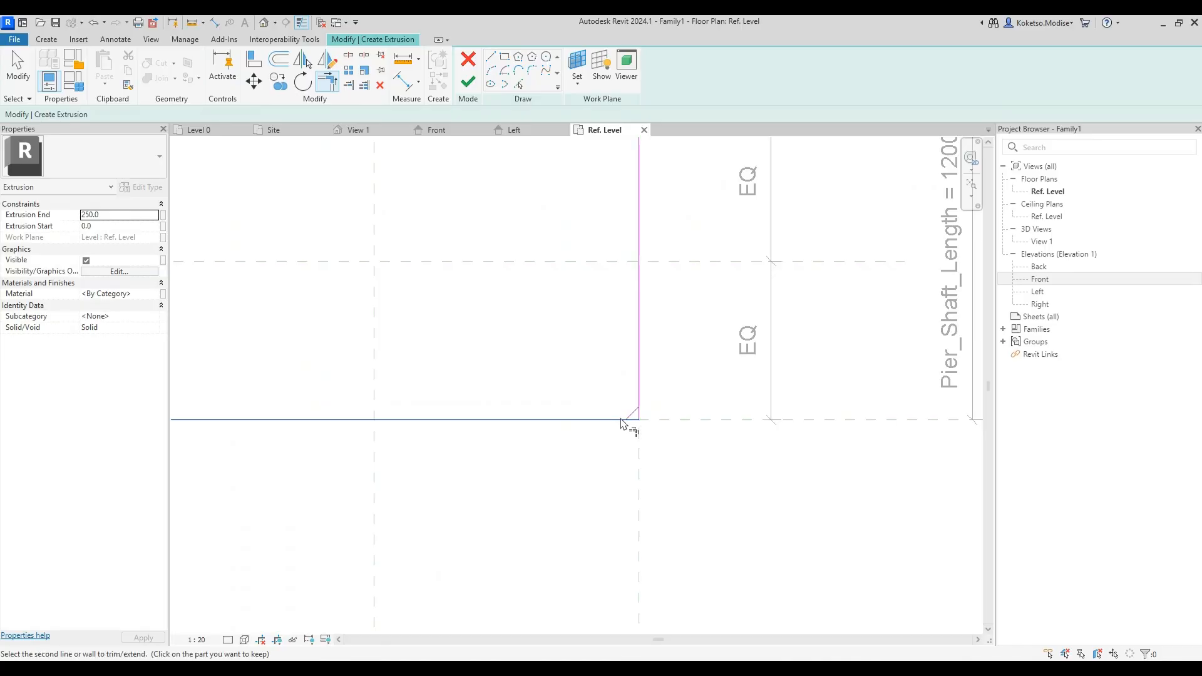
pyautogui.click(630, 416)
pyautogui.click(634, 413)
pyautogui.click(639, 402)
# Step: Trim the rectangle's upper-right corner to its chamfer line and finish the extrusion sketch
pyautogui.scroll(-2, 629, 400)
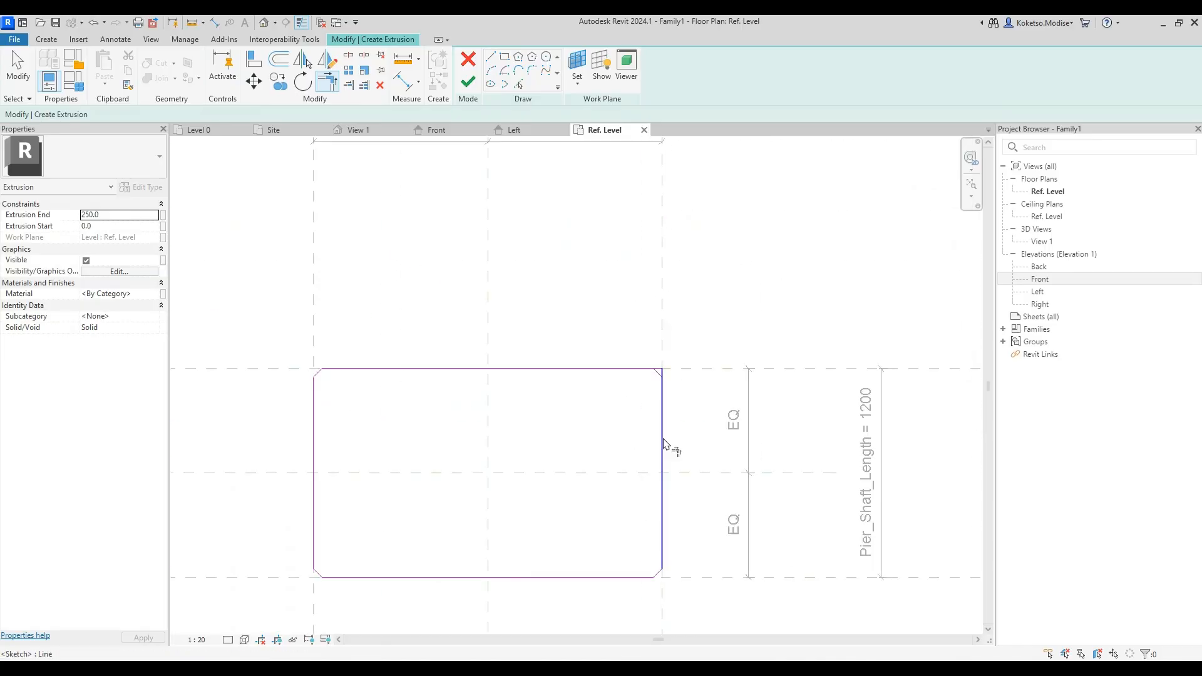
pyautogui.scroll(2, 667, 392)
pyautogui.click(649, 366)
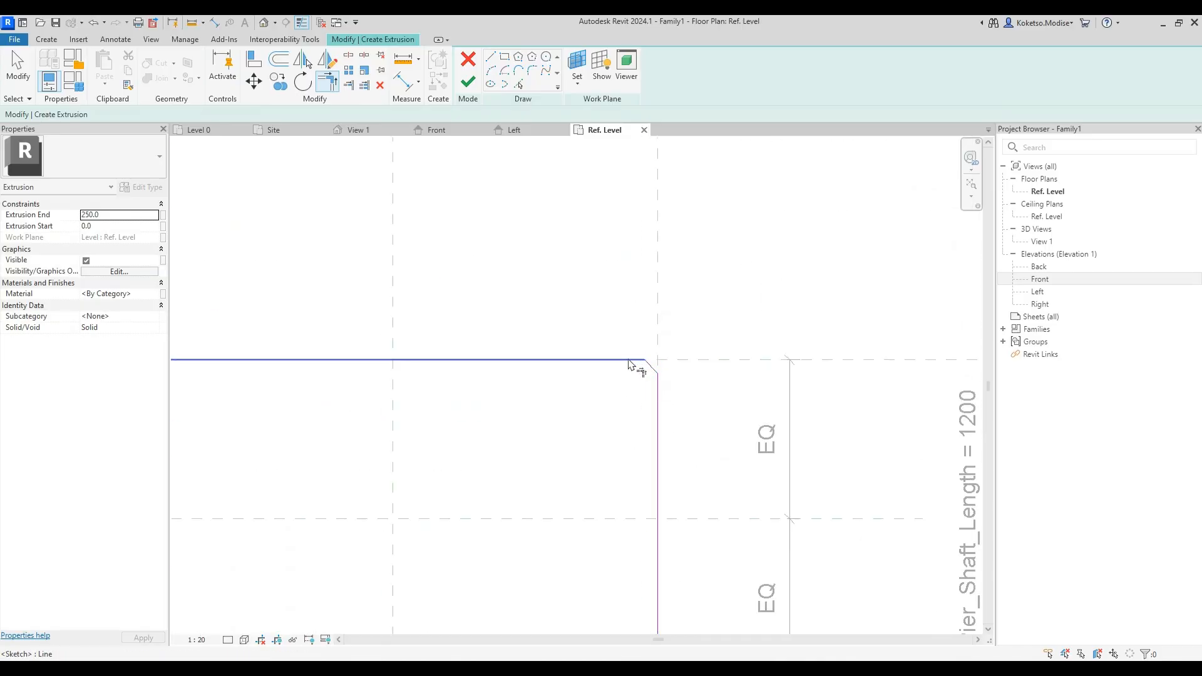
pyautogui.scroll(-2, 637, 362)
pyautogui.scroll(1, 430, 362)
pyautogui.press('Escape')
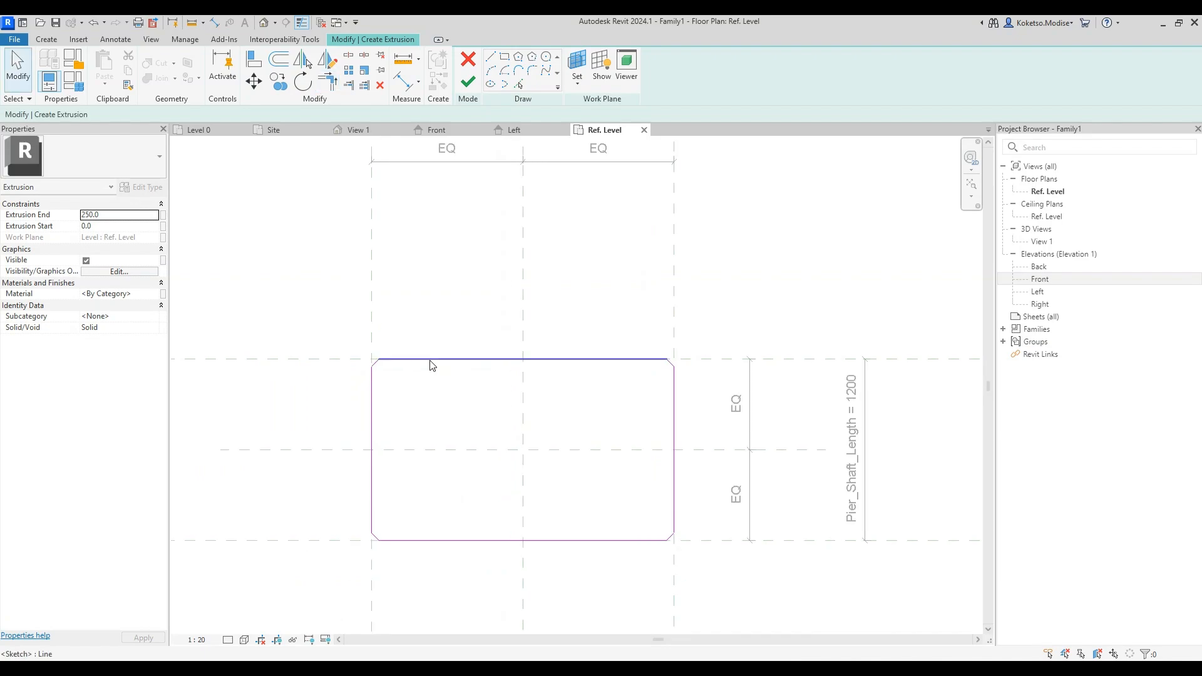
pyautogui.click(467, 82)
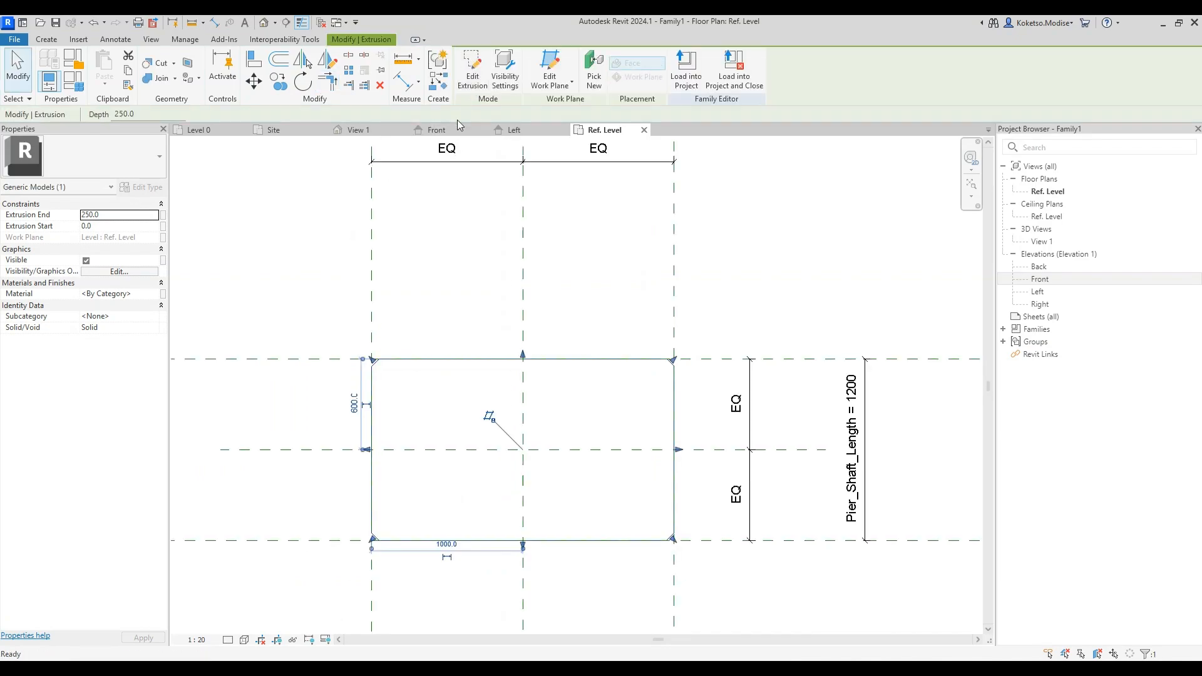
# Step: In the Front elevation, stretch the extrusion's top to the reference plane 3000 mm above Ref. Level and lock it there
pyautogui.click(436, 129)
pyautogui.scroll(2, 436, 542)
pyautogui.moveTo(440, 481); pyautogui.dragTo(441, 338)
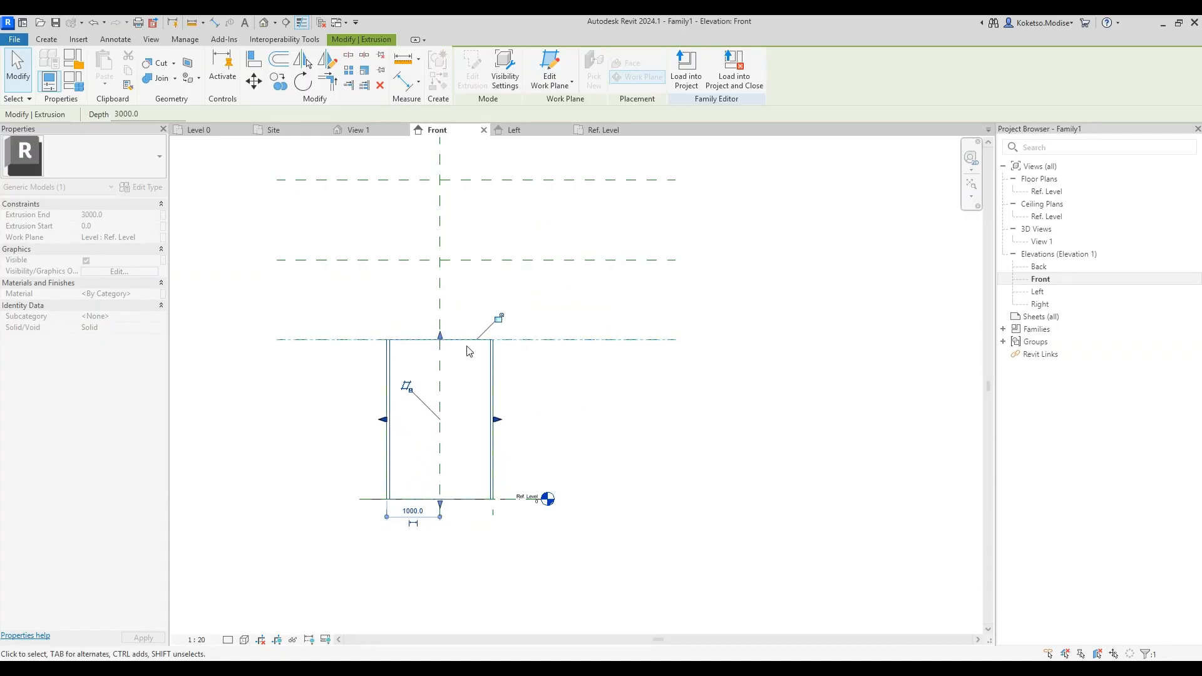
pyautogui.moveTo(496, 314); pyautogui.dragTo(467, 387, button='middle')
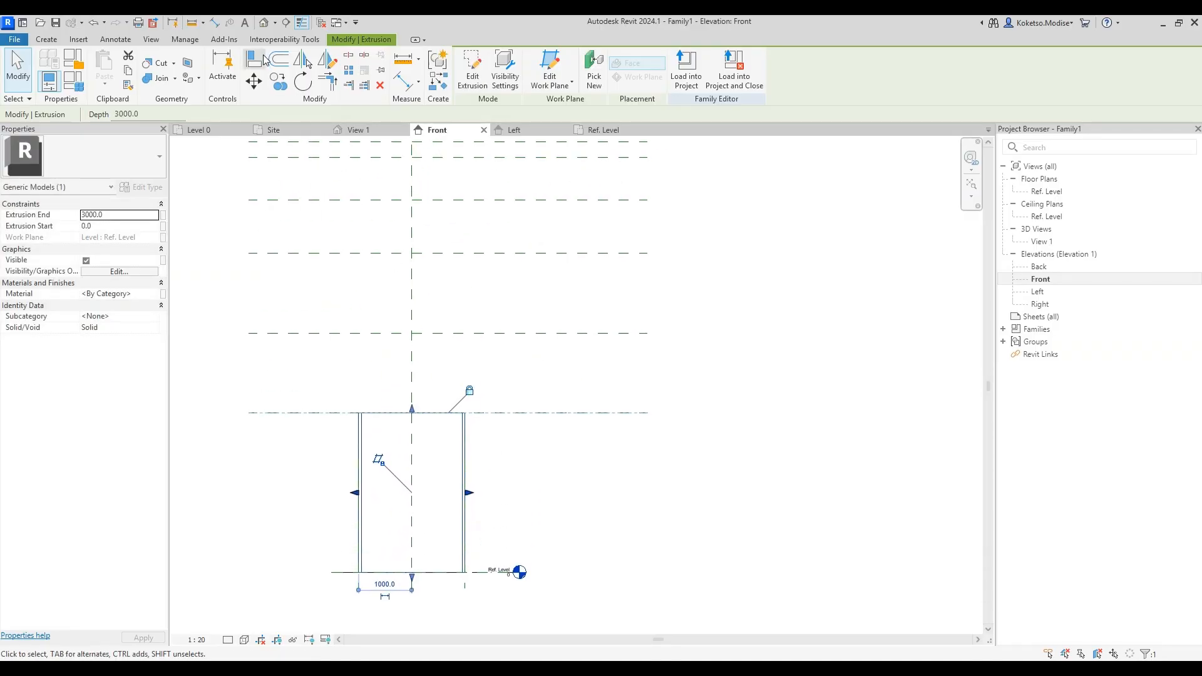
# Step: Copy the shaft extrusion from Ref. Level up to the 3000 mm reference plane and shorten the copy's top to the next plane above
pyautogui.click(279, 81)
pyautogui.click(436, 572)
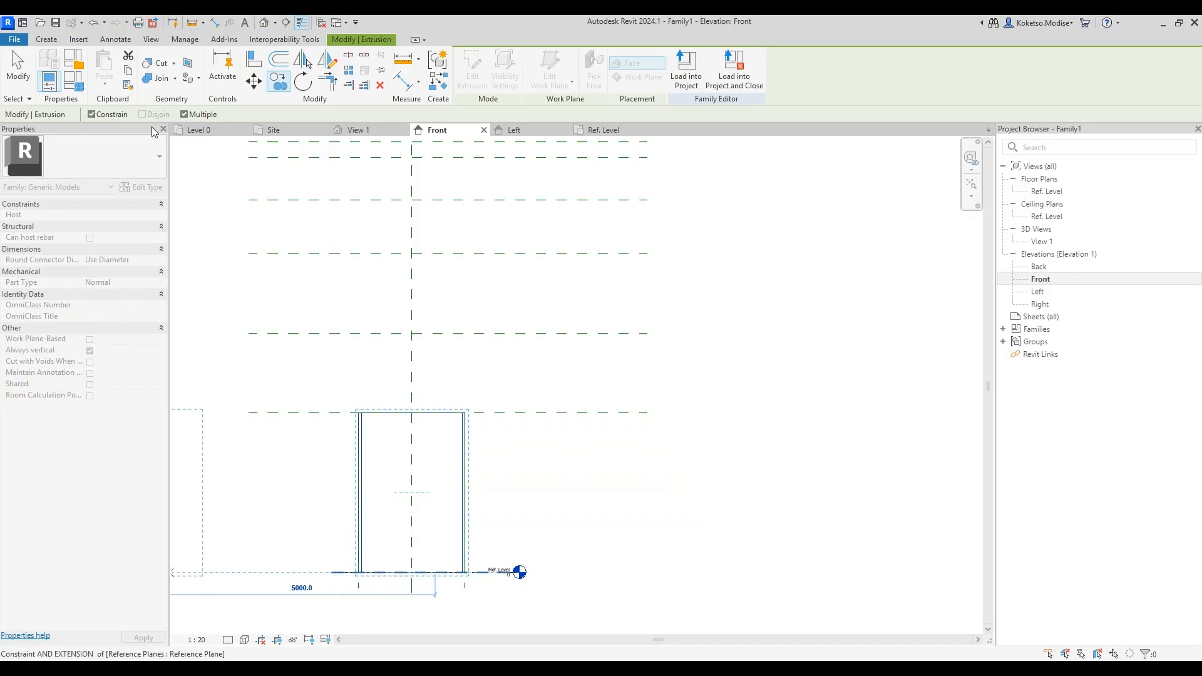
pyautogui.click(91, 114)
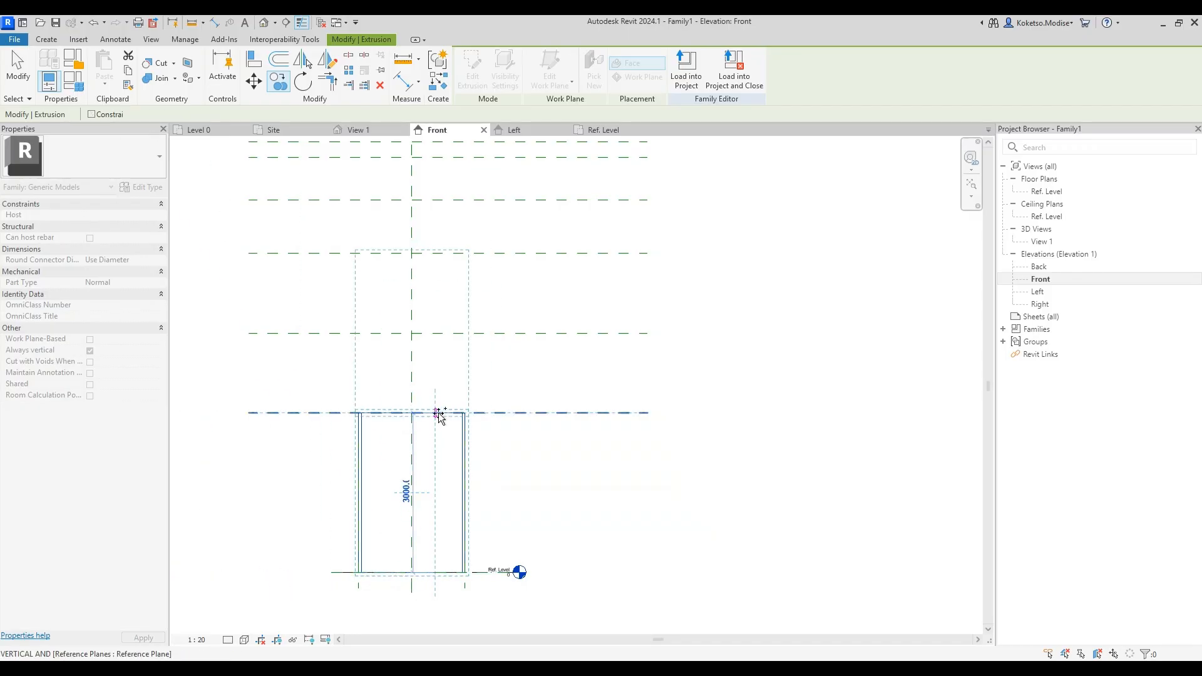
pyautogui.scroll(2, 438, 416)
pyautogui.press('Escape')
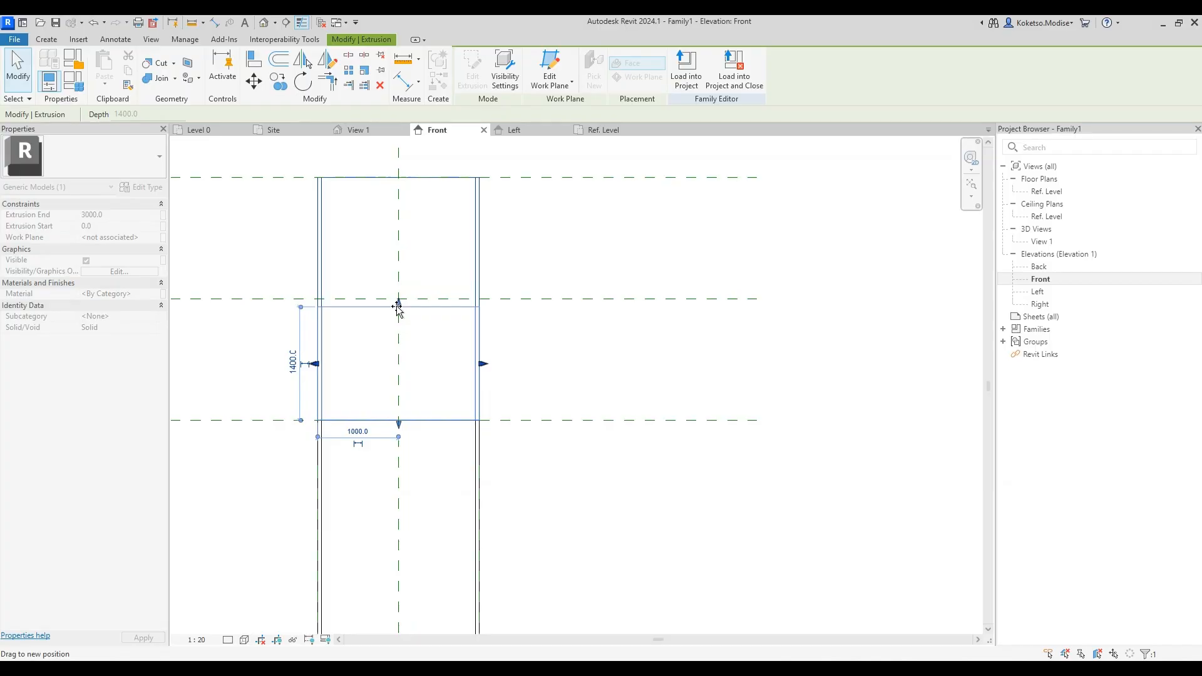
# Step: Copy the second shaft segment one reference plane higher, and stretch the copy's top and bottom edges onto the adjacent reference planes
pyautogui.click(276, 82)
pyautogui.click(531, 424)
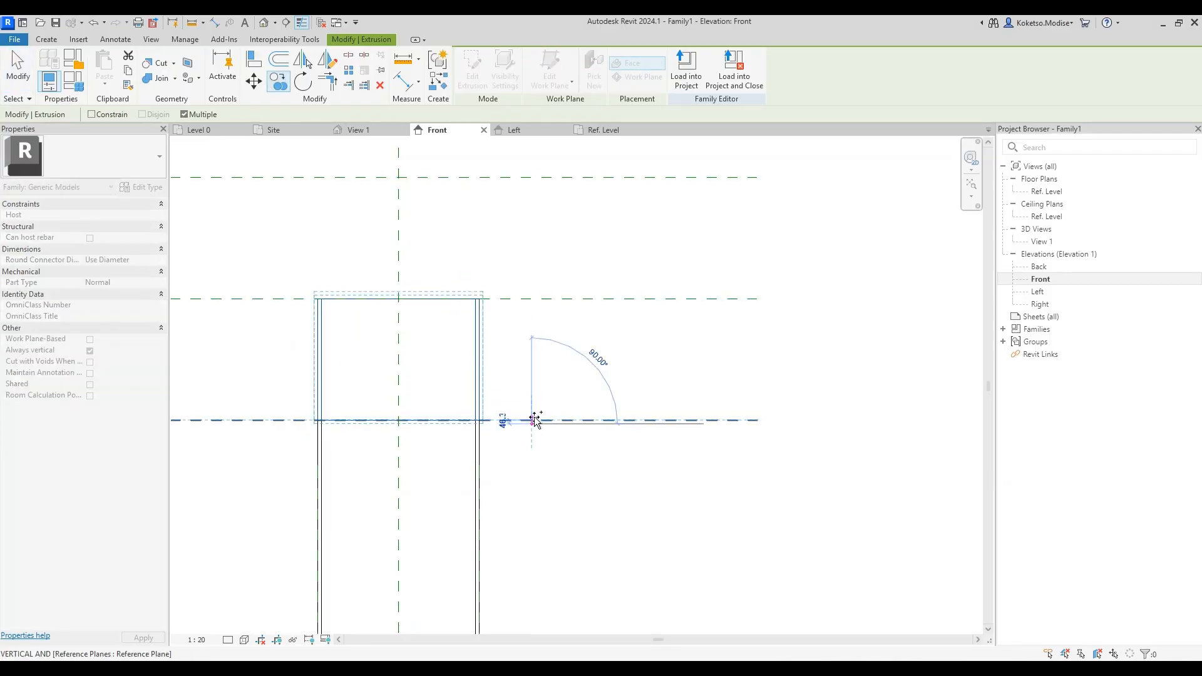
pyautogui.click(532, 301)
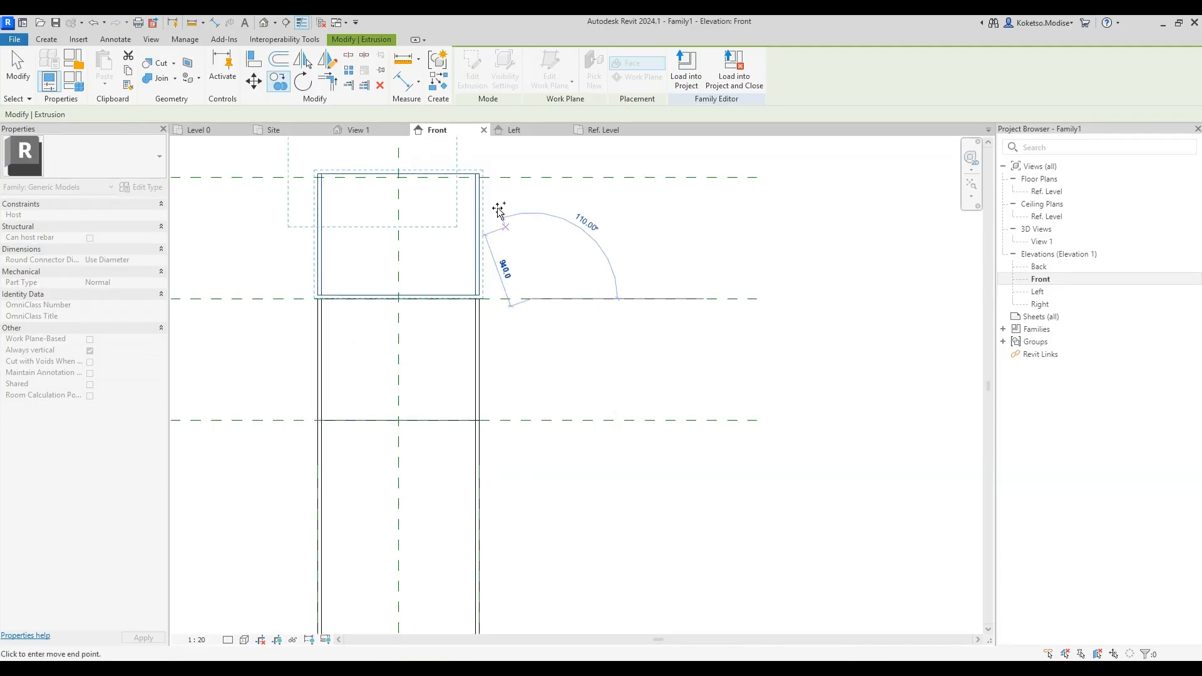
pyautogui.press('Escape')
pyautogui.moveTo(400, 171); pyautogui.dragTo(400, 178)
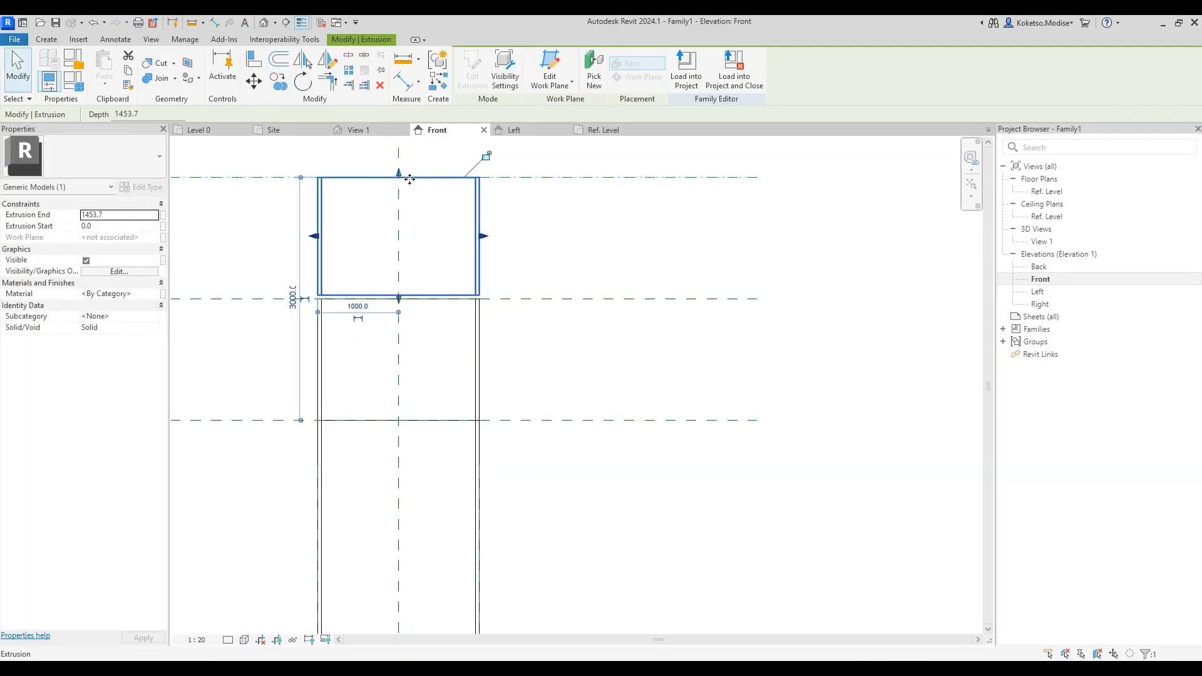
pyautogui.moveTo(399, 294); pyautogui.dragTo(399, 304)
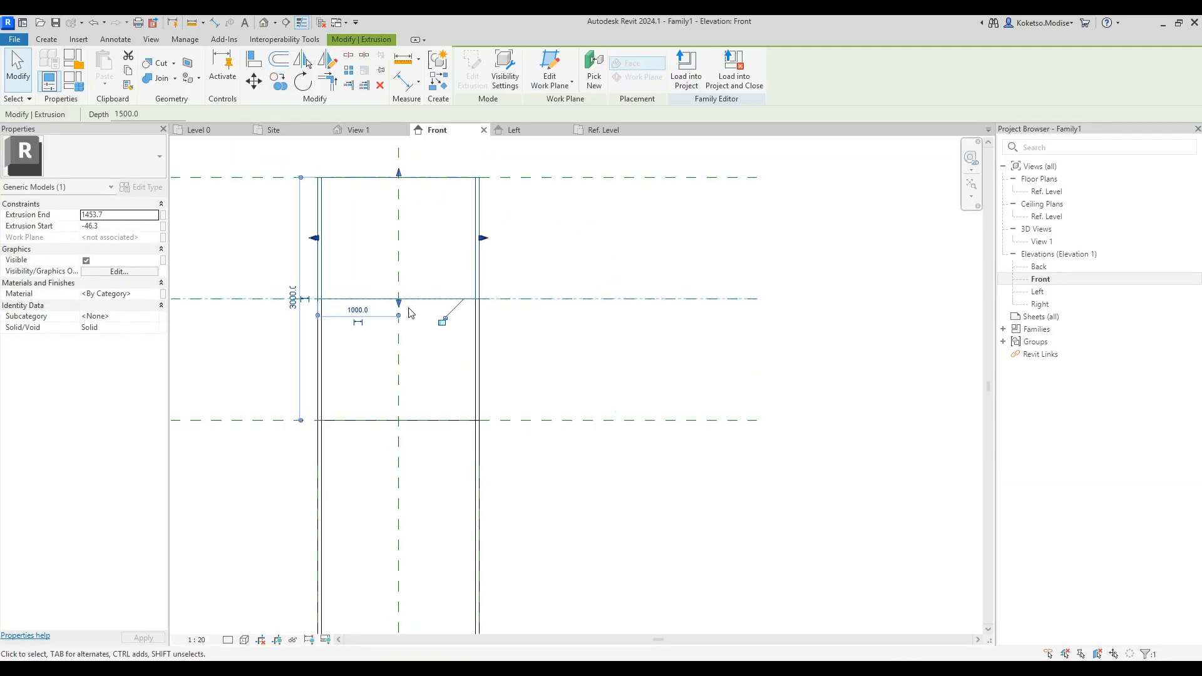
# Step: Copy the third shaft segment onto the reference plane above it and lower the copy's top to the next reference plane
pyautogui.moveTo(351, 190); pyautogui.dragTo(346, 281, button='middle')
pyautogui.click(280, 82)
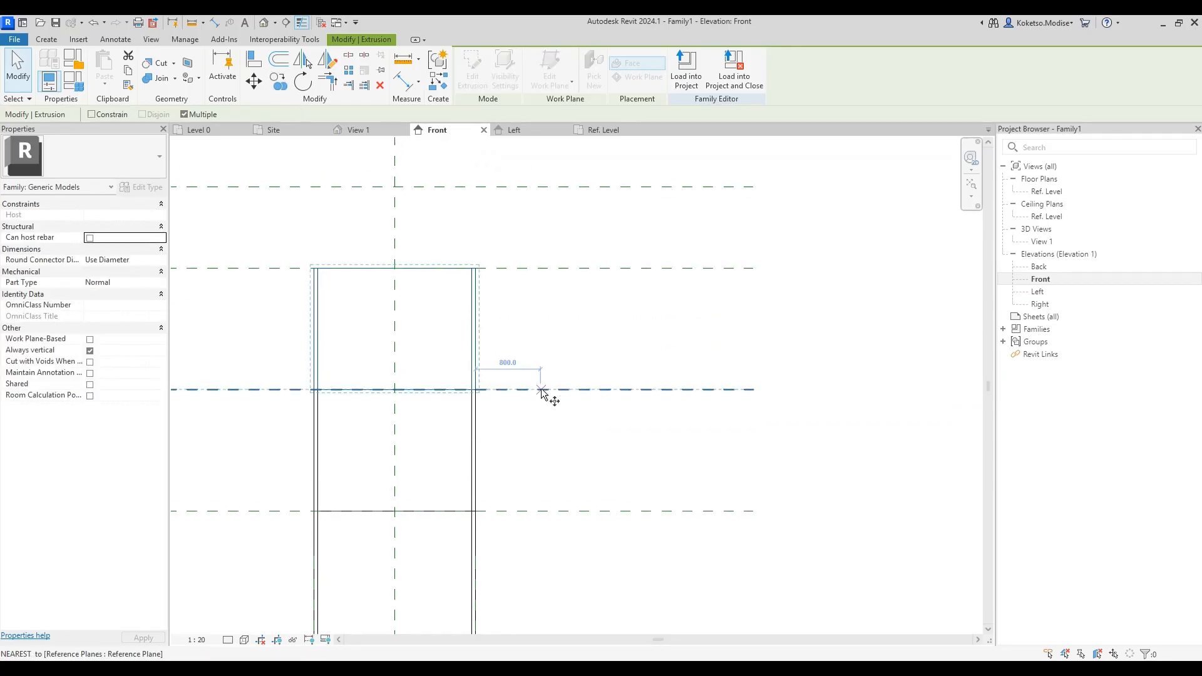
pyautogui.click(535, 390)
pyautogui.click(536, 268)
pyautogui.moveTo(534, 298); pyautogui.dragTo(617, 499, button='middle')
pyautogui.press('Escape')
pyautogui.scroll(1, 618, 499)
pyautogui.moveTo(433, 296); pyautogui.dragTo(448, 352)
pyautogui.scroll(-4, 538, 326)
pyautogui.press('Escape')
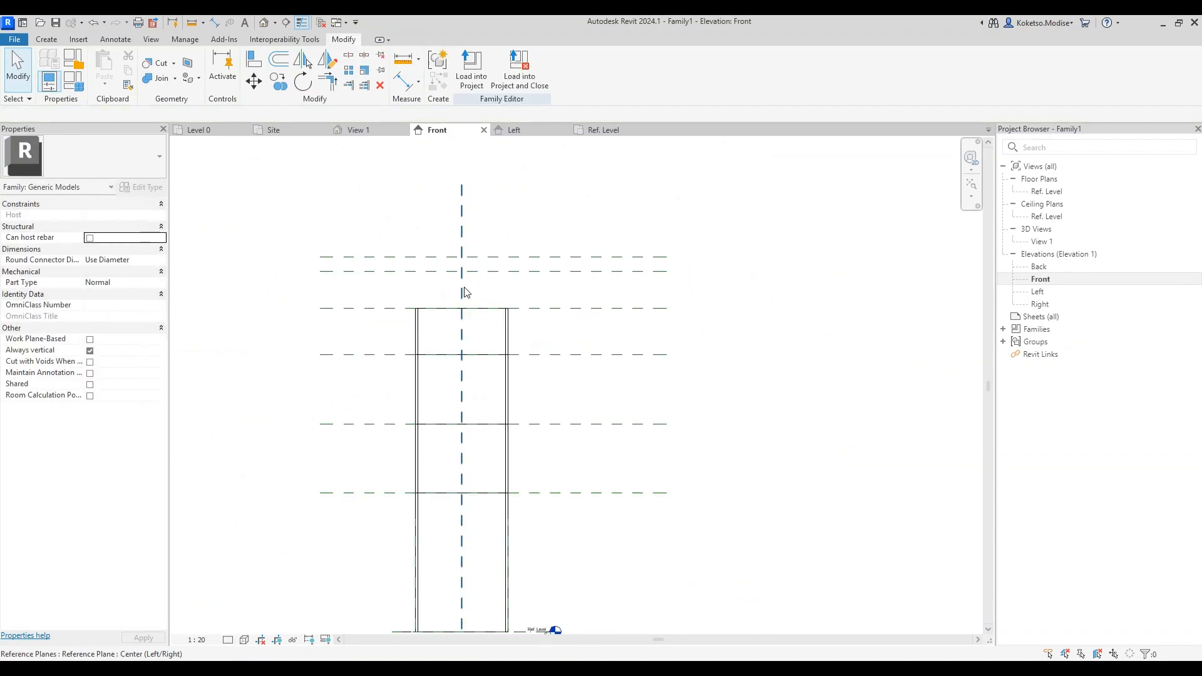
# Step: Start a swept blend and sketch its 800 mm vertical path from the shaft top to the next plane, locked to the centre plane
pyautogui.click(48, 41)
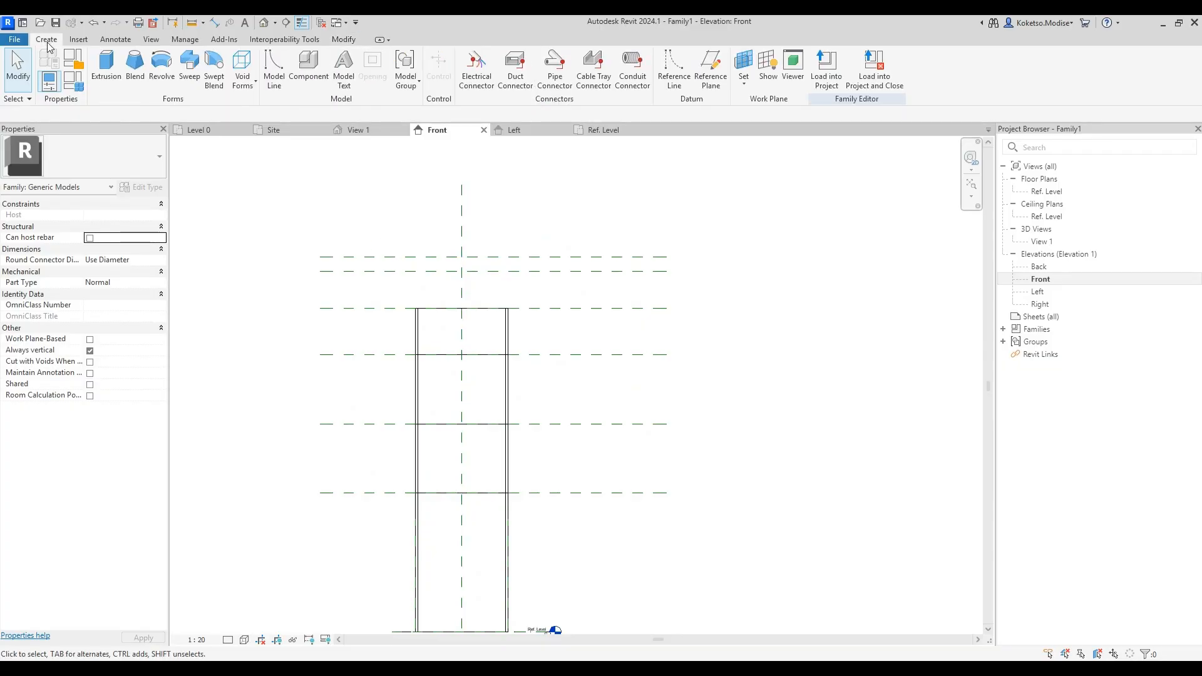
pyautogui.click(214, 70)
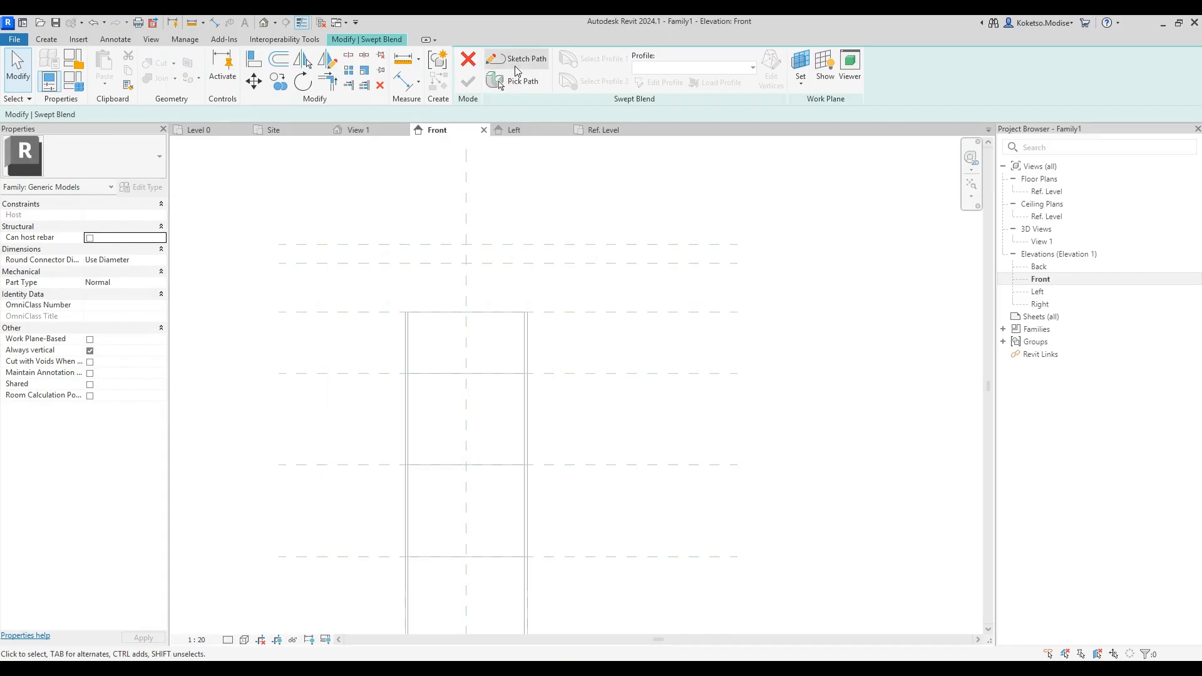
pyautogui.click(515, 59)
pyautogui.click(466, 312)
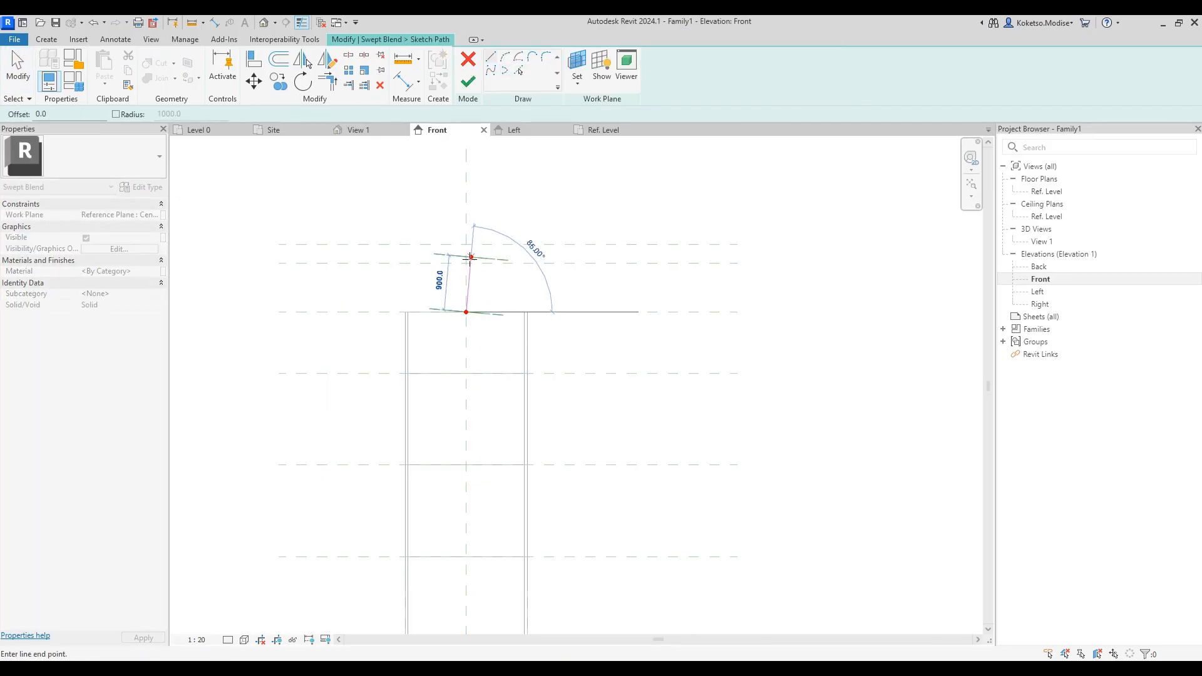
pyautogui.click(466, 263)
pyautogui.click(487, 291)
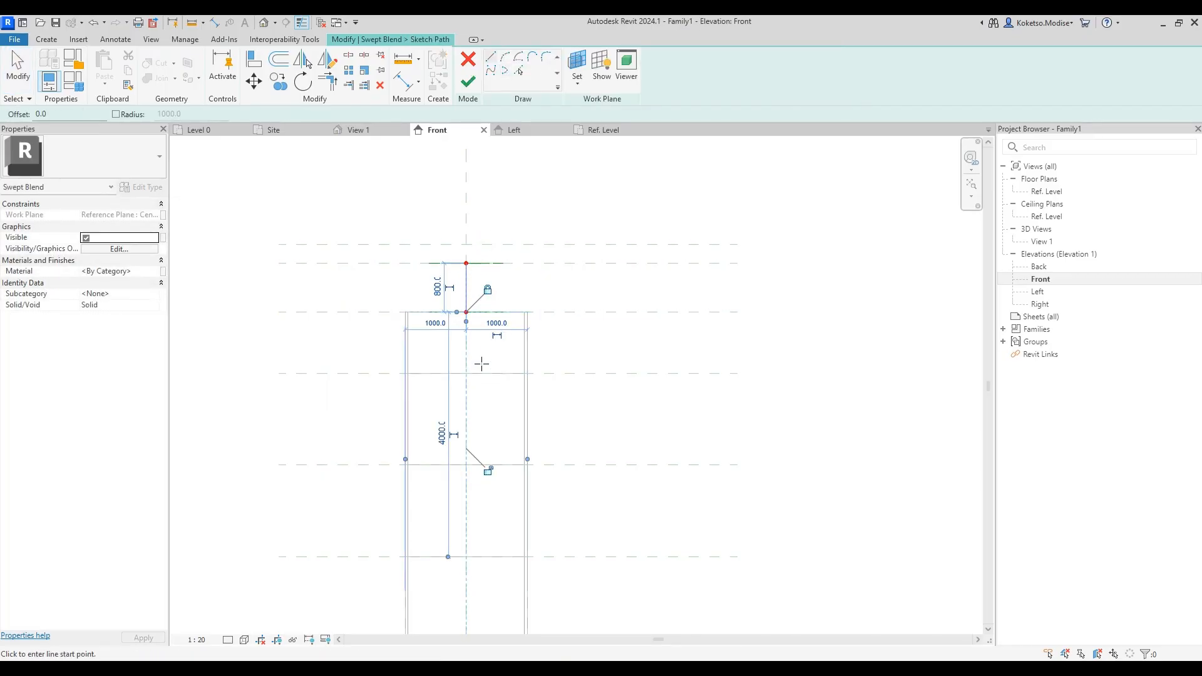
pyautogui.press('Escape')
pyautogui.press('Escape')
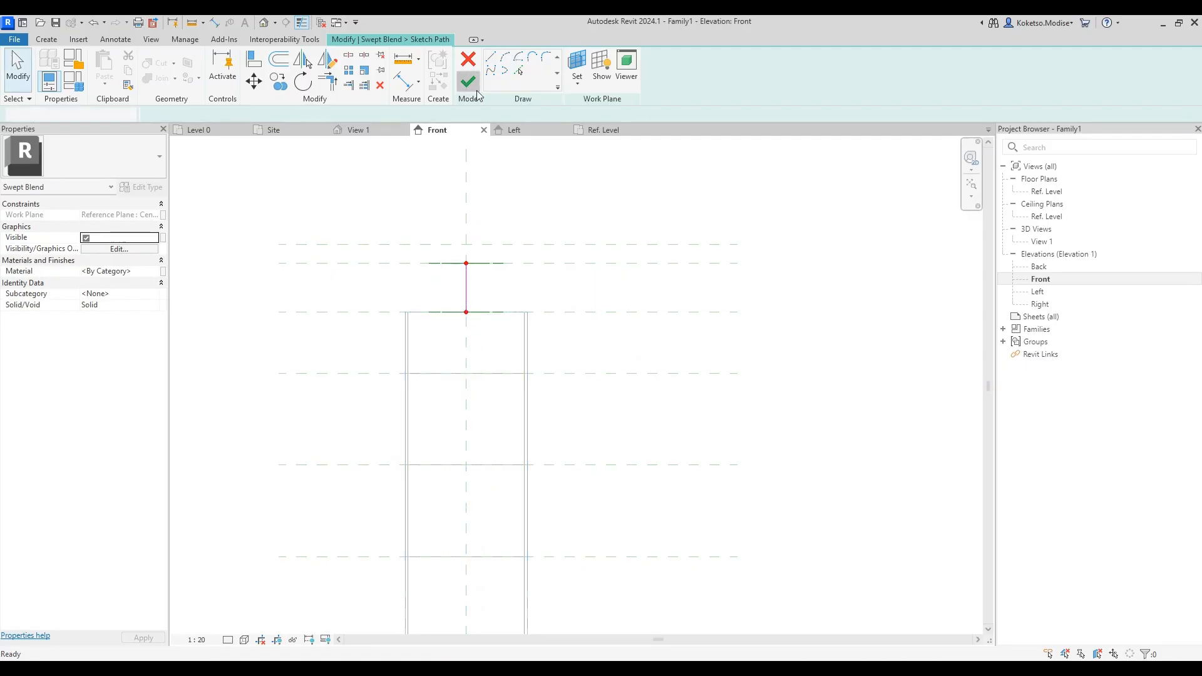
pyautogui.click(468, 82)
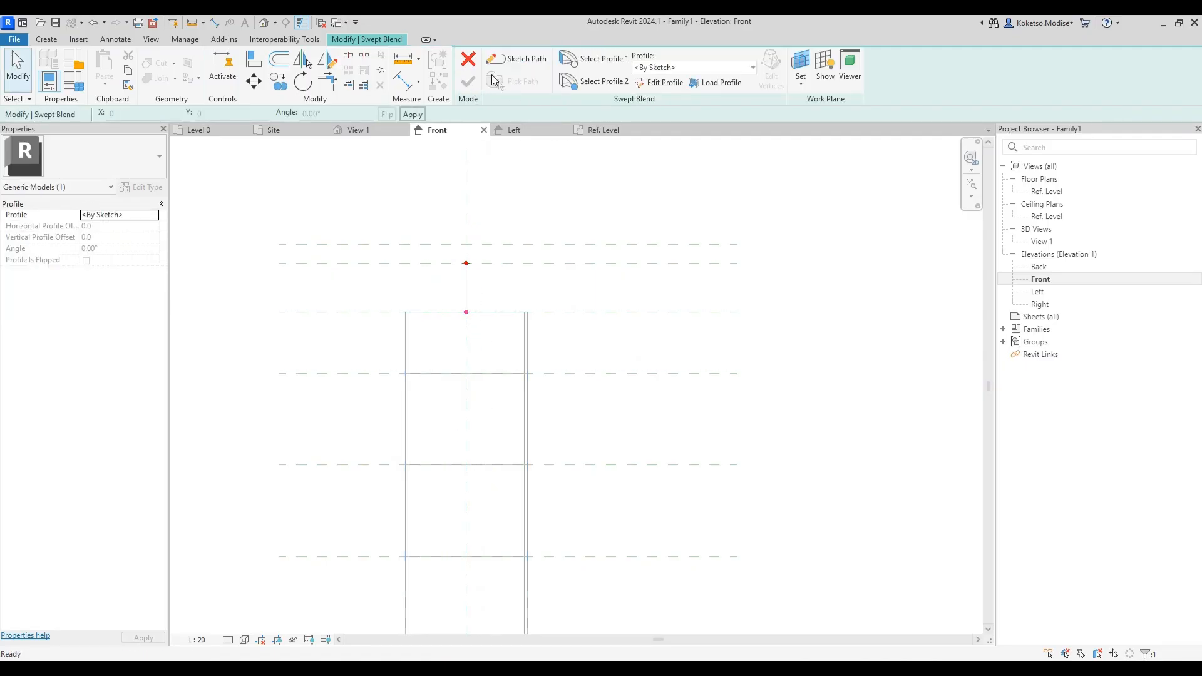
# Step: Sketch the swept blend's first profile in the Ref. Level plan, picking the shaft outline's upper-left chamfer, upper edge and left edge
pyautogui.click(645, 83)
pyautogui.click(606, 469)
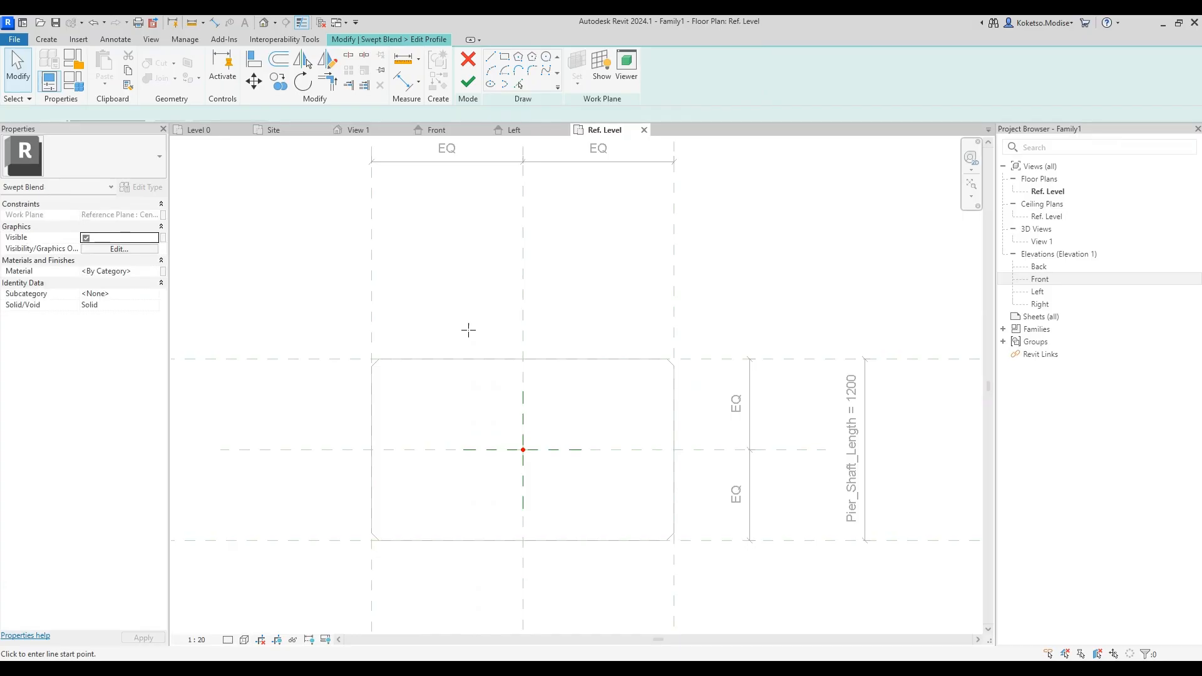
pyautogui.click(517, 85)
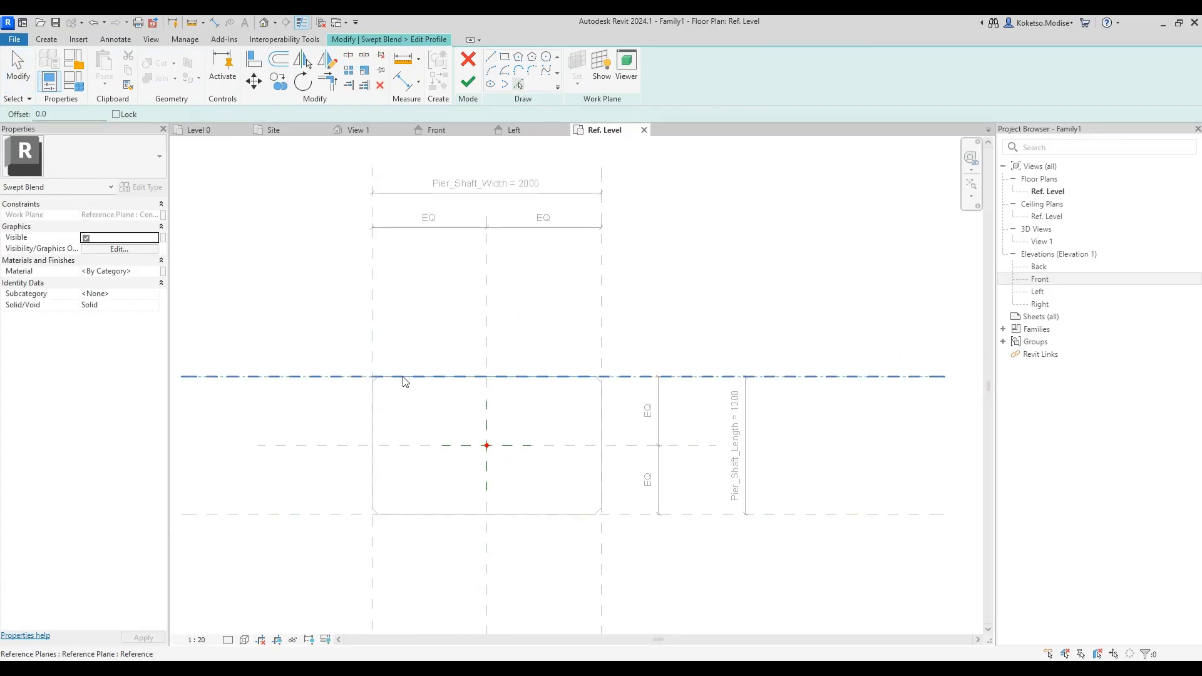
pyautogui.scroll(3, 385, 382)
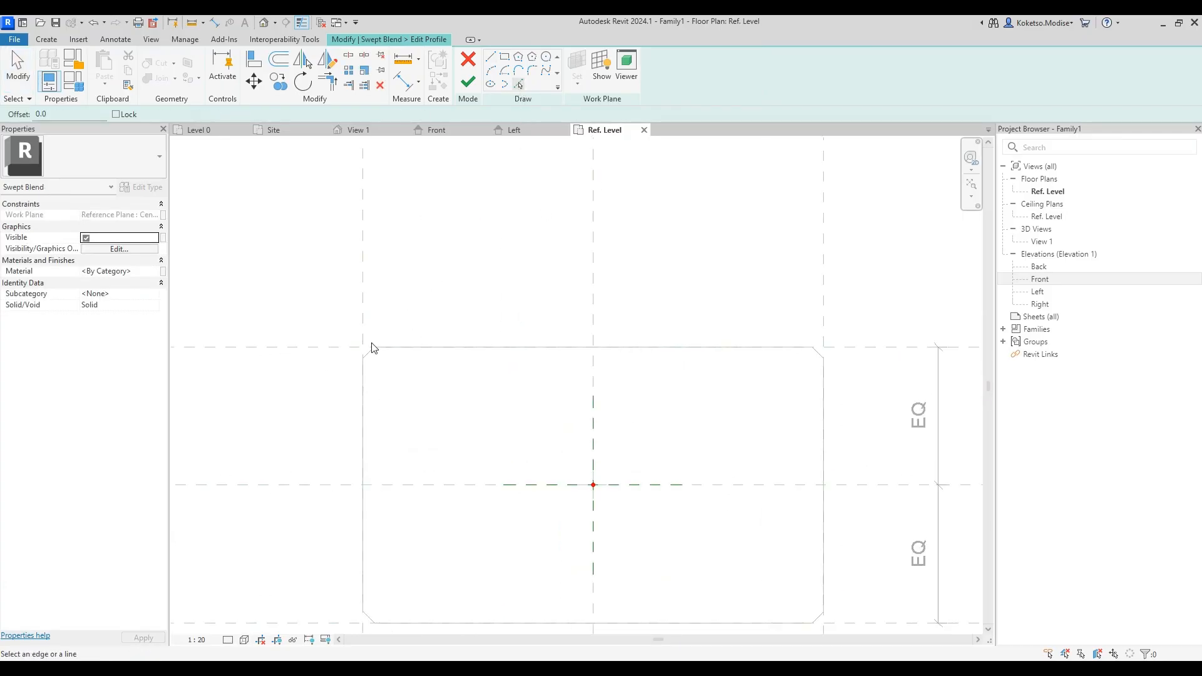
pyautogui.click(372, 355)
pyautogui.click(393, 348)
pyautogui.click(363, 400)
# Step: Pick the shaft outline's remaining chamfers, lower edge and right edge to close the first profile, and finish its sketch
pyautogui.moveTo(399, 590); pyautogui.dragTo(354, 354, button='middle')
pyautogui.scroll(2, 295, 400)
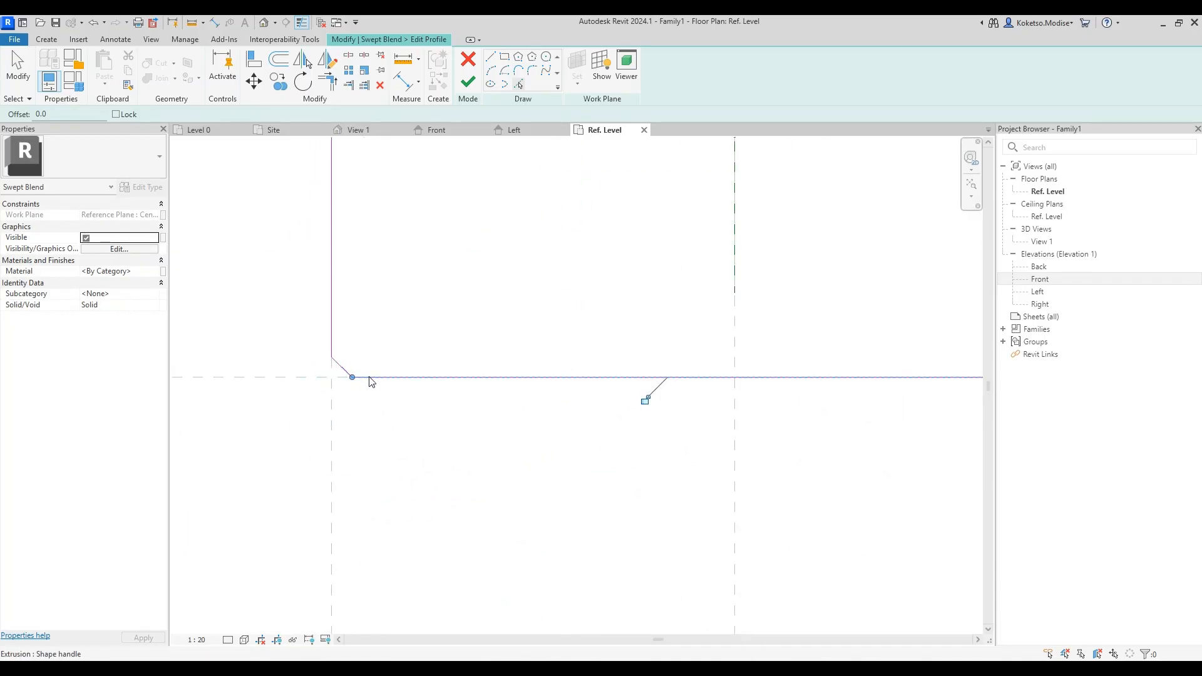
pyautogui.scroll(-3, 367, 380)
pyautogui.scroll(3, 632, 385)
pyautogui.click(657, 375)
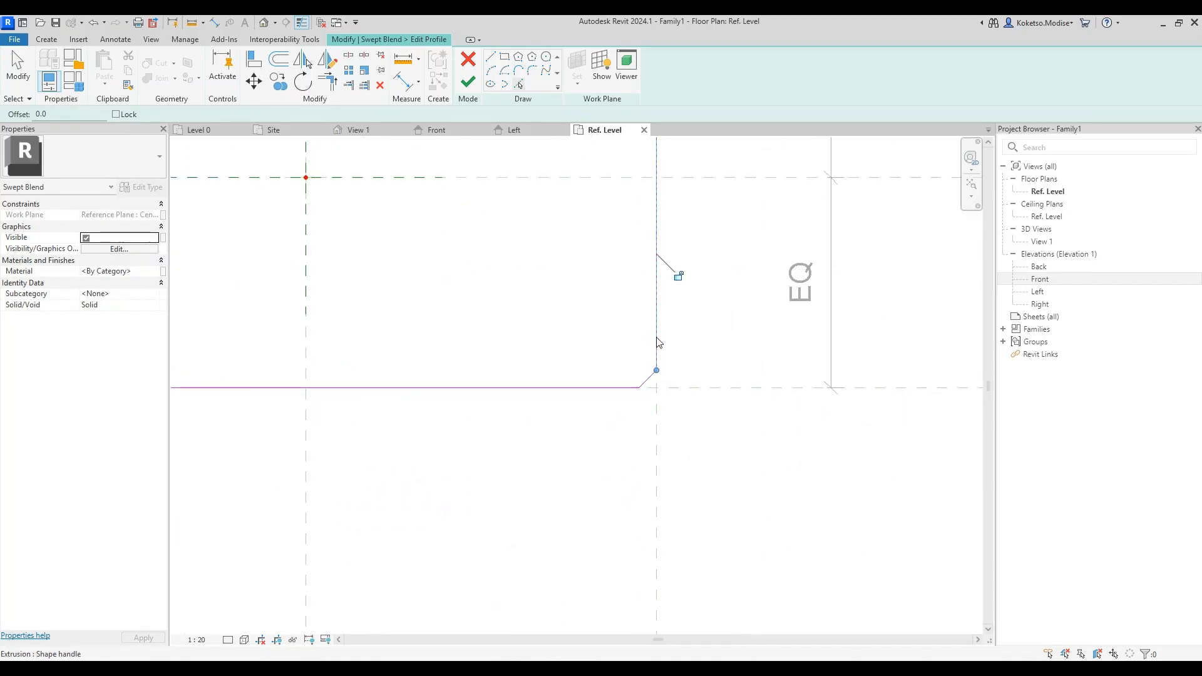
pyautogui.scroll(-3, 633, 265)
pyautogui.scroll(2, 637, 266)
pyautogui.click(611, 207)
pyautogui.scroll(-2, 595, 249)
pyautogui.press('Escape')
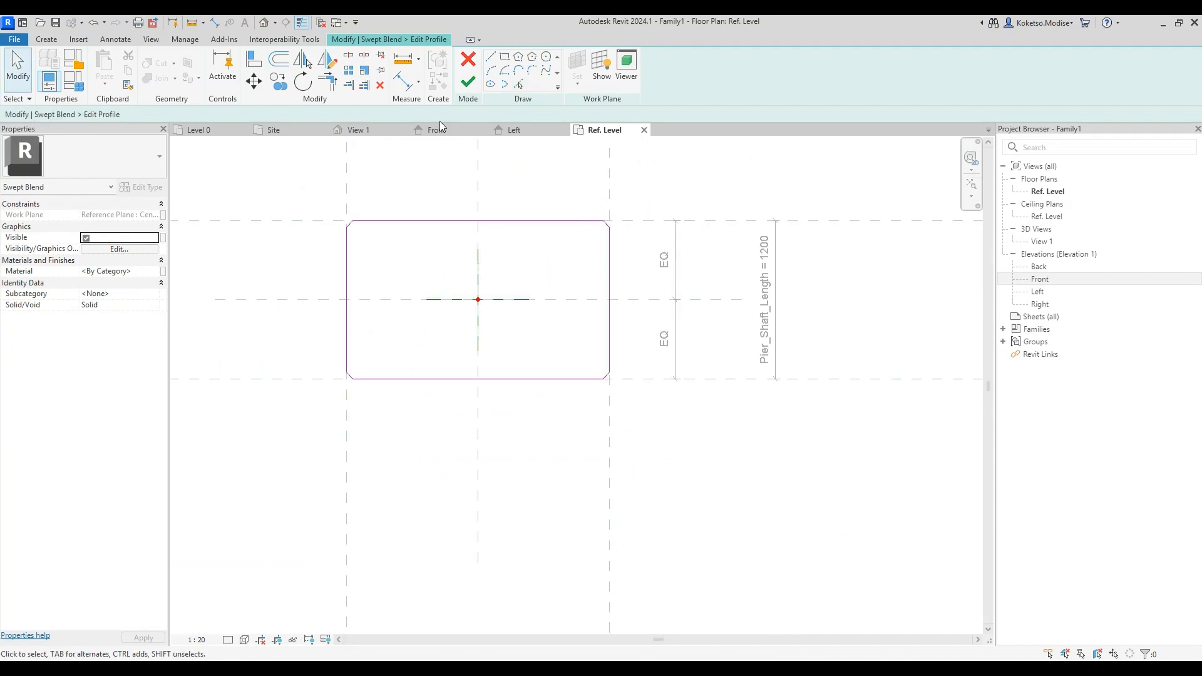
pyautogui.click(468, 82)
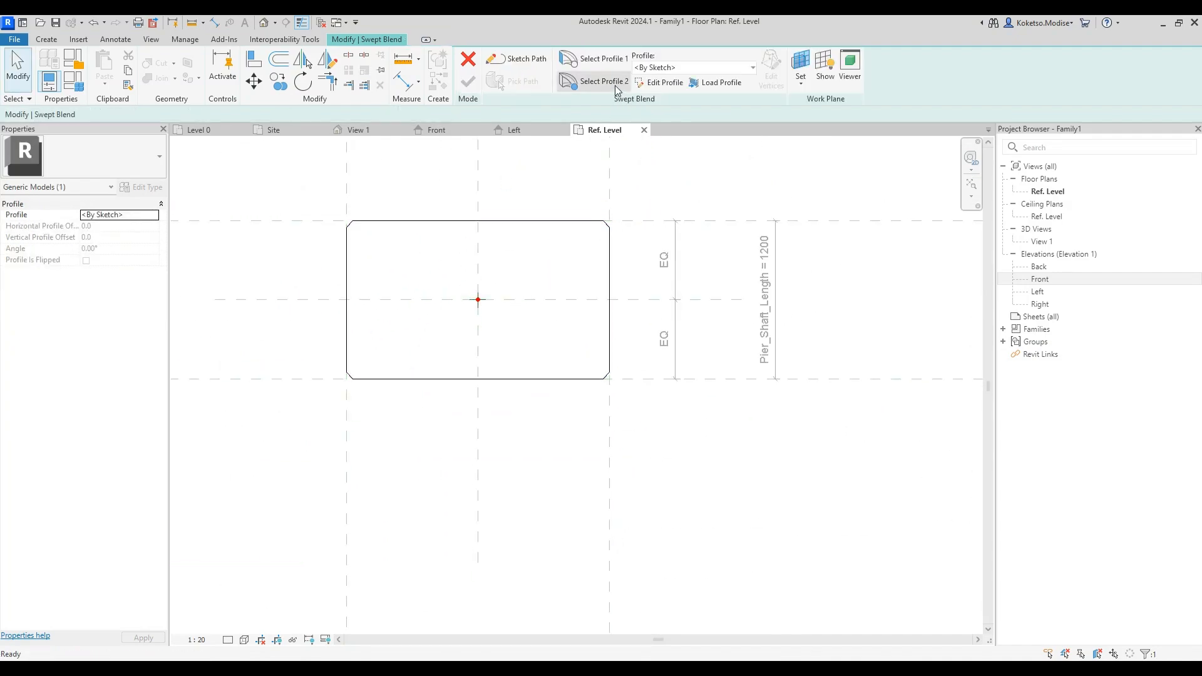
# Step: Sketch the swept blend's second profile by picking the shaft outline's two left chamfers and its upper, left and lower edges
pyautogui.click(658, 82)
pyautogui.scroll(-1, 408, 274)
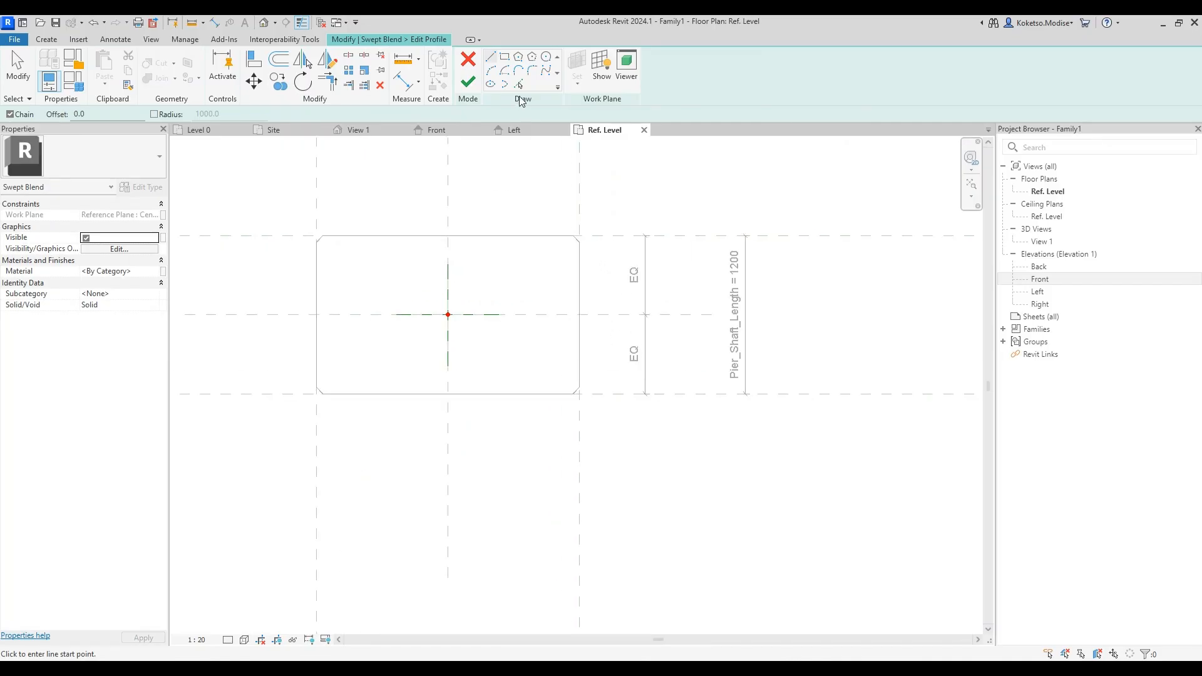
pyautogui.click(519, 84)
pyautogui.scroll(3, 414, 256)
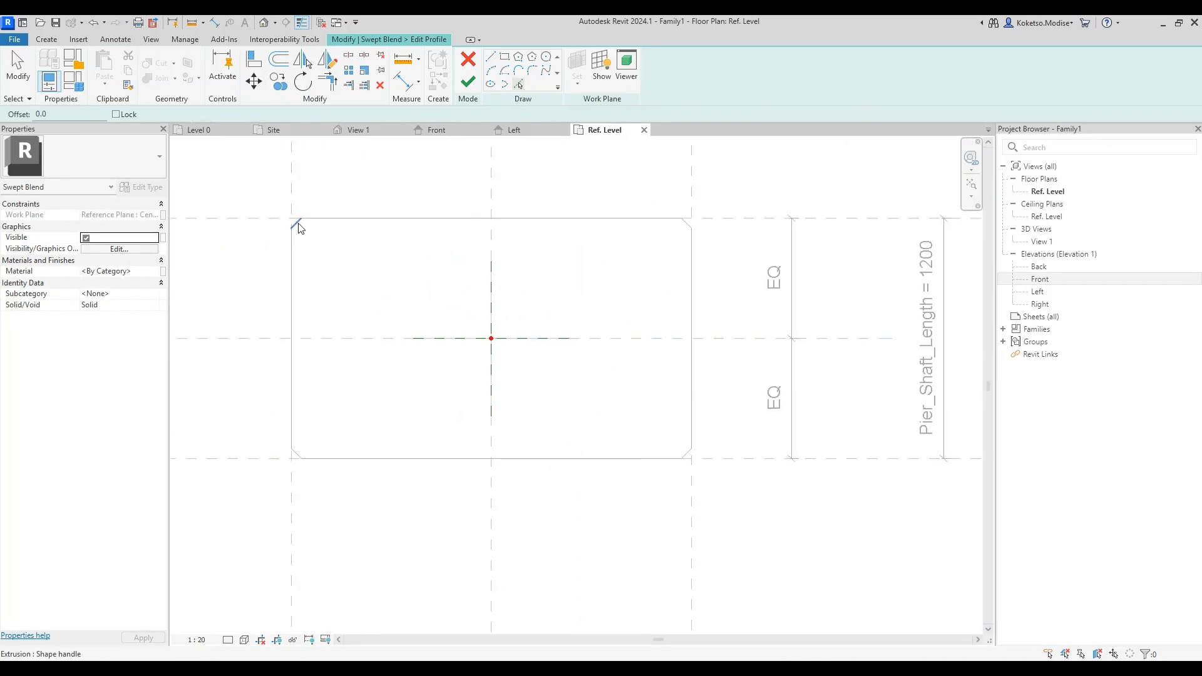
pyautogui.click(298, 224)
pyautogui.click(311, 219)
pyautogui.click(293, 267)
pyautogui.scroll(3, 284, 468)
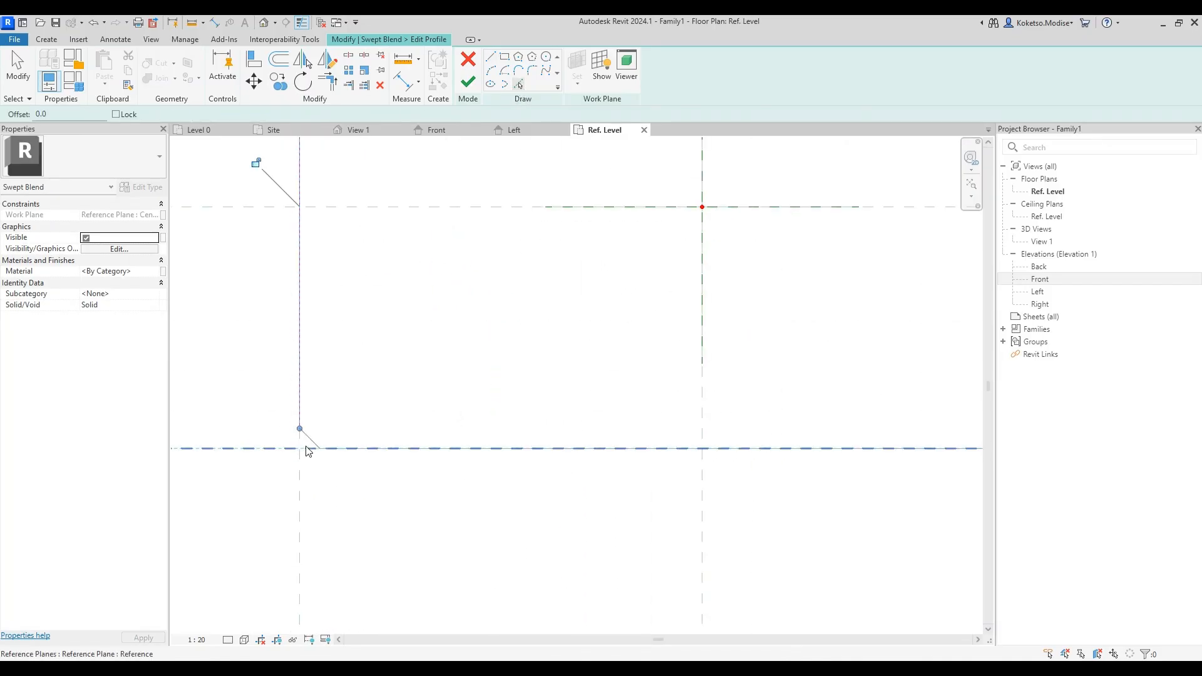
pyautogui.click(310, 442)
pyautogui.click(332, 450)
# Step: Close the second profile by picking the shaft outline's lower-right chamfer, right edge and upper-right chamfer
pyautogui.scroll(-4, 332, 452)
pyautogui.scroll(1, 682, 450)
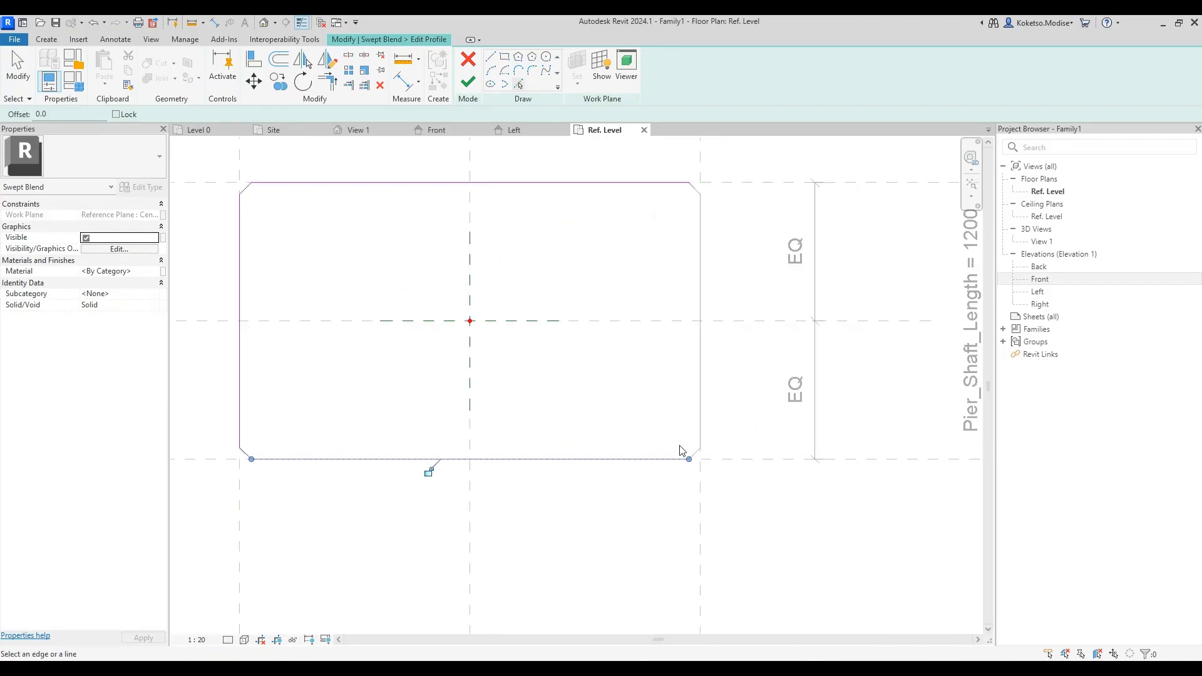
pyautogui.scroll(3, 682, 451)
pyautogui.click(699, 453)
pyautogui.scroll(-3, 699, 420)
pyautogui.click(703, 416)
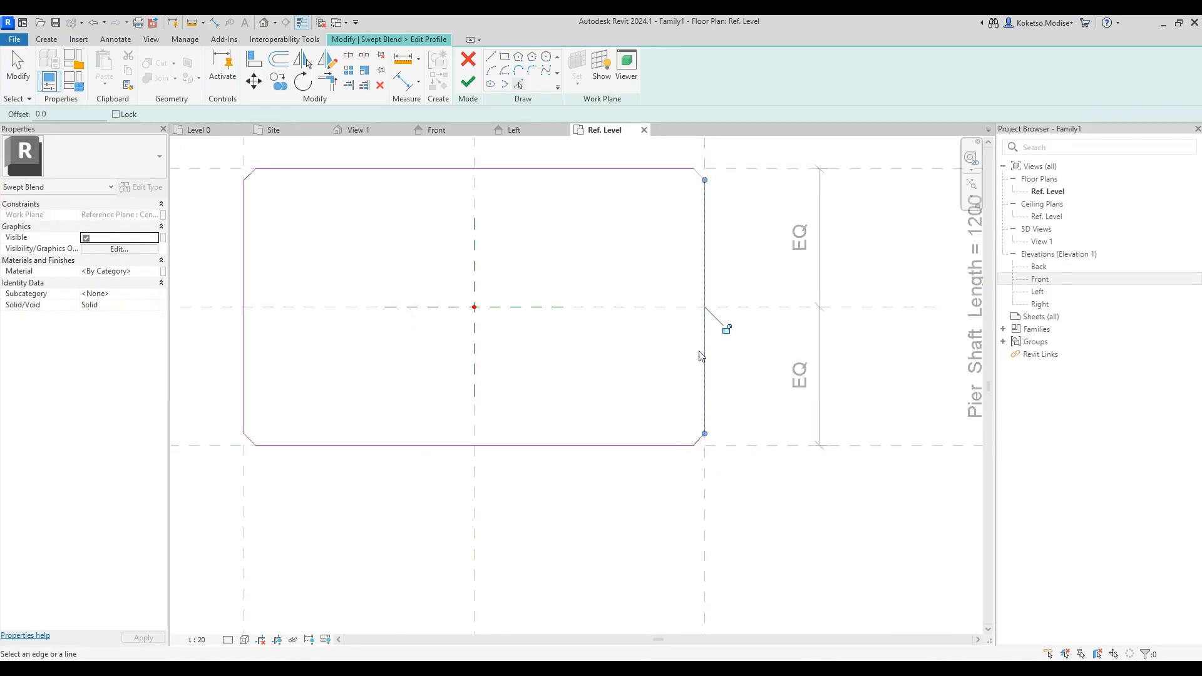
pyautogui.scroll(4, 678, 173)
pyautogui.click(712, 182)
pyautogui.scroll(-3, 591, 292)
pyautogui.scroll(-2, 593, 296)
pyautogui.press('Escape')
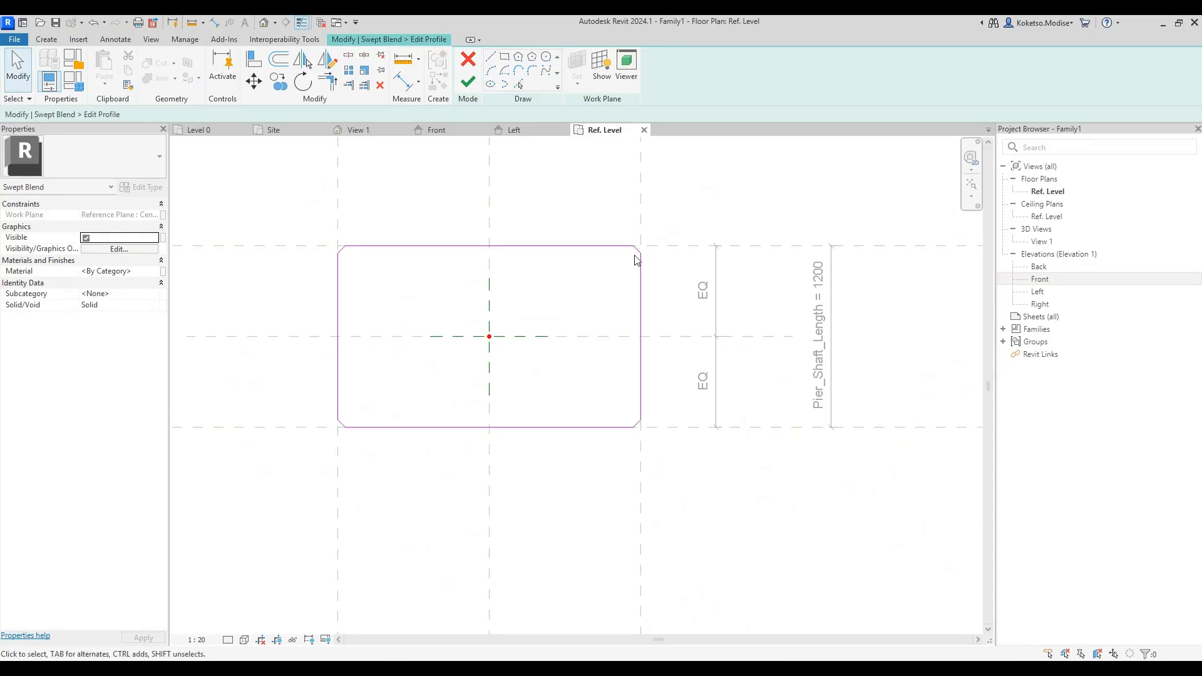
# Step: Move the second profile's right edge and its two chamfers 1000 mm outward along the horizontal centre plane
pyautogui.moveTo(662, 195); pyautogui.dragTo(608, 470)
pyautogui.moveTo(625, 388); pyautogui.dragTo(527, 392, button='middle')
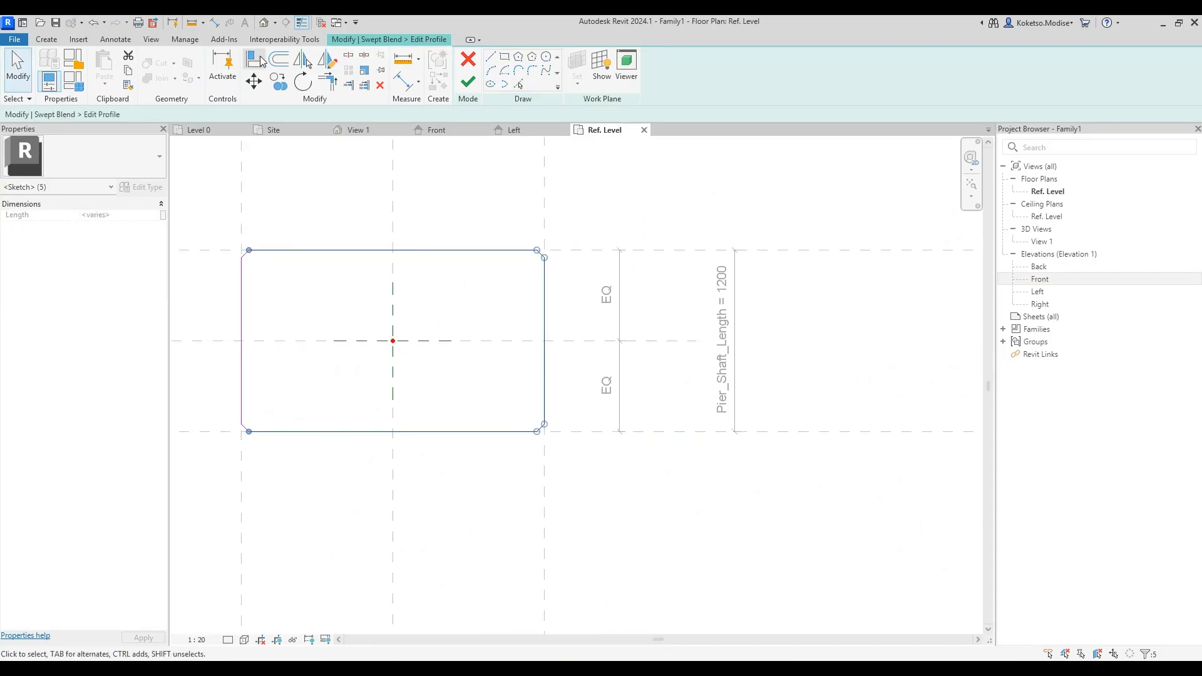
pyautogui.click(254, 81)
pyautogui.click(544, 341)
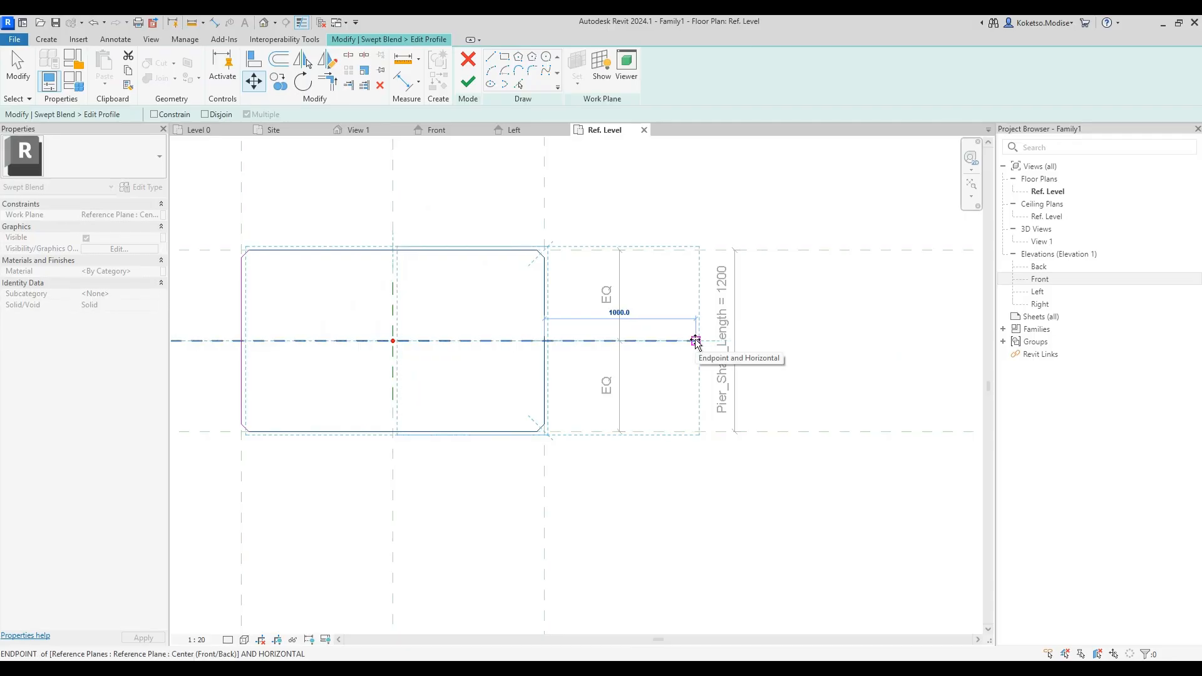
pyautogui.click(695, 340)
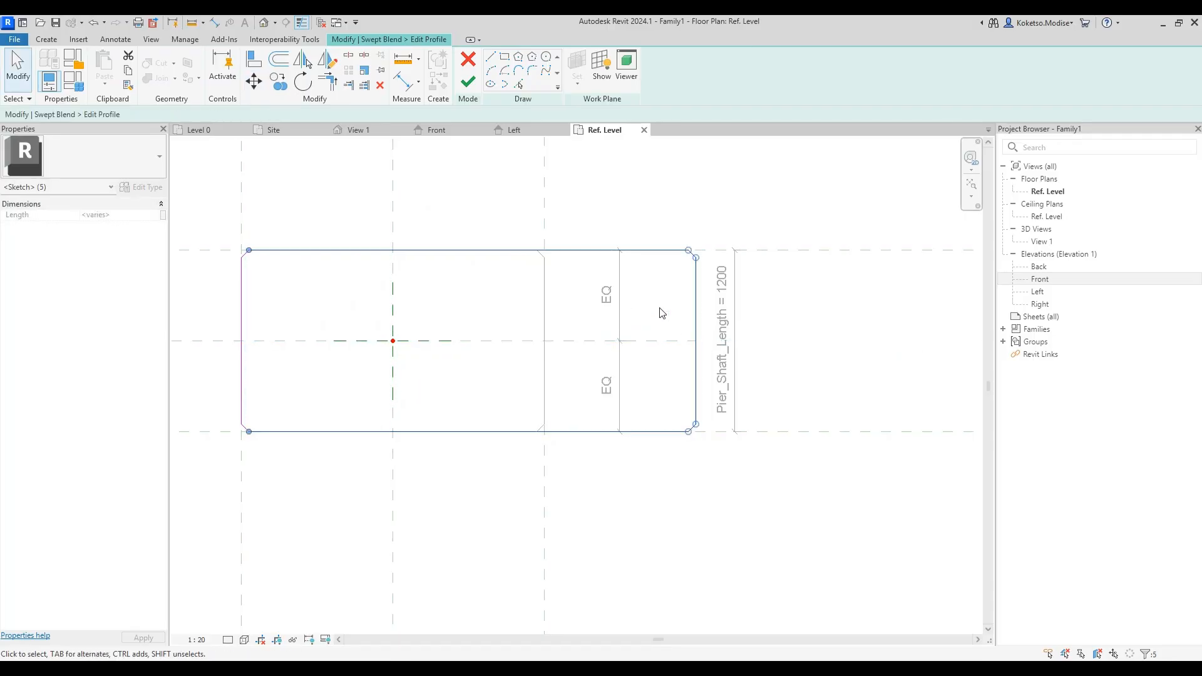
# Step: Move the second profile's left edge and chamfers outward to the horizontal centre plane's left end, and finish the profile in 3D View 1
pyautogui.scroll(-1, 659, 308)
pyautogui.moveTo(660, 308); pyautogui.dragTo(744, 316, button='middle')
pyautogui.moveTo(391, 250)
pyautogui.mouseDown()
pyautogui.moveTo(383, 323)
pyautogui.moveTo(308, 558)
pyautogui.mouseUp()
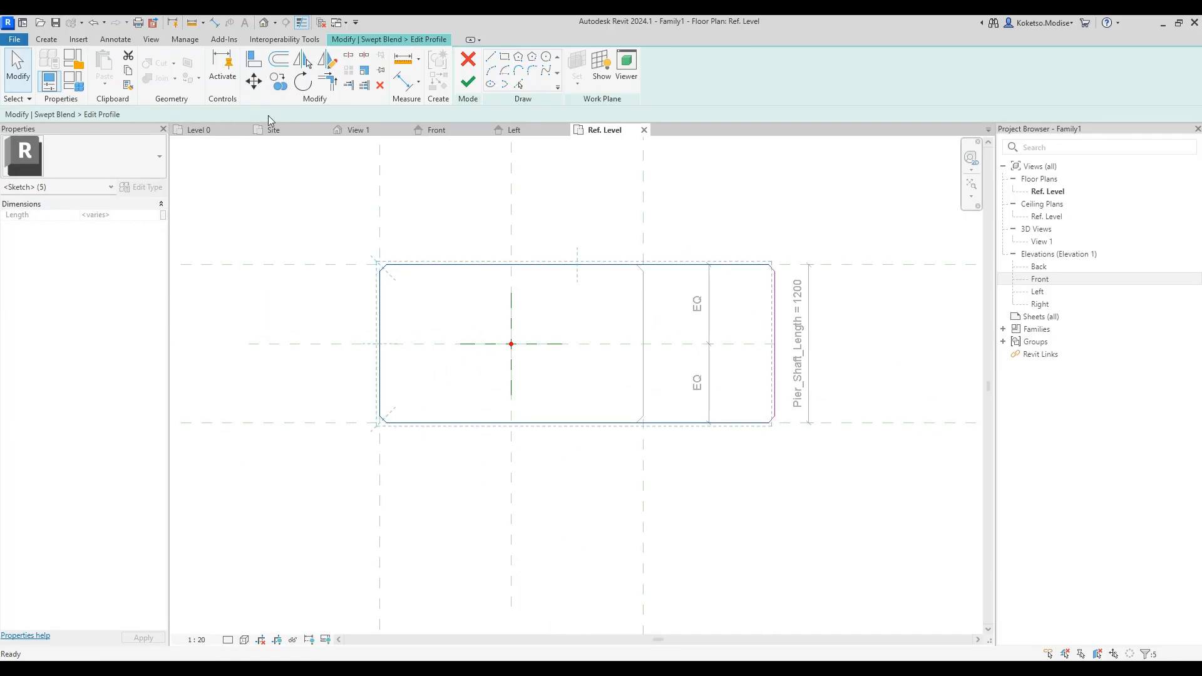
pyautogui.press('m')
pyautogui.press('v')
pyautogui.click(380, 344)
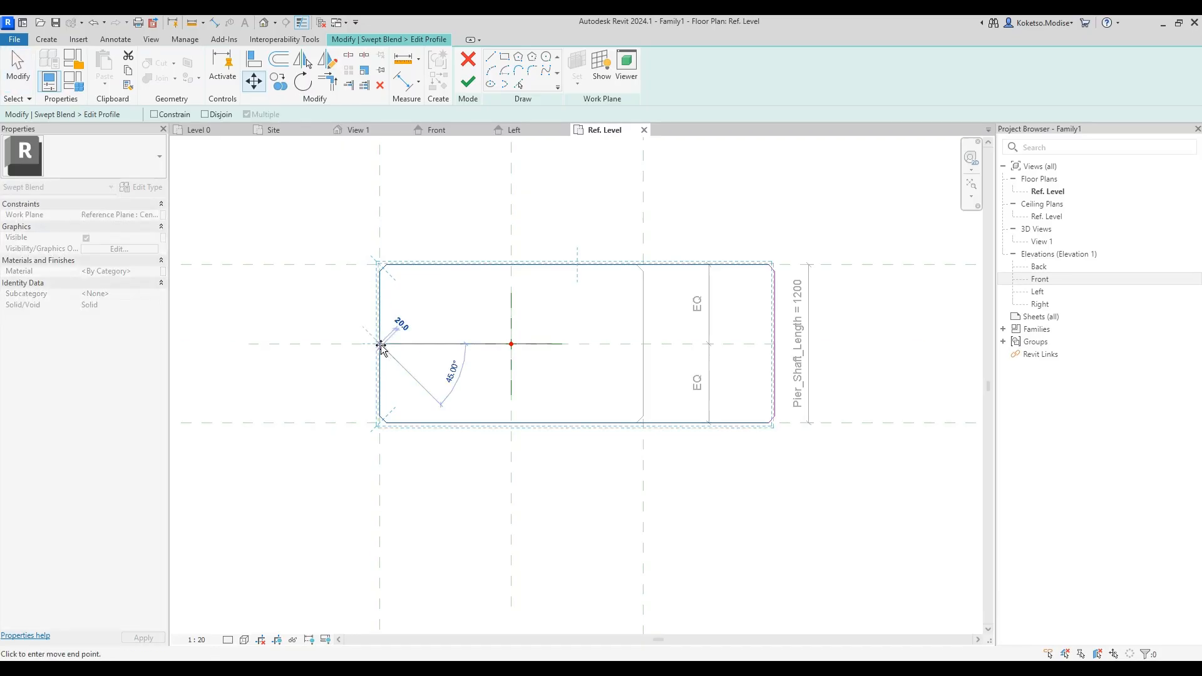
pyautogui.click(257, 344)
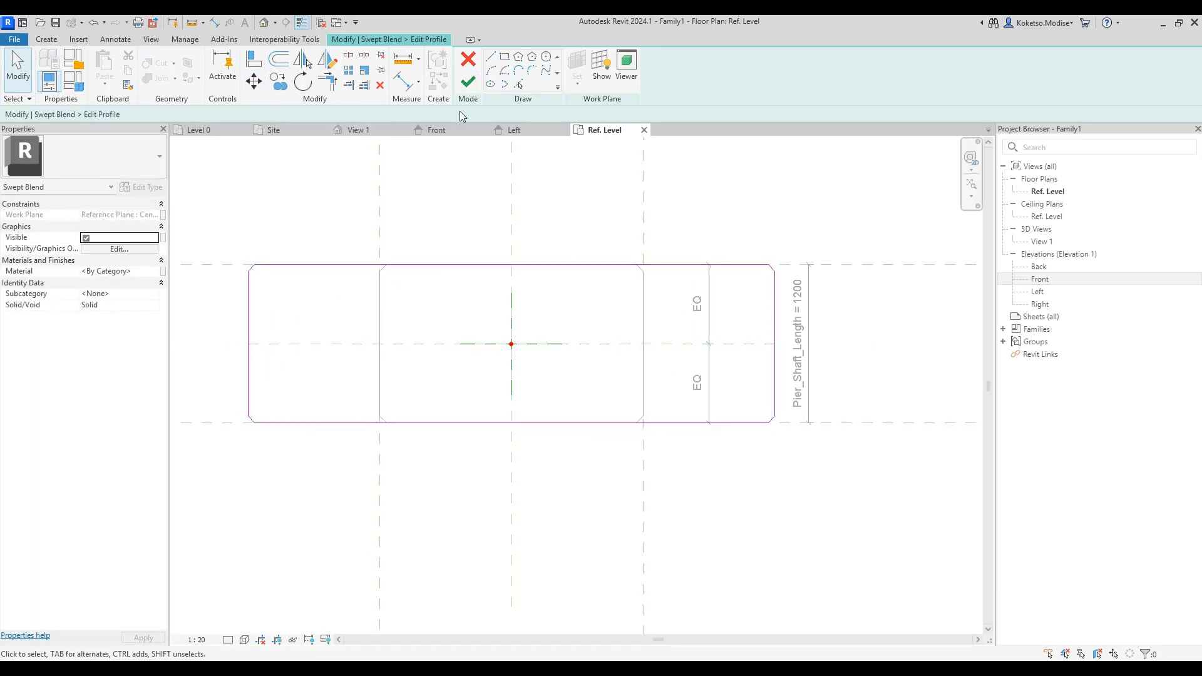
pyautogui.click(363, 130)
pyautogui.click(468, 83)
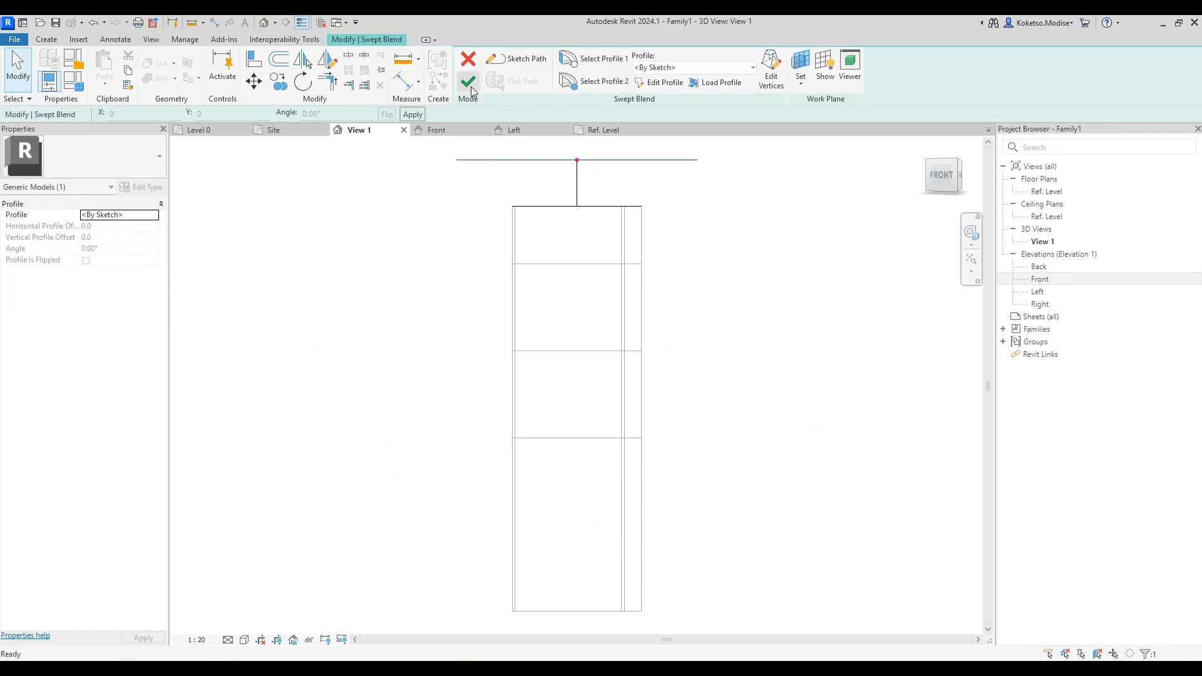
# Step: Finish the swept blend and inspect the pier head from several angles in 3D View 1
pyautogui.click(469, 83)
pyautogui.scroll(3, 582, 165)
pyautogui.click(678, 260)
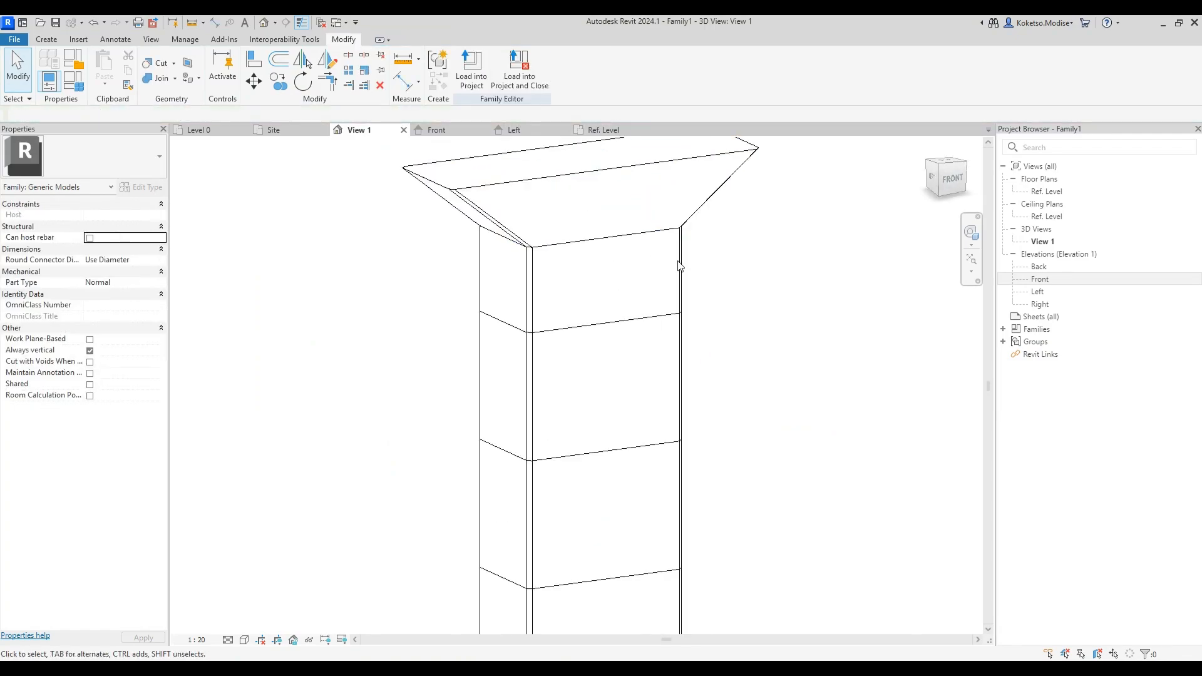
pyautogui.moveTo(704, 320)
pyautogui.keyDown('shift'); pyautogui.mouseDown(button='middle')
pyautogui.moveTo(875, 269)
pyautogui.moveTo(831, 317)
pyautogui.moveTo(726, 328)
pyautogui.mouseUp(button='middle'); pyautogui.keyUp('shift')
pyautogui.moveTo(726, 327); pyautogui.dragTo(580, 411, button='middle')
pyautogui.scroll(-2, 538, 376)
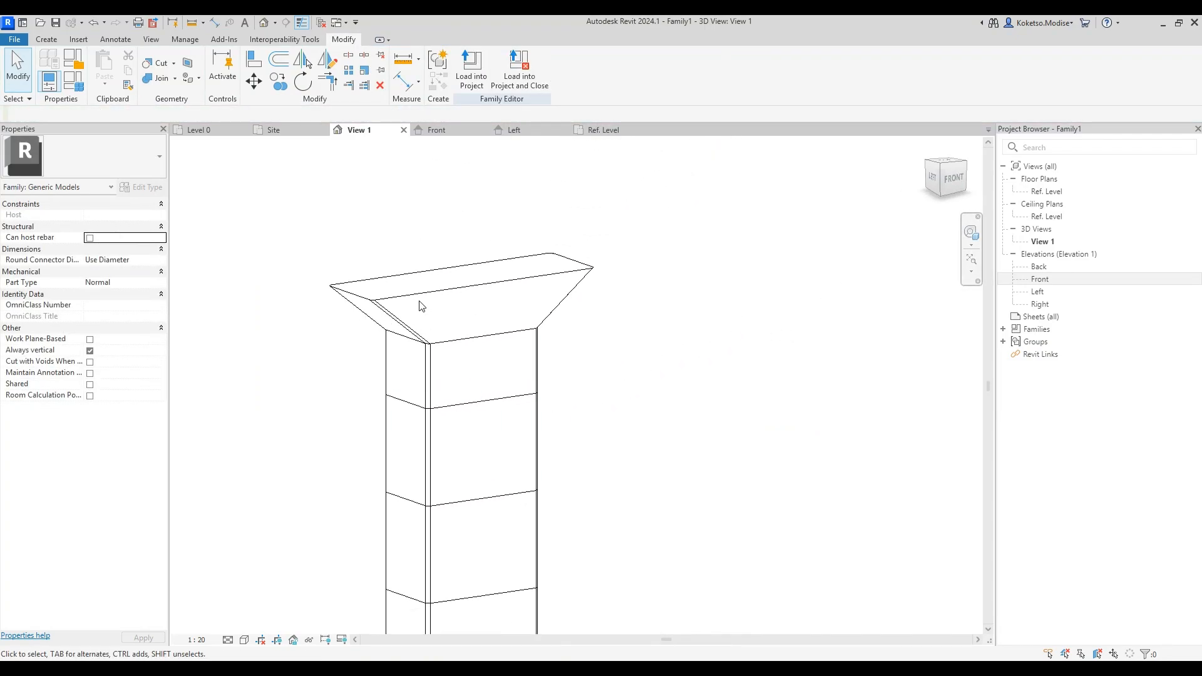
pyautogui.keyDown('shift'); pyautogui.moveTo(419, 225); pyautogui.dragTo(406, 289, button='middle'); pyautogui.keyUp('shift')
pyautogui.scroll(1, 177, 153)
pyautogui.click(49, 40)
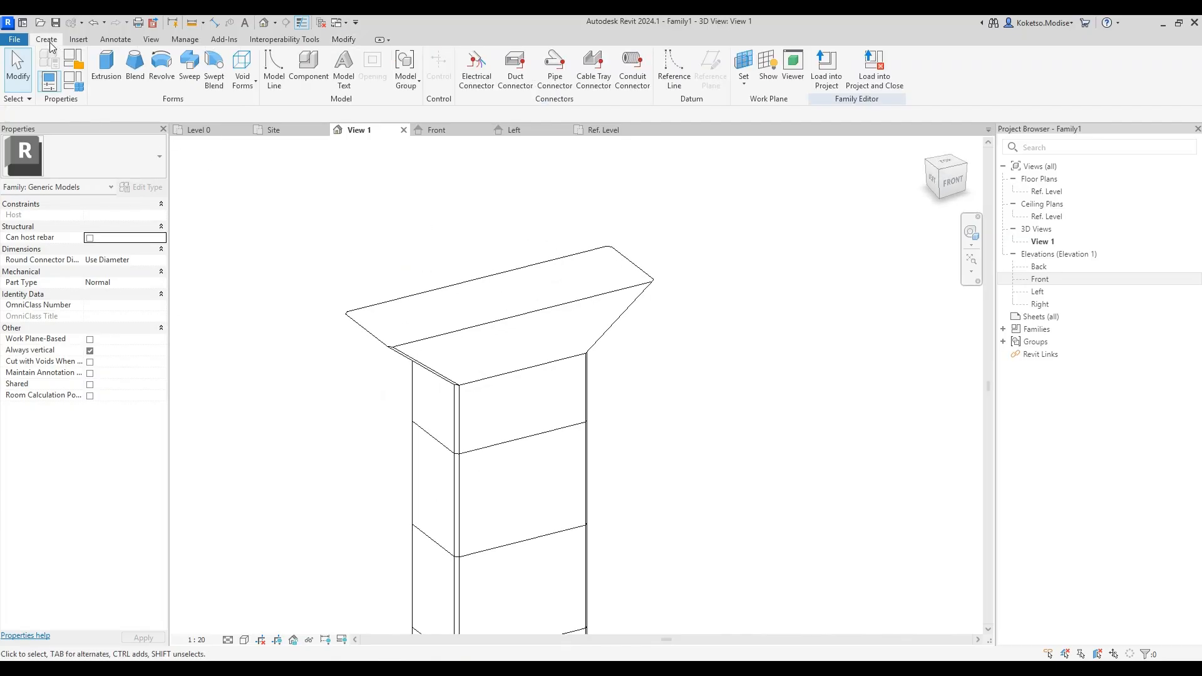
pyautogui.click(107, 66)
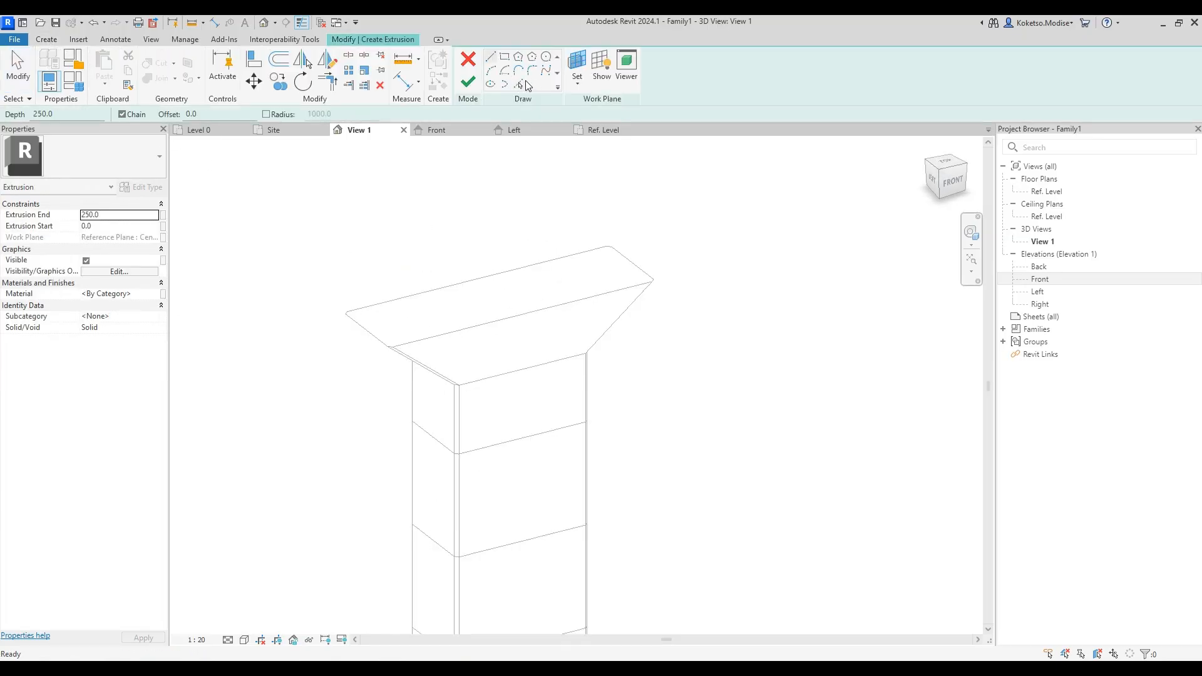
pyautogui.press('Tab')
pyautogui.press('Tab')
pyautogui.press('Tab')
pyautogui.press('Tab')
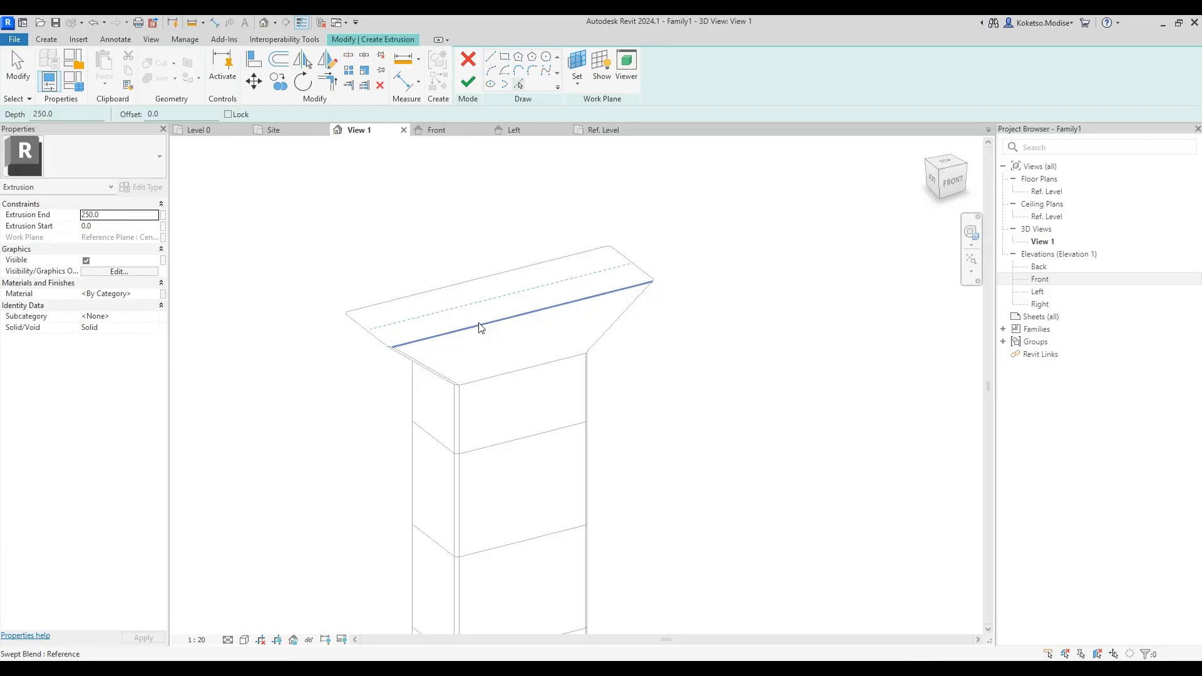
pyautogui.click(481, 328)
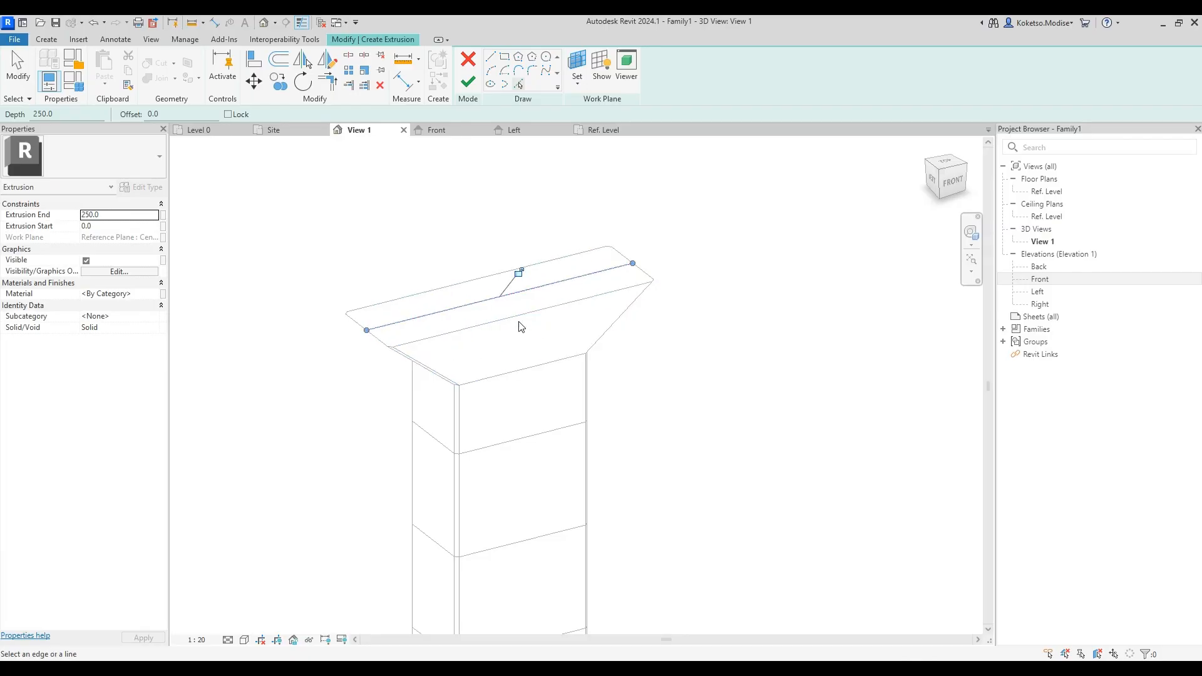
pyautogui.scroll(5, 652, 279)
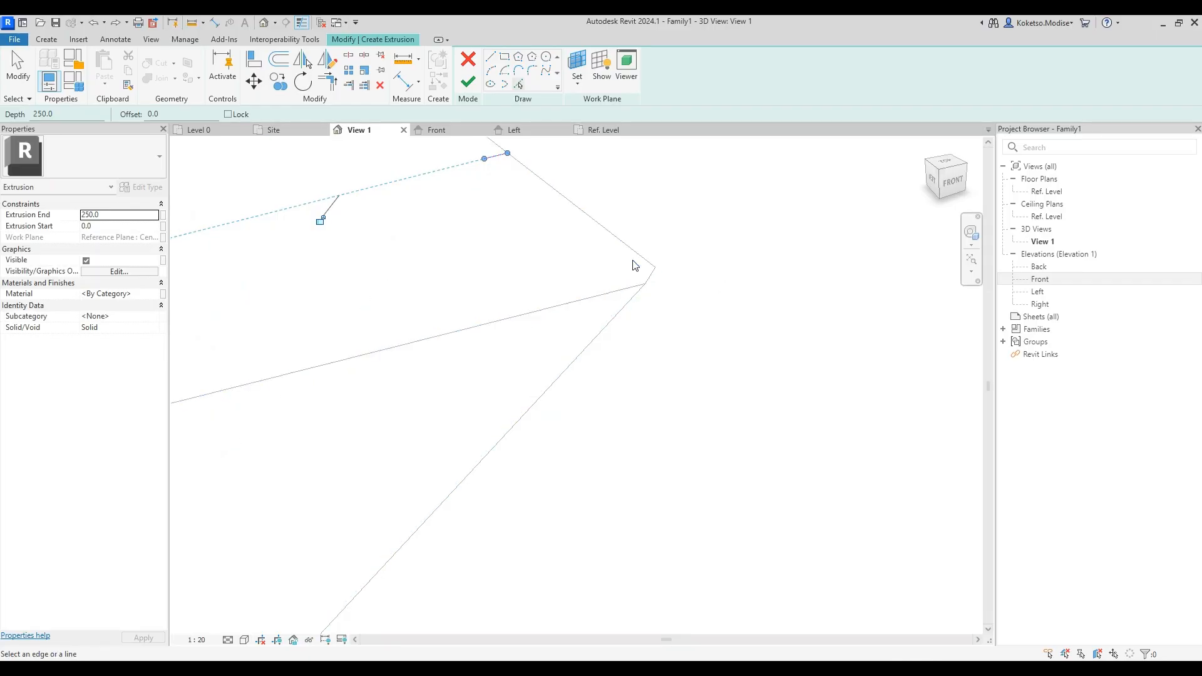
pyautogui.scroll(-5, 603, 280)
pyautogui.hotkey('ctrl', 'z')
pyautogui.scroll(-1, 590, 159)
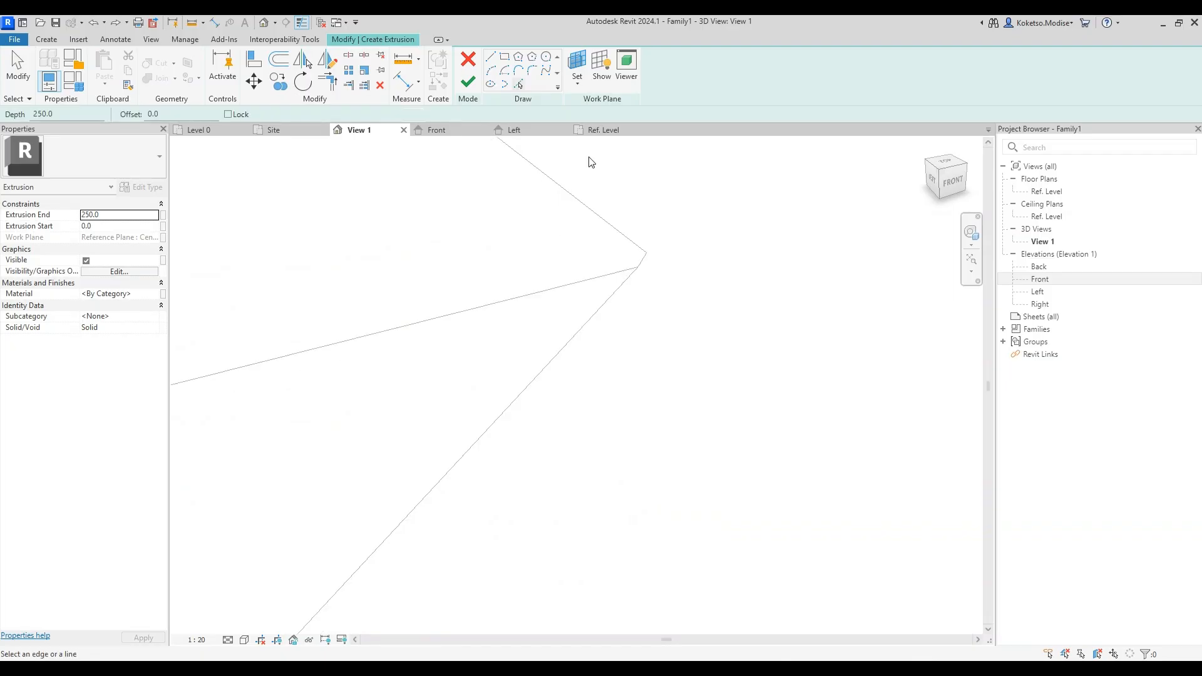
# Step: In the Ref. Level plan, set the view range's top, bottom and view depth to Unlimited and the cut plane offset to 10000
pyautogui.click(605, 131)
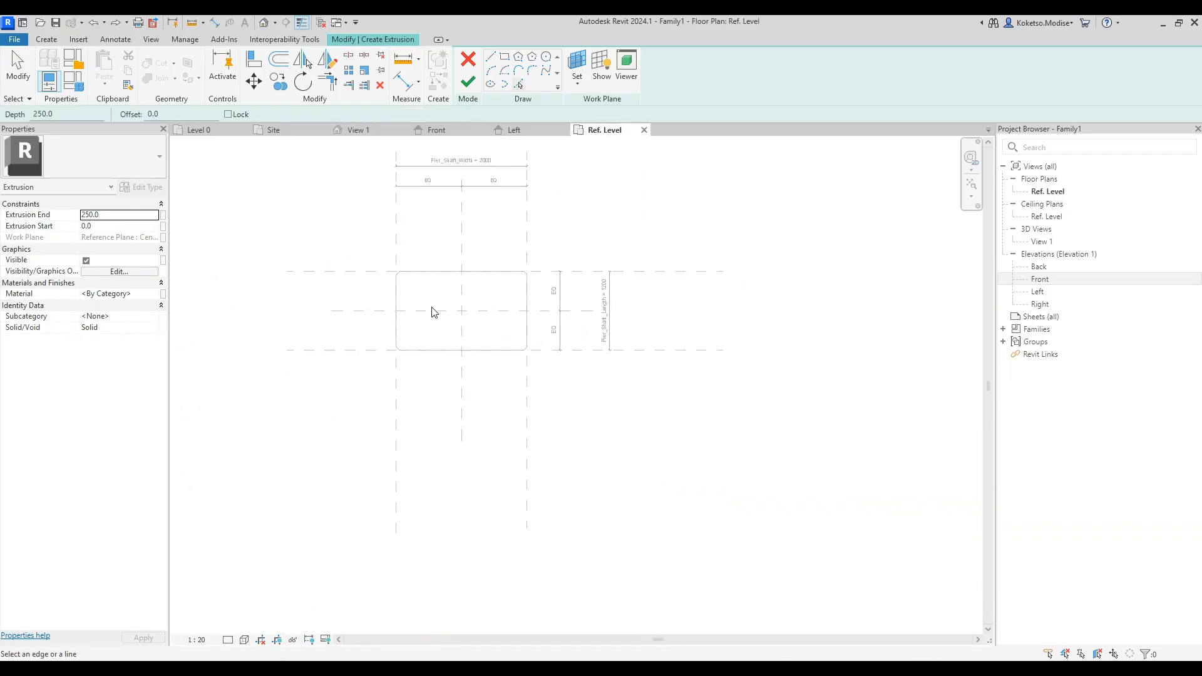
pyautogui.scroll(-1, 434, 313)
pyautogui.press('v')
pyautogui.press('r')
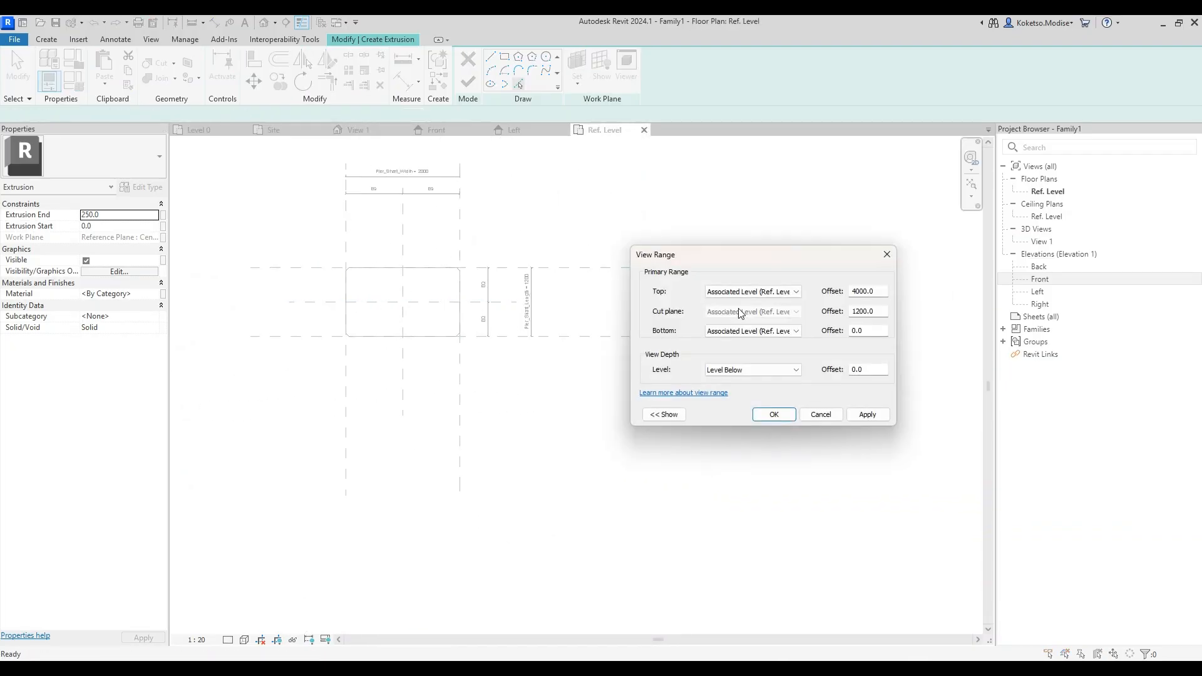
pyautogui.click(751, 292)
pyautogui.click(727, 320)
pyautogui.click(751, 330)
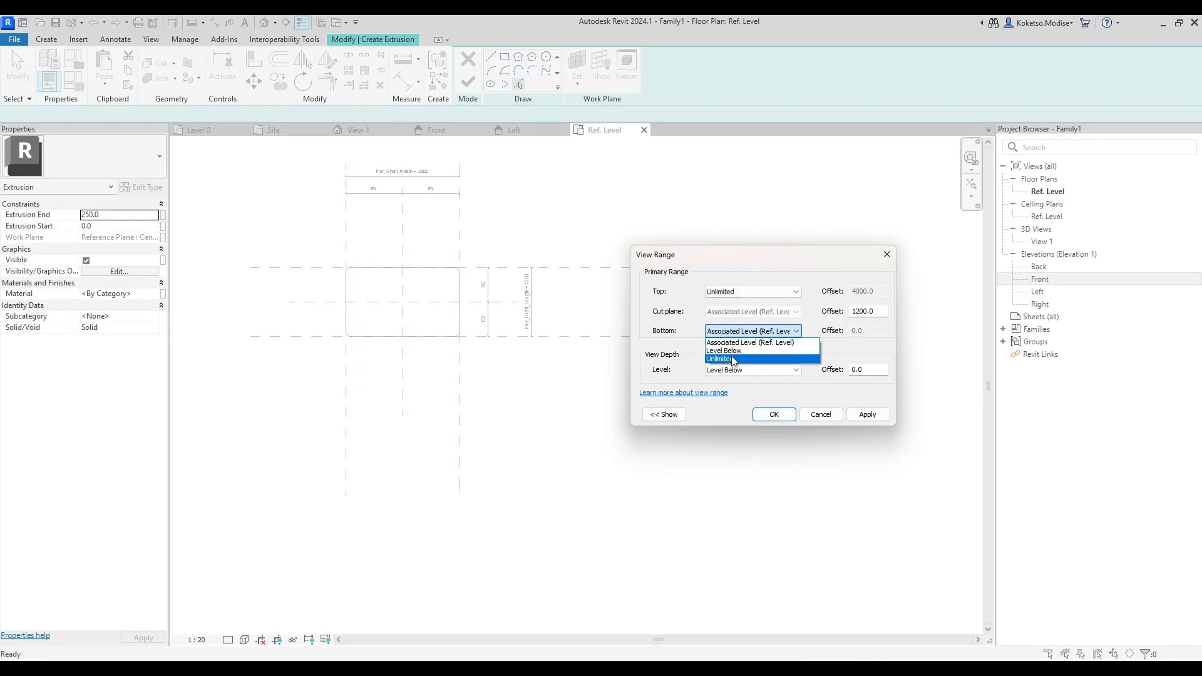
pyautogui.click(733, 358)
pyautogui.click(751, 370)
pyautogui.click(720, 397)
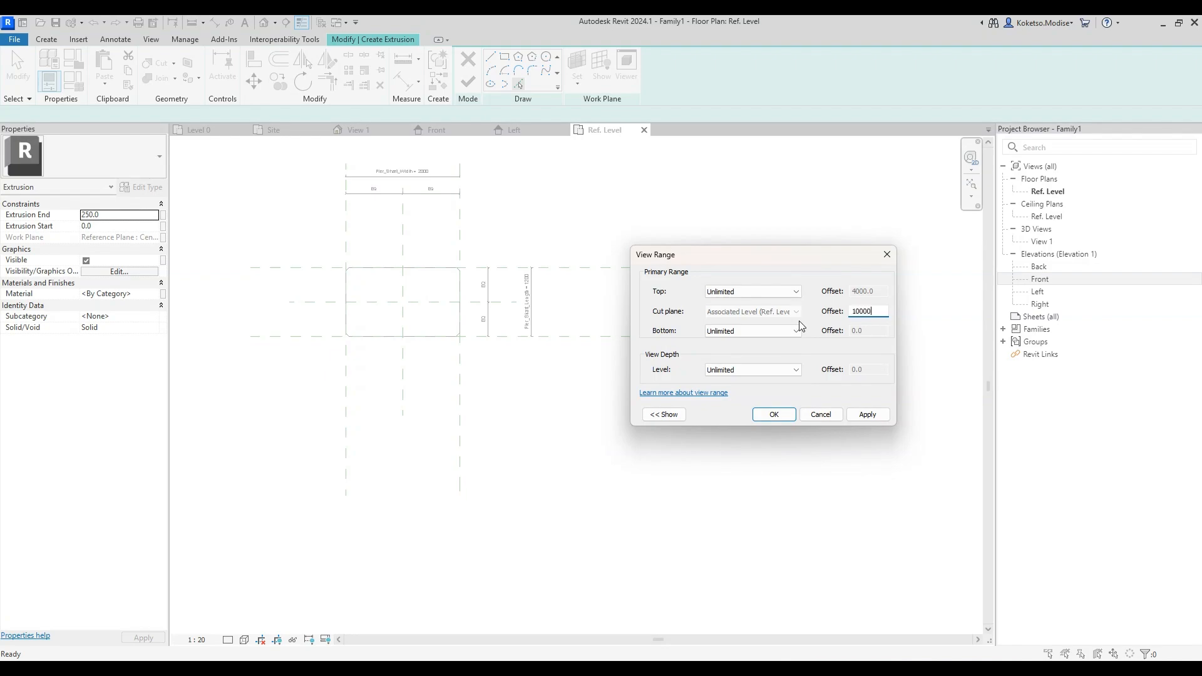
pyautogui.click(774, 414)
pyautogui.press('z')
pyautogui.press('f')
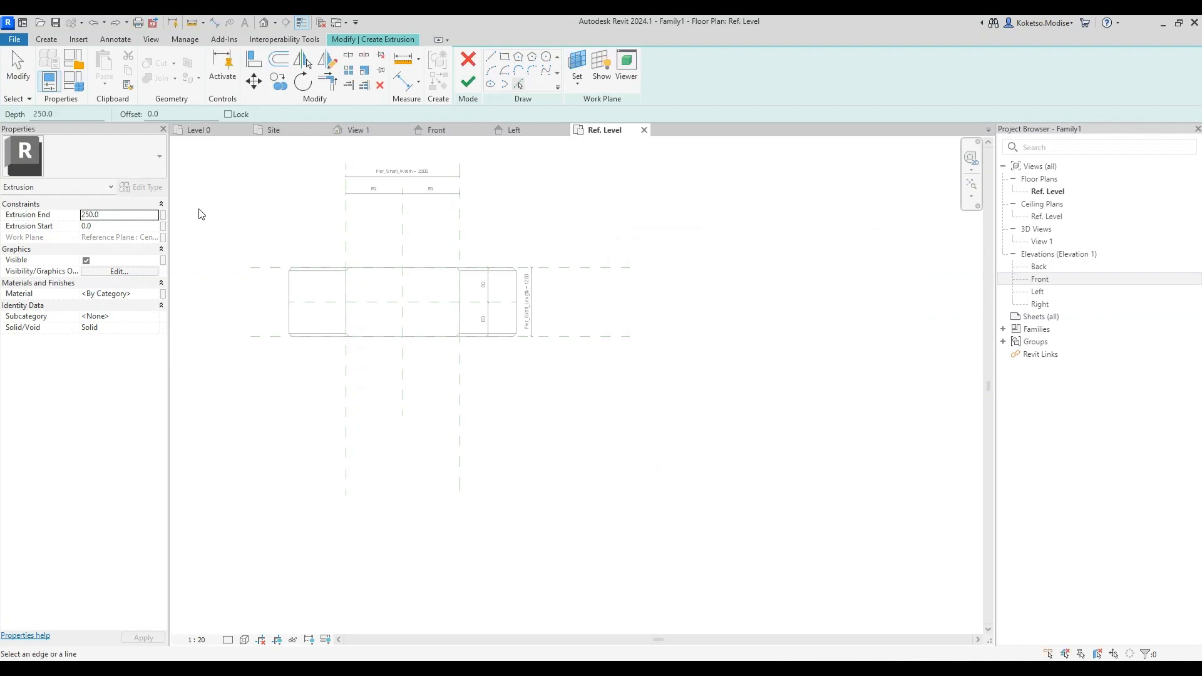
# Step: Discard the unfinished extrusion sketch in the Ref. Level plan
pyautogui.scroll(3, 327, 263)
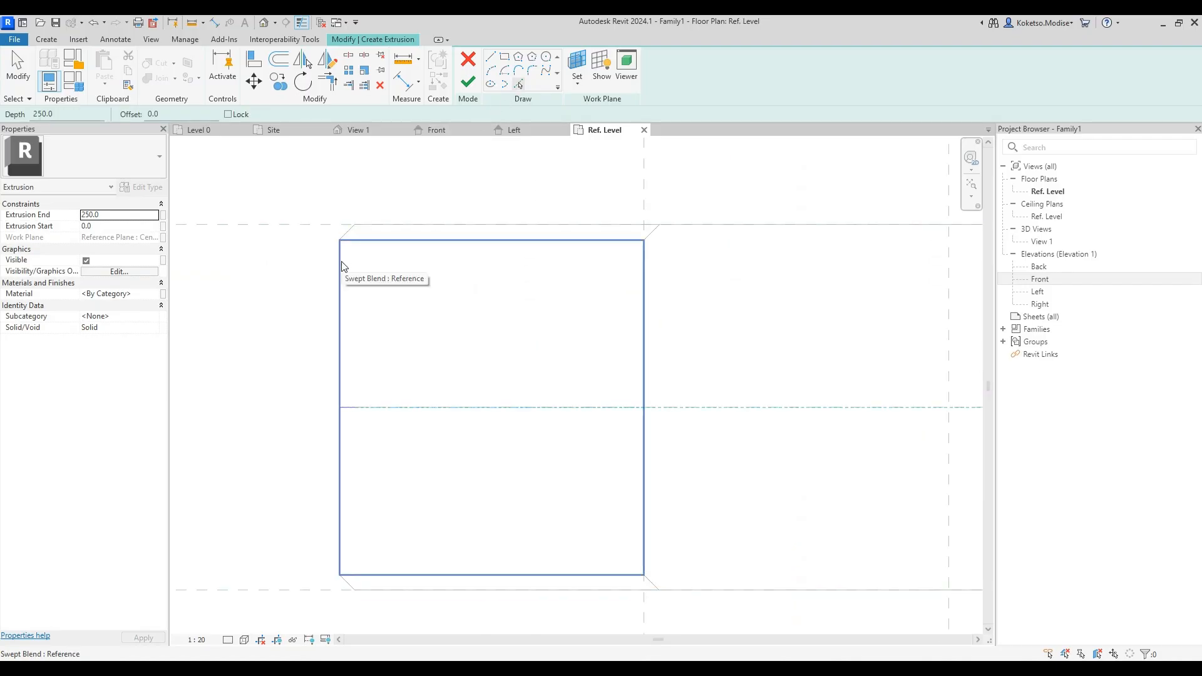
pyautogui.scroll(-2, 188, 250)
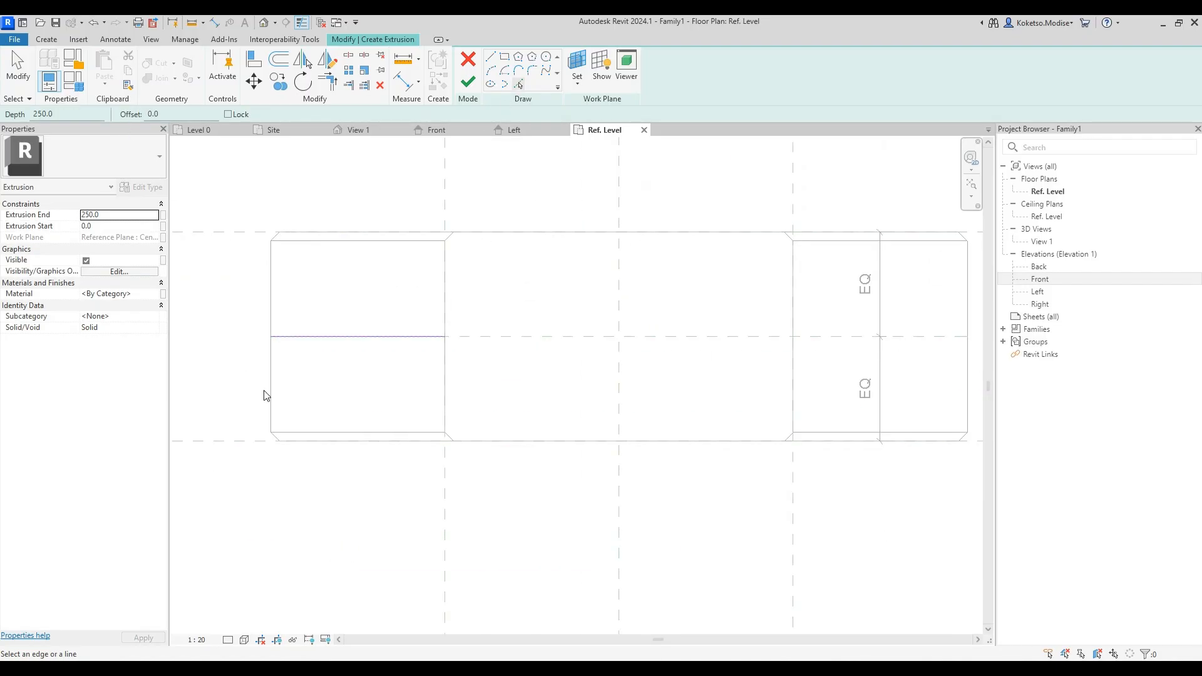
pyautogui.scroll(-1, 322, 391)
pyautogui.scroll(3, 397, 352)
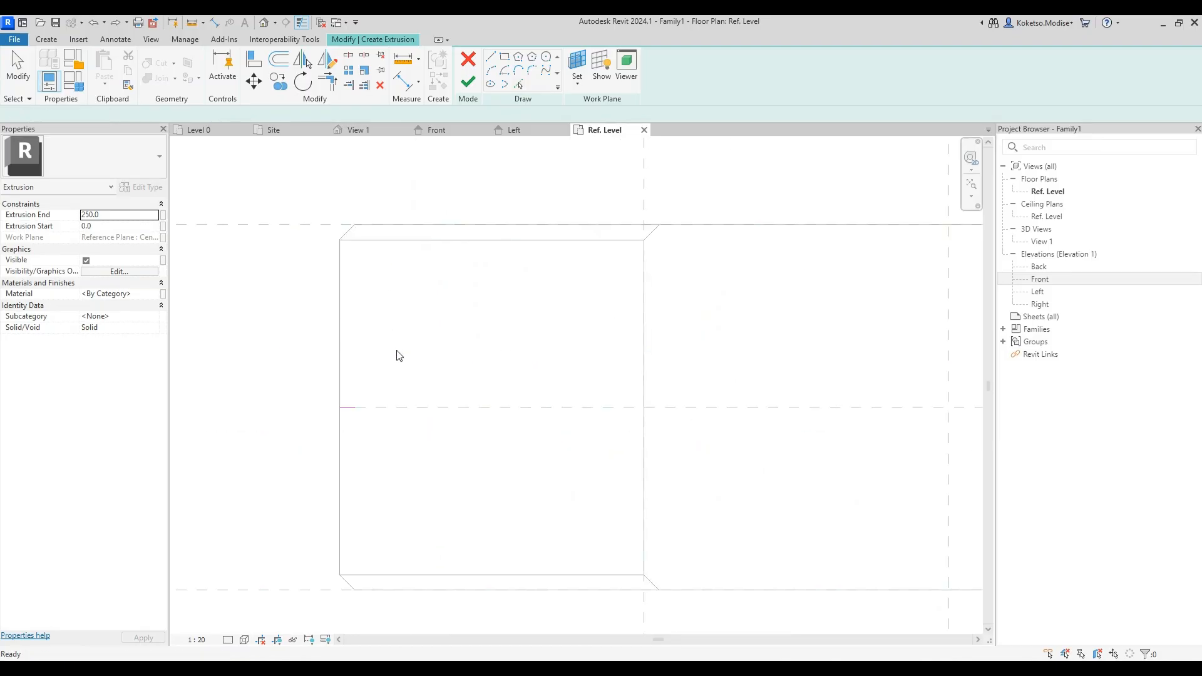
pyautogui.click(467, 60)
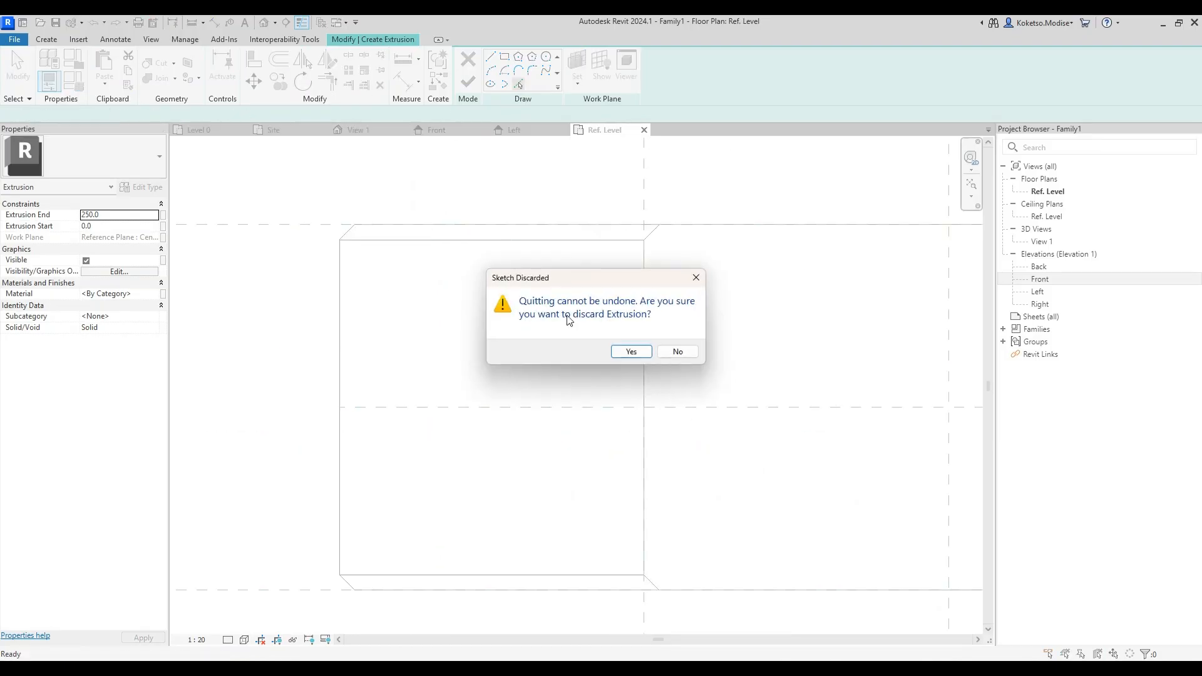
pyautogui.press('Return')
pyautogui.scroll(3, 325, 294)
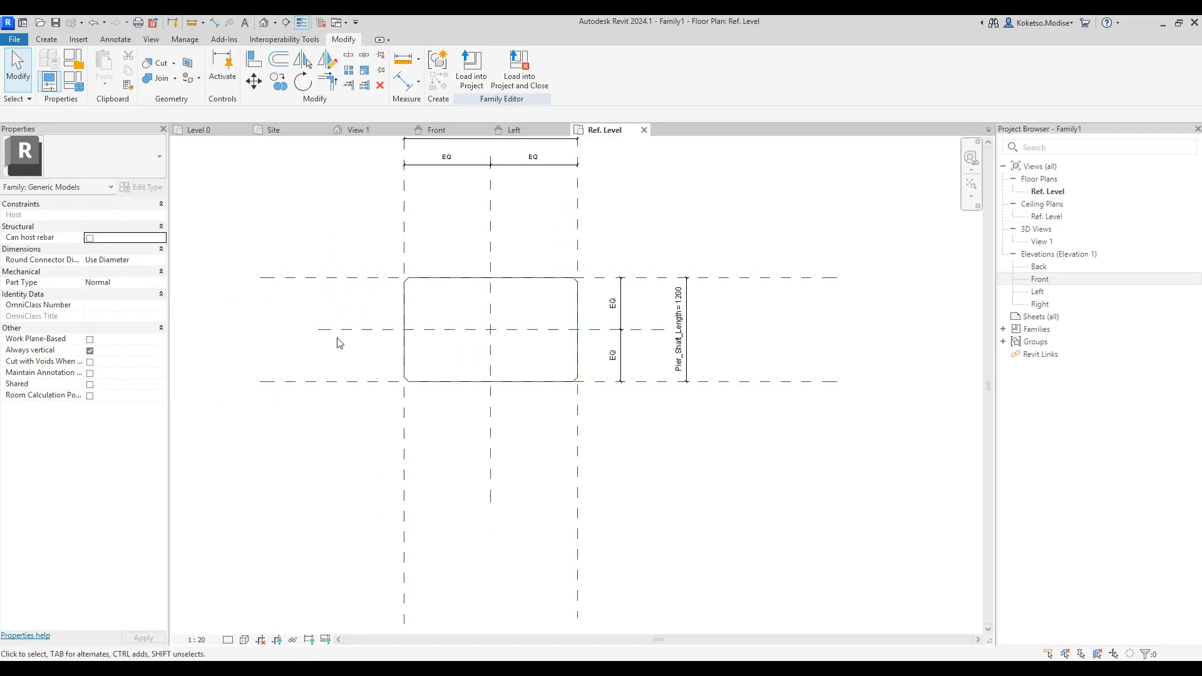
# Step: Set the Ref. Level view range's top, bottom and view depth to Unlimited, with the cut plane offset at 10000
pyautogui.press('v')
pyautogui.press('r')
pyautogui.click(798, 291)
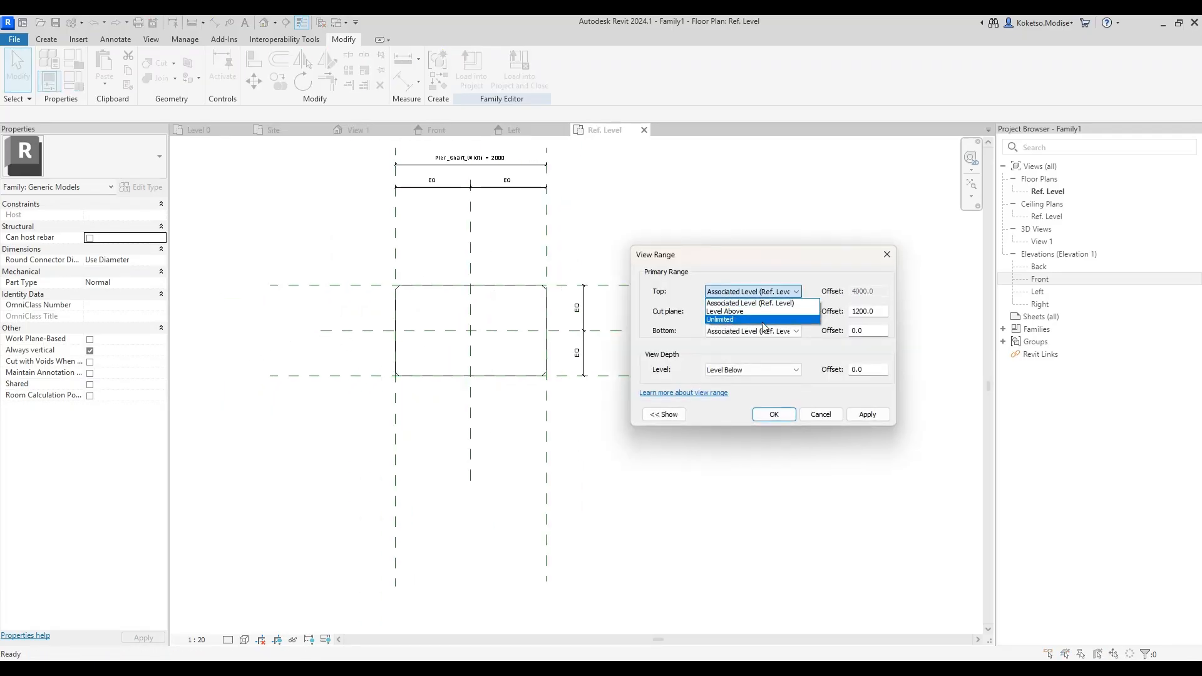
pyautogui.click(732, 313)
pyautogui.click(783, 330)
pyautogui.click(745, 356)
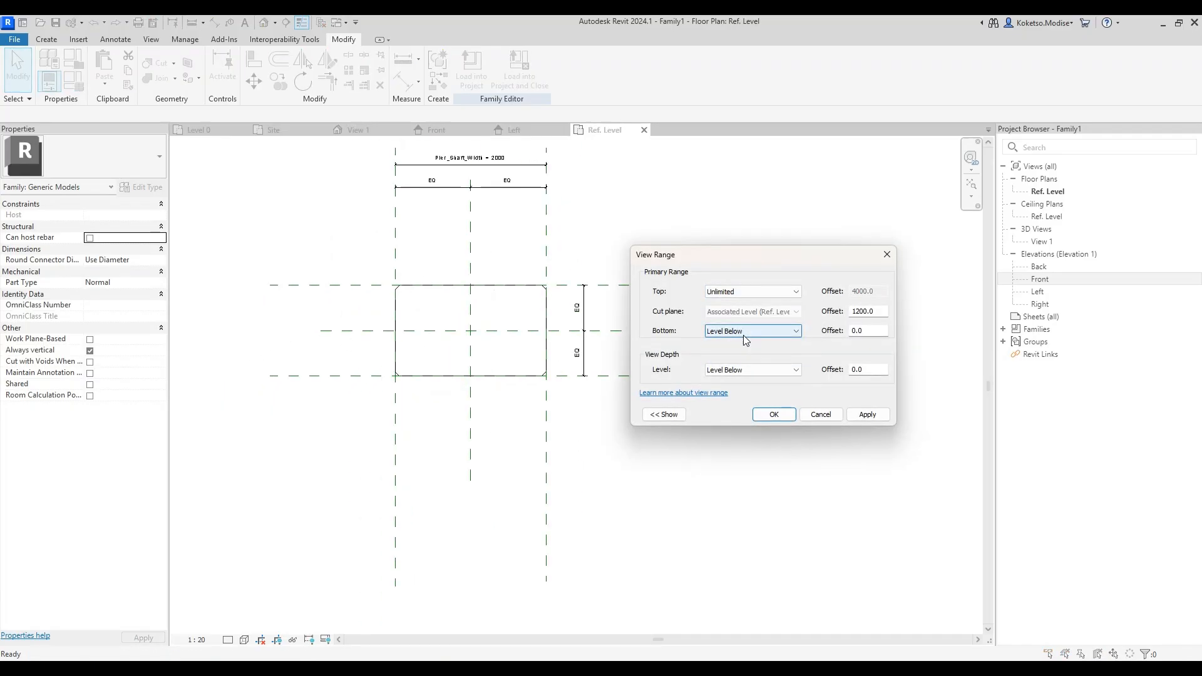
pyautogui.click(742, 336)
pyautogui.click(739, 358)
pyautogui.click(746, 370)
pyautogui.click(741, 404)
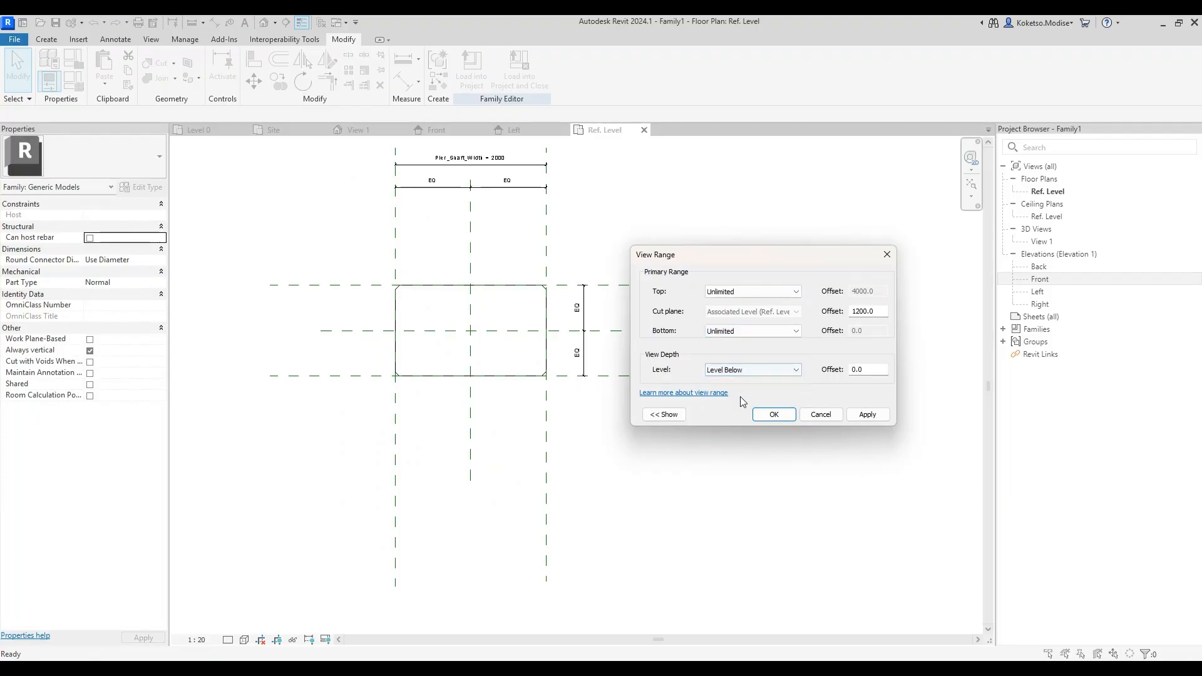
pyautogui.click(729, 371)
pyautogui.click(730, 404)
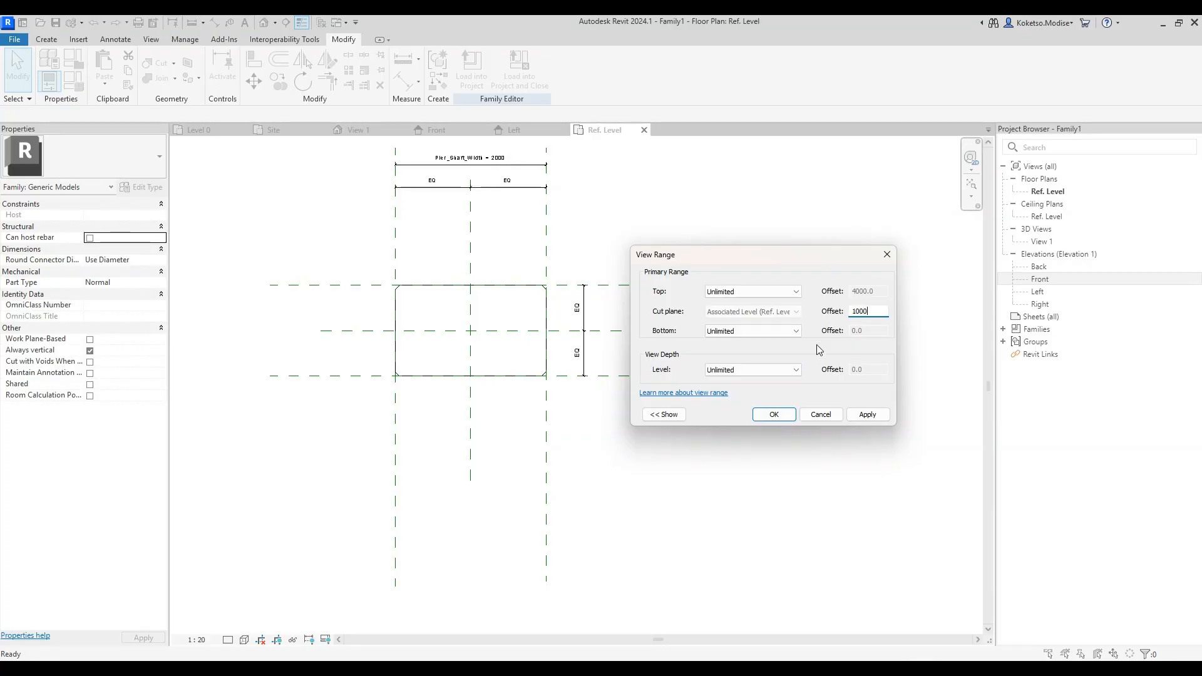
pyautogui.click(775, 415)
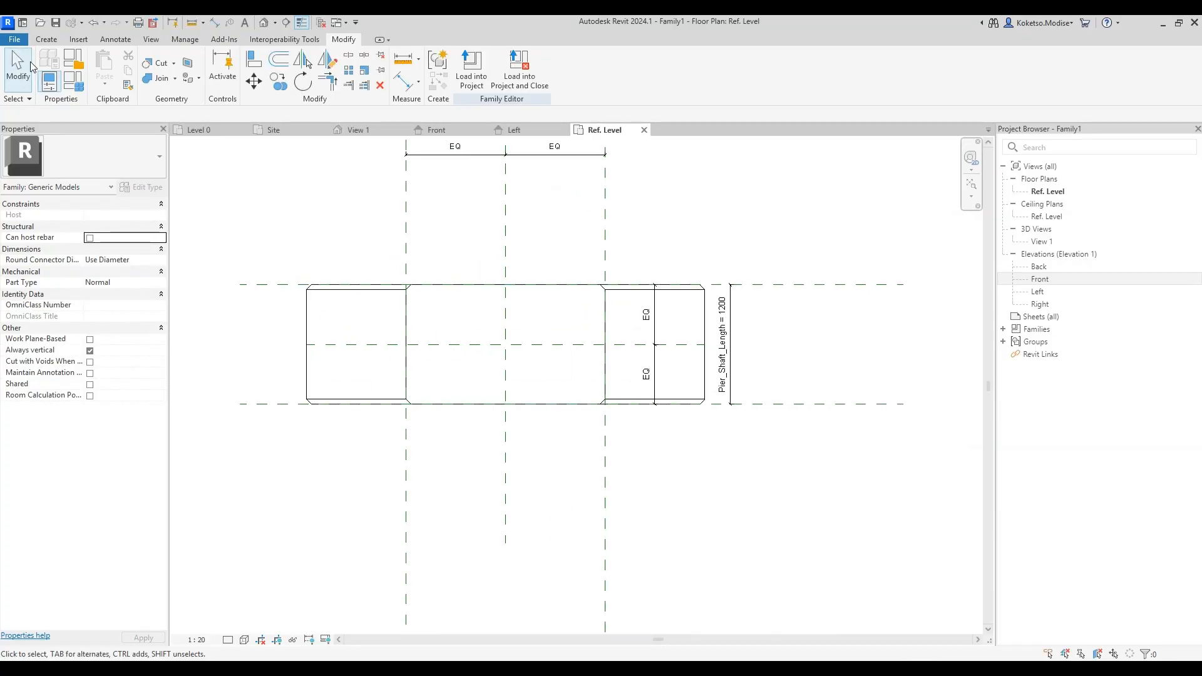
# Step: Start an extrusion and sketch its outline by picking the pier head's left, lower and upper edges and both left chamfers
pyautogui.click(47, 39)
pyautogui.click(105, 68)
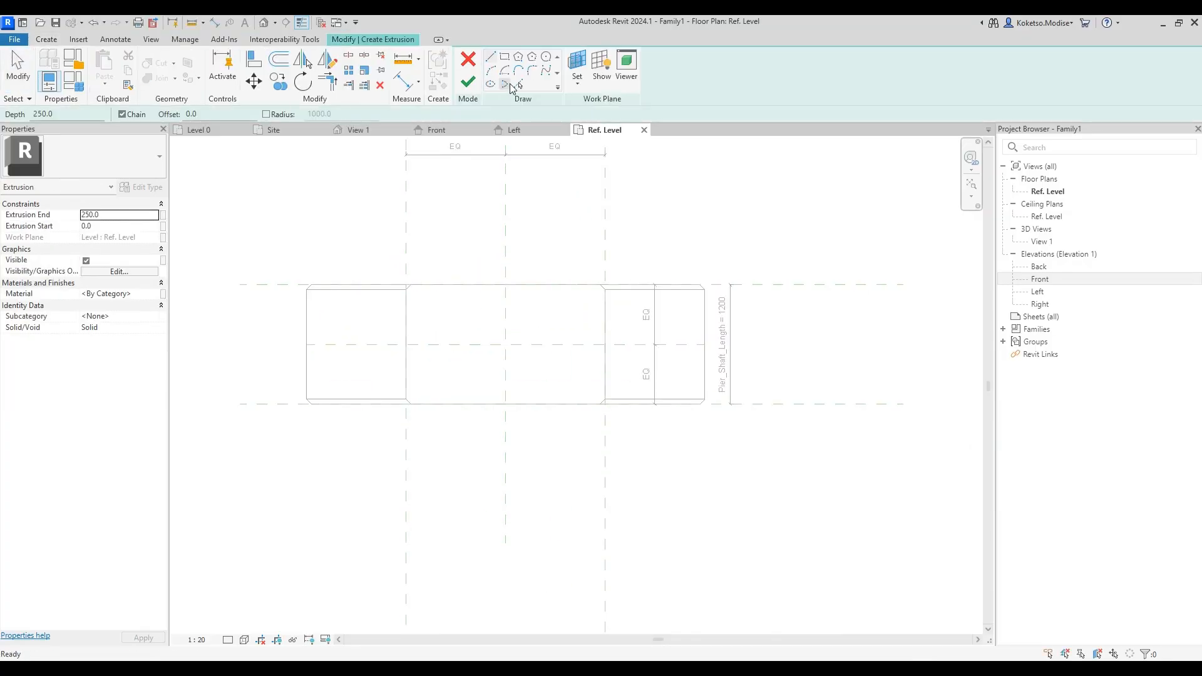
pyautogui.scroll(3, 292, 383)
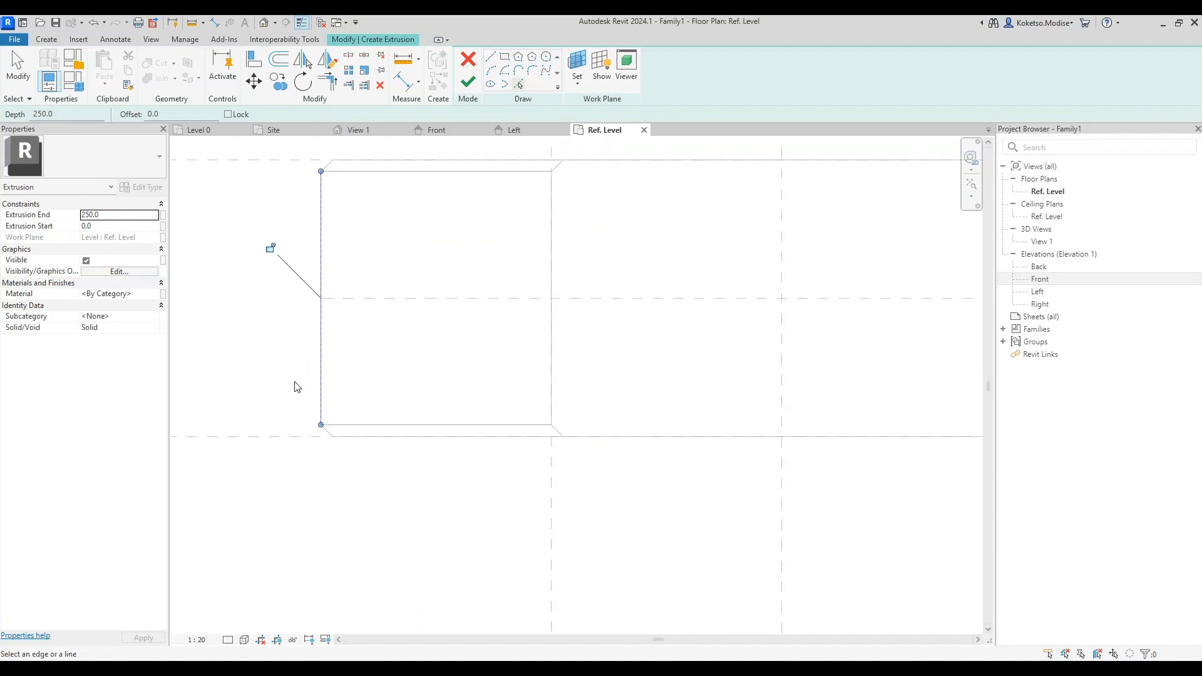
pyautogui.click(363, 444)
pyautogui.scroll(-6, 339, 440)
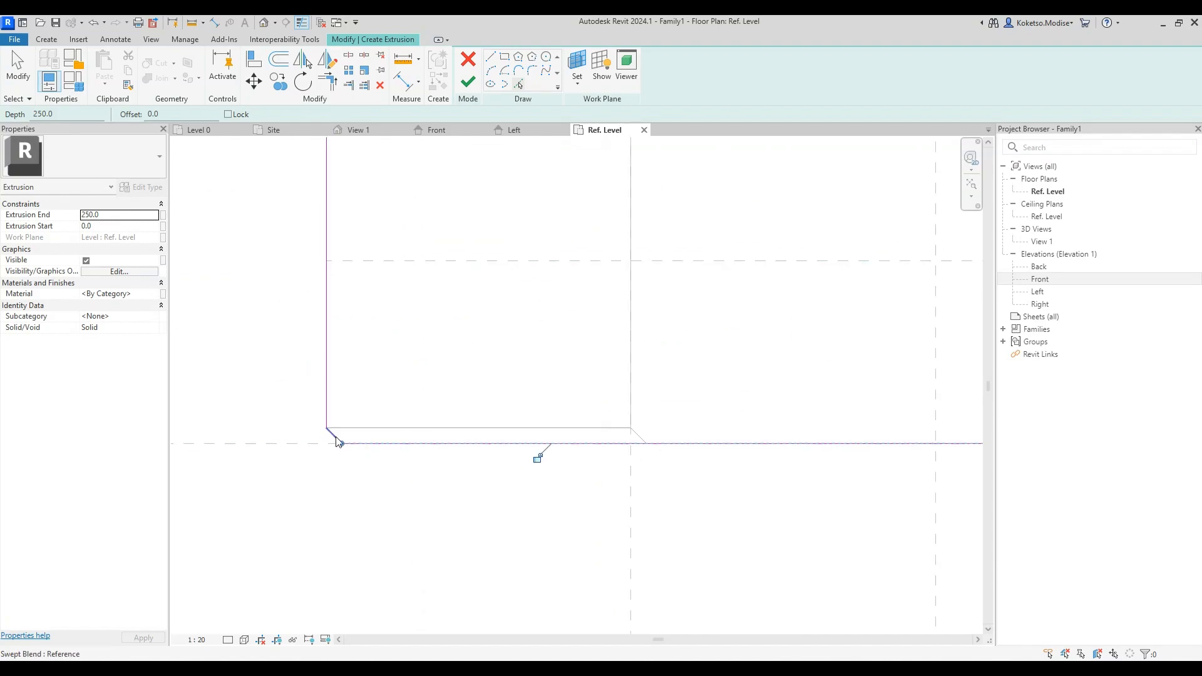
pyautogui.scroll(5, 355, 206)
pyautogui.click(344, 196)
pyautogui.press('Escape')
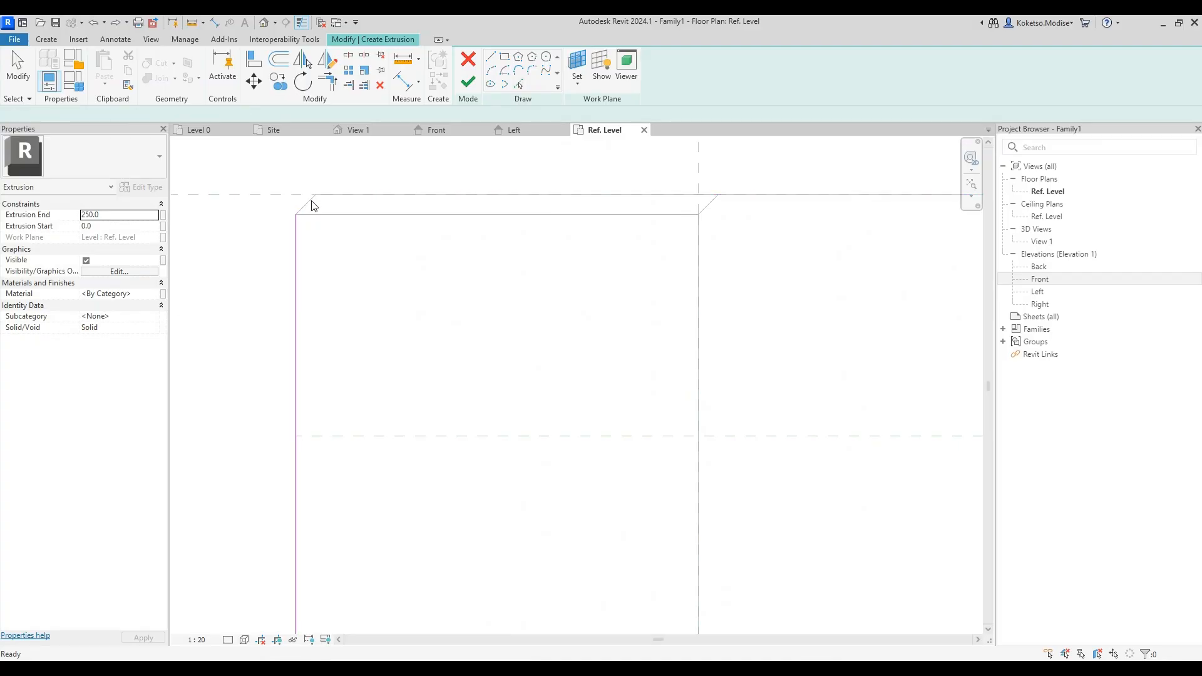
pyautogui.click(333, 201)
pyautogui.scroll(-4, 735, 185)
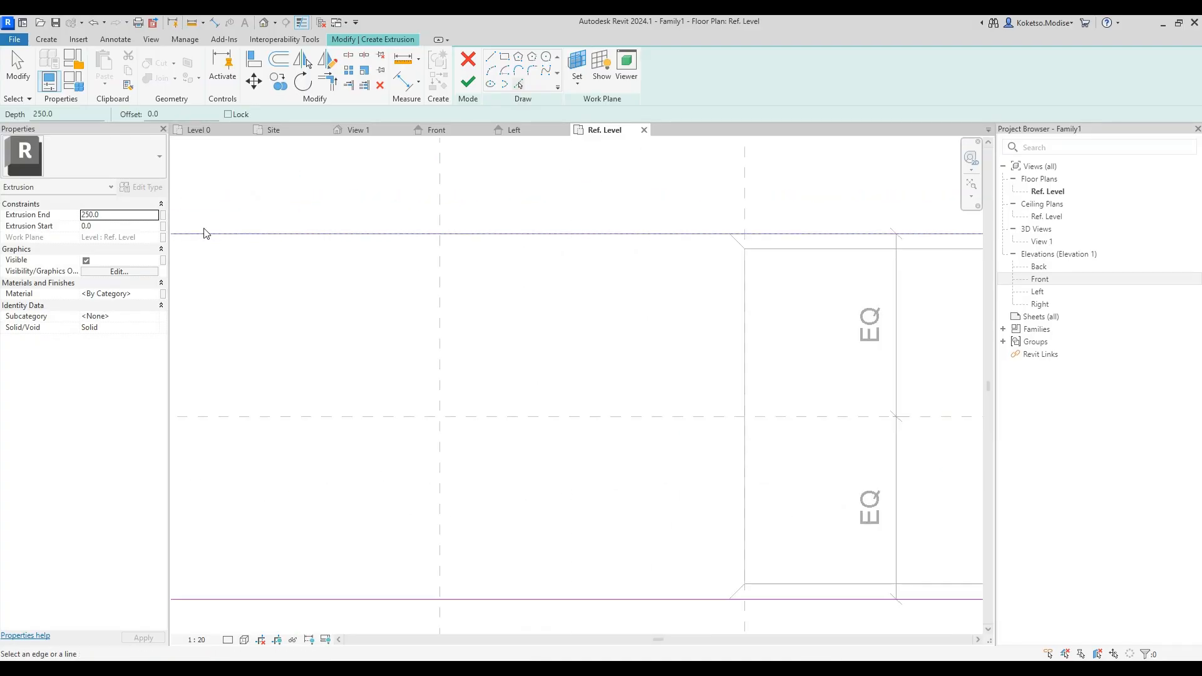
# Step: Close the extrusion outline by picking the pier head's right edge and both right chamfers, and finish the extrusion
pyautogui.scroll(8, 841, 209)
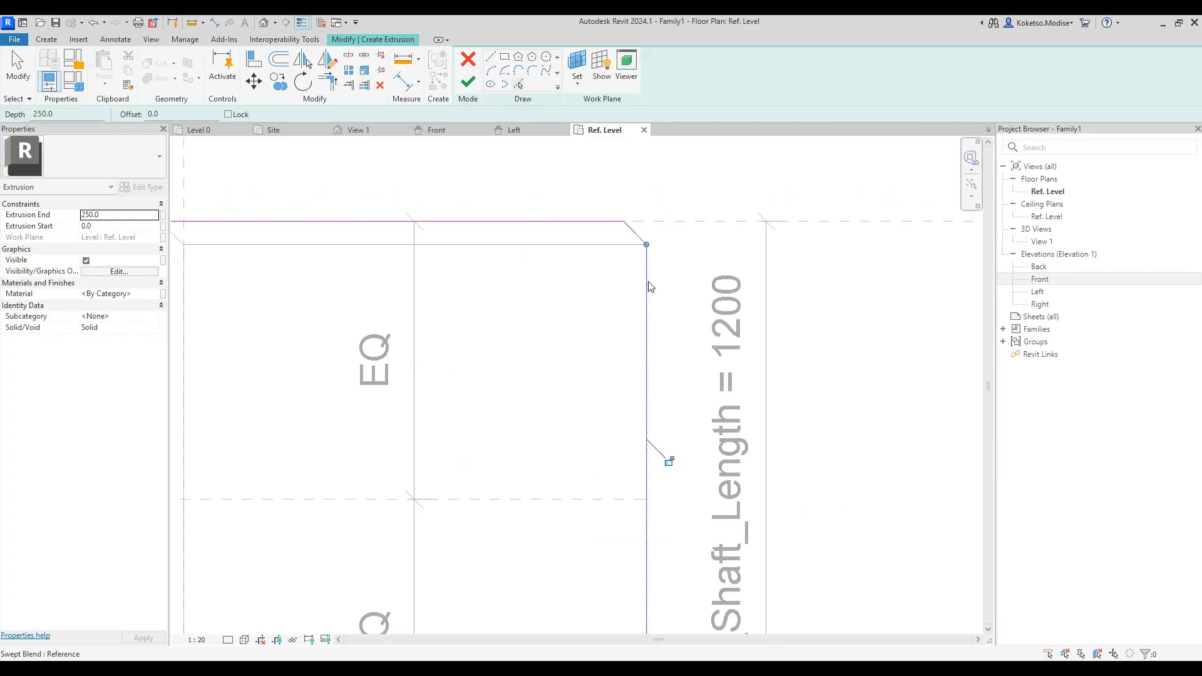
pyautogui.scroll(-4, 667, 438)
pyautogui.scroll(4, 657, 433)
pyautogui.scroll(-4, 675, 422)
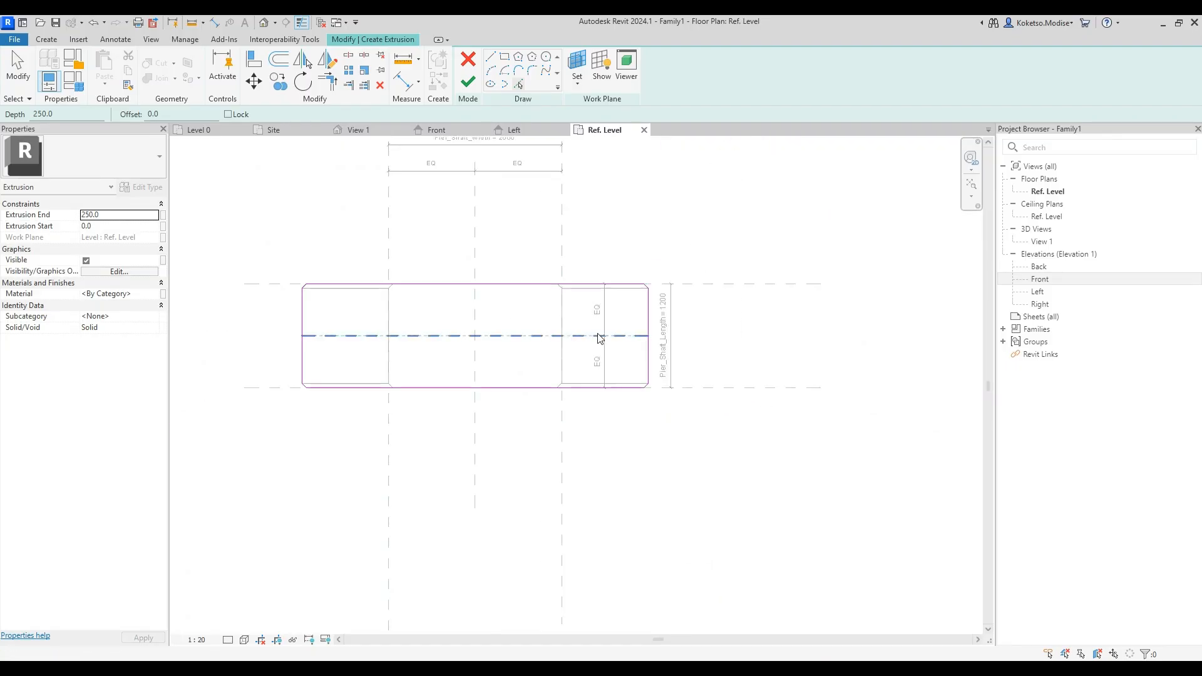
pyautogui.press('Escape')
pyautogui.click(469, 81)
# Step: In the Front elevation, fit the cap extrusion between the two uppermost reference planes, from 7800 to 8100
pyautogui.click(436, 130)
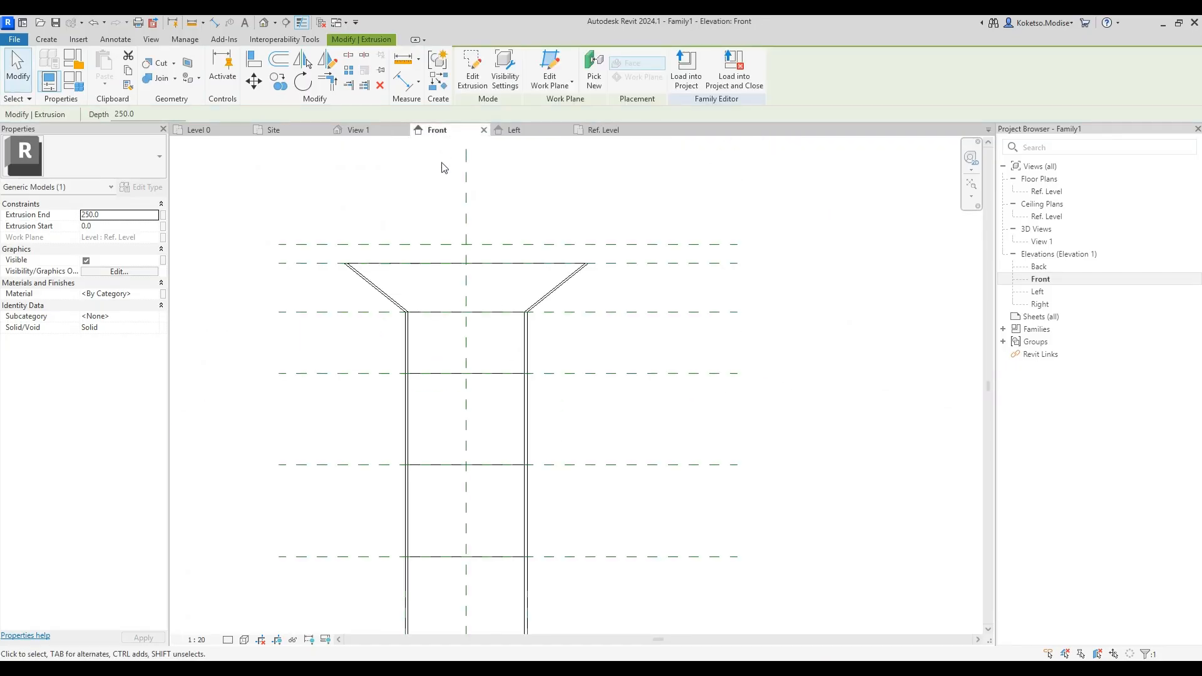
pyautogui.scroll(-2, 416, 443)
pyautogui.scroll(2, 421, 460)
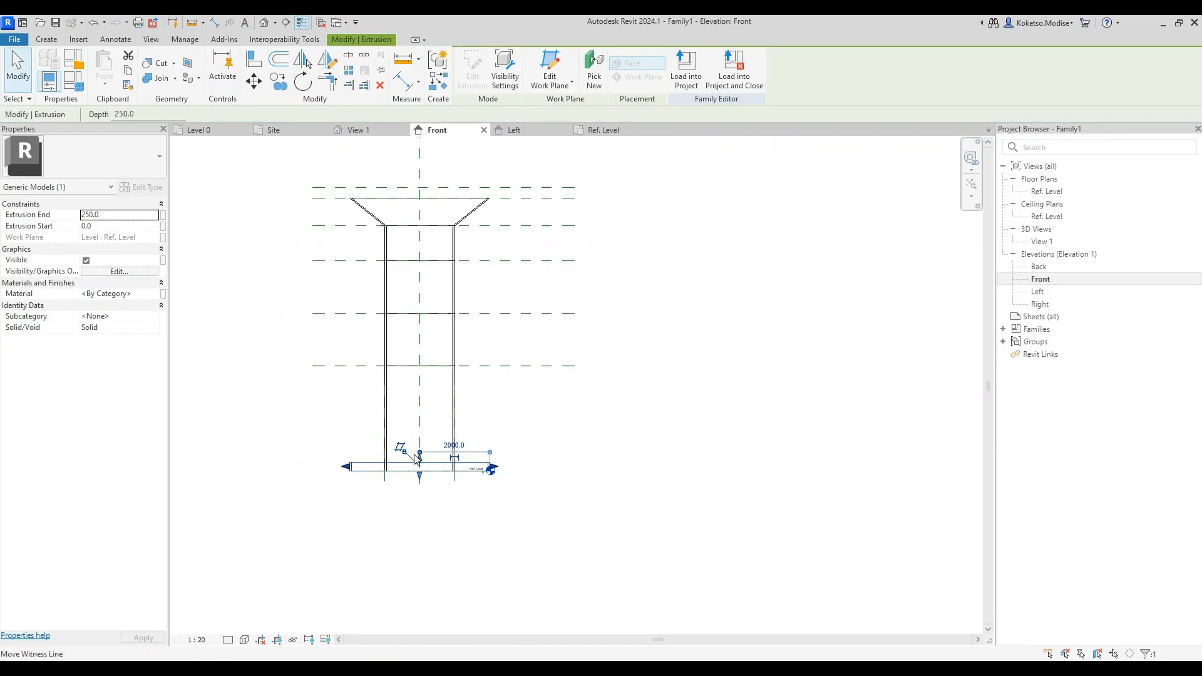
pyautogui.scroll(2, 415, 465)
pyautogui.moveTo(424, 457); pyautogui.dragTo(414, 223)
pyautogui.scroll(-3, 418, 416)
pyautogui.scroll(4, 416, 244)
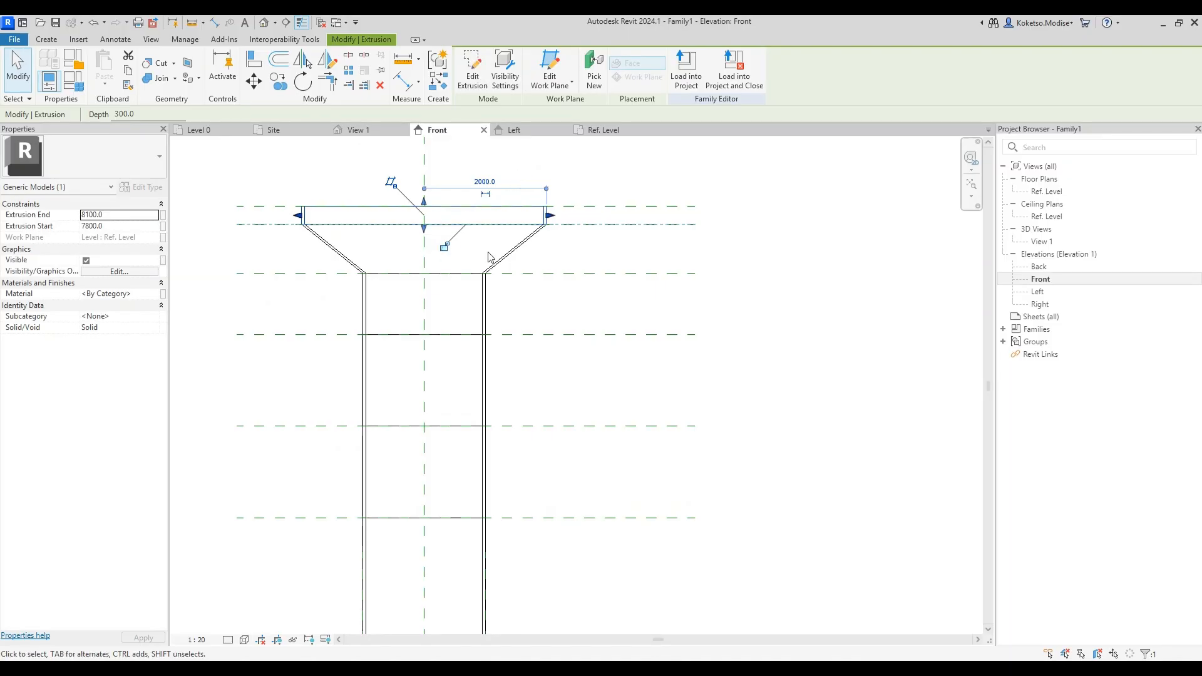
pyautogui.press('Escape')
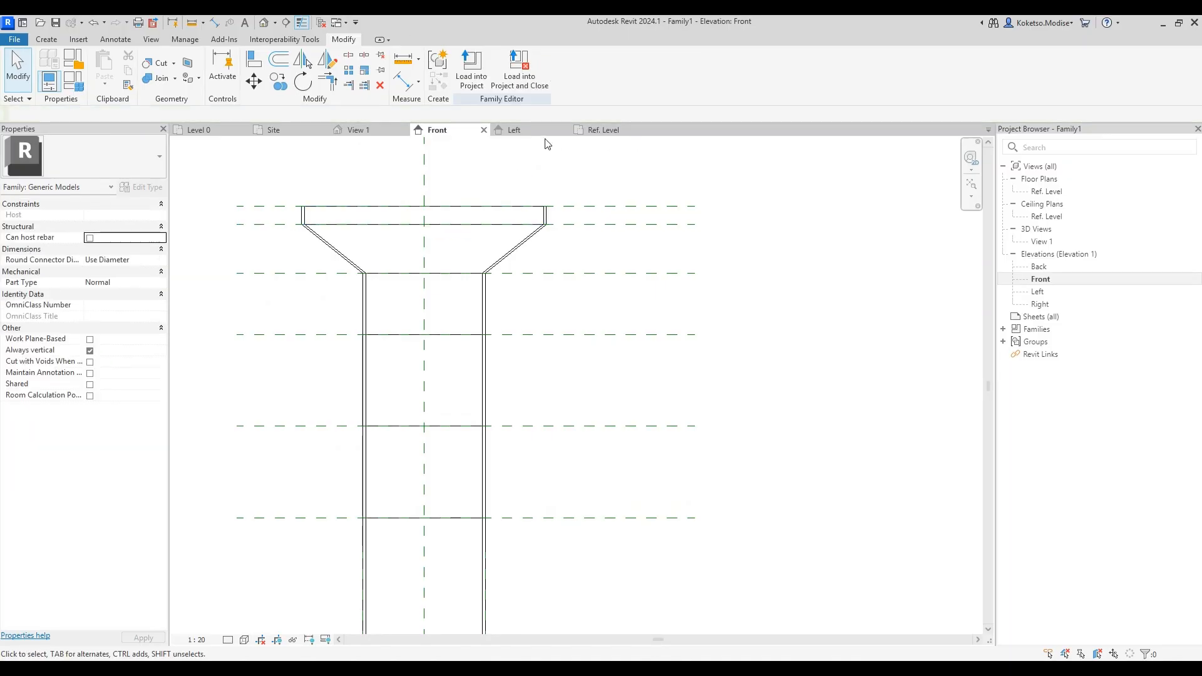
# Step: Display the 3D view of the pier with the Shaded visual style and Fine detail level
pyautogui.click(337, 129)
pyautogui.scroll(-2, 683, 374)
pyautogui.moveTo(682, 374); pyautogui.dragTo(550, 385, button='middle')
pyautogui.click(245, 639)
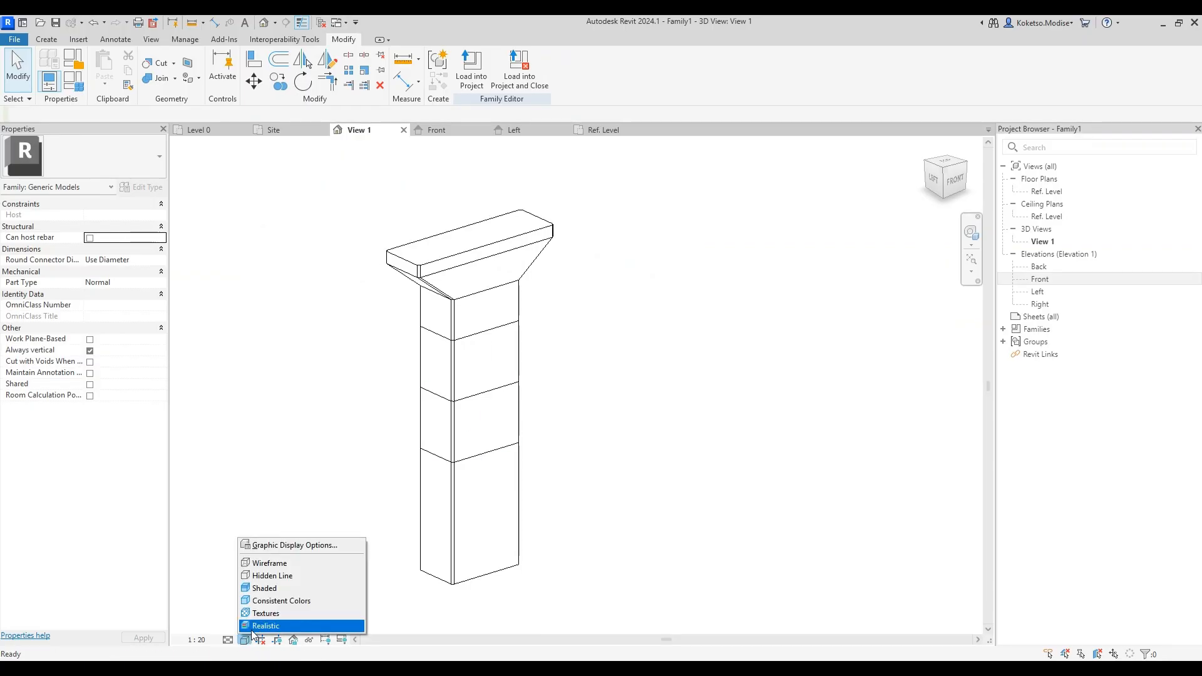
pyautogui.click(258, 589)
pyautogui.click(229, 640)
pyautogui.click(242, 626)
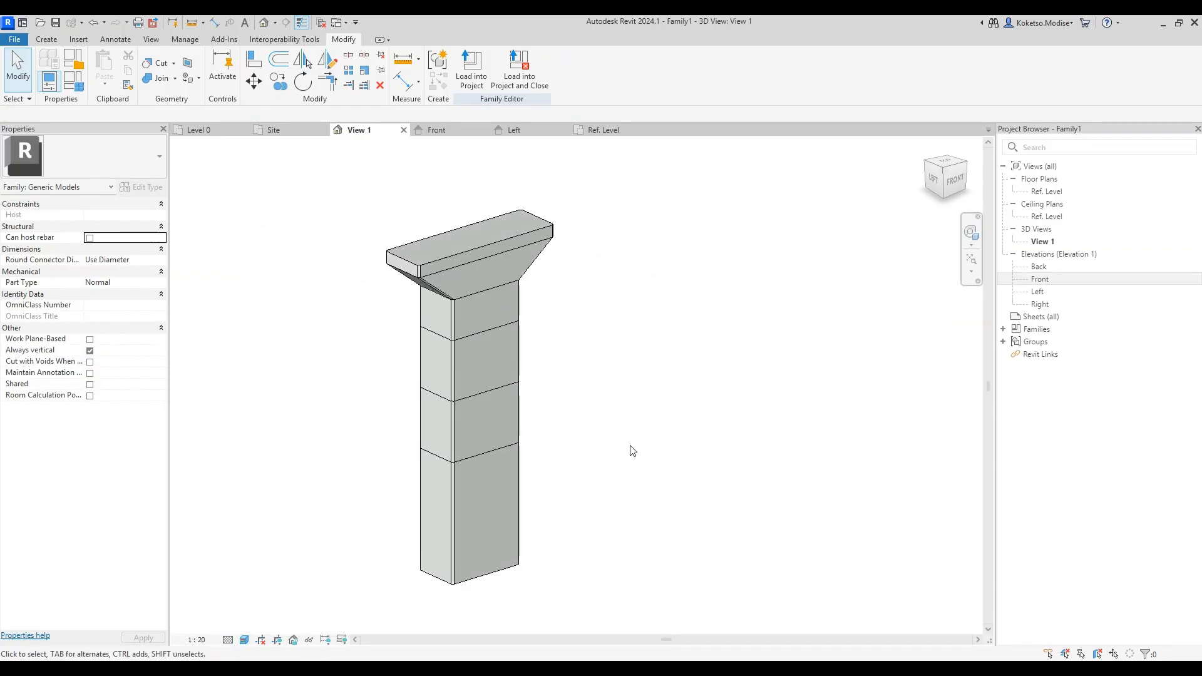
# Step: Assign the Concrete, Cast In Situ material from the AEC Materials library to all solids of the pier
pyautogui.moveTo(631, 494); pyautogui.dragTo(313, 291)
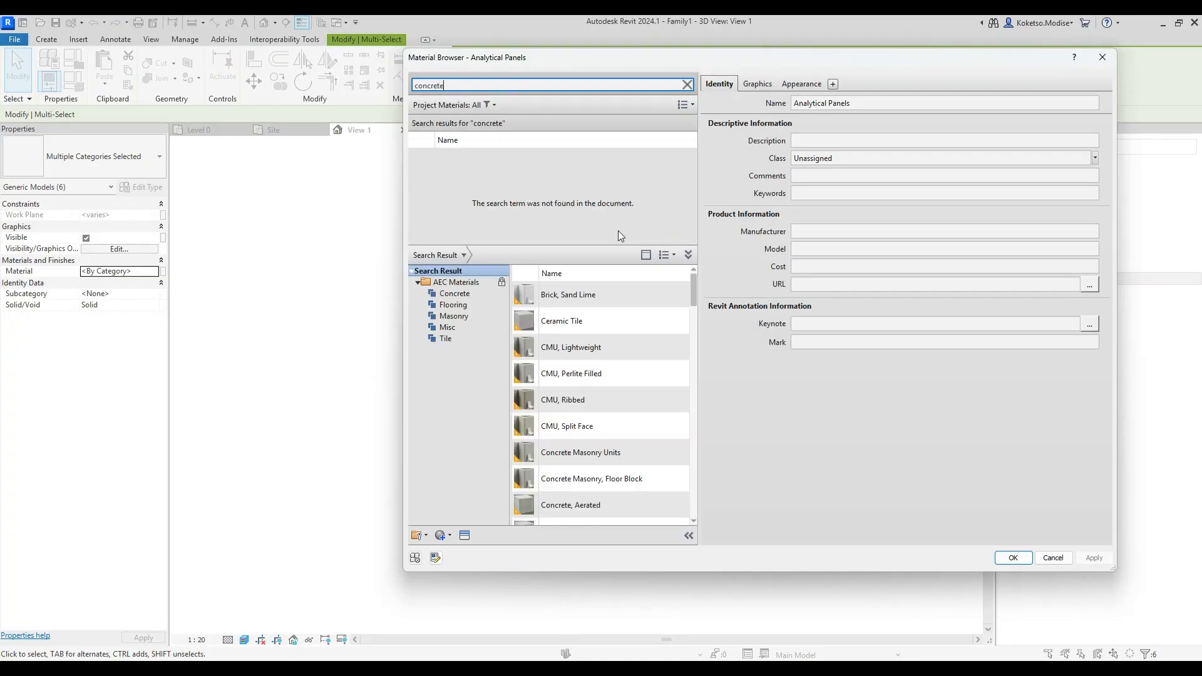
pyautogui.scroll(-5, 627, 386)
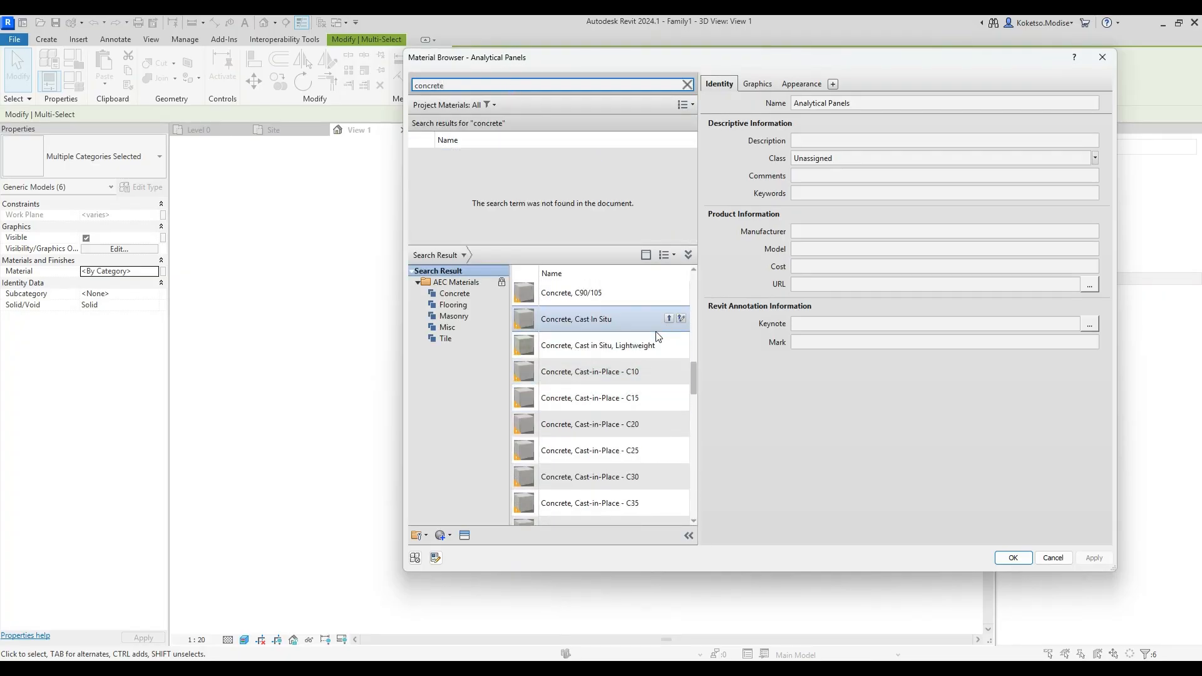
pyautogui.click(669, 319)
pyautogui.click(1078, 559)
pyautogui.click(1013, 558)
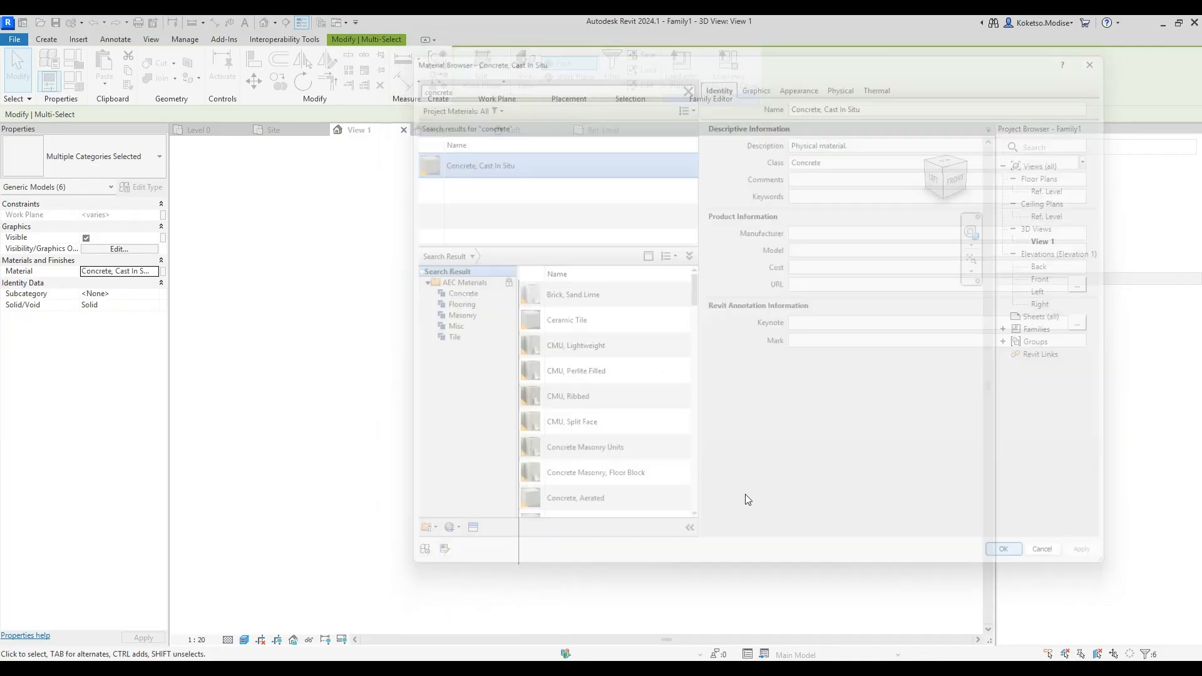
pyautogui.click(681, 452)
pyautogui.moveTo(715, 476)
pyautogui.keyDown('shift'); pyautogui.mouseDown(button='middle')
pyautogui.moveTo(619, 448)
pyautogui.moveTo(500, 501)
pyautogui.mouseUp(button='middle'); pyautogui.keyUp('shift')
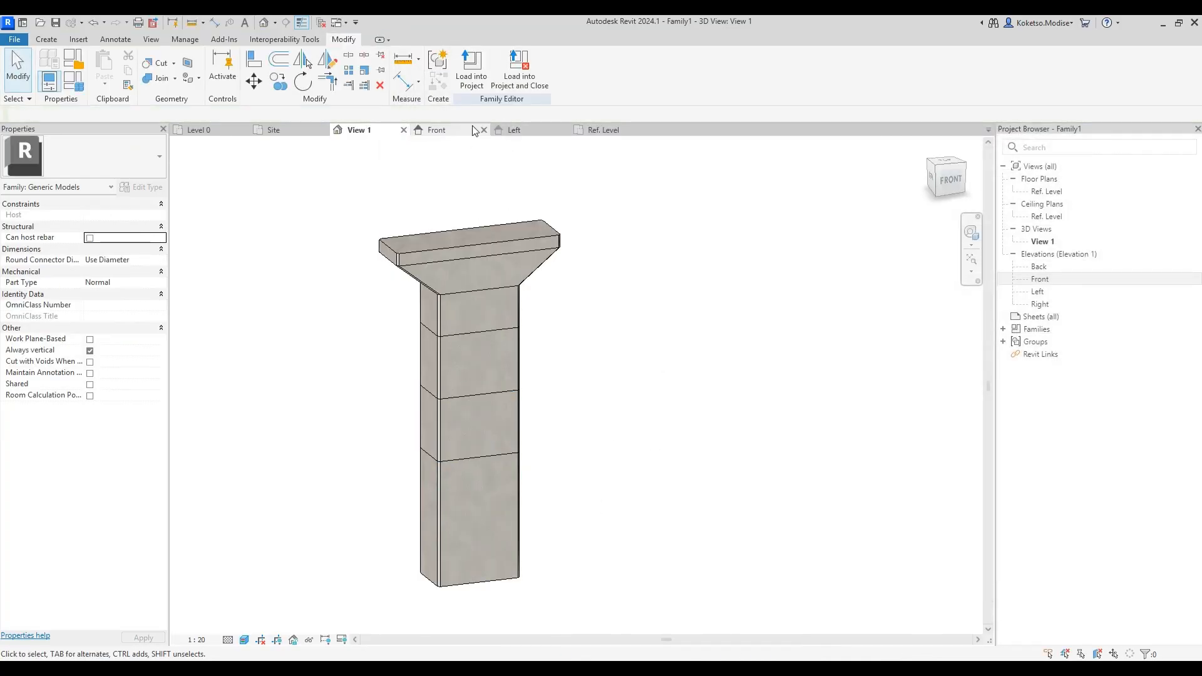
# Step: Delete the horizontal reference planes crossing the pier shaft and head in the Front elevation
pyautogui.click(436, 129)
pyautogui.moveTo(252, 186); pyautogui.dragTo(201, 512)
pyautogui.press('Delete')
pyautogui.moveTo(459, 304); pyautogui.dragTo(549, 311, button='middle')
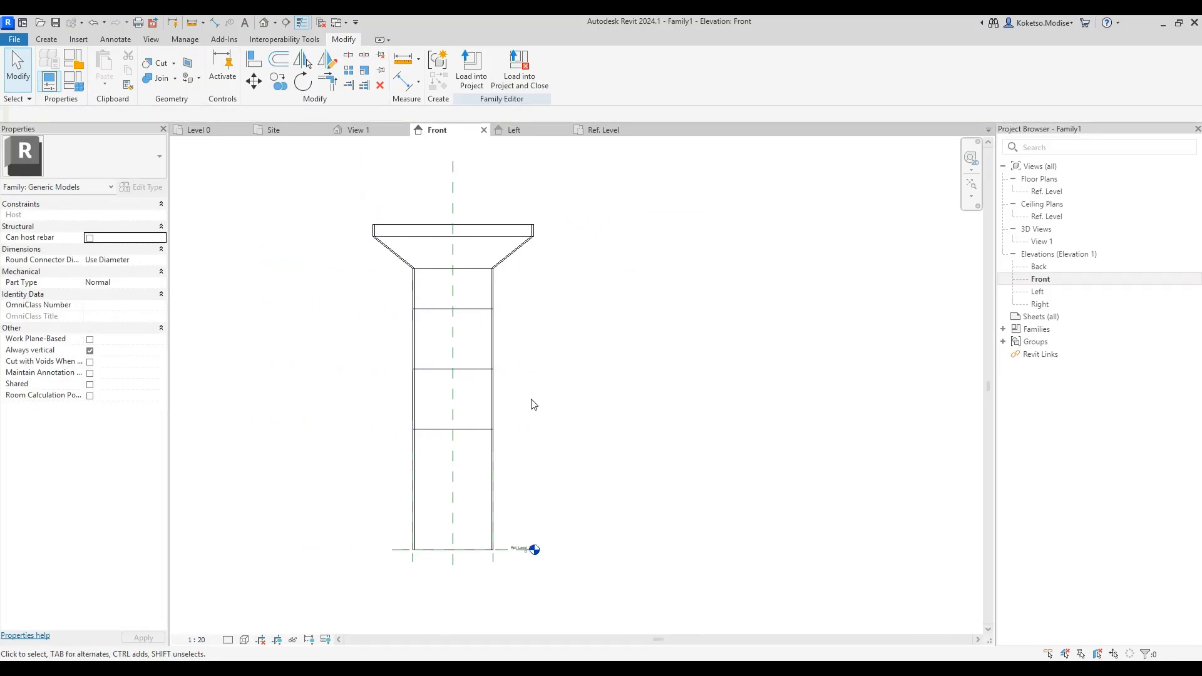
# Step: Start an extrusion in the Ref. Level plan and sketch a rectangle about 5280 by 1760 mm around the pier
pyautogui.click(613, 131)
pyautogui.scroll(-1, 506, 288)
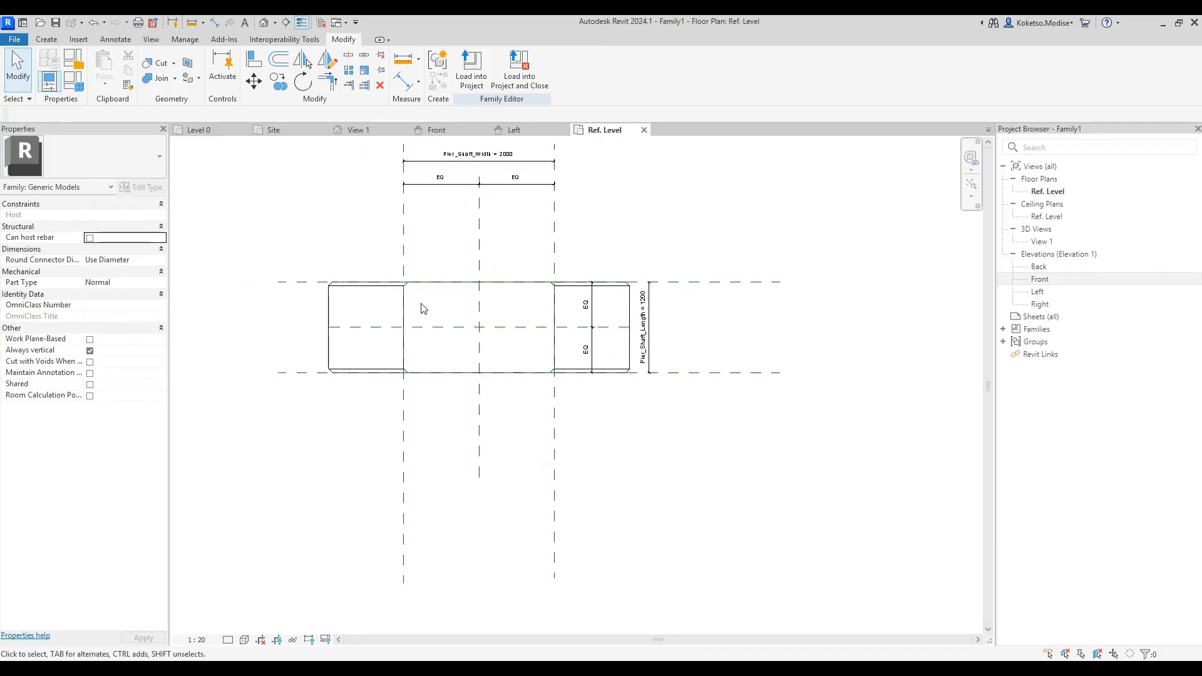
pyautogui.moveTo(438, 301); pyautogui.dragTo(418, 292, button='middle')
pyautogui.click(47, 41)
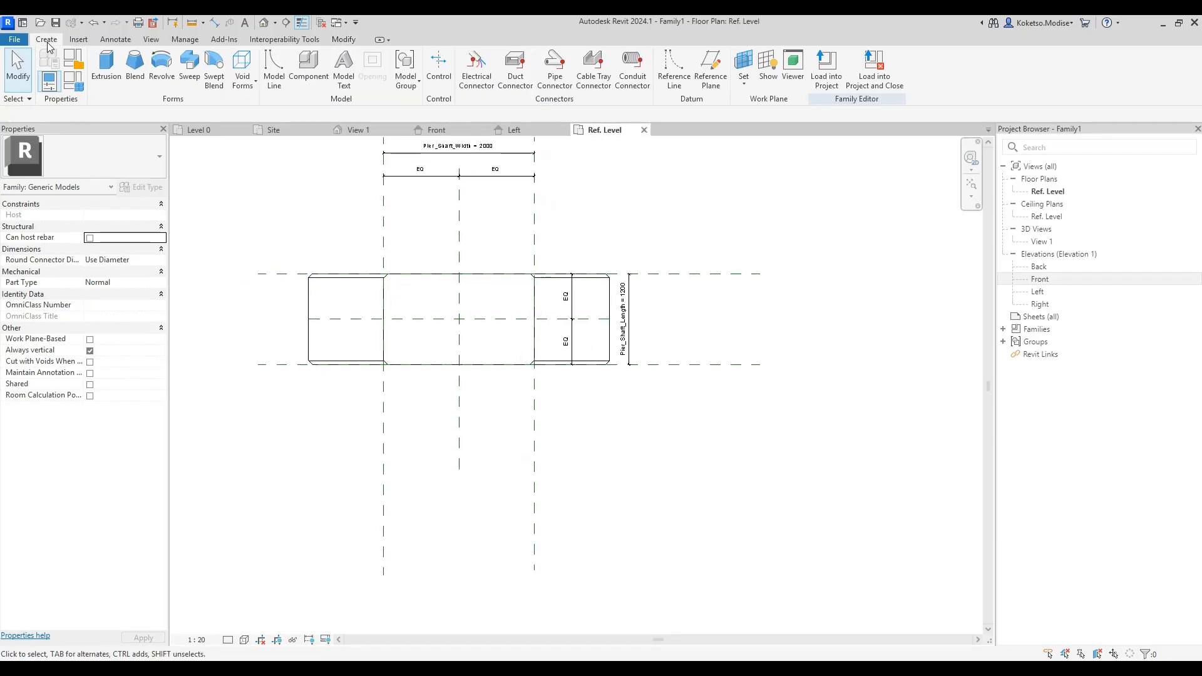
pyautogui.click(106, 65)
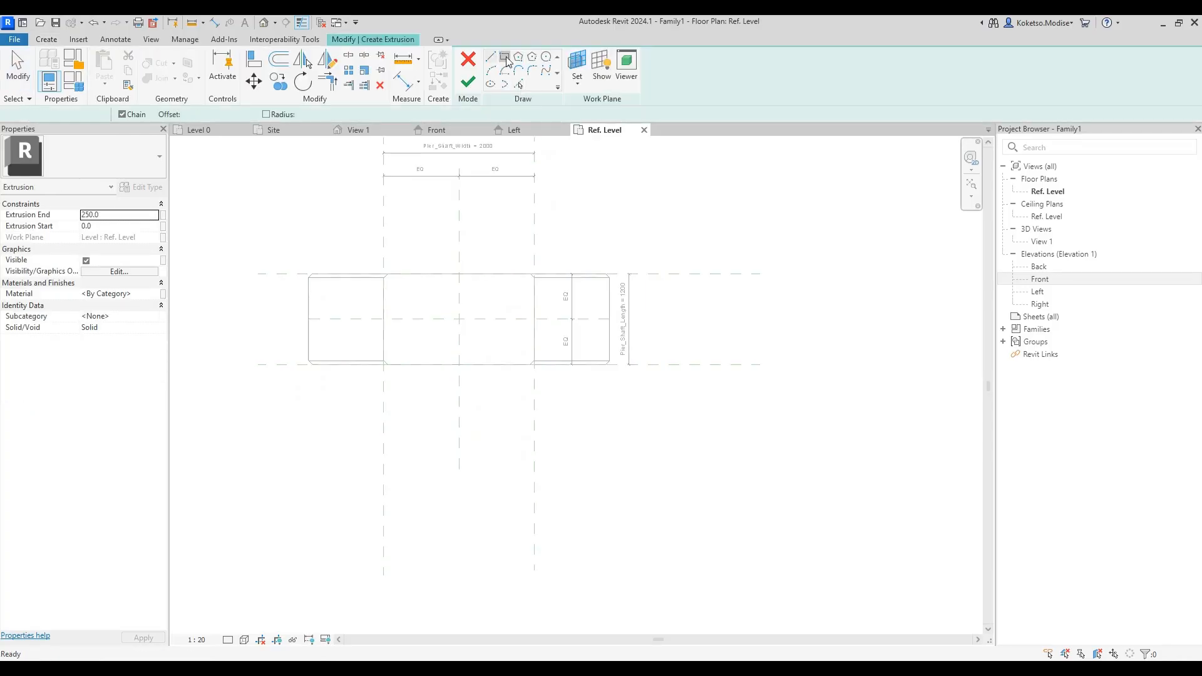
pyautogui.click(506, 58)
pyautogui.scroll(1, 346, 266)
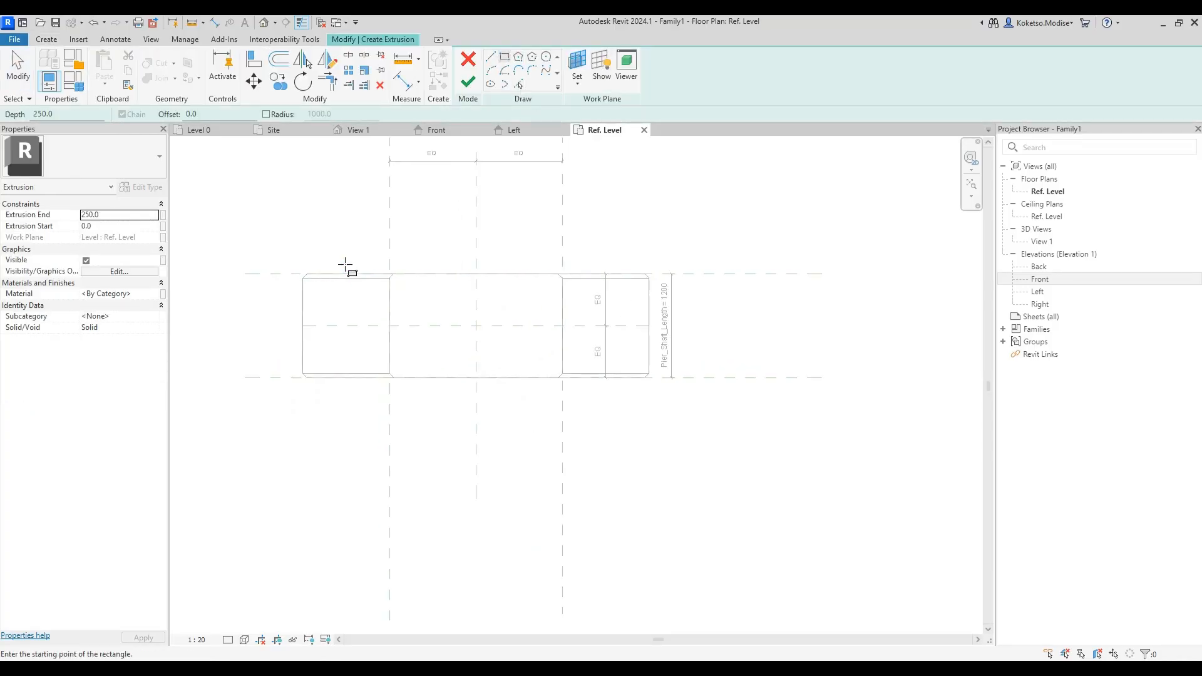
pyautogui.click(258, 255)
pyautogui.click(715, 405)
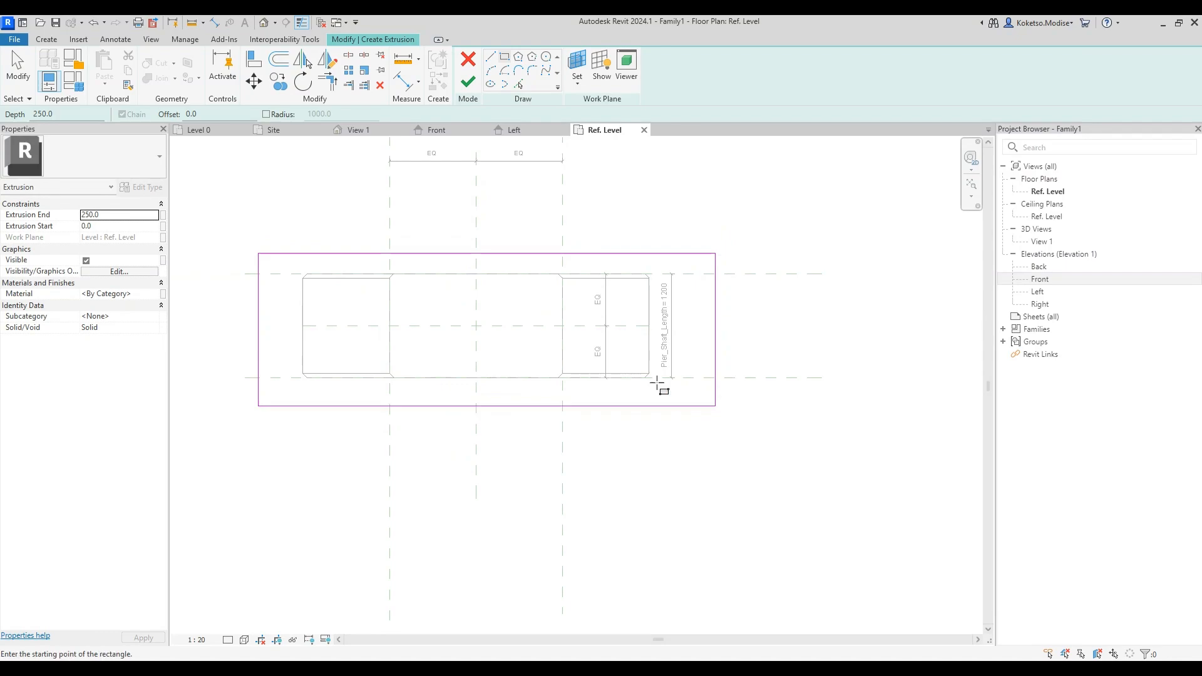
pyautogui.press('Escape')
# Step: Set the right edge of the rectangular sketch 2500 mm from the vertical centre plane
pyautogui.scroll(1, 687, 313)
pyautogui.click(720, 328)
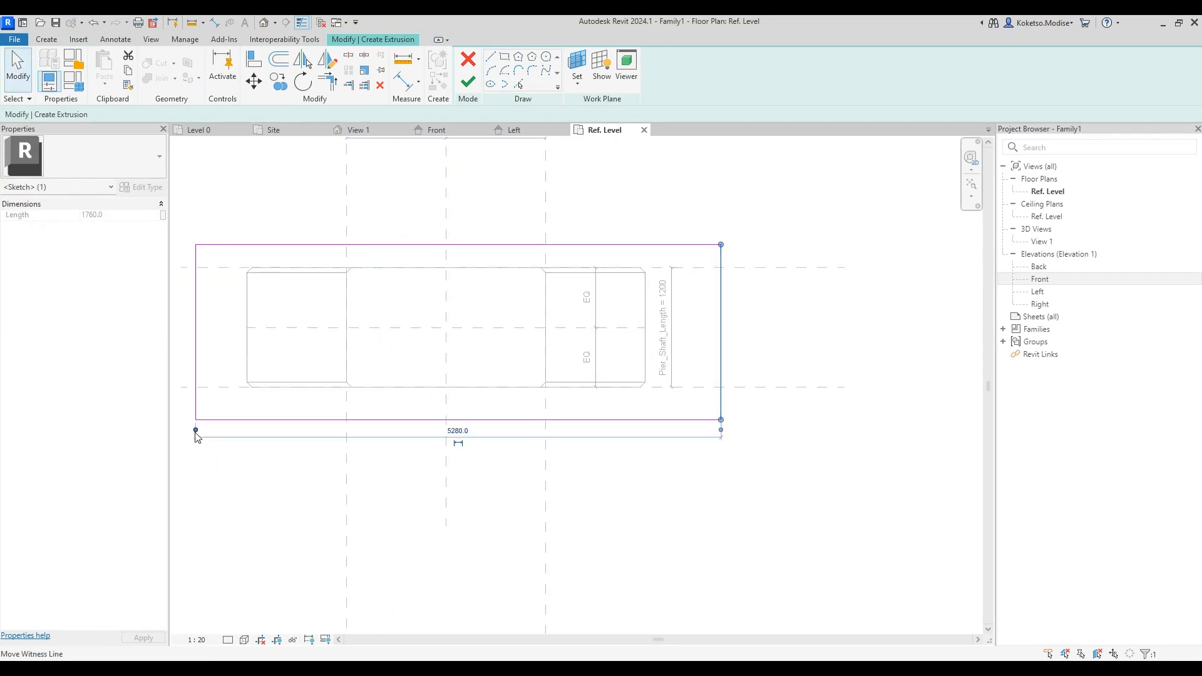
pyautogui.moveTo(431, 355); pyautogui.dragTo(448, 357)
pyautogui.click(589, 432)
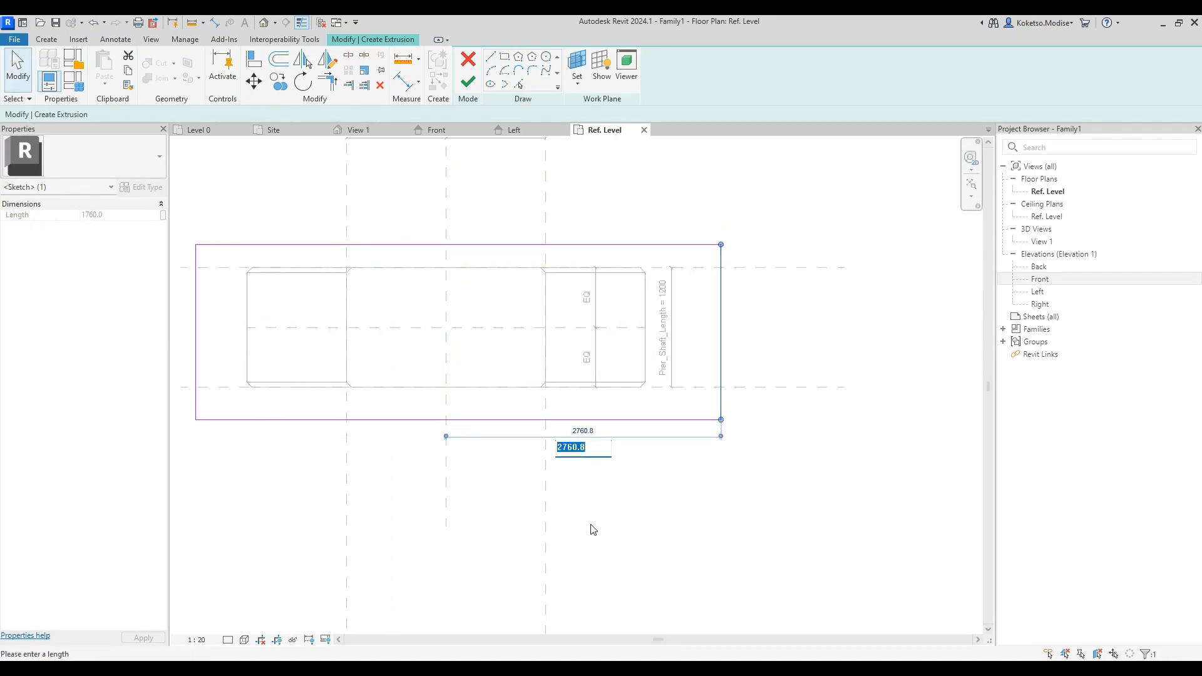
pyautogui.write('2500')
pyautogui.press('Return')
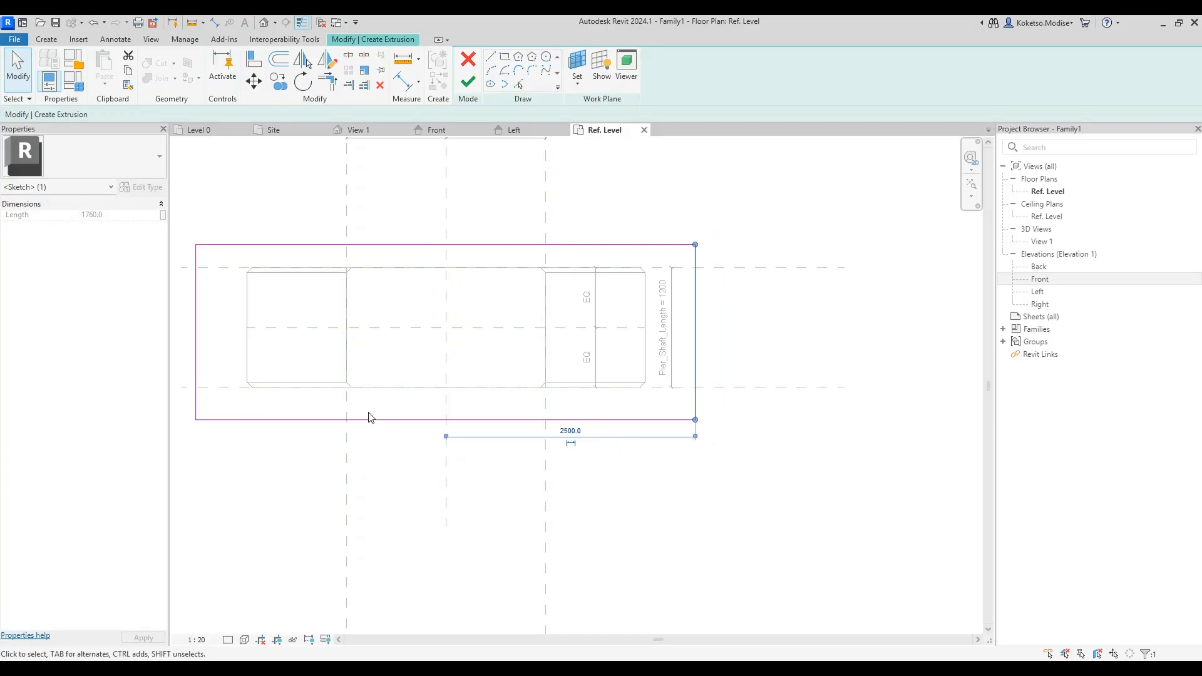
# Step: Set the left edge of the rectangular sketch 2500 mm from the vertical centre plane
pyautogui.click(201, 375)
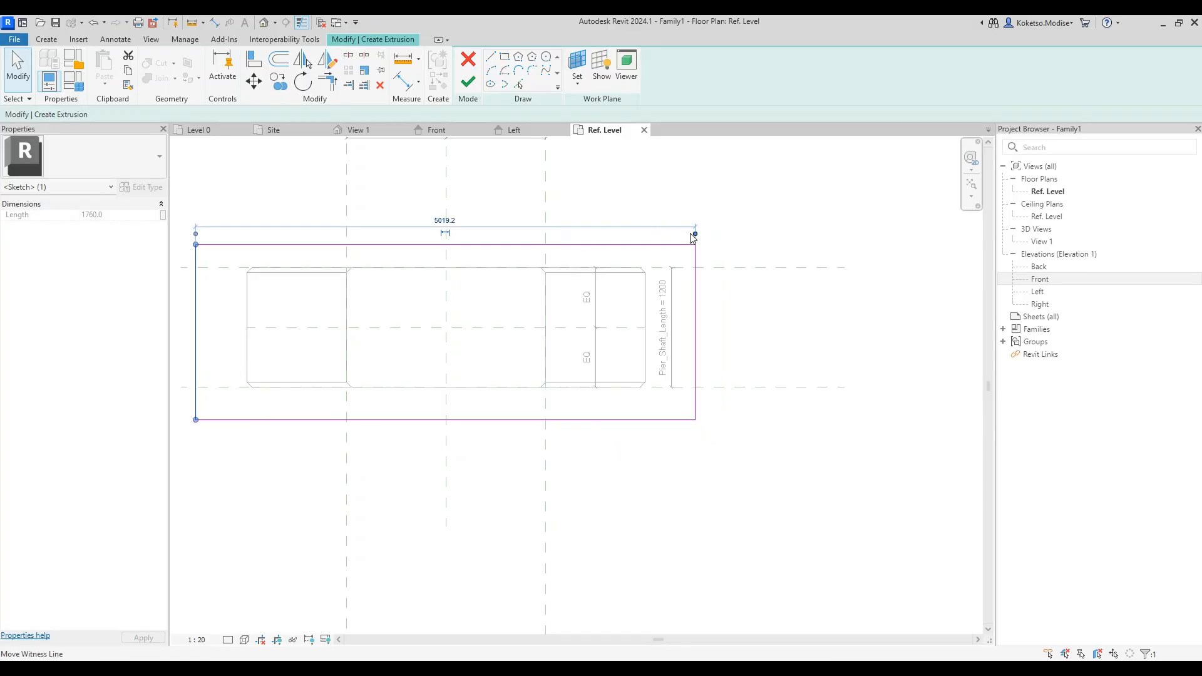
pyautogui.moveTo(440, 289); pyautogui.dragTo(447, 286)
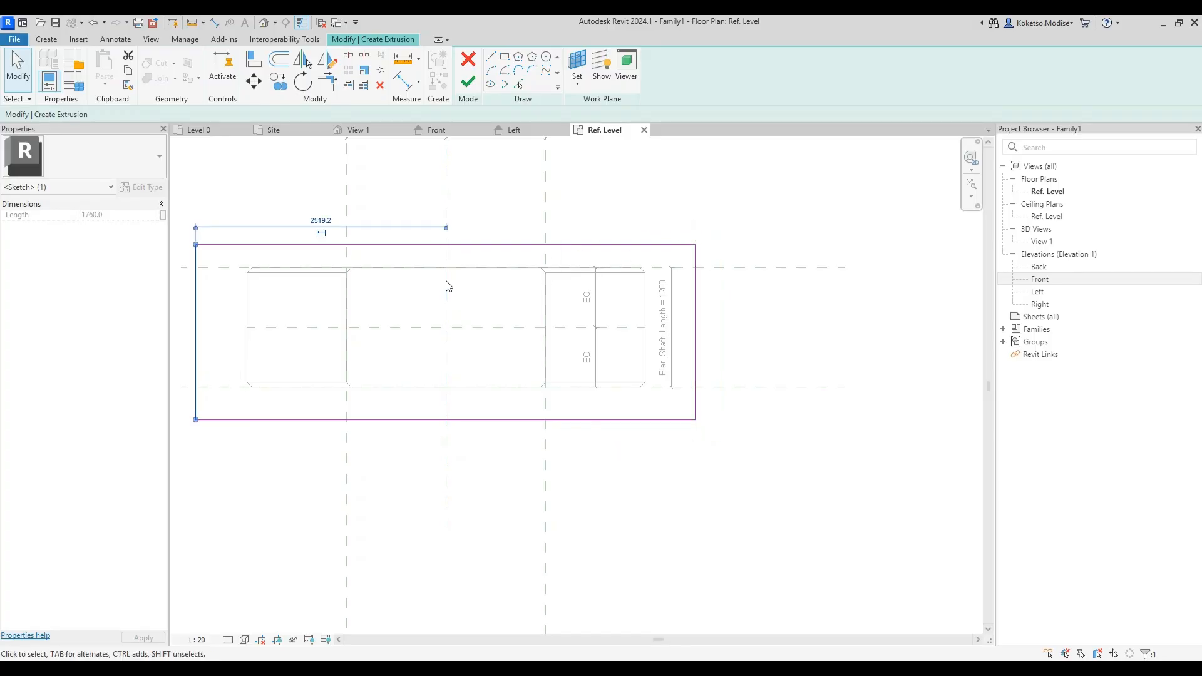
pyautogui.click(318, 222)
pyautogui.write('2500')
pyautogui.press('Return')
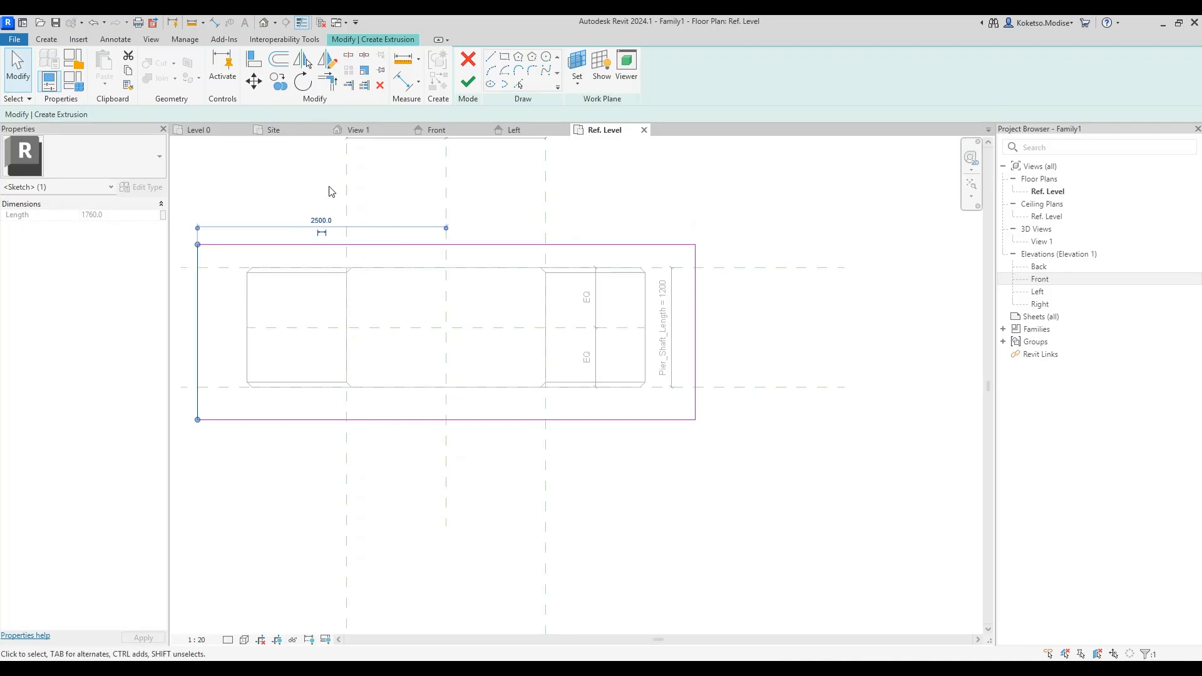
# Step: Set the upper edge of the rectangular sketch 850 mm from the horizontal centre plane
pyautogui.click(369, 245)
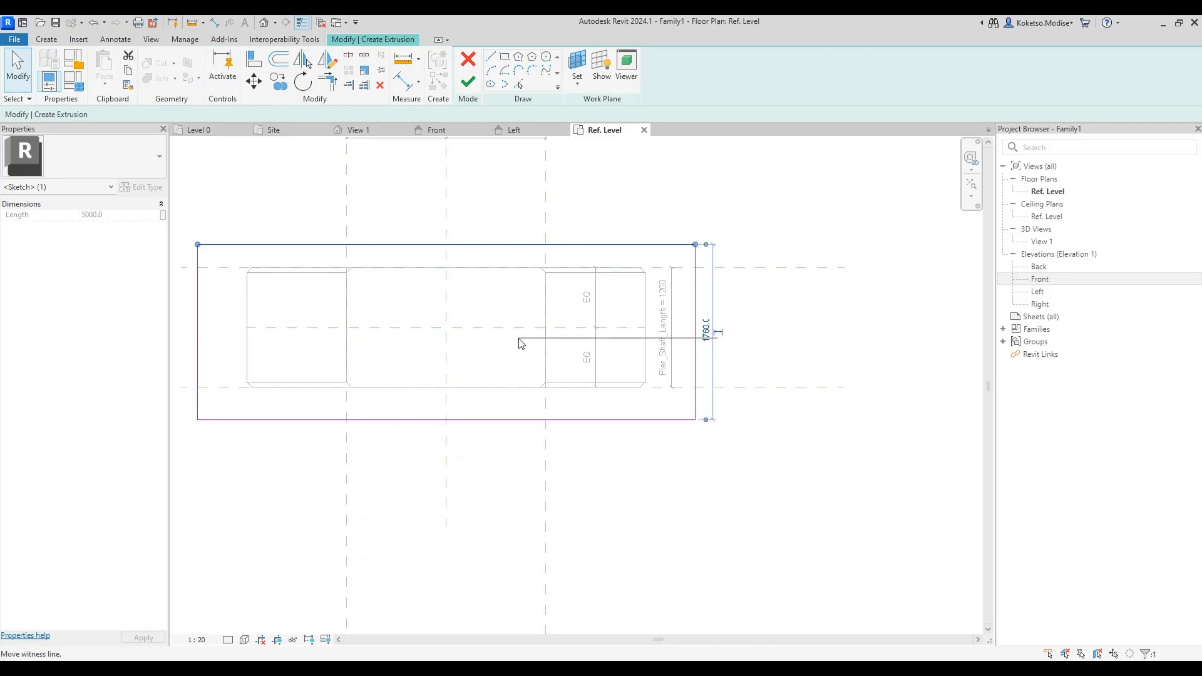
pyautogui.moveTo(520, 343); pyautogui.dragTo(517, 336)
pyautogui.click(706, 286)
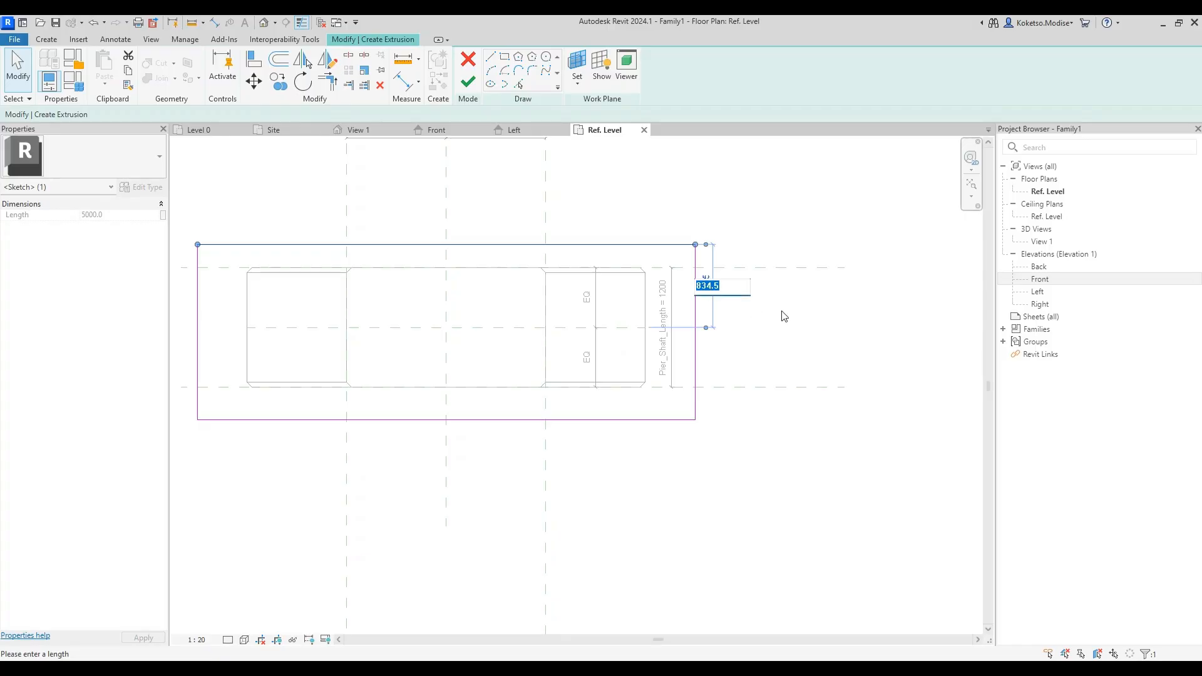
pyautogui.press('Return')
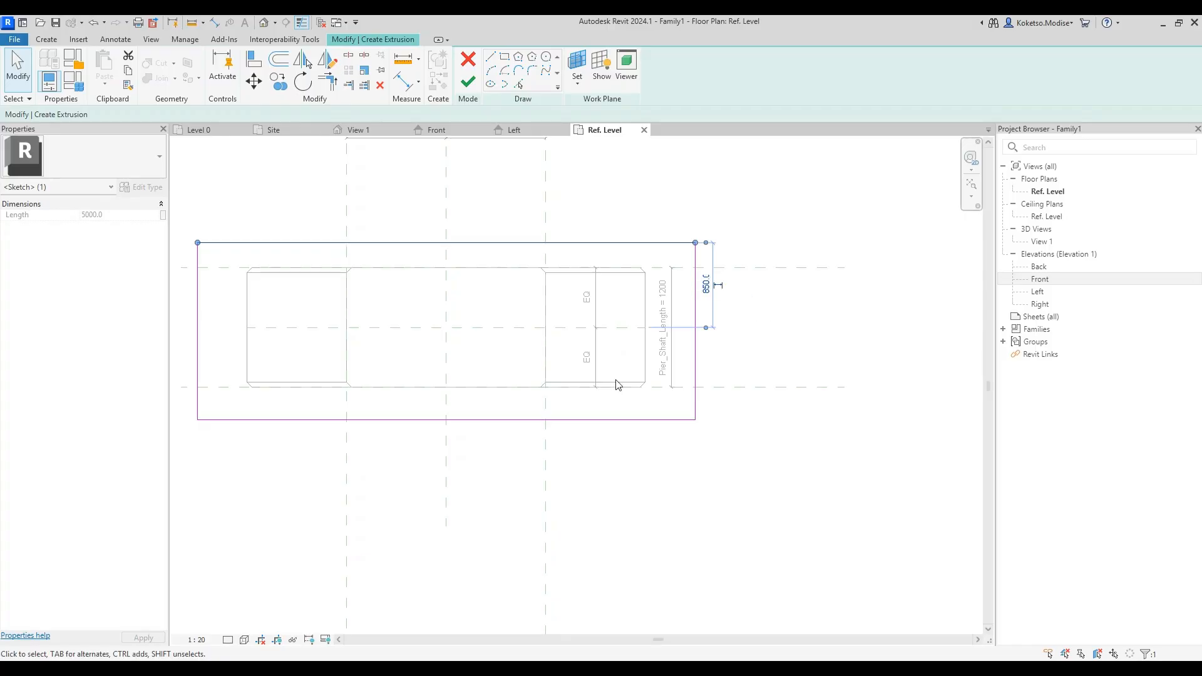
# Step: Move the sketch's lower edge to 1700 mm from the upper edge and finish the extrusion
pyautogui.click(599, 420)
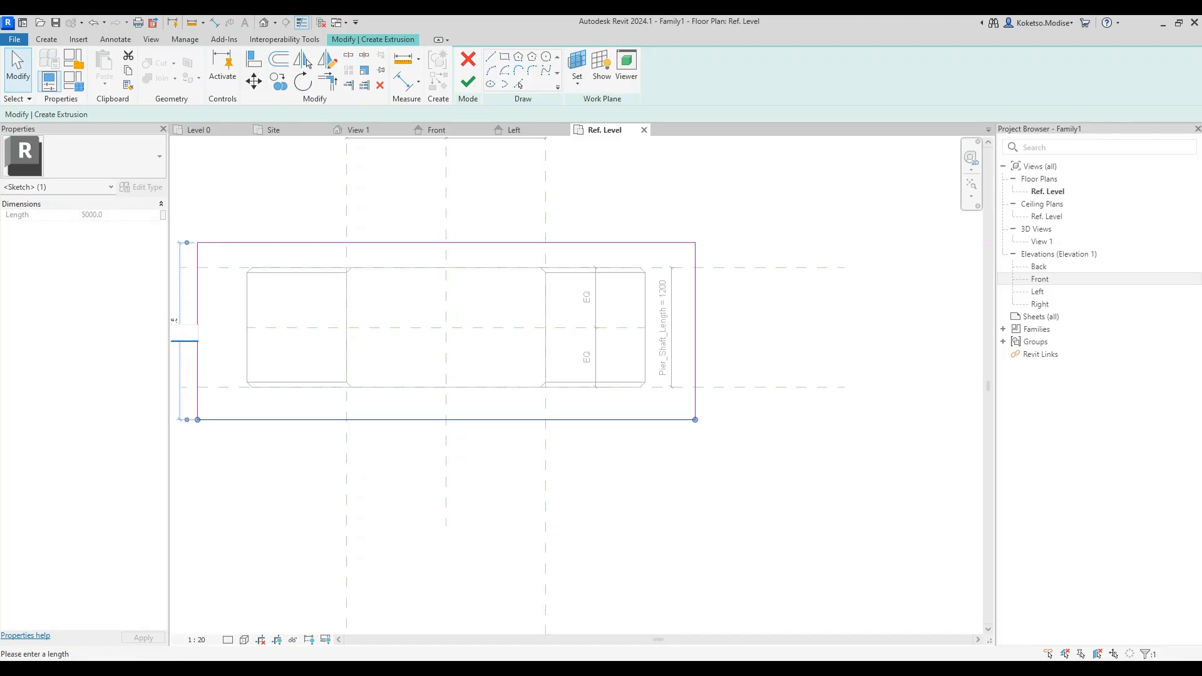
pyautogui.press('Return')
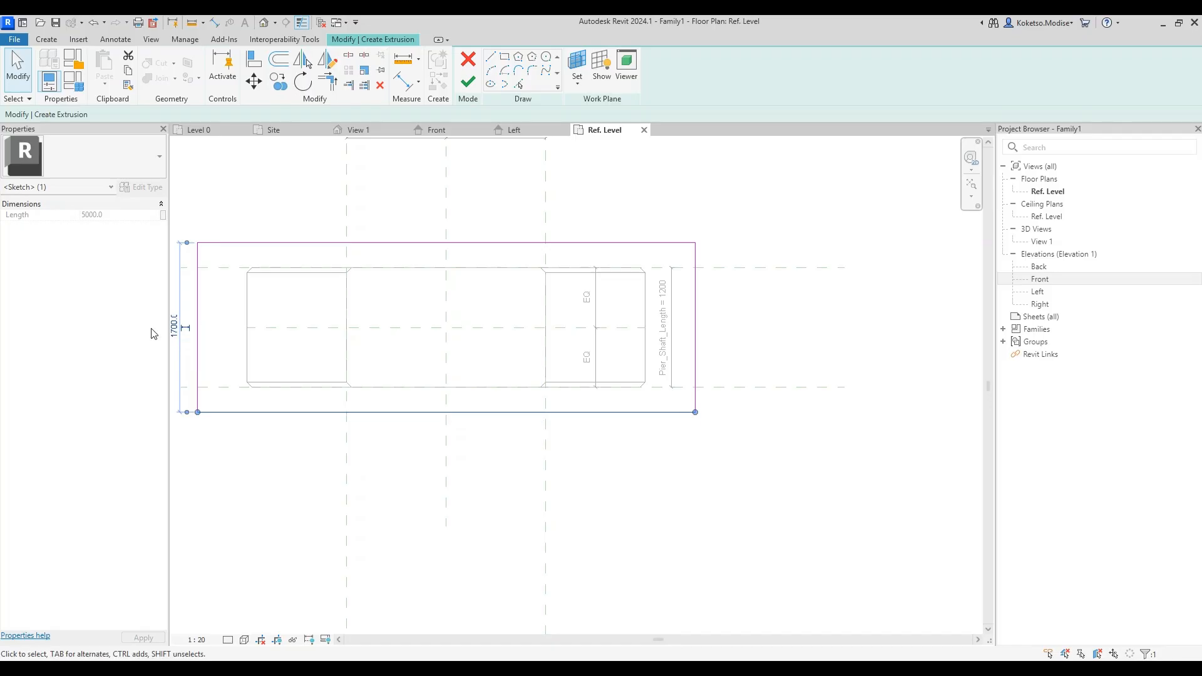
pyautogui.click(351, 338)
pyautogui.scroll(-1, 352, 334)
pyautogui.click(469, 81)
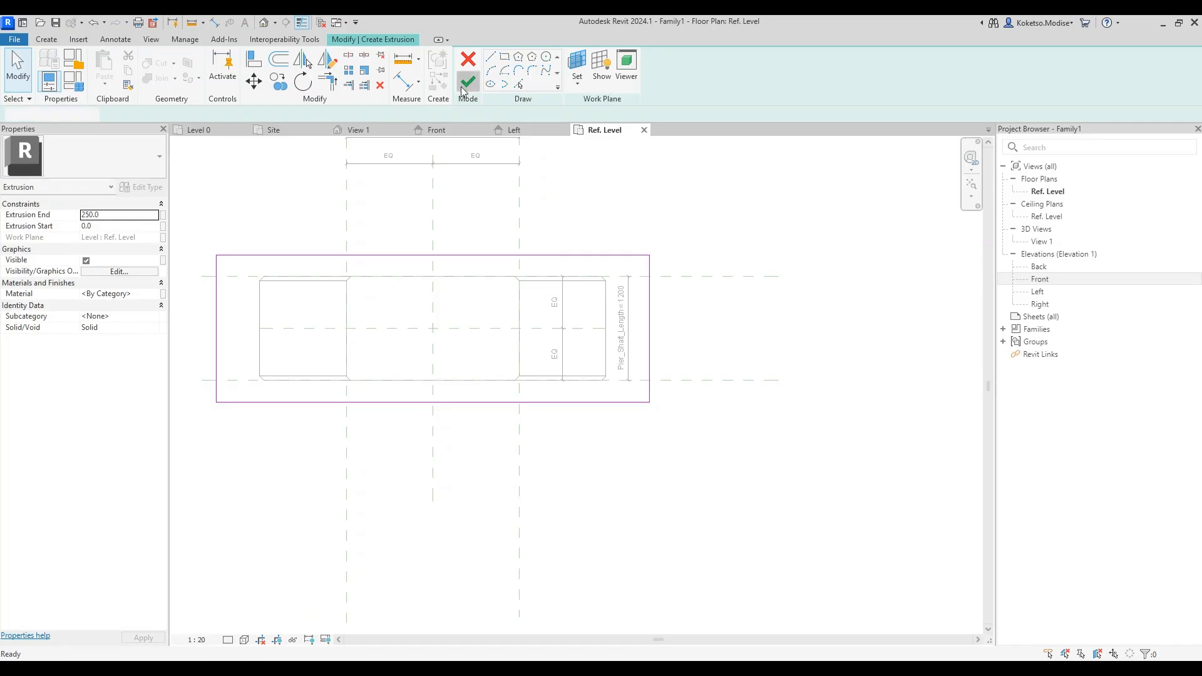
# Step: In the Front elevation, extend the base extrusion downward from the Ref. Level and set its depth to 1500 mm
pyautogui.click(437, 129)
pyautogui.scroll(2, 450, 354)
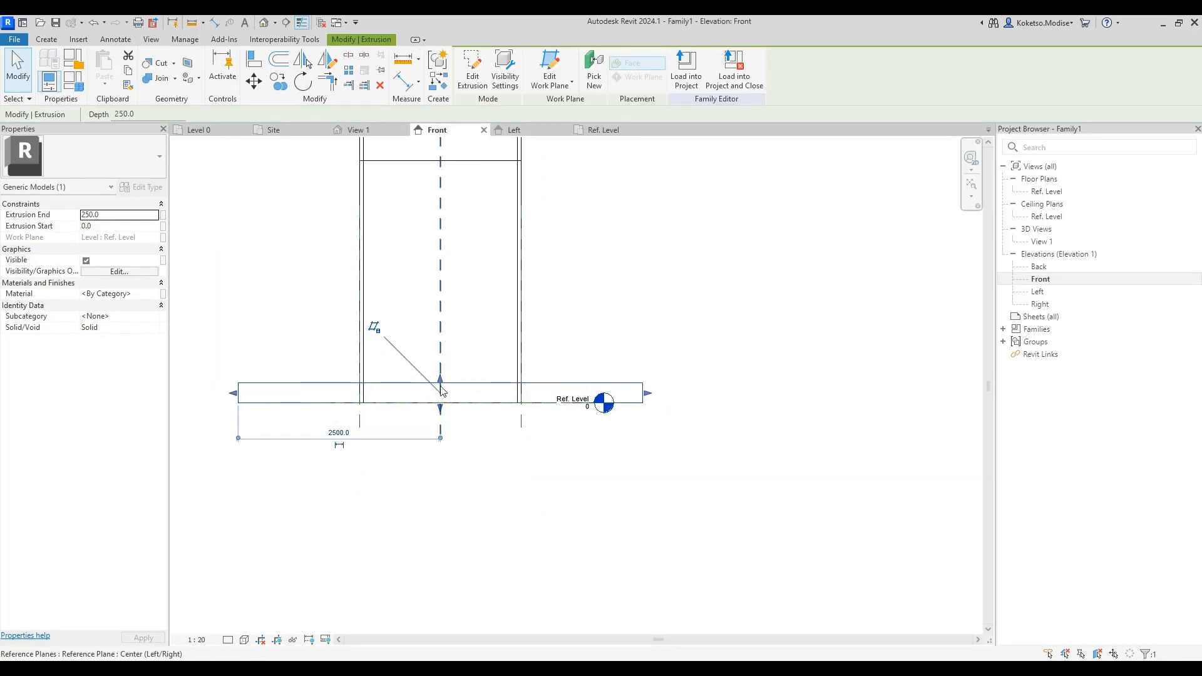
pyautogui.moveTo(441, 410); pyautogui.dragTo(479, 524)
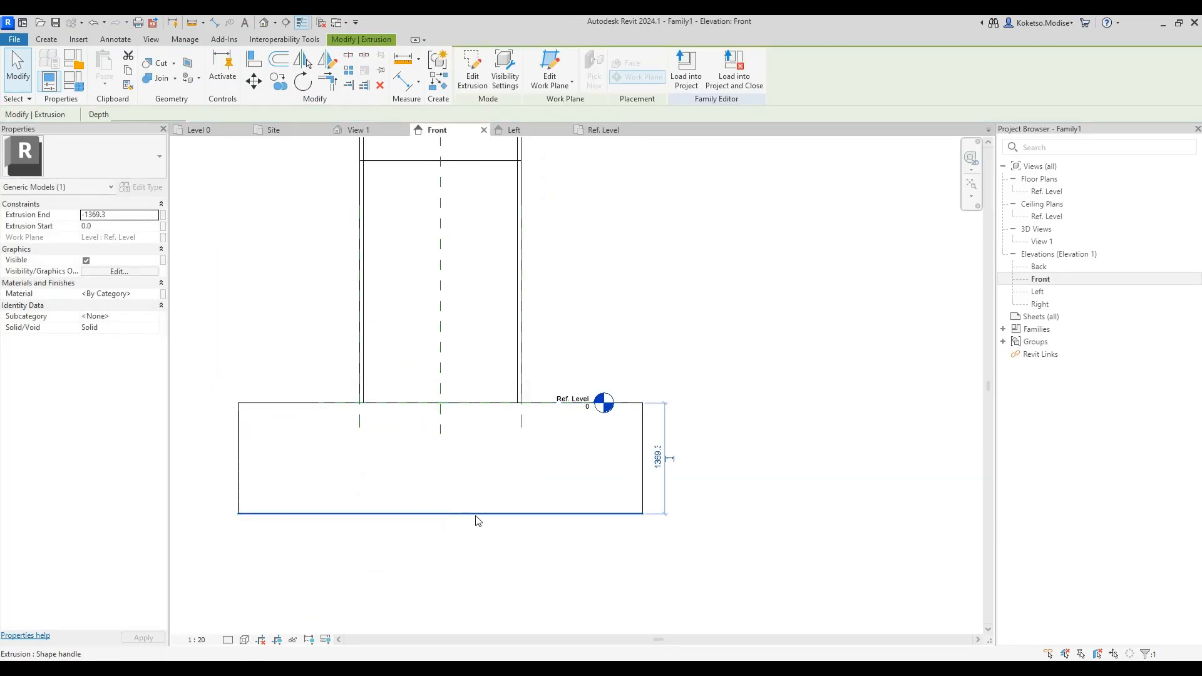
pyautogui.click(657, 457)
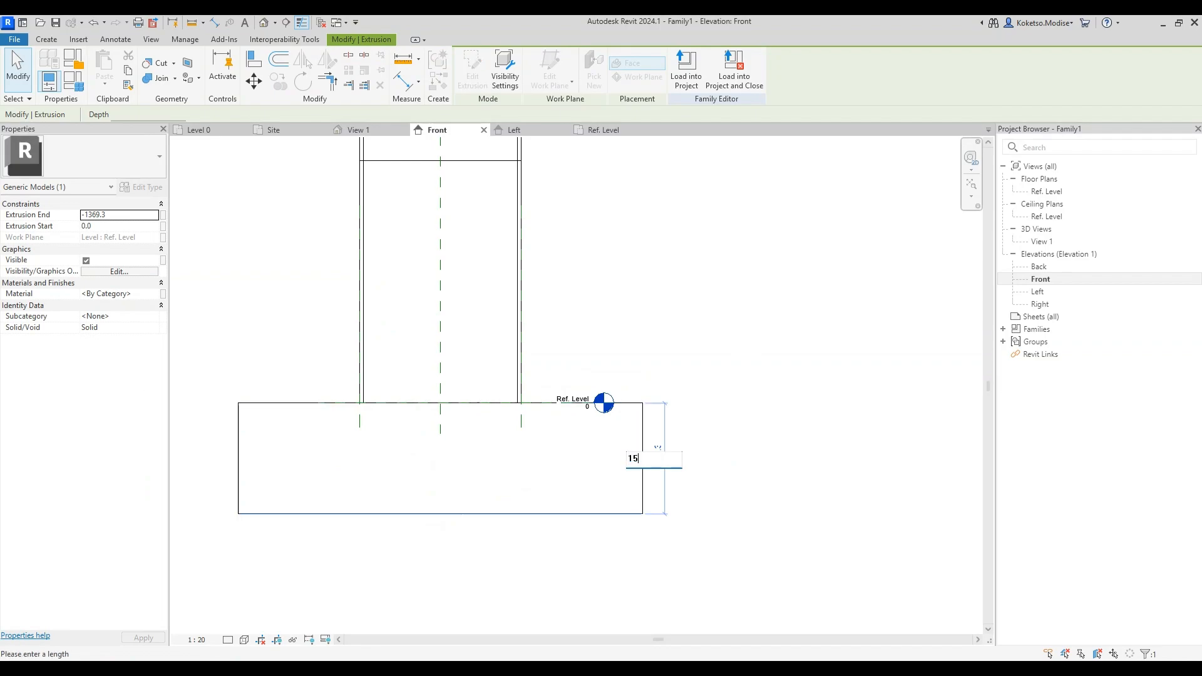
pyautogui.write('1500')
pyautogui.press('Return')
# Step: Set the depth of the base extrusion below the Ref. Level to 1200 mm
pyautogui.click(658, 464)
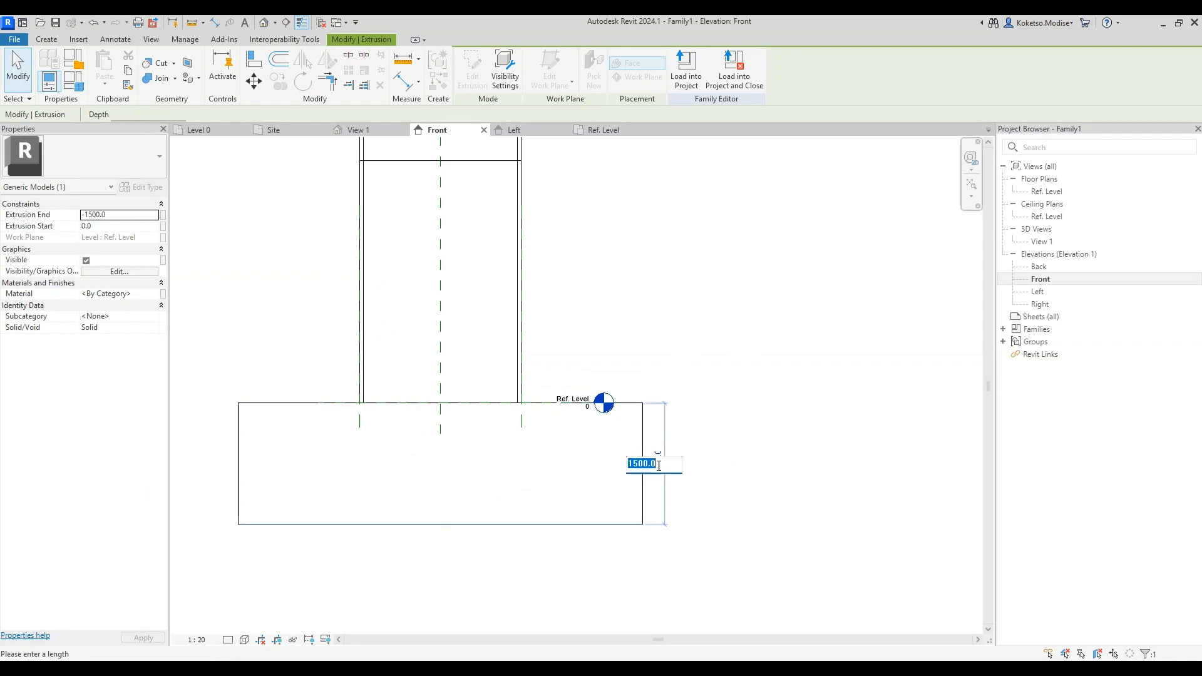
pyautogui.write('1200')
pyautogui.press('Return')
pyautogui.click(551, 236)
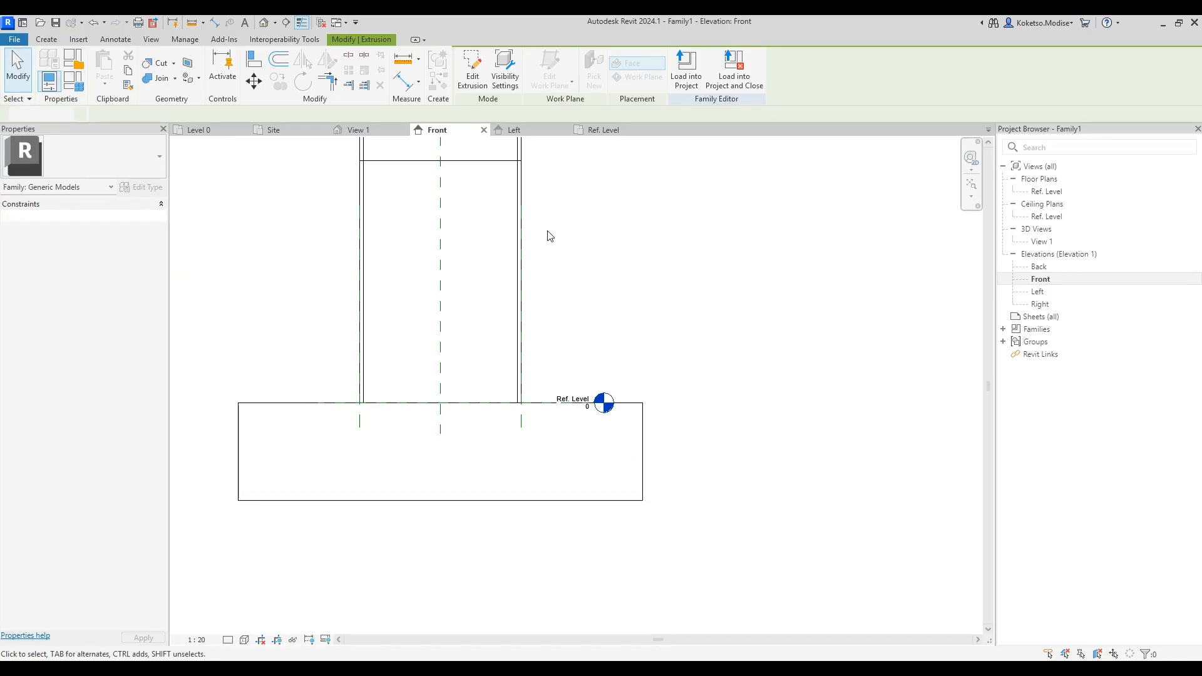
# Step: Edit the base extrusion's sketch in the Ref. Level plan, setting its upper edge 1000 mm from the centre plane
pyautogui.click(382, 133)
pyautogui.keyDown('shift'); pyautogui.moveTo(569, 461); pyautogui.dragTo(635, 478, button='middle'); pyautogui.keyUp('shift')
pyautogui.moveTo(503, 531); pyautogui.dragTo(525, 318, button='middle')
pyautogui.scroll(2, 524, 317)
pyautogui.keyDown('shift'); pyautogui.moveTo(535, 377); pyautogui.dragTo(610, 324, button='middle'); pyautogui.keyUp('shift')
pyautogui.click(603, 129)
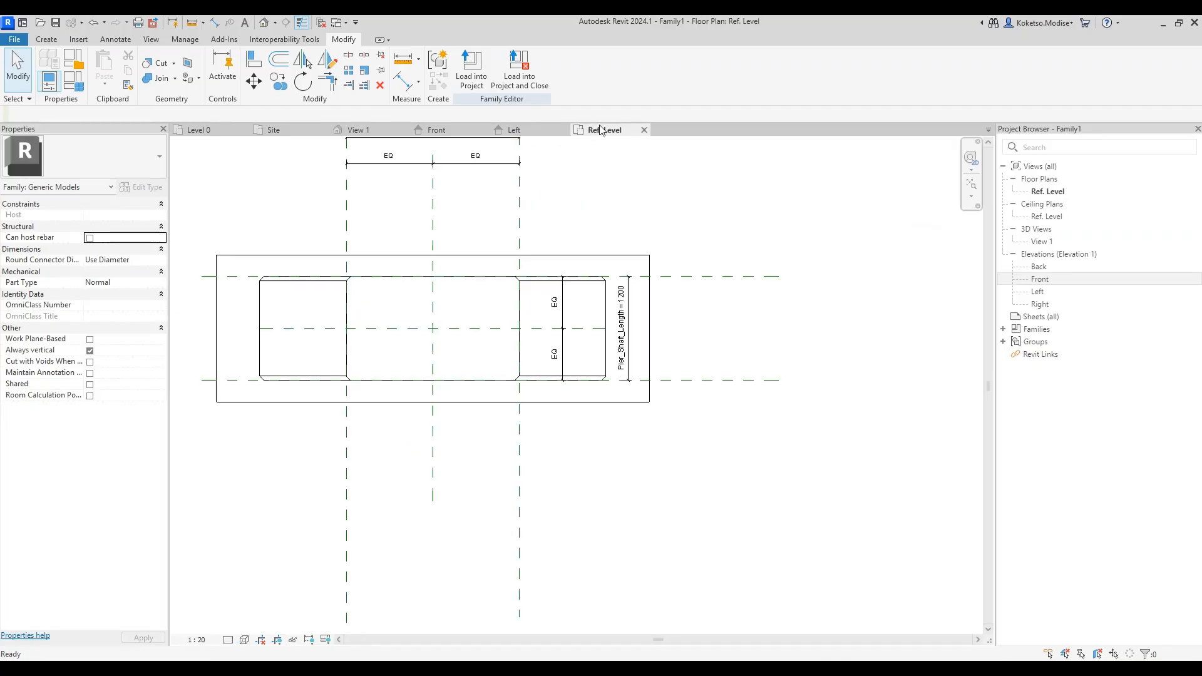
pyautogui.click(562, 255)
pyautogui.click(471, 72)
pyautogui.click(565, 256)
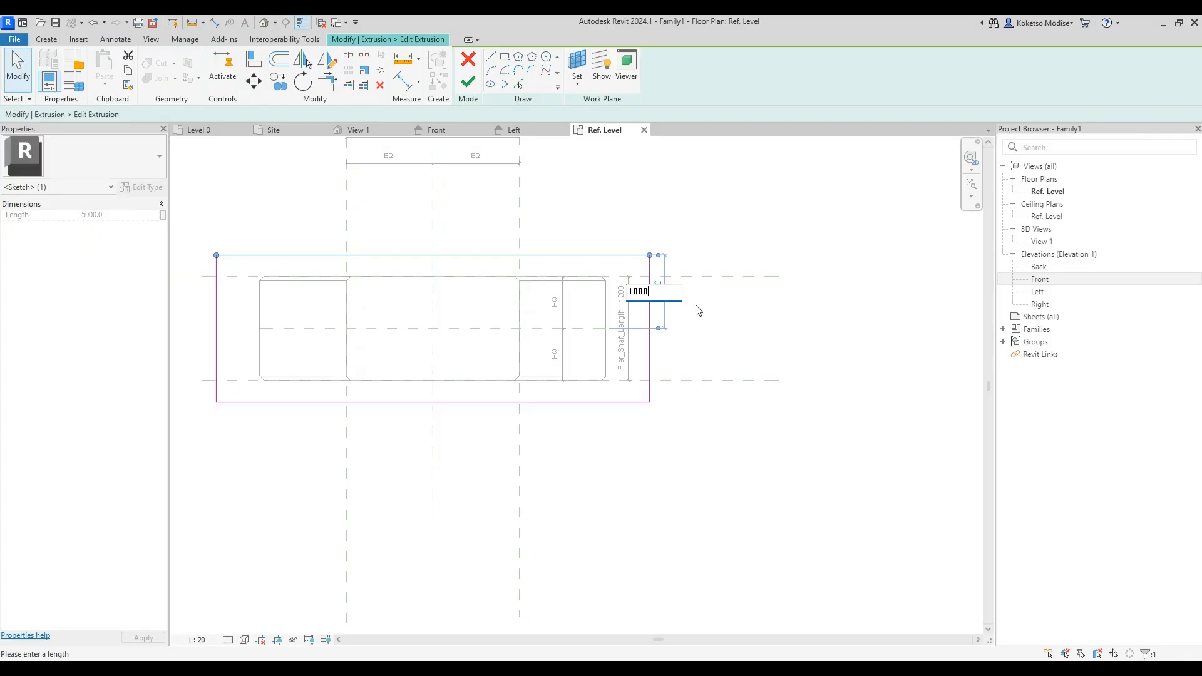
pyautogui.write('1000')
pyautogui.press('Return')
# Step: Move the base sketch's lower edge to 2000 mm from the upper edge and finish editing the extrusion
pyautogui.click(609, 409)
pyautogui.click(577, 403)
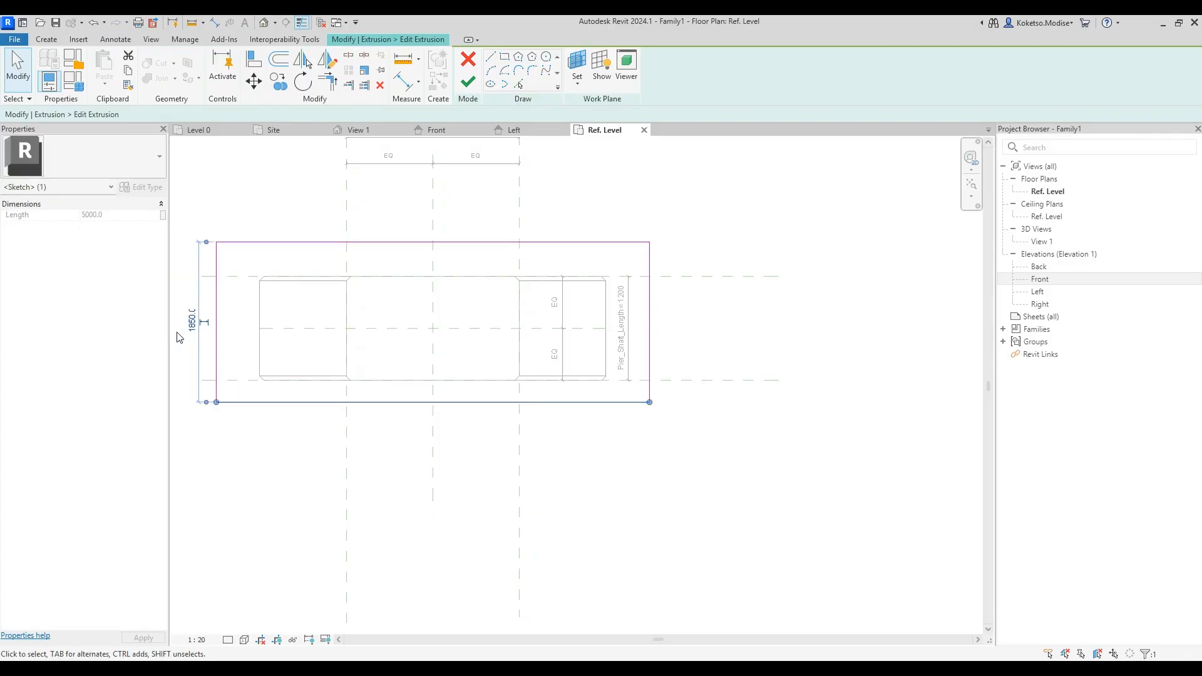
pyautogui.click(191, 321)
pyautogui.write('200.0')
pyautogui.press('Return')
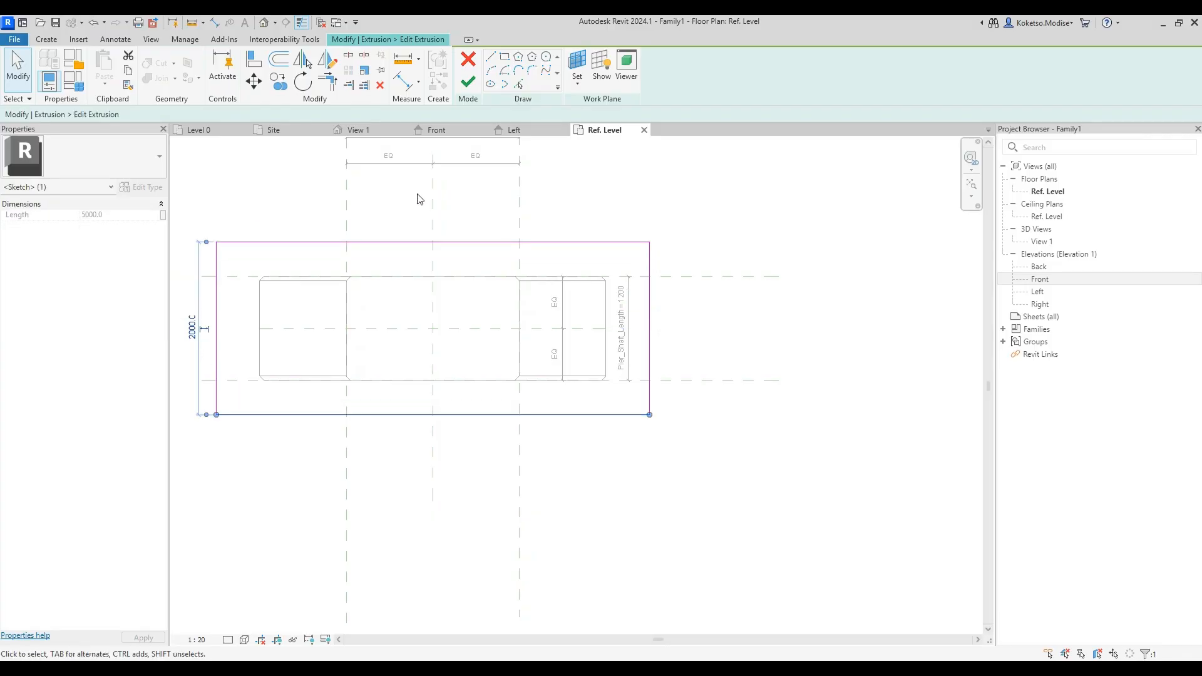
pyautogui.click(430, 224)
pyautogui.moveTo(432, 231); pyautogui.dragTo(491, 261, button='middle')
pyautogui.click(468, 82)
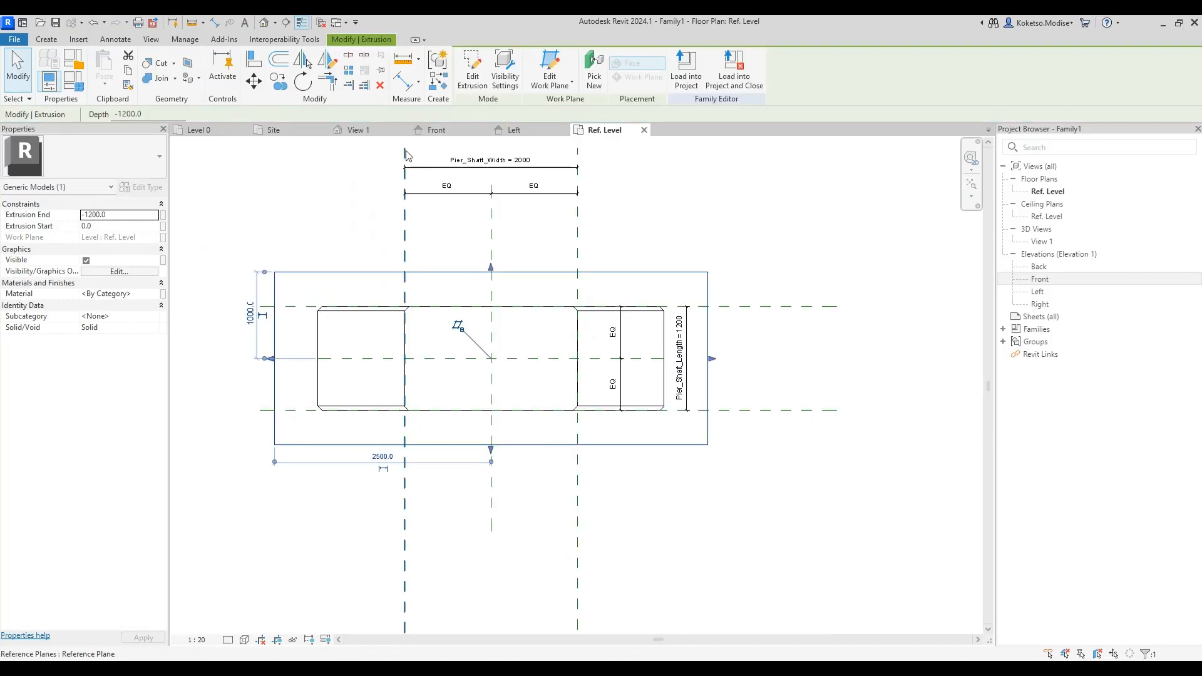
pyautogui.press('Escape')
# Step: Start a new extrusion in the Ref. Level plan and sketch a circle with a radius of about 300 mm at the centre-plane intersection
pyautogui.click(59, 41)
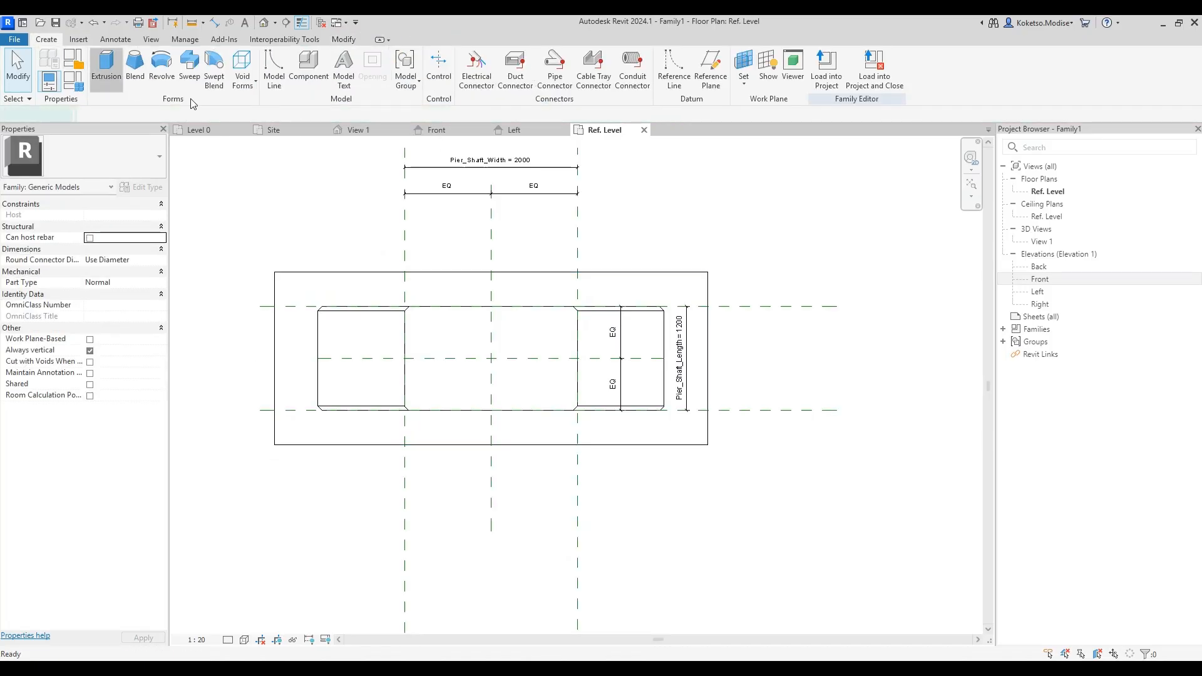
pyautogui.click(103, 68)
pyautogui.click(546, 57)
pyautogui.scroll(2, 492, 318)
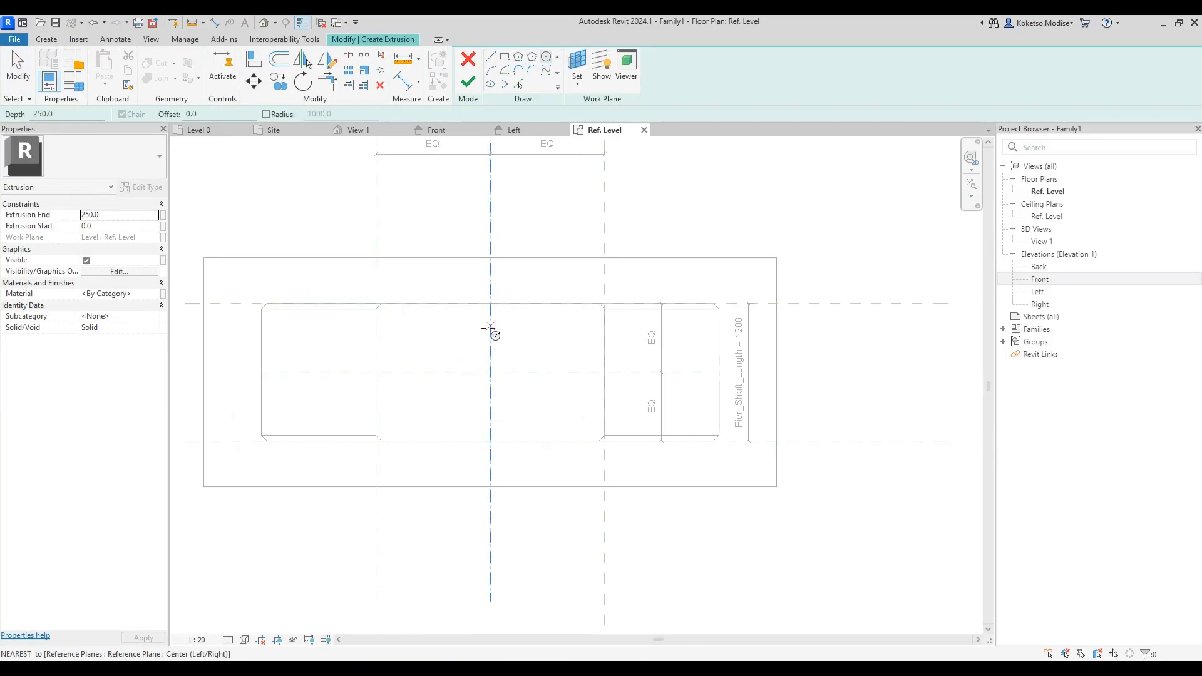
pyautogui.click(493, 354)
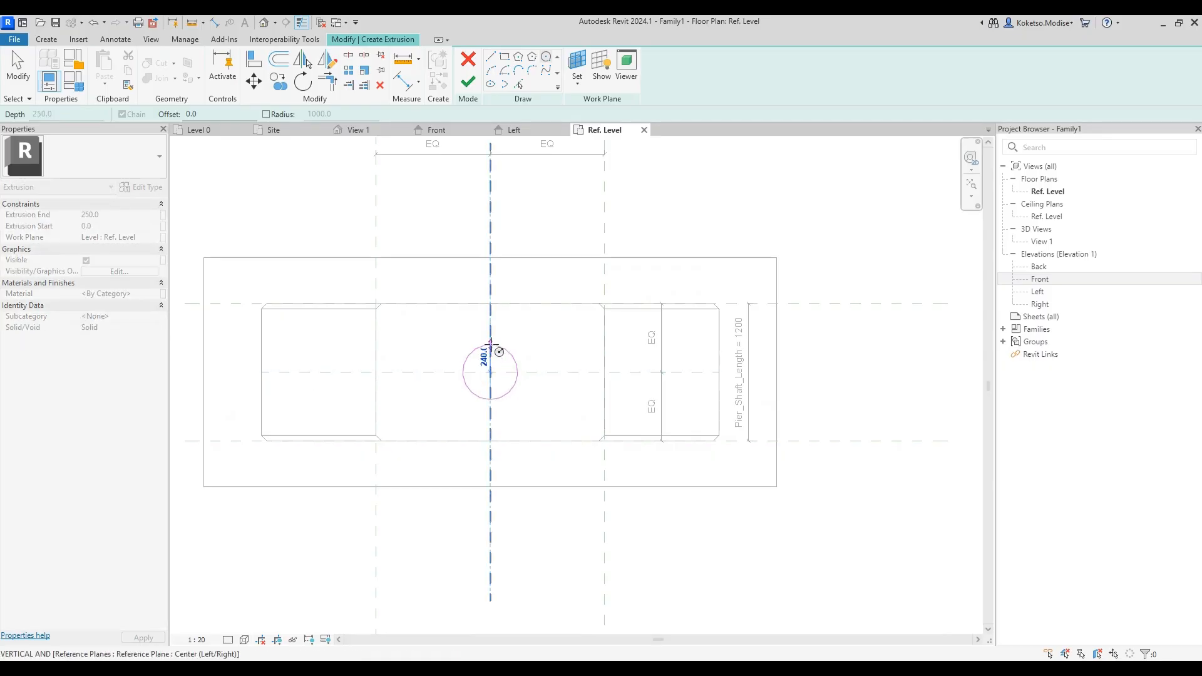
pyautogui.click(491, 338)
pyautogui.scroll(-1, 492, 339)
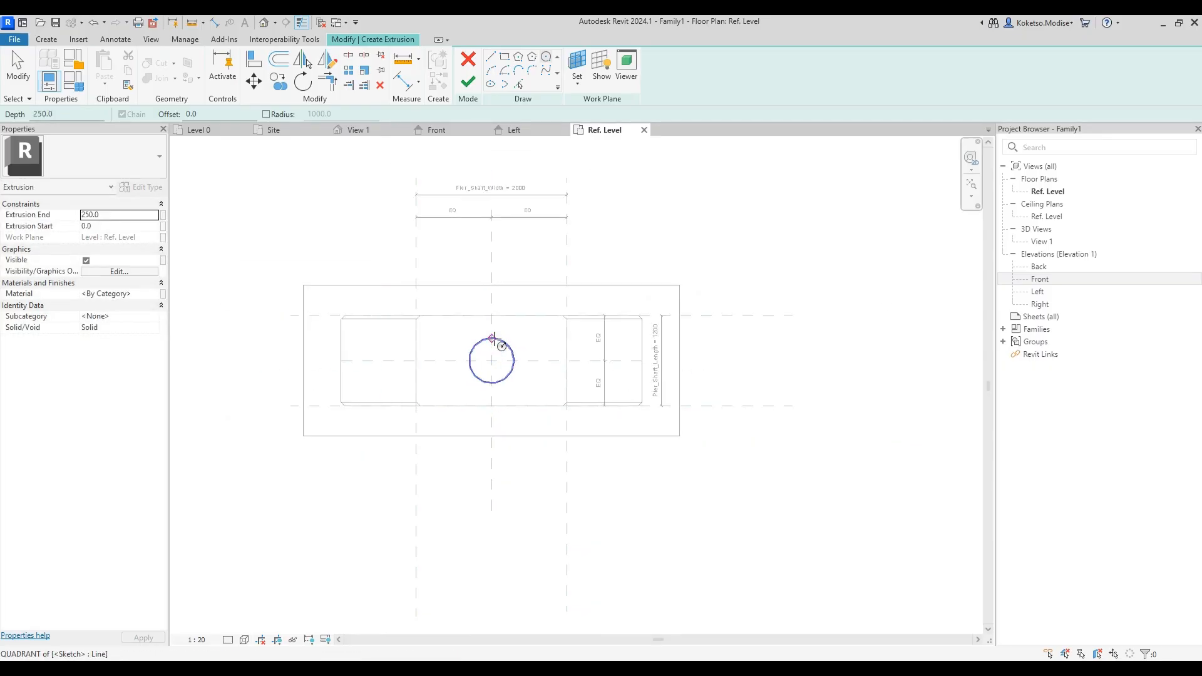
pyautogui.press('Escape')
pyautogui.press('Escape')
pyautogui.scroll(1, 489, 357)
# Step: Copy the circle along the horizontal centre plane to the shaft's left reference plane and the pier head's left edge
pyautogui.click(279, 81)
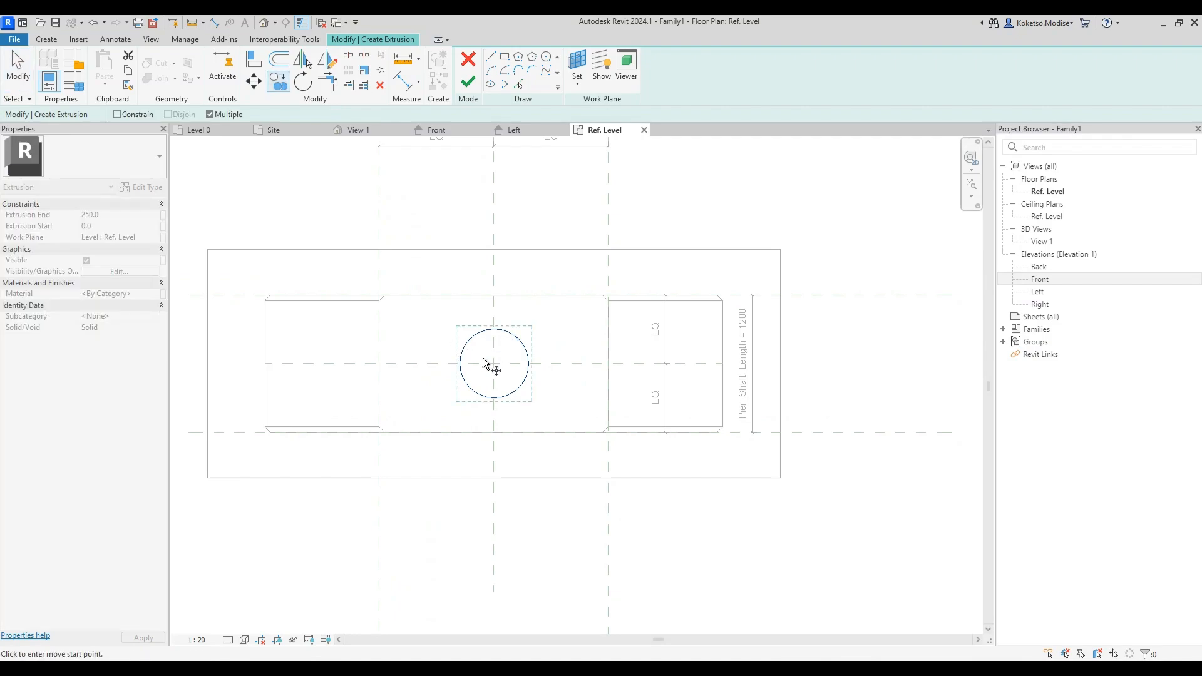
pyautogui.click(494, 364)
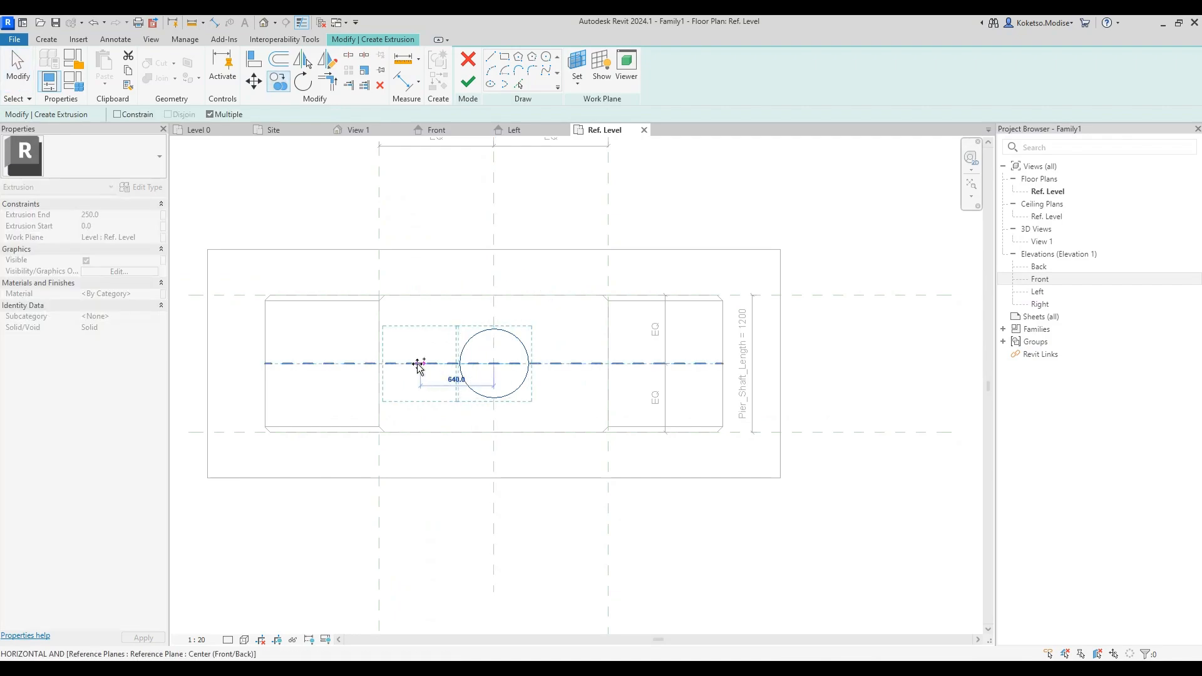
pyautogui.click(380, 364)
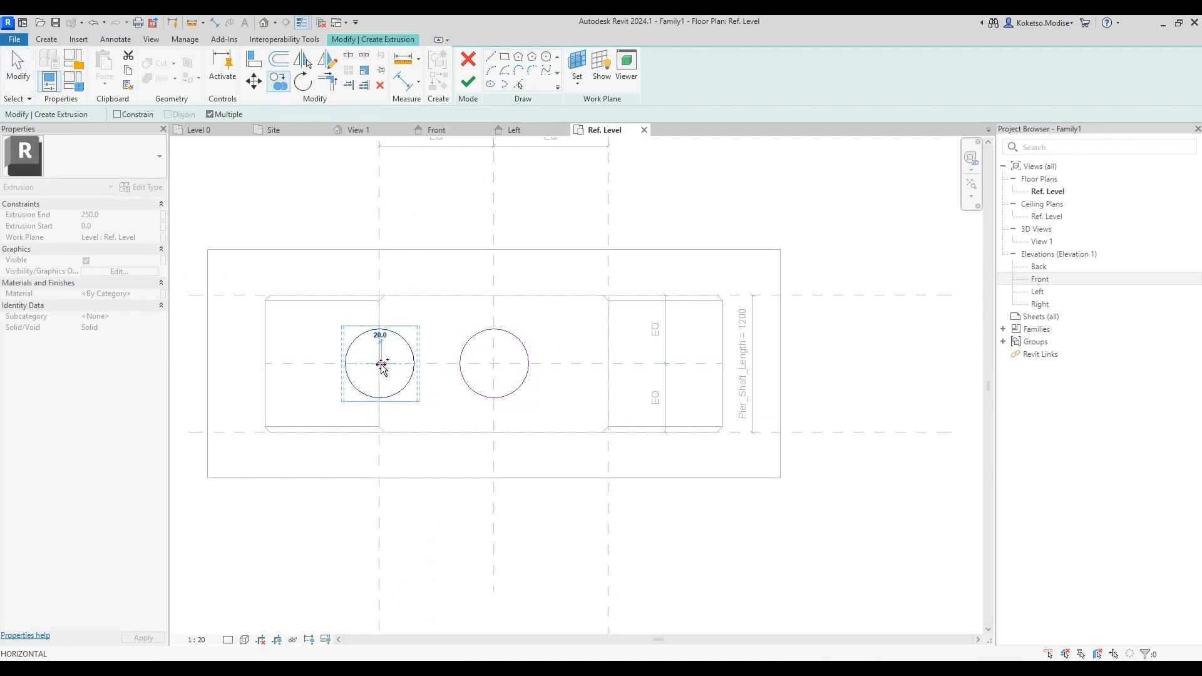
pyautogui.click(265, 363)
pyautogui.press('Escape')
# Step: Copy the two left circles straight up to form a second row near the base's upper edge
pyautogui.moveTo(422, 435); pyautogui.dragTo(221, 323)
pyautogui.click(260, 329)
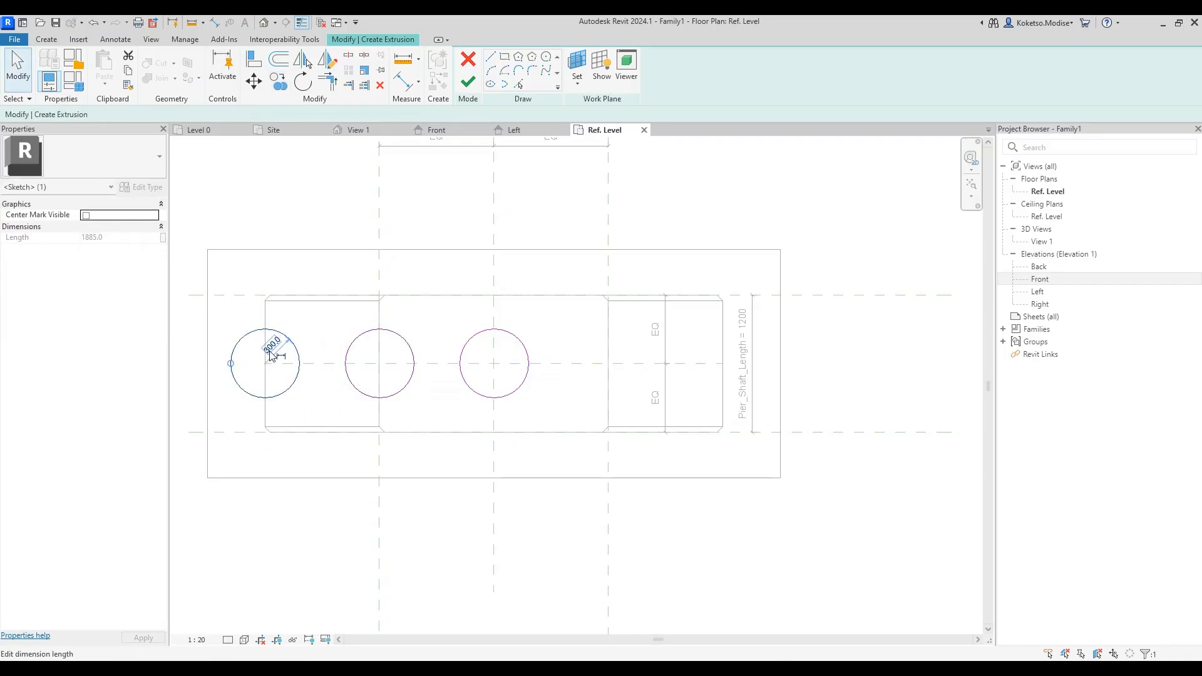
pyautogui.press('Escape')
pyautogui.moveTo(438, 304); pyautogui.dragTo(220, 451)
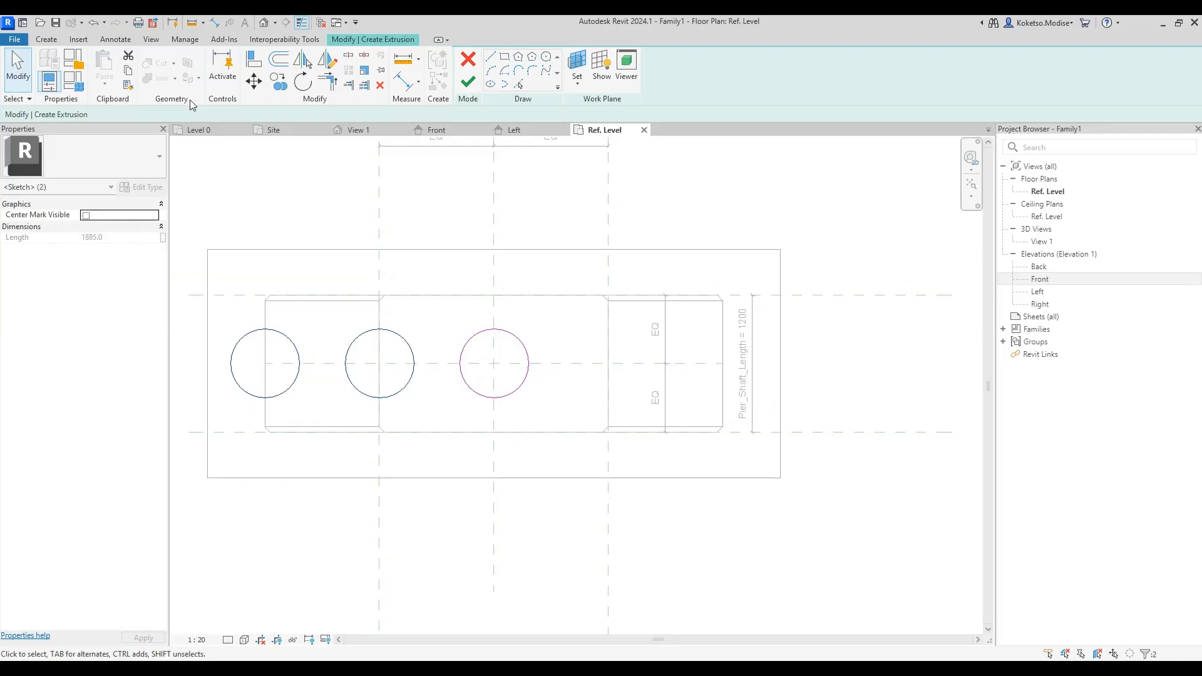
pyautogui.click(279, 82)
pyautogui.click(265, 363)
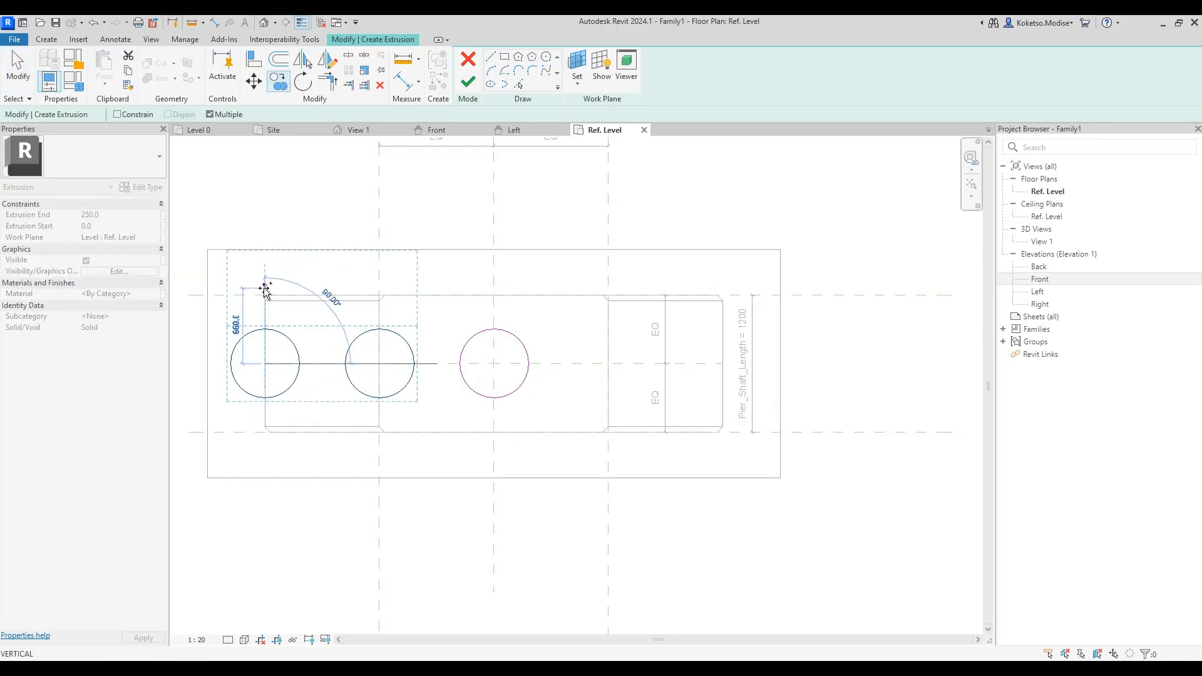
pyautogui.click(265, 284)
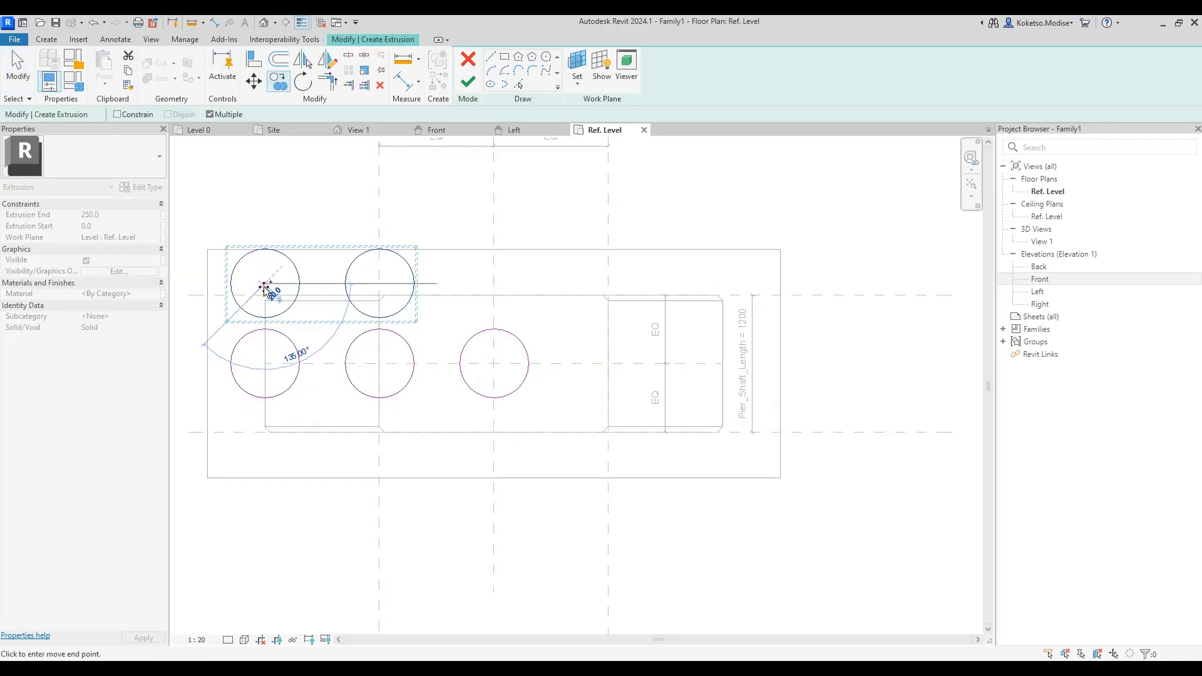
pyautogui.press('Escape')
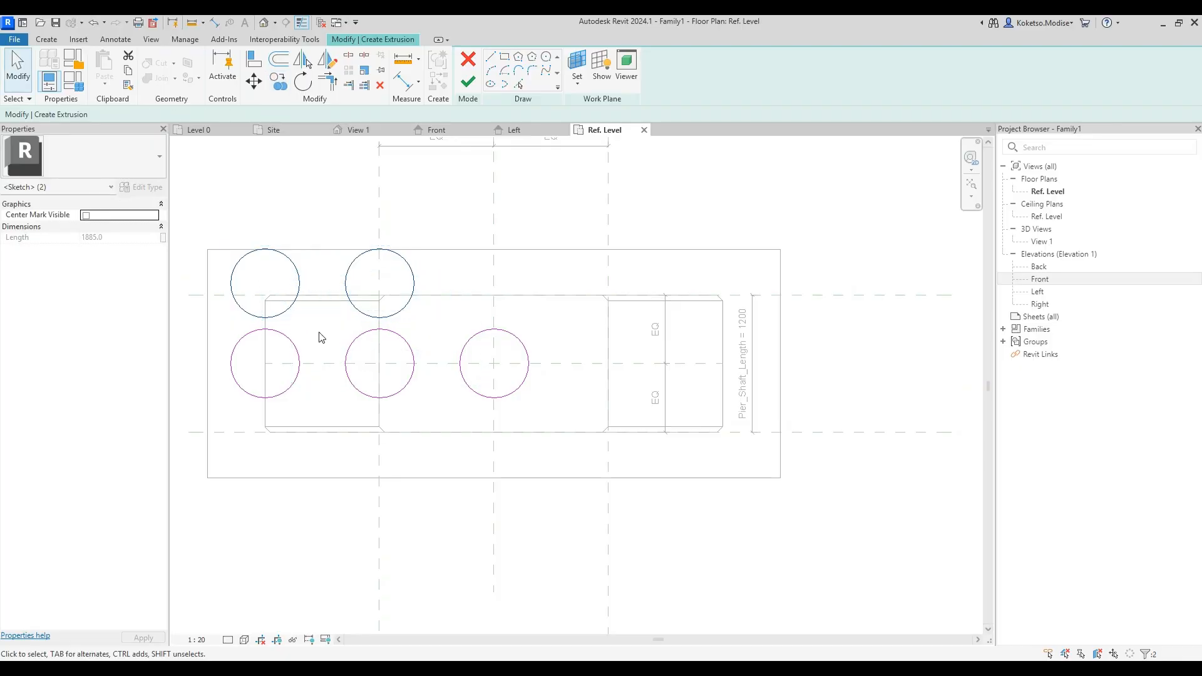
# Step: Delete the four copied circles, keeping only the circle at the centre
pyautogui.press('Delete')
pyautogui.moveTo(412, 320); pyautogui.dragTo(270, 442)
pyautogui.press('Delete')
# Step: Set the centre circle's radius to 250 mm and finally to 200 mm
pyautogui.click(523, 344)
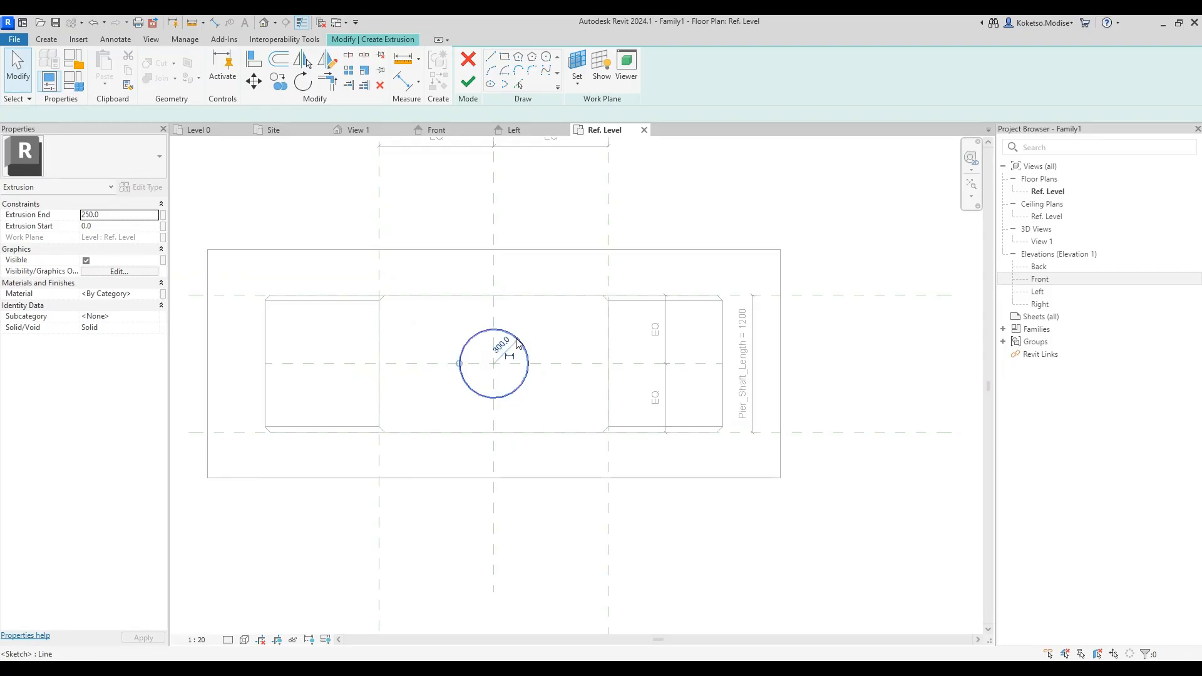
pyautogui.click(482, 343)
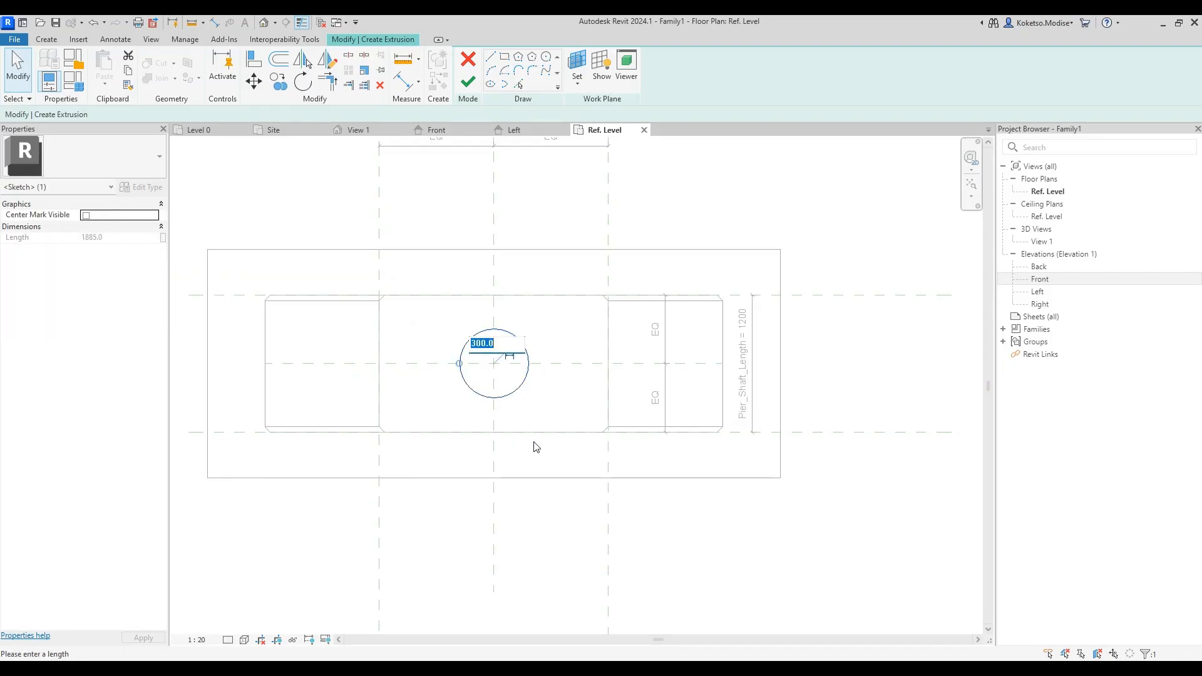
pyautogui.write('250')
pyautogui.press('Return')
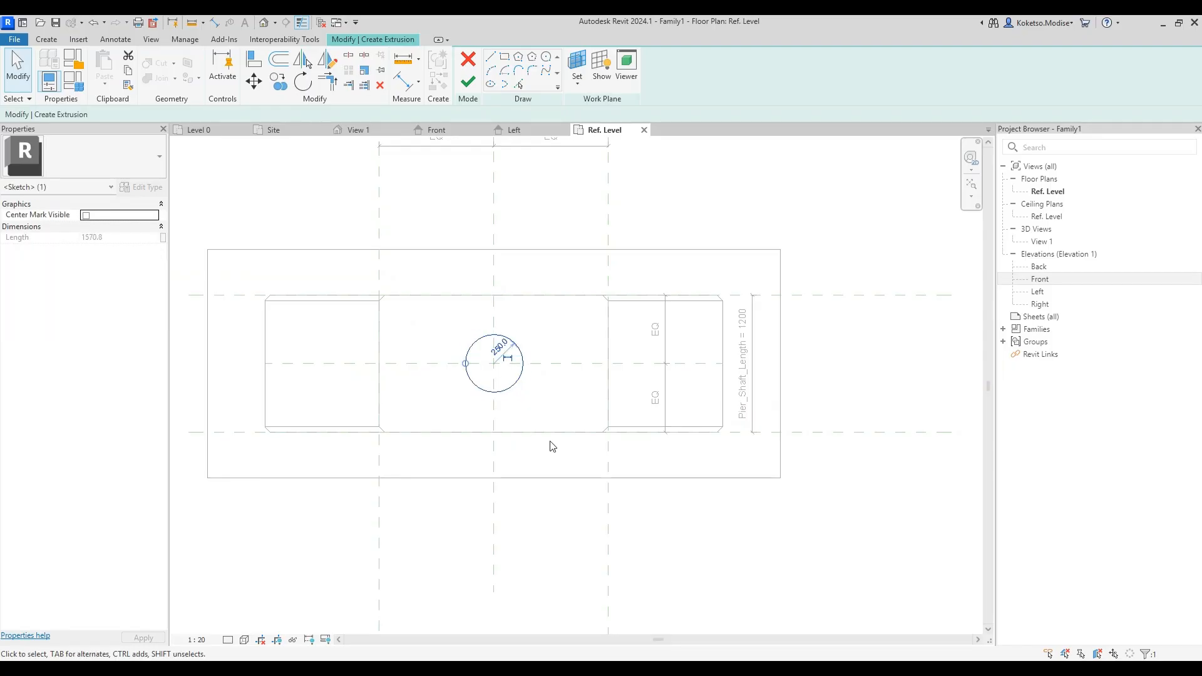
pyautogui.click(501, 343)
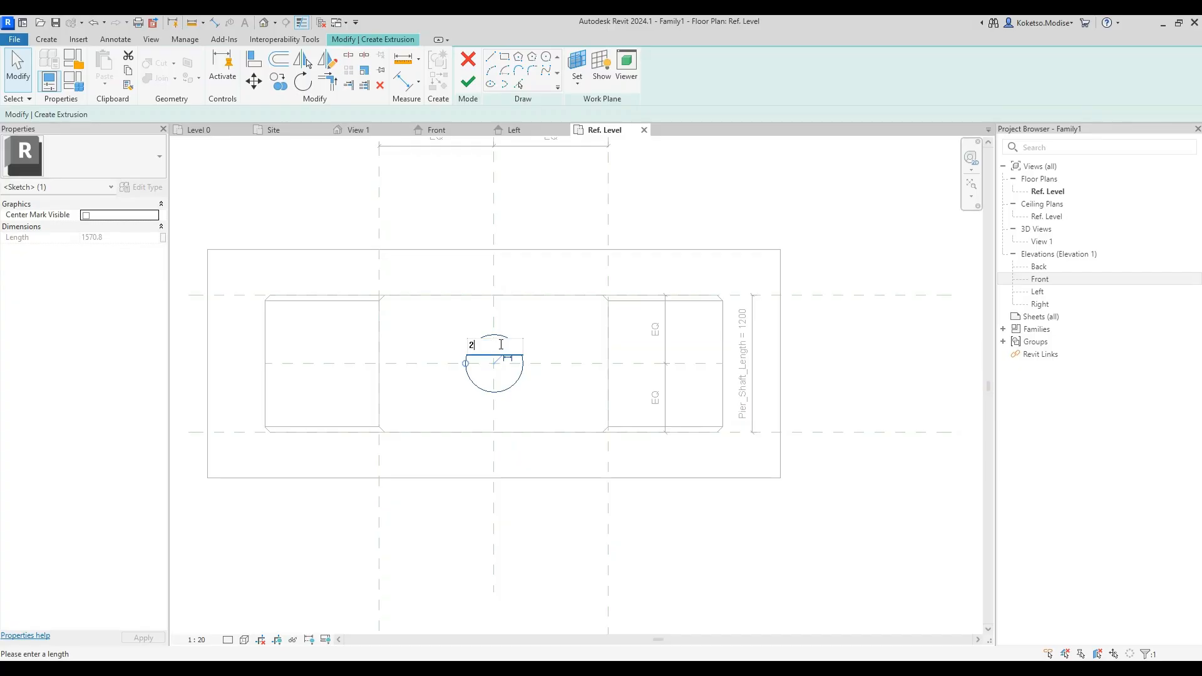
pyautogui.write('00')
pyautogui.press('Return')
# Step: Copy the 200 mm radius circle to the shaft's left reference plane and the pier head's left edge
pyautogui.click(279, 81)
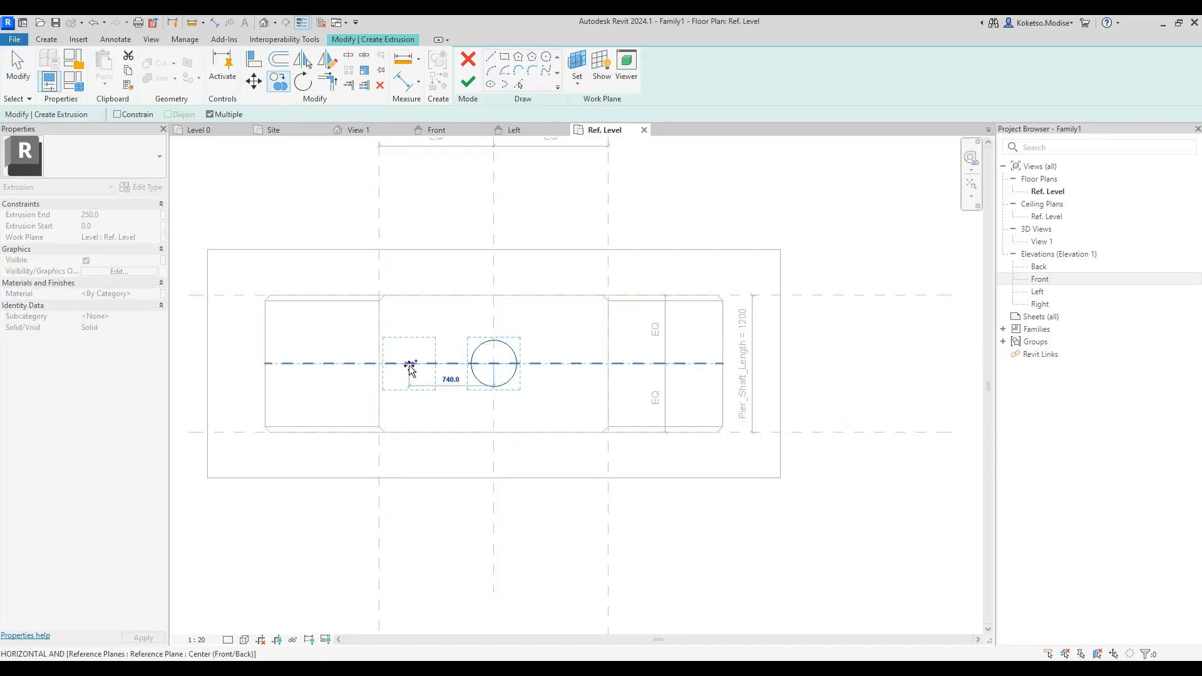
pyautogui.click(379, 364)
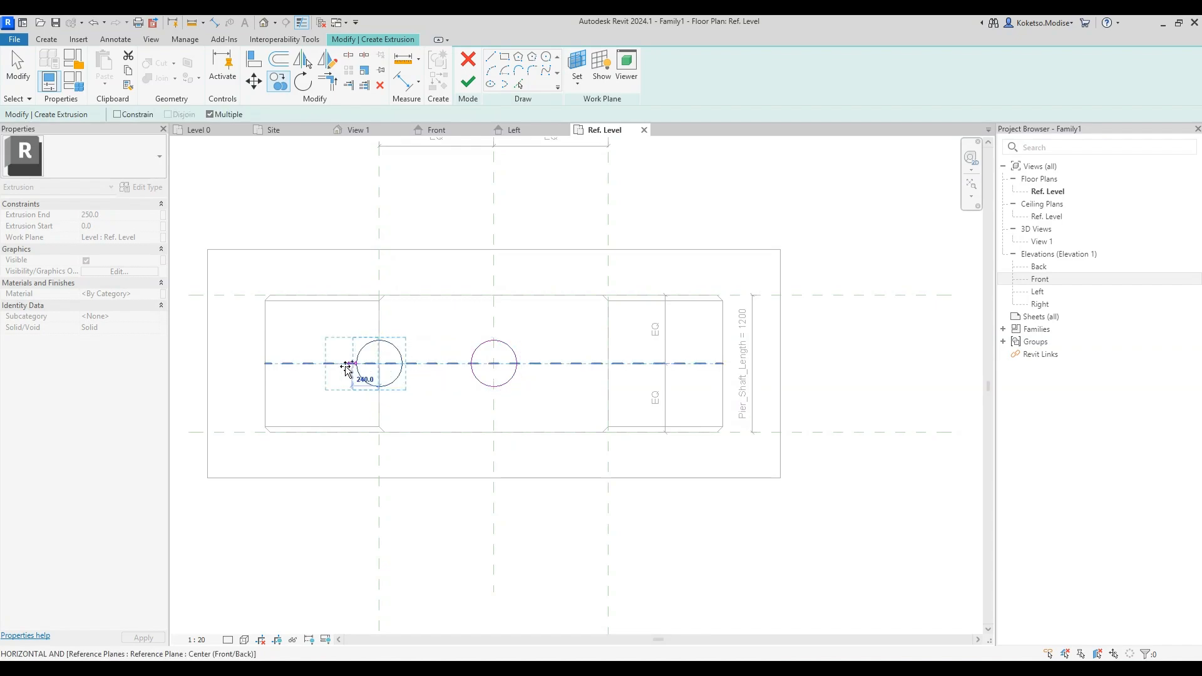
pyautogui.click(266, 363)
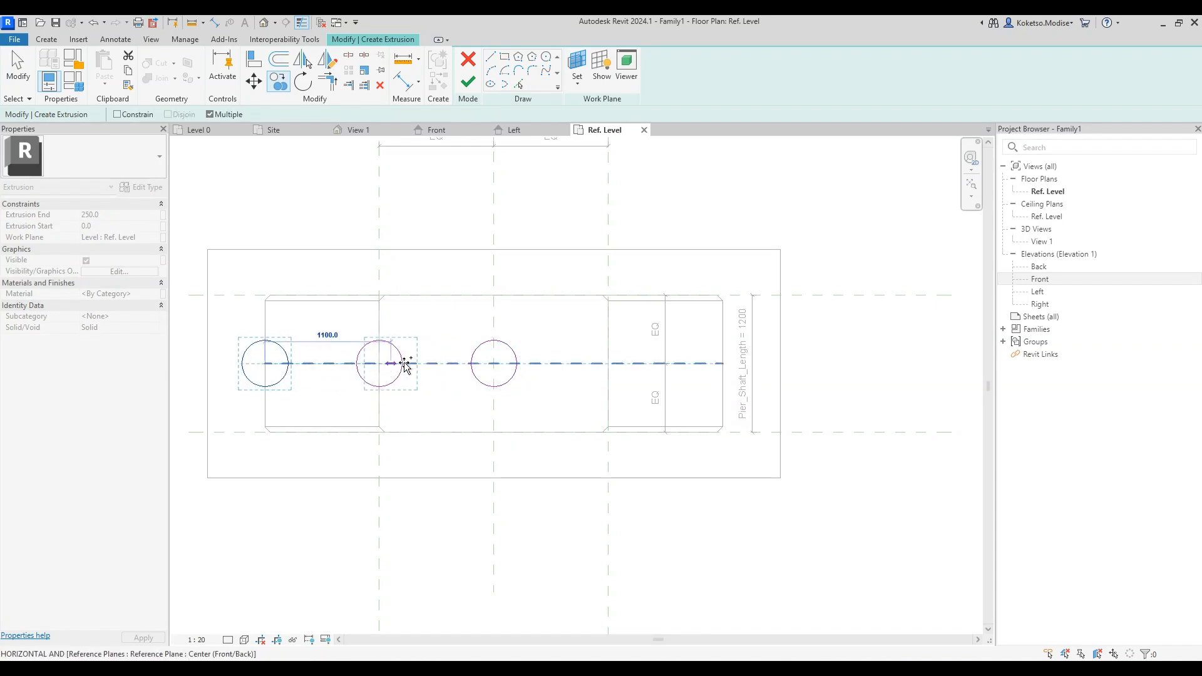
pyautogui.press('Escape')
# Step: Copy the two left circles vertically onto the upper and lower shaft reference planes
pyautogui.moveTo(534, 315); pyautogui.dragTo(371, 408)
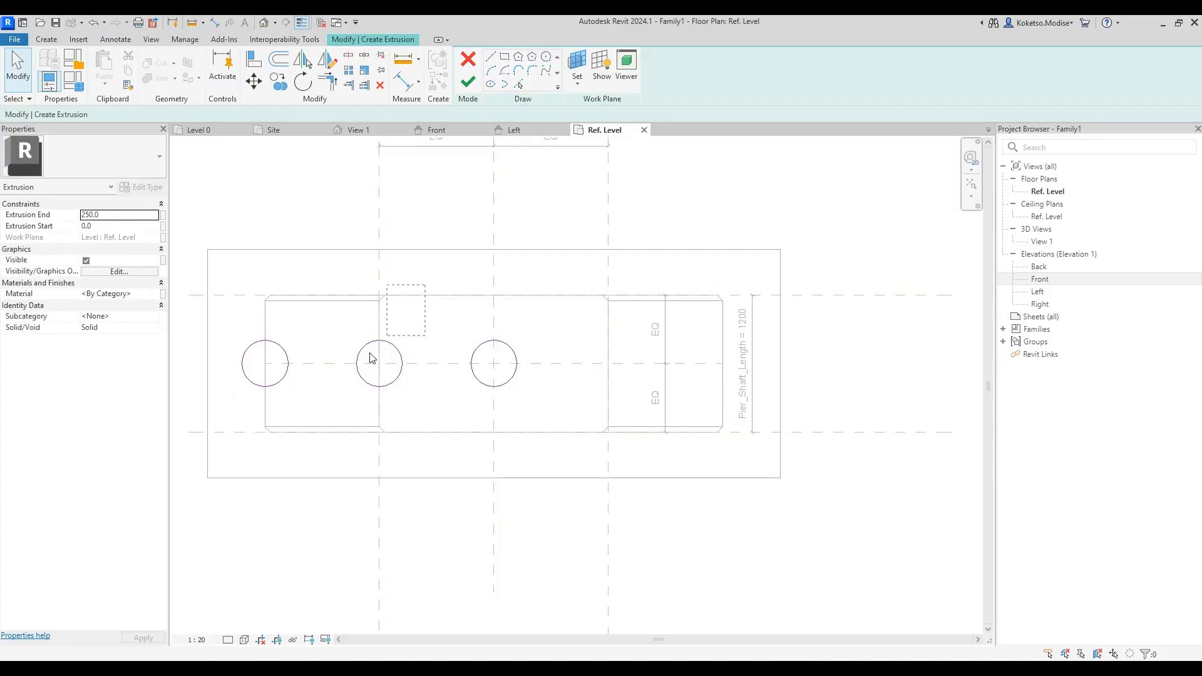
pyautogui.click(278, 88)
pyautogui.click(266, 363)
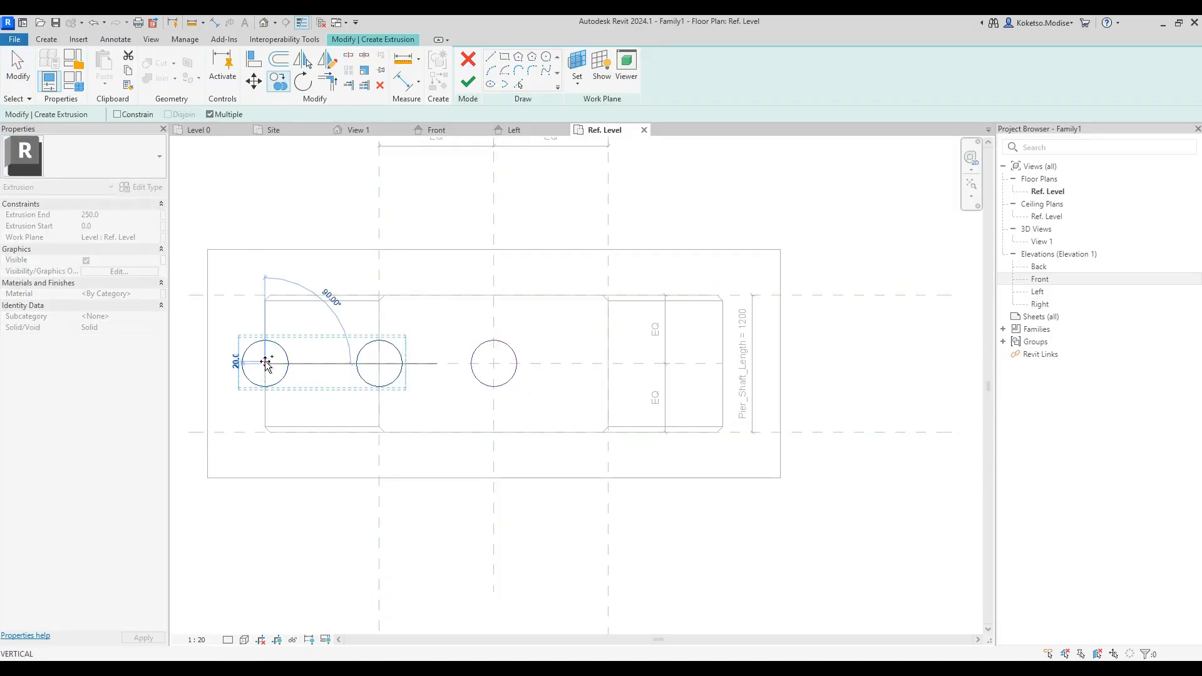
pyautogui.click(266, 295)
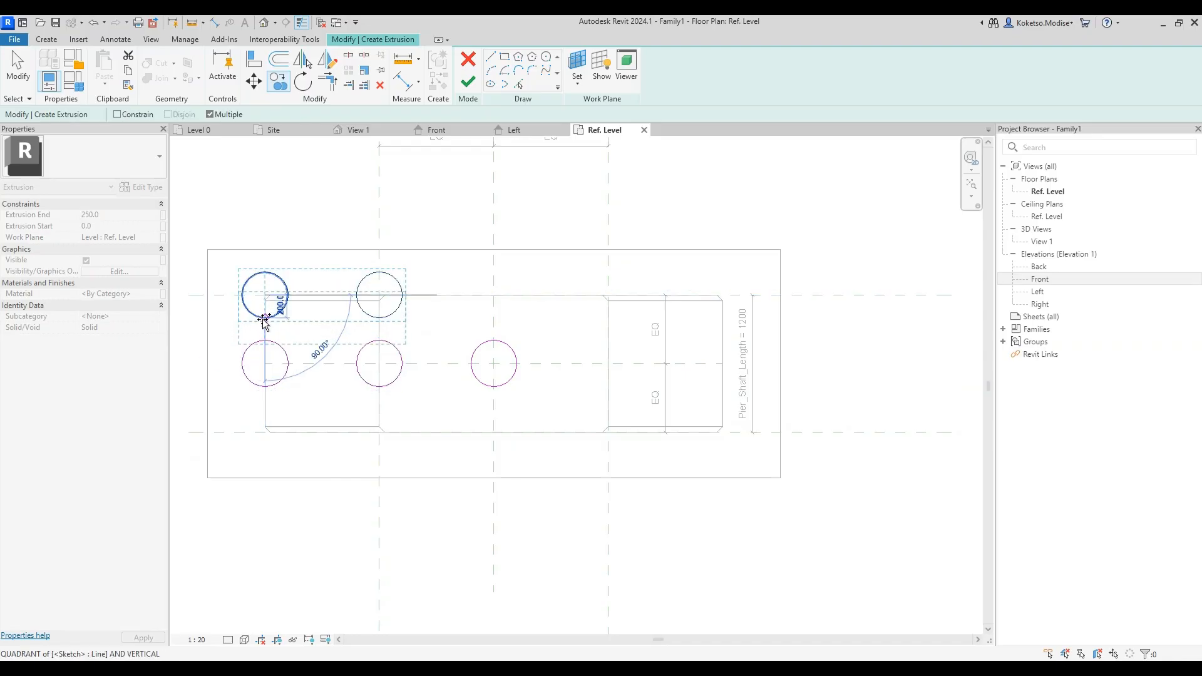
pyautogui.click(264, 432)
pyautogui.scroll(-1, 517, 316)
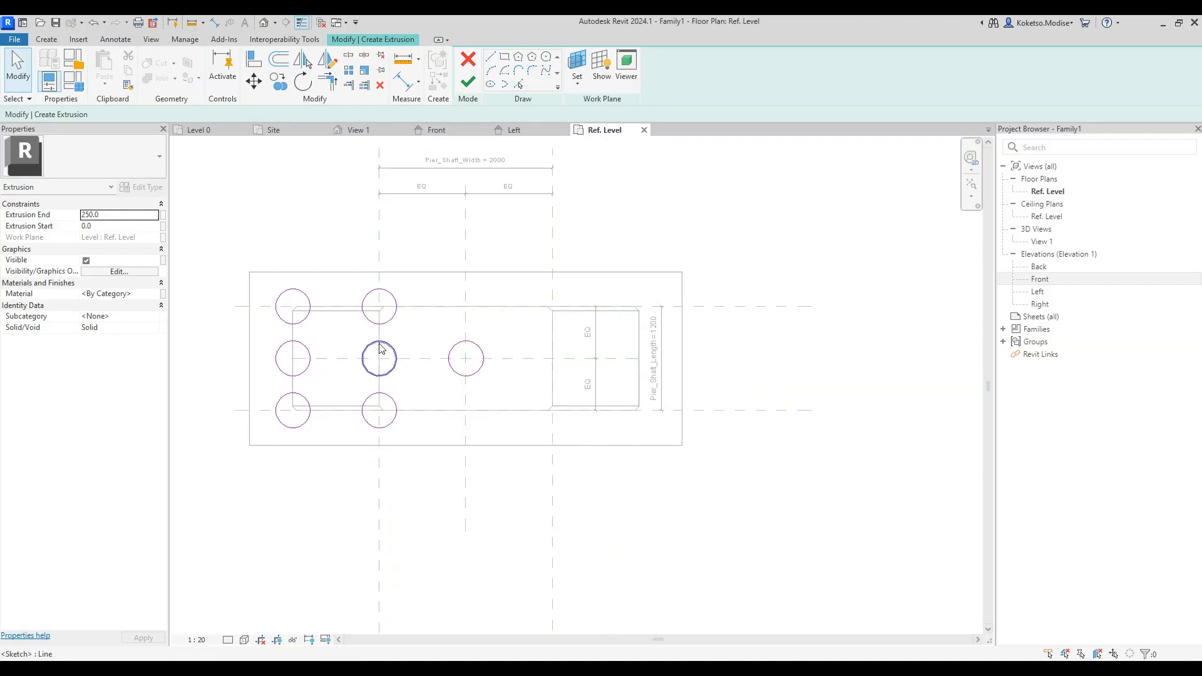
# Step: Mirror the six left circles about the vertical centre plane
pyautogui.scroll(1, 517, 316)
pyautogui.moveTo(385, 258); pyautogui.dragTo(175, 544)
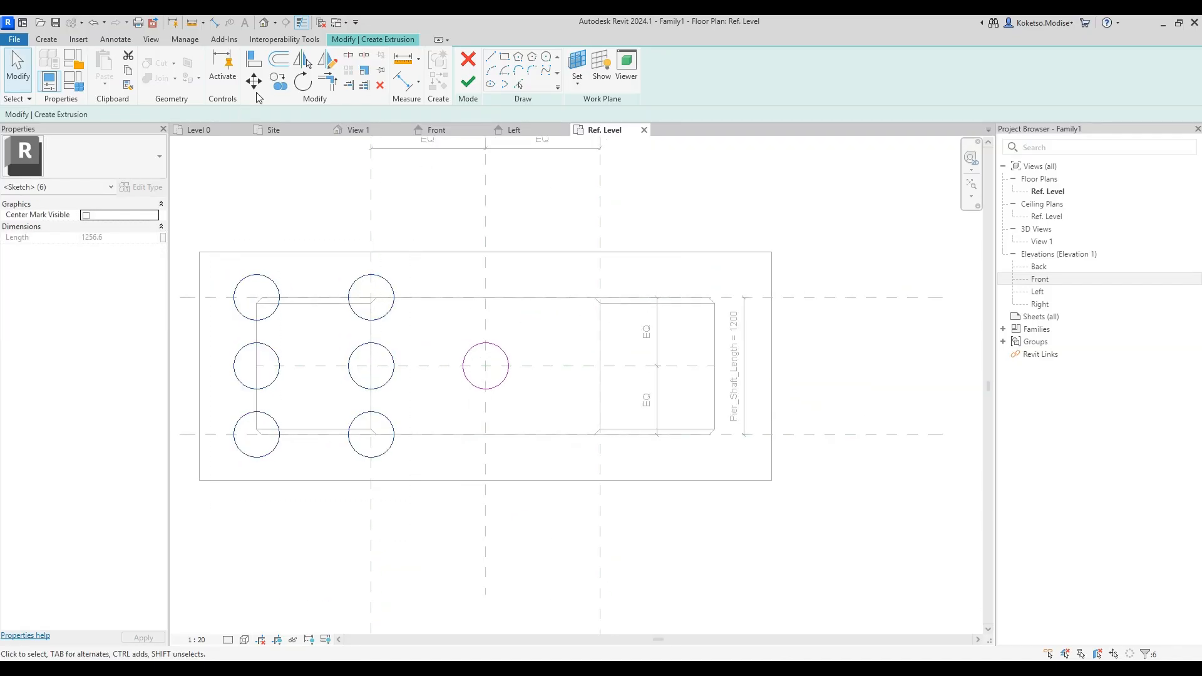
pyautogui.click(304, 61)
pyautogui.click(487, 276)
pyautogui.click(503, 331)
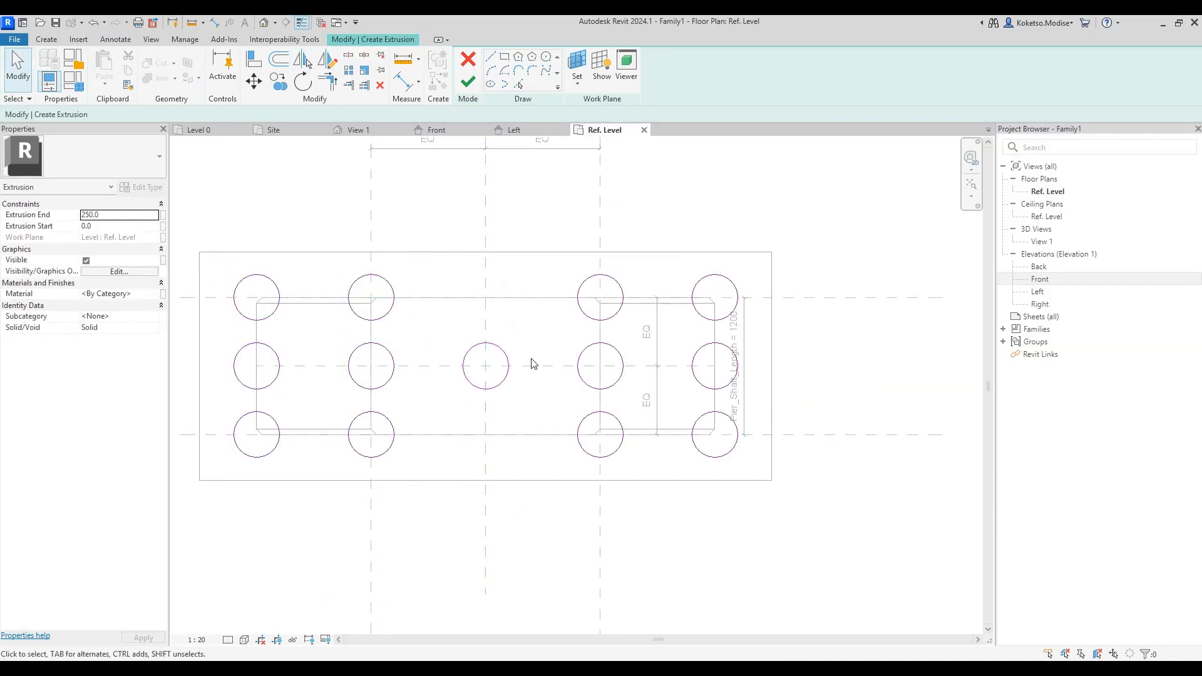
# Step: Copy the centre circle onto the upper and lower shaft reference planes and finish the pile extrusion
pyautogui.moveTo(526, 342); pyautogui.dragTo(415, 416)
pyautogui.click(286, 84)
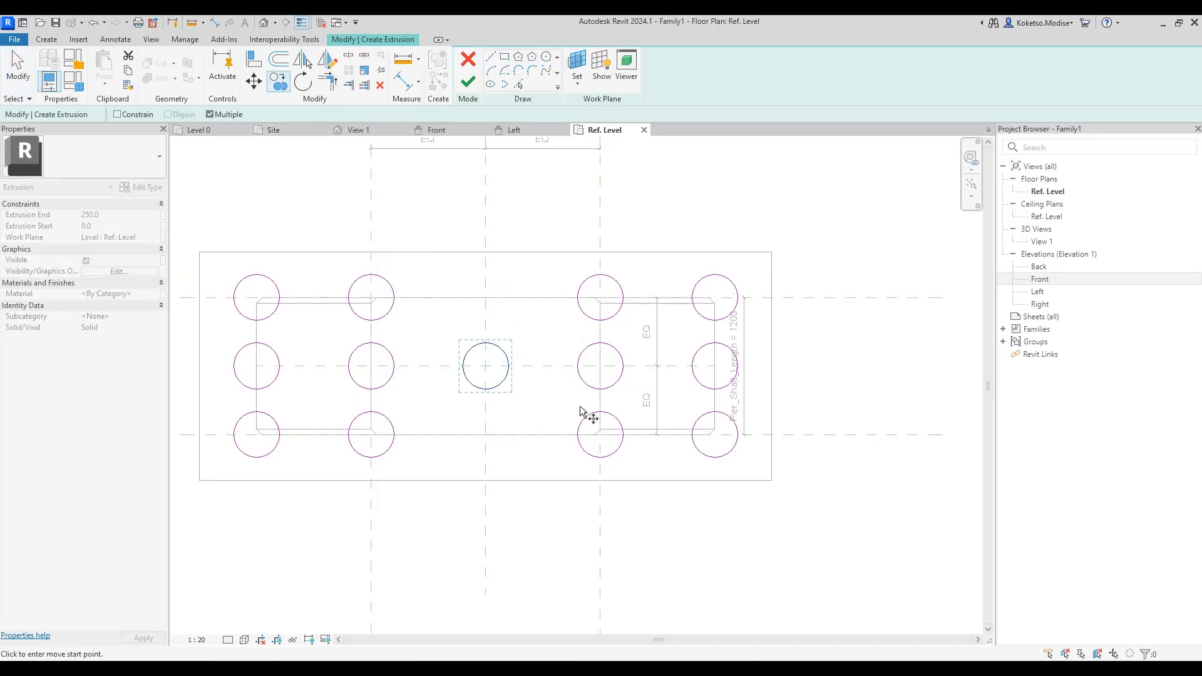
pyautogui.click(600, 365)
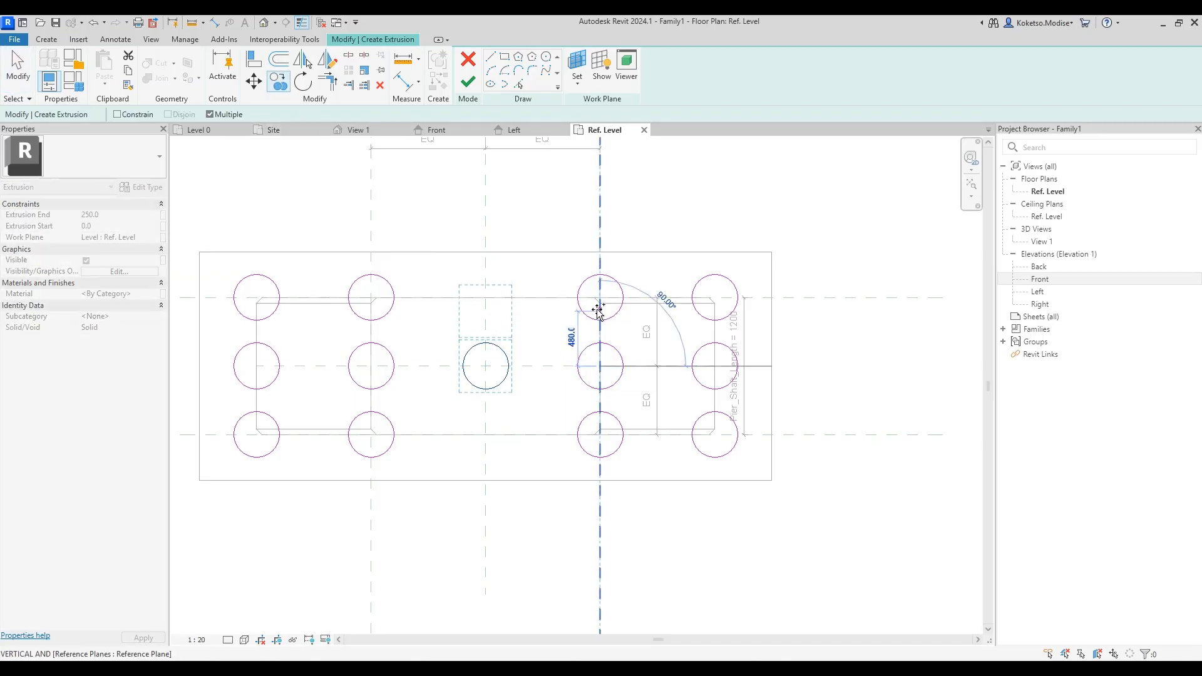
pyautogui.click(601, 434)
pyautogui.press('Escape')
pyautogui.press('Escape')
pyautogui.click(472, 81)
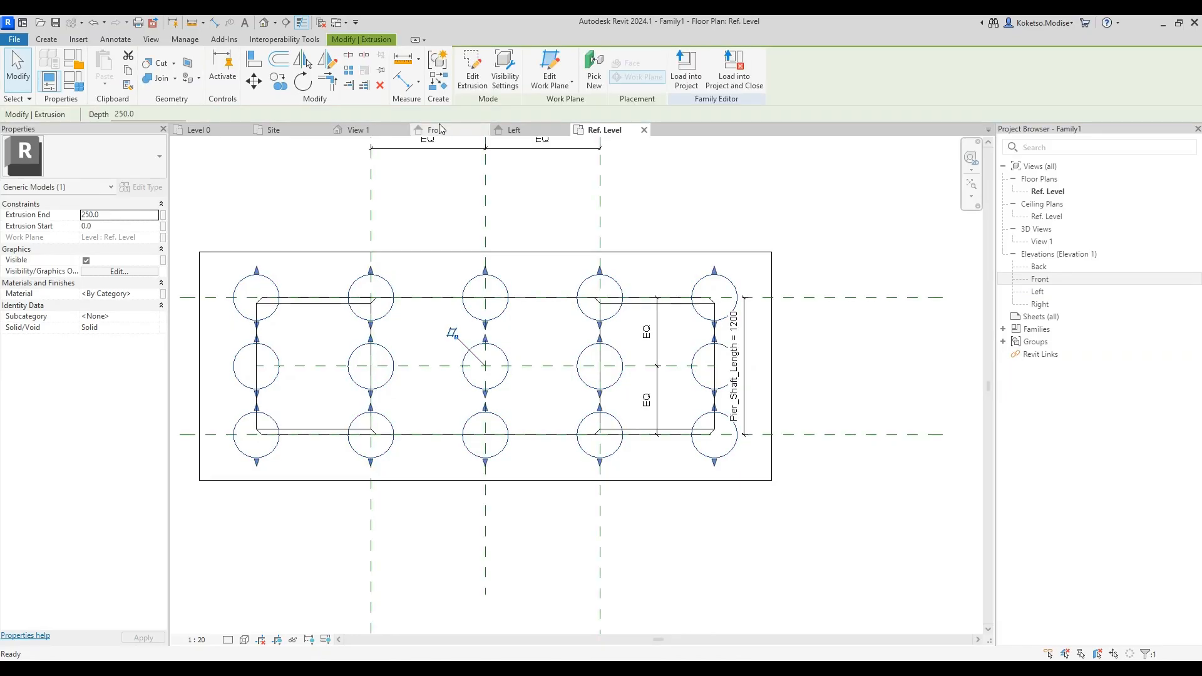
# Step: In the Front elevation, stretch the piles' lower end well below the base and align their tops with the base's underside
pyautogui.click(437, 129)
pyautogui.scroll(-5, 402, 187)
pyautogui.moveTo(420, 304); pyautogui.dragTo(420, 636)
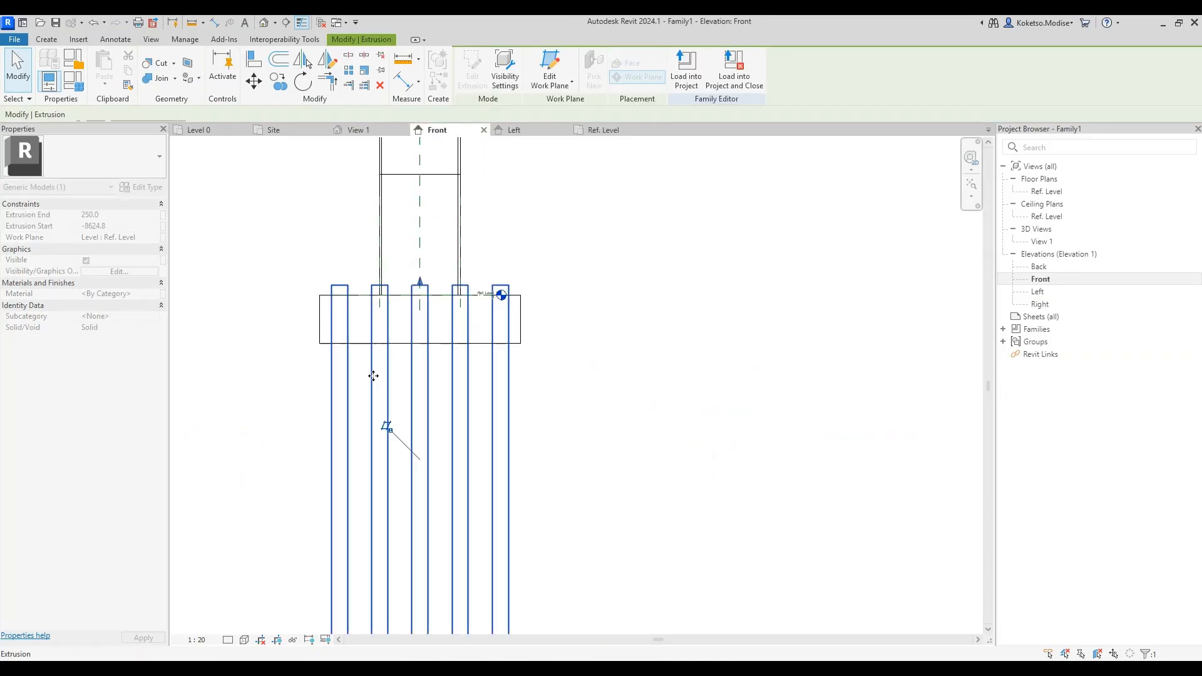
pyautogui.moveTo(421, 282); pyautogui.dragTo(421, 343)
pyautogui.scroll(-3, 421, 343)
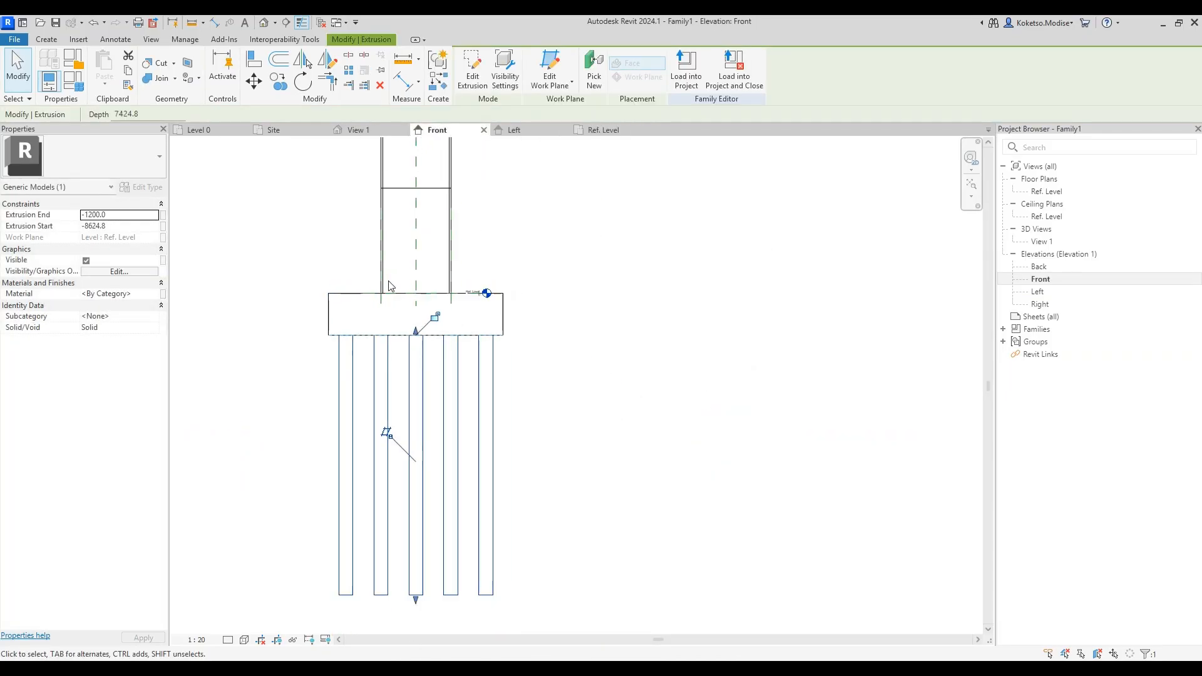
pyautogui.press('Escape')
# Step: Set the pile extrusion's length to 12000 mm
pyautogui.click(395, 444)
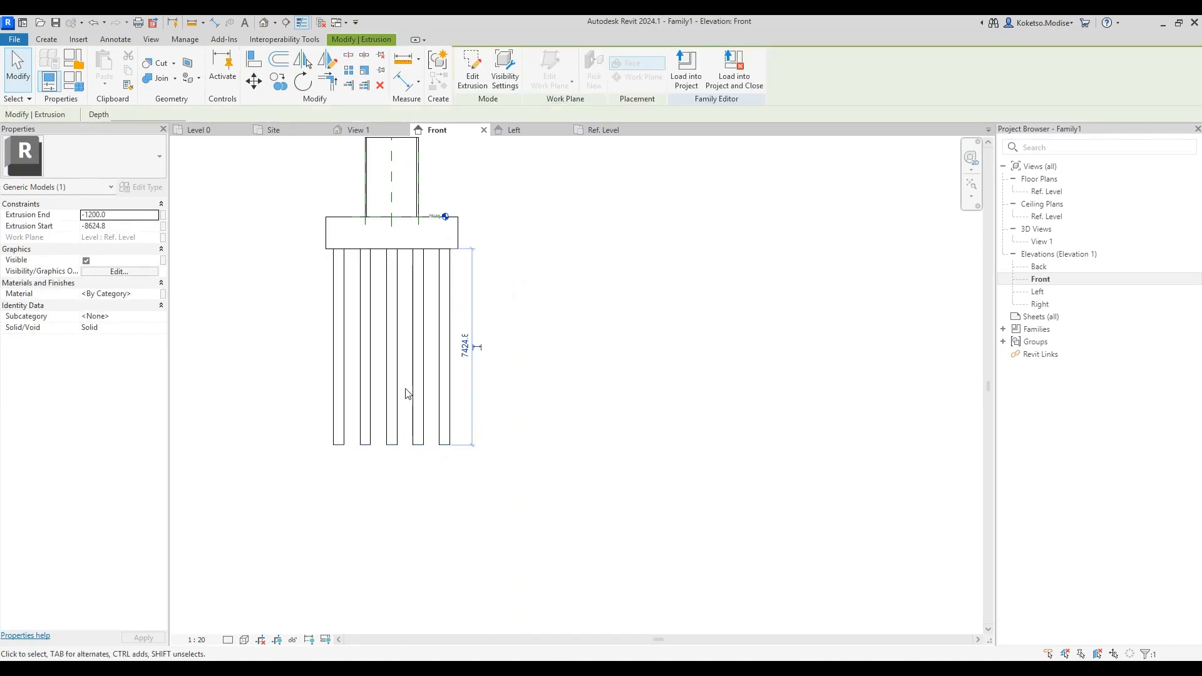
pyautogui.click(464, 344)
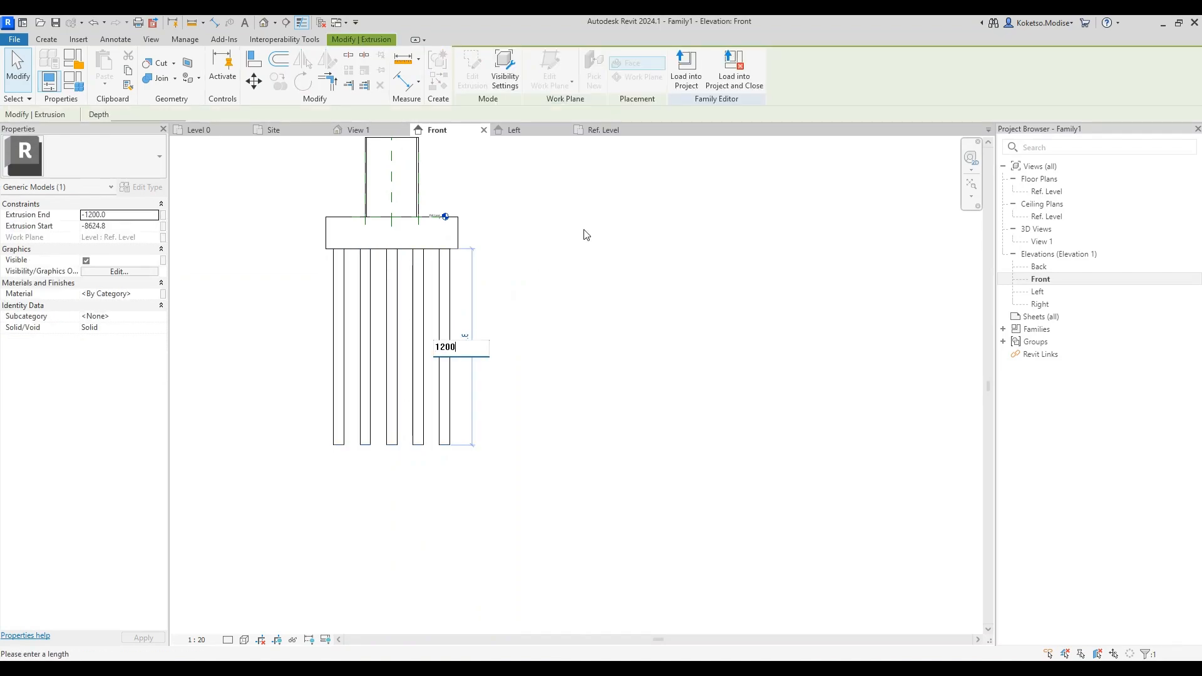
pyautogui.press('Return')
pyautogui.scroll(-2, 539, 307)
pyautogui.press('Escape')
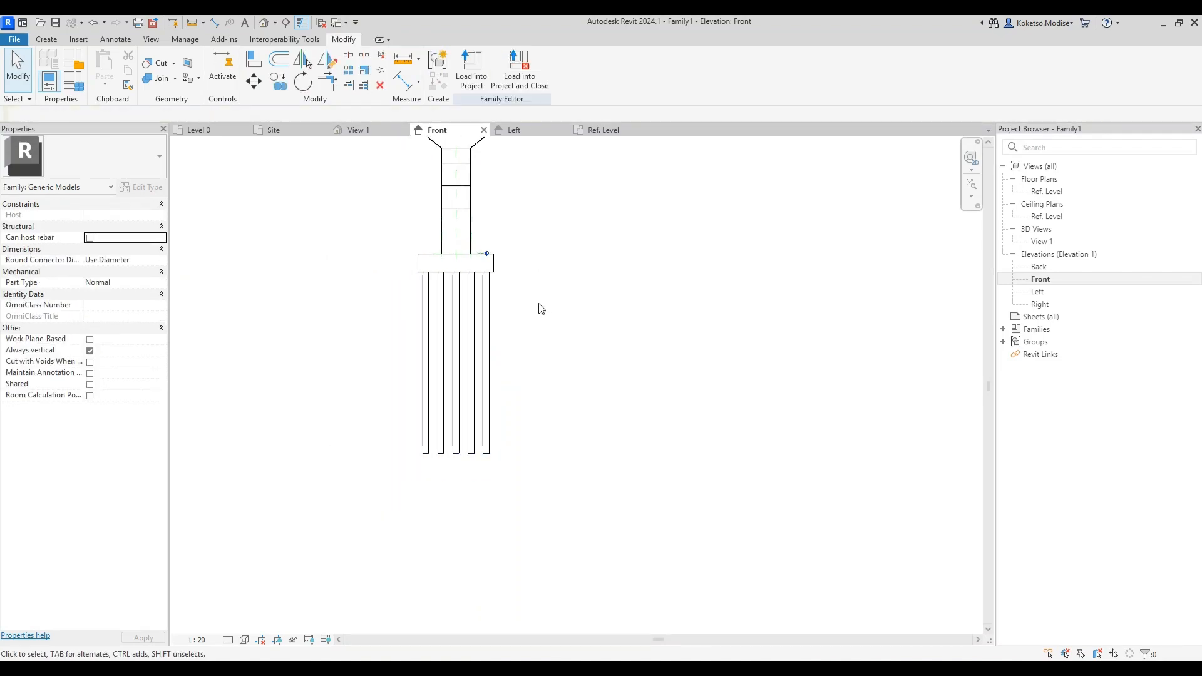
# Step: In the 3D view, assign the "Concrete, Cast In S..." material to both the pile extrusion and the rectangular base
pyautogui.click(393, 128)
pyautogui.scroll(-3, 574, 407)
pyautogui.click(445, 421)
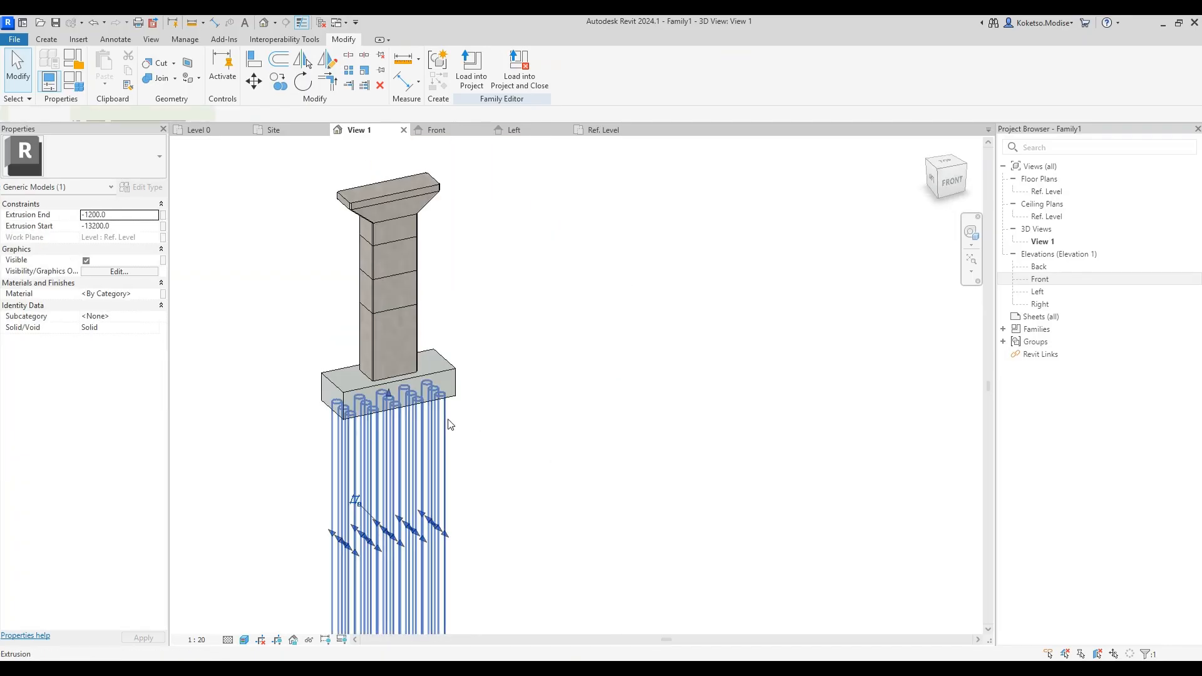
pyautogui.keyDown('ctrl'); pyautogui.click(451, 367); pyautogui.keyUp('ctrl')
pyautogui.click(125, 294)
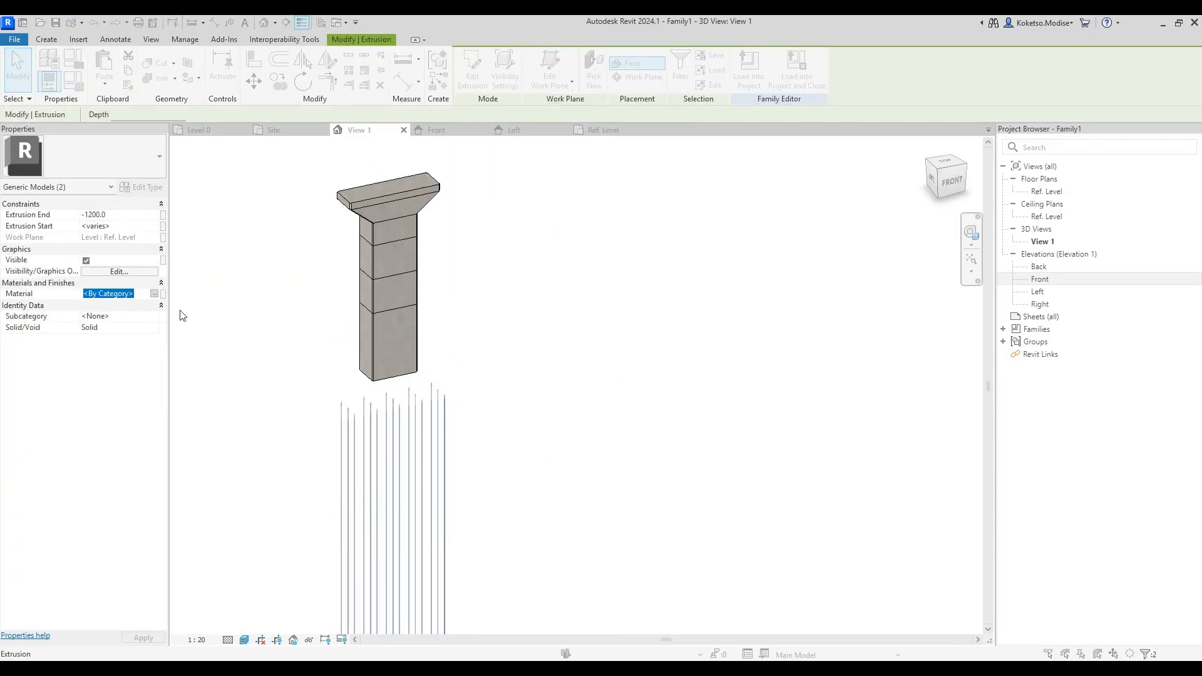
pyautogui.click(162, 294)
pyautogui.click(1000, 557)
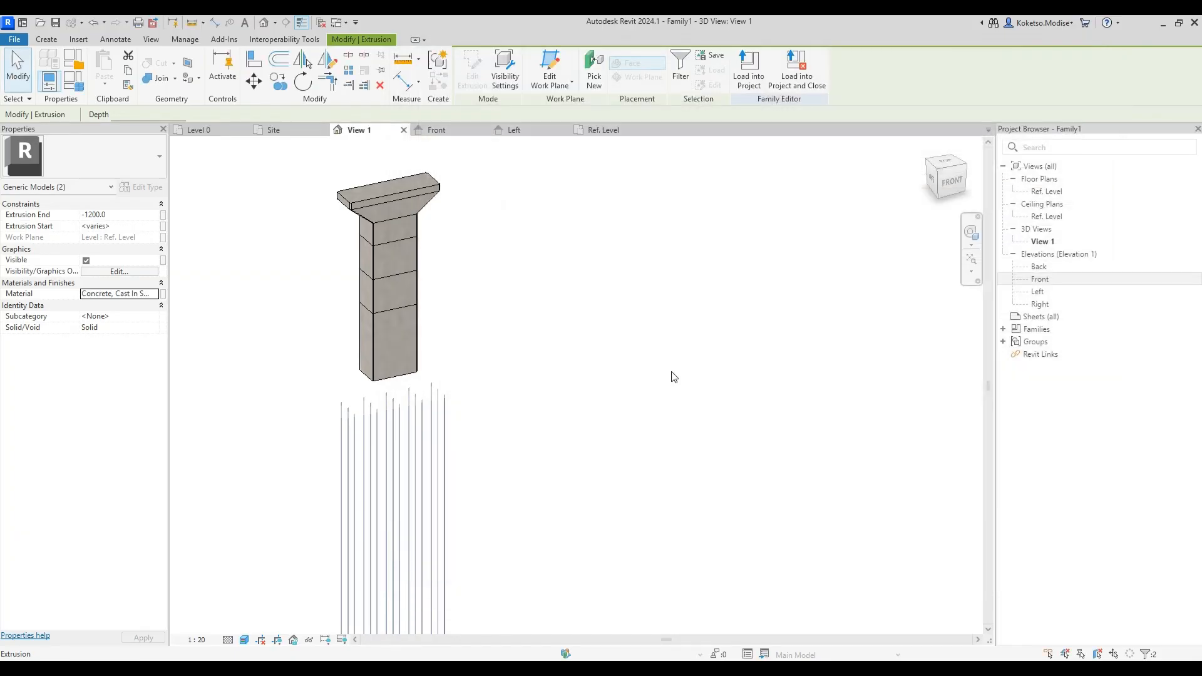
pyautogui.click(545, 359)
pyautogui.keyDown('shift'); pyautogui.moveTo(545, 360); pyautogui.dragTo(577, 393, button='middle'); pyautogui.keyUp('shift')
pyautogui.scroll(3, 549, 178)
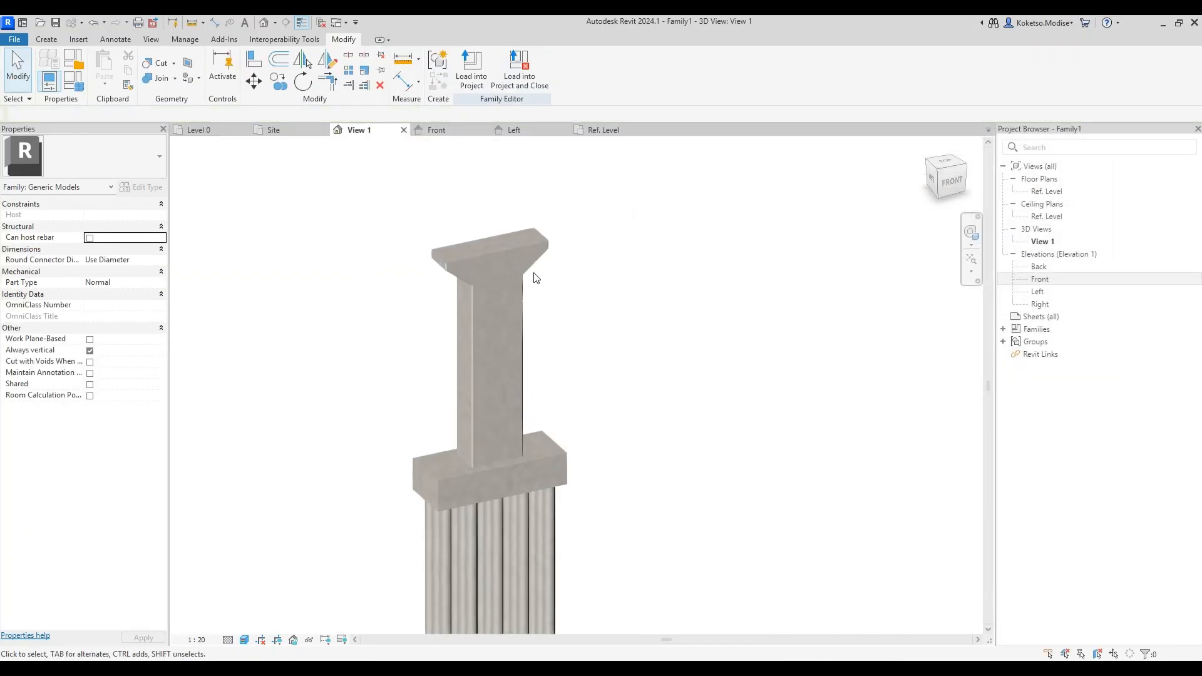
pyautogui.moveTo(587, 521); pyautogui.dragTo(561, 467, button='middle')
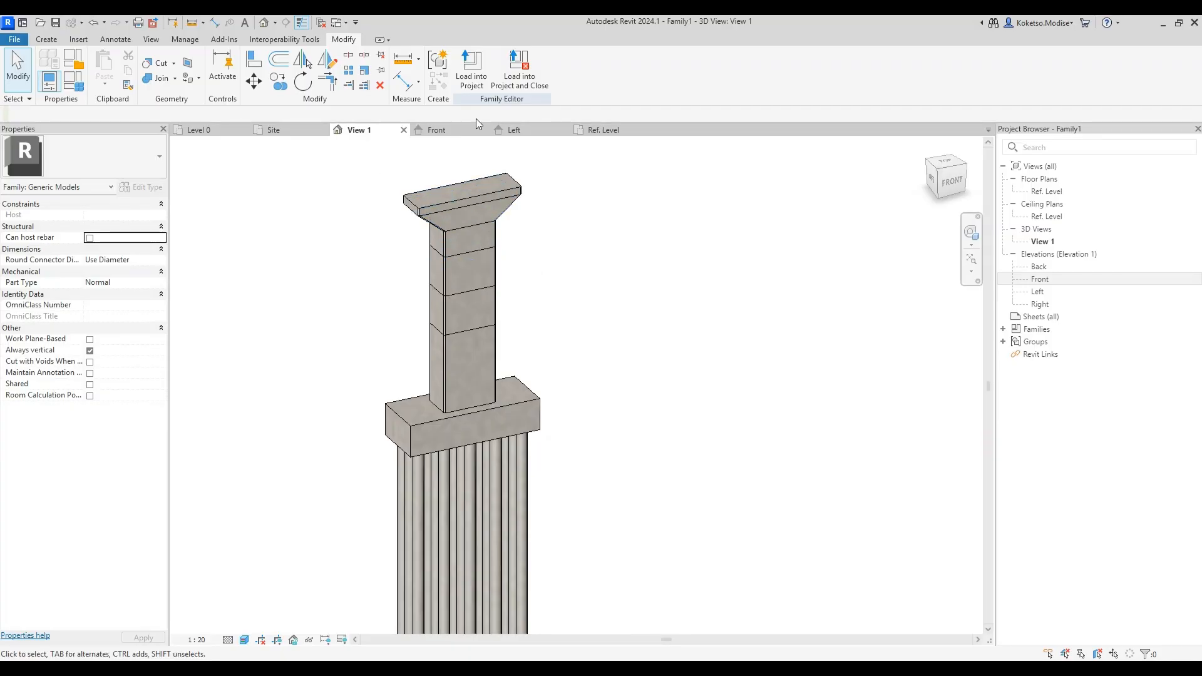
# Step: Load the pier family into Project1 and place one instance at the centre of the Level 0 plan
pyautogui.click(472, 68)
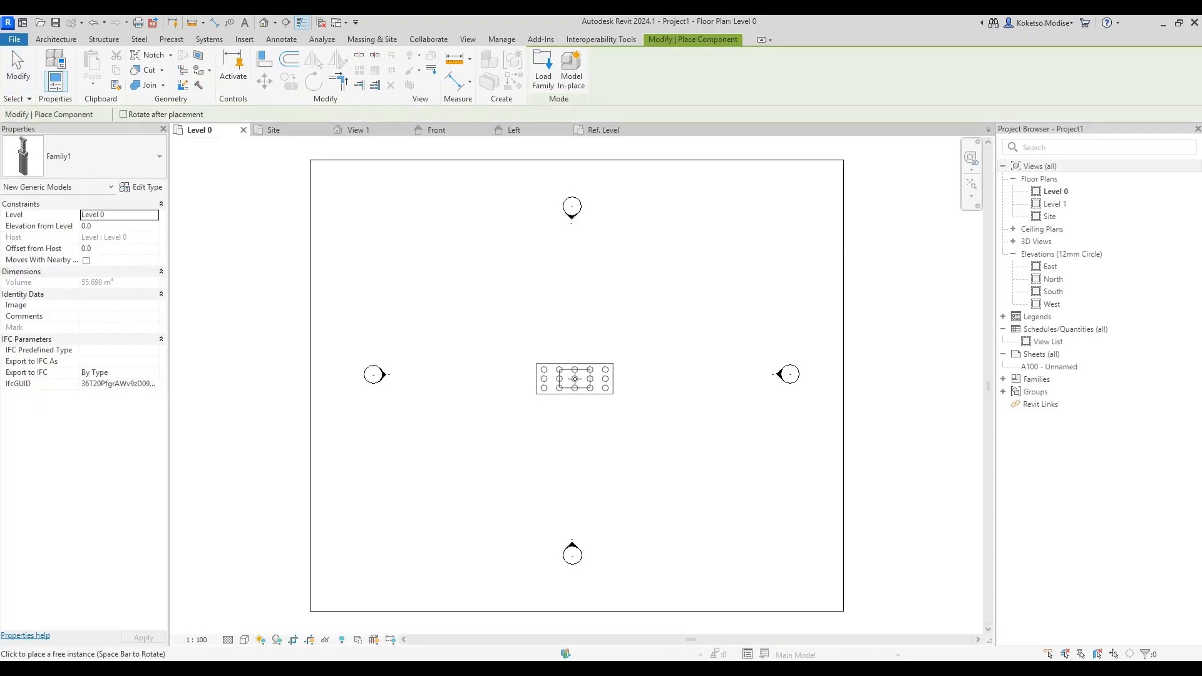
pyautogui.click(575, 379)
pyautogui.press('Escape')
pyautogui.press('Escape')
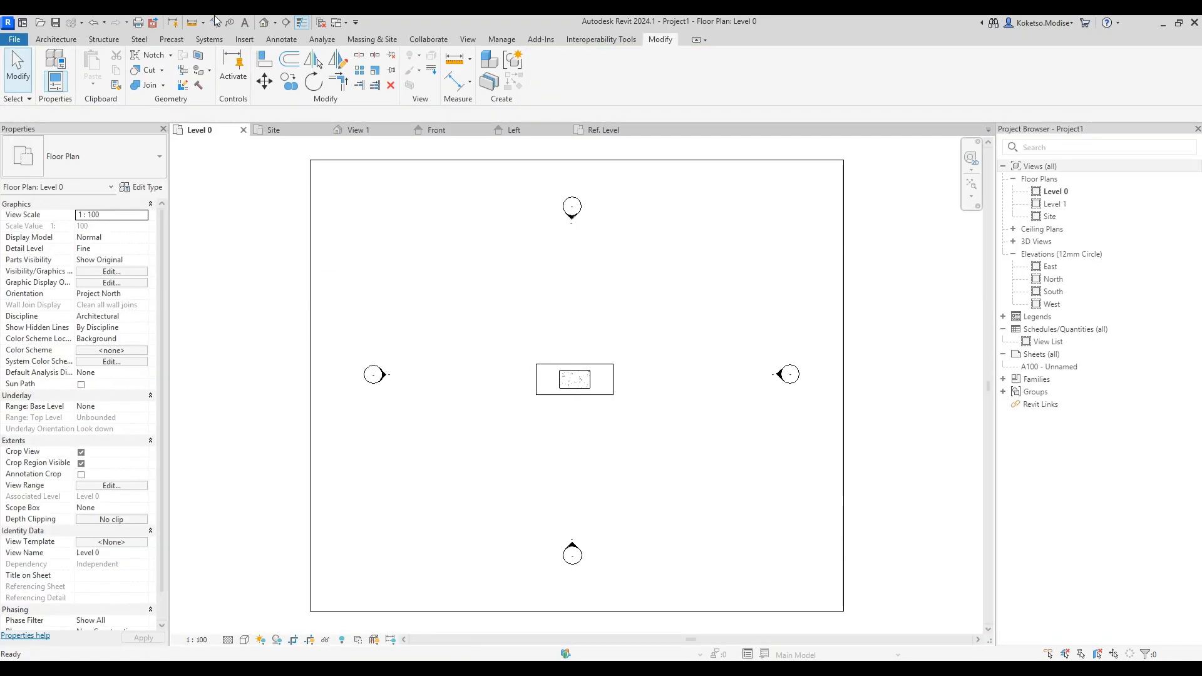
# Step: Create parts from the placed pier in the project's default 3D view
pyautogui.click(266, 24)
pyautogui.click(575, 282)
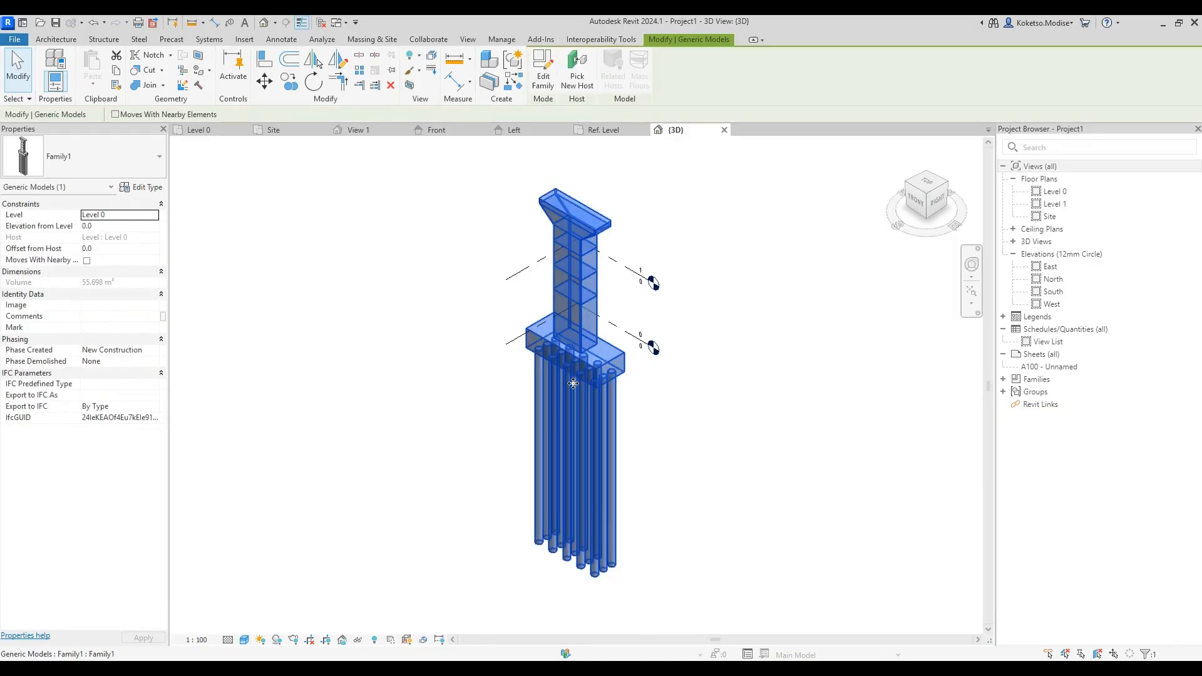
pyautogui.scroll(3, 836, 308)
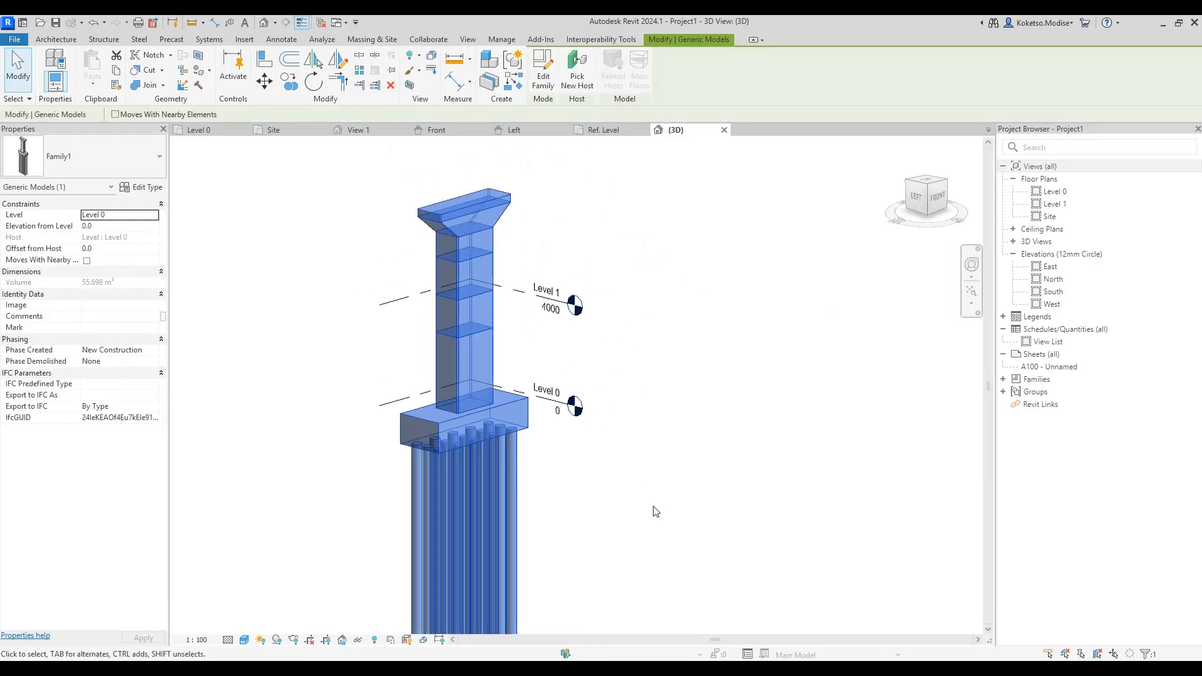
pyautogui.click(636, 506)
pyautogui.moveTo(522, 447)
pyautogui.mouseDown(button='middle')
pyautogui.moveTo(528, 480)
pyautogui.moveTo(509, 462)
pyautogui.mouseUp(button='middle')
pyautogui.click(516, 439)
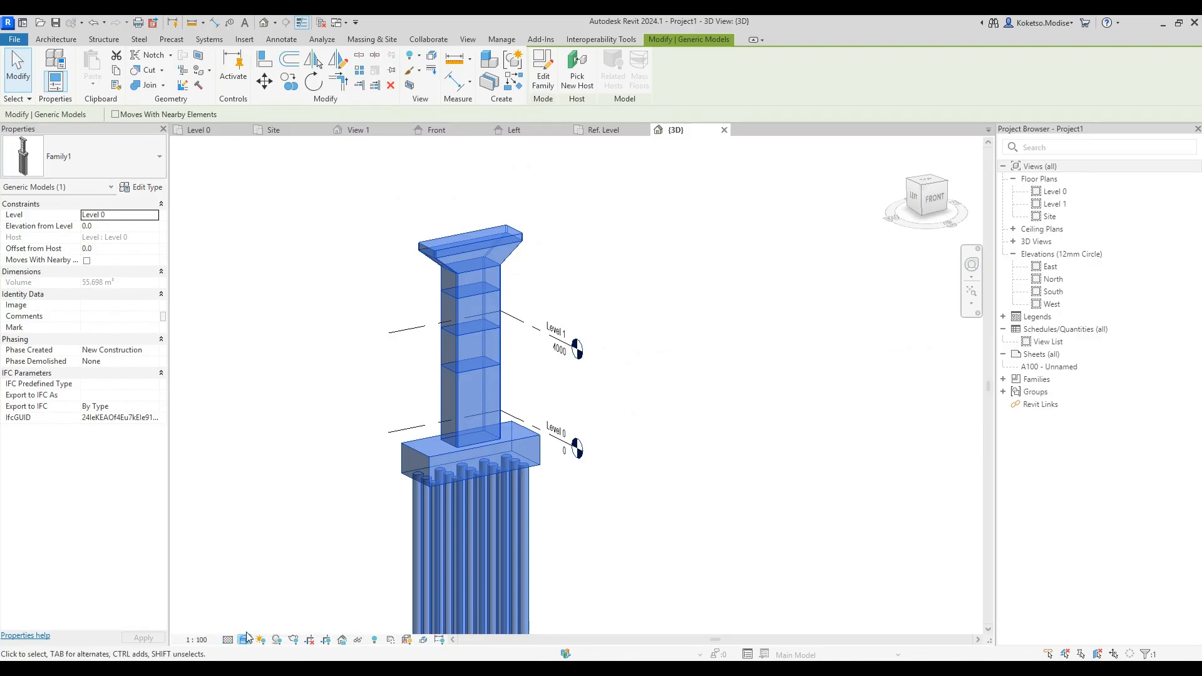
pyautogui.click(507, 302)
pyautogui.click(498, 266)
pyautogui.scroll(2, 436, 294)
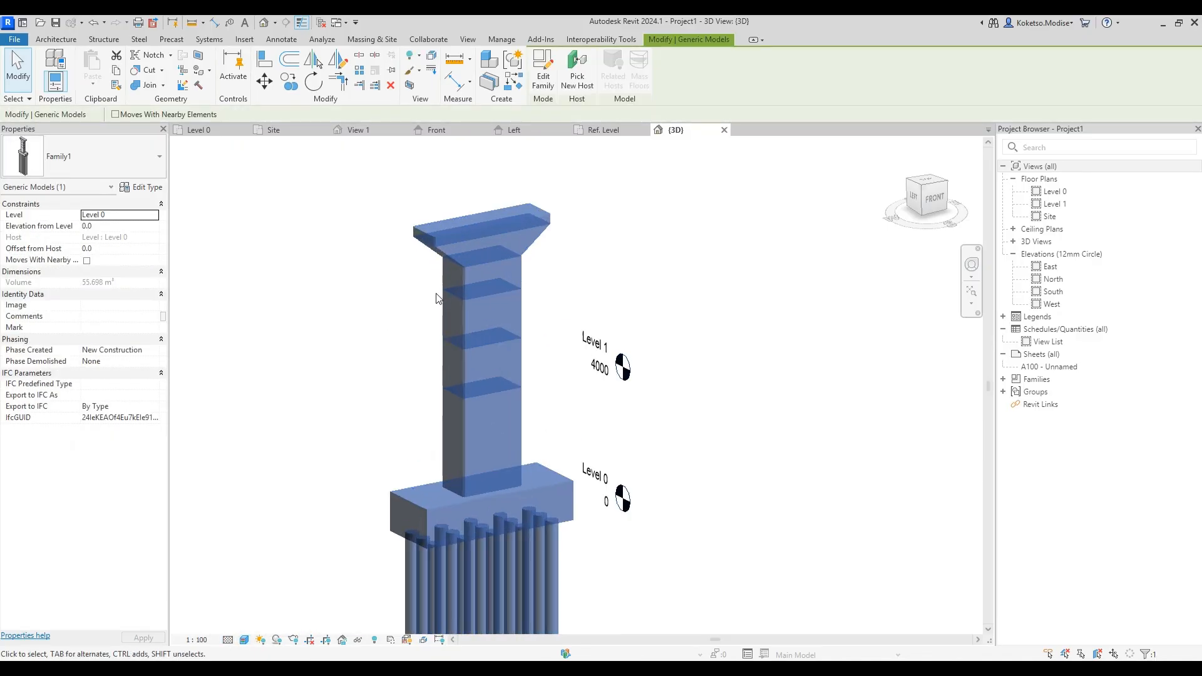
pyautogui.click(492, 83)
pyautogui.click(617, 318)
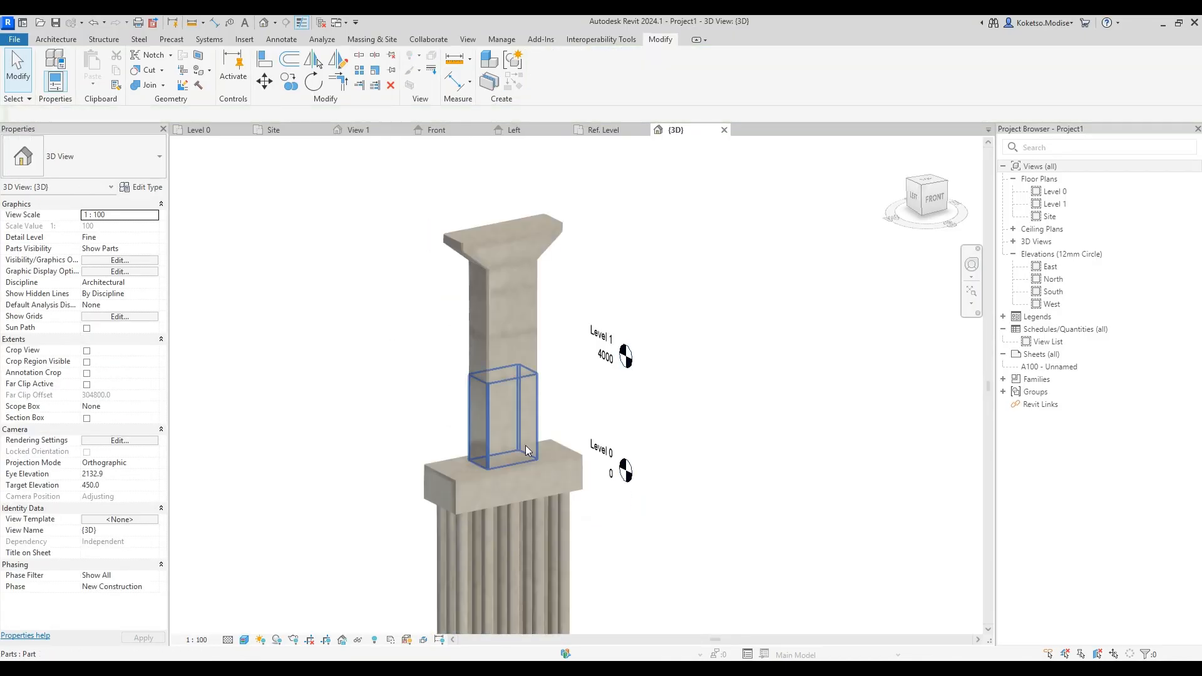
# Step: Examine the volumes of an individual pile part and the rectangular base part
pyautogui.click(477, 419)
pyautogui.moveTo(477, 419); pyautogui.dragTo(531, 151, button='middle')
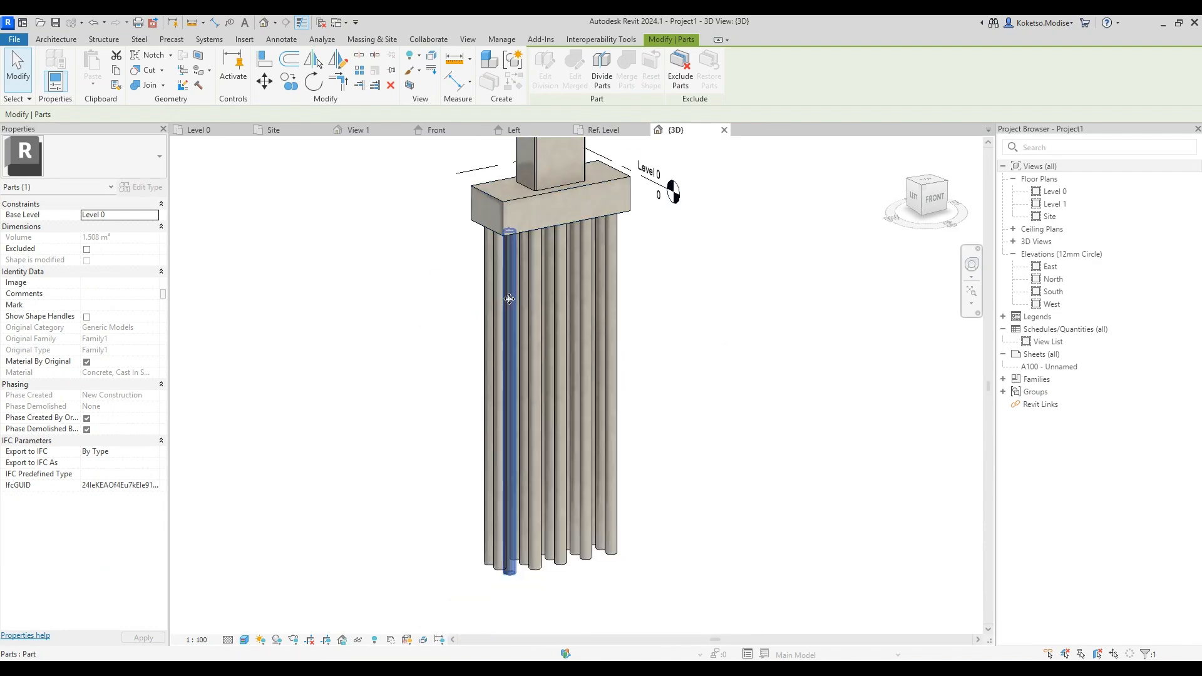
pyautogui.keyDown('shift'); pyautogui.moveTo(511, 298); pyautogui.dragTo(566, 298, button='middle'); pyautogui.keyUp('shift')
pyautogui.click(577, 294)
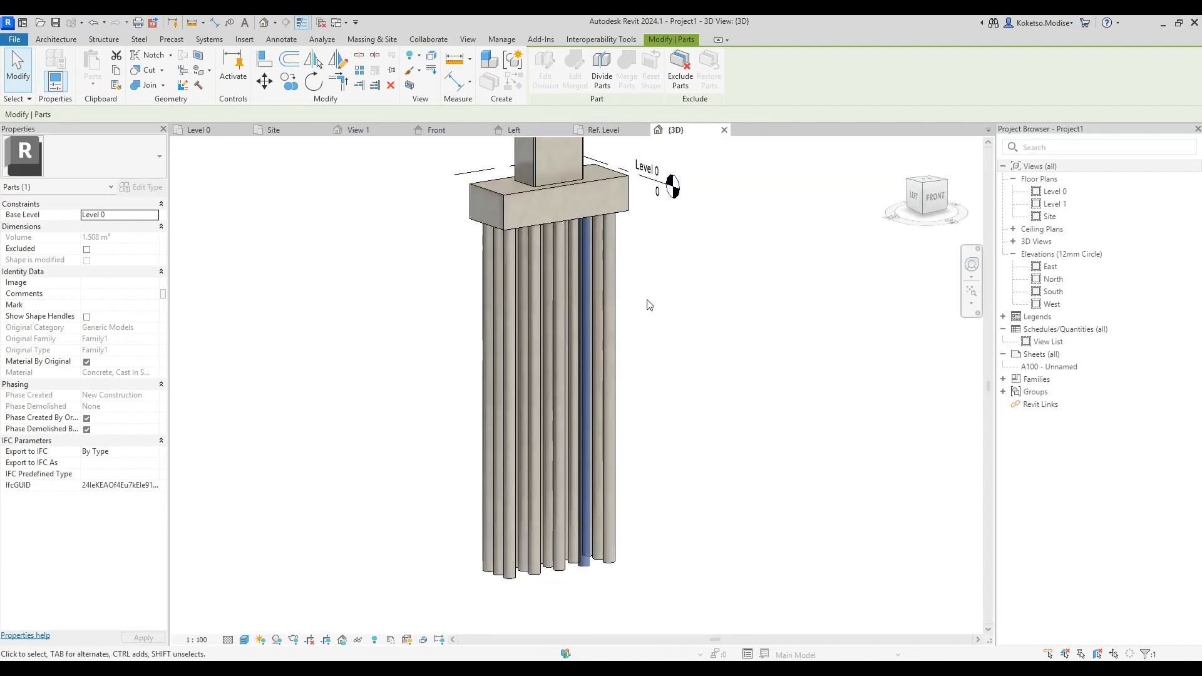
pyautogui.moveTo(647, 303); pyautogui.dragTo(617, 334, button='middle')
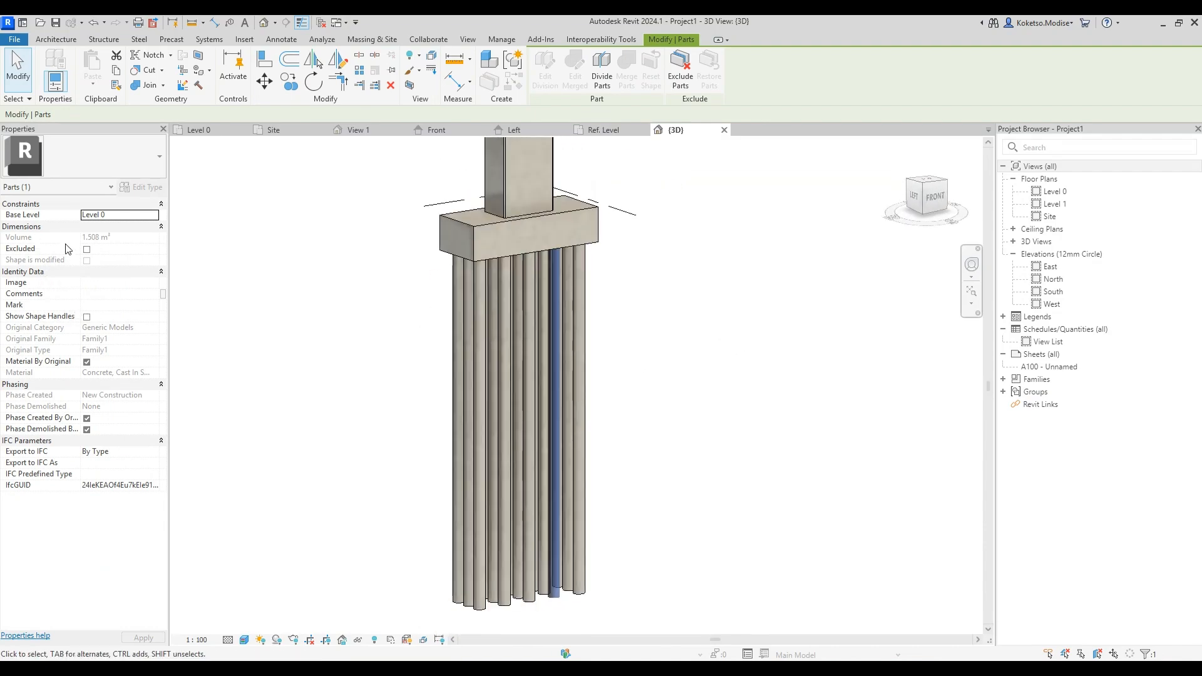
pyautogui.moveTo(479, 245); pyautogui.dragTo(437, 419, button='middle')
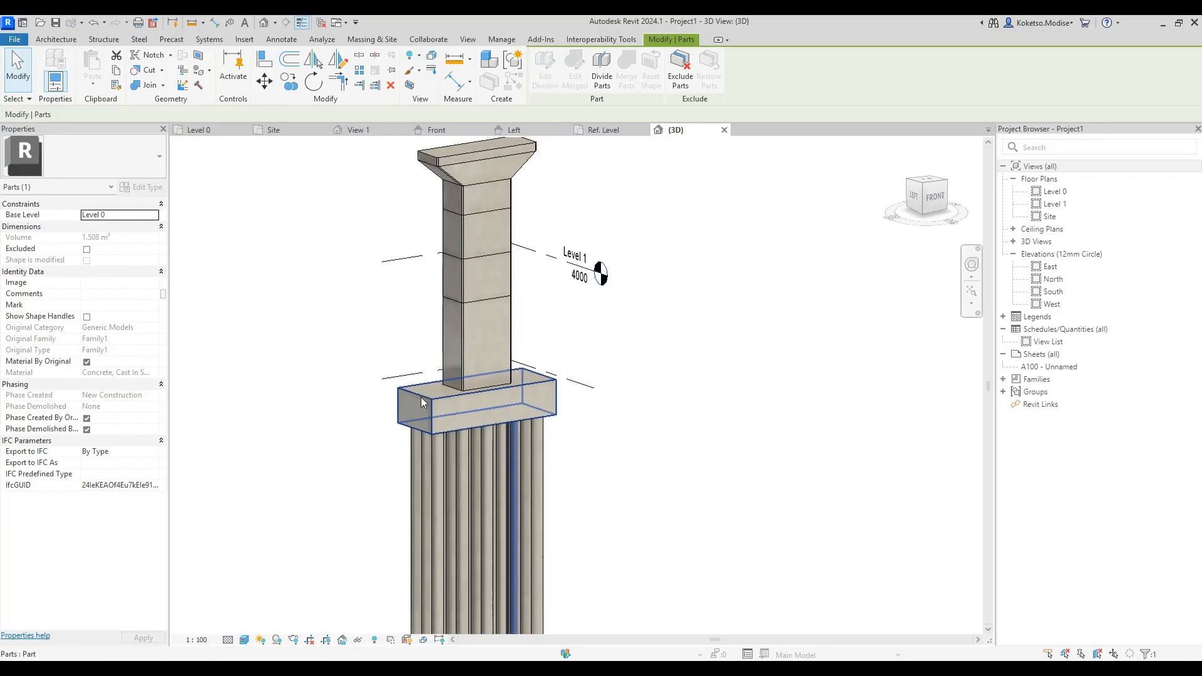
pyautogui.click(424, 403)
pyautogui.keyDown('shift'); pyautogui.moveTo(545, 415); pyautogui.dragTo(692, 466, button='middle'); pyautogui.keyUp('shift')
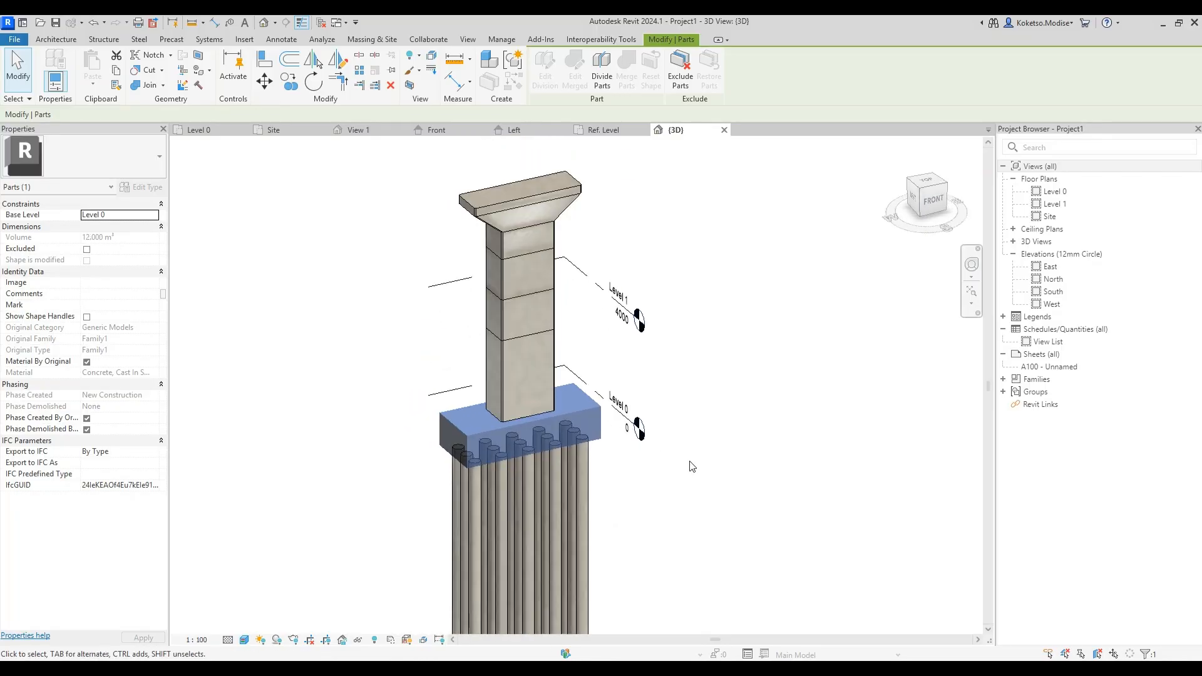
pyautogui.keyDown('shift'); pyautogui.moveTo(644, 385); pyautogui.dragTo(682, 350, button='middle'); pyautogui.keyUp('shift')
pyautogui.scroll(2, 502, 477)
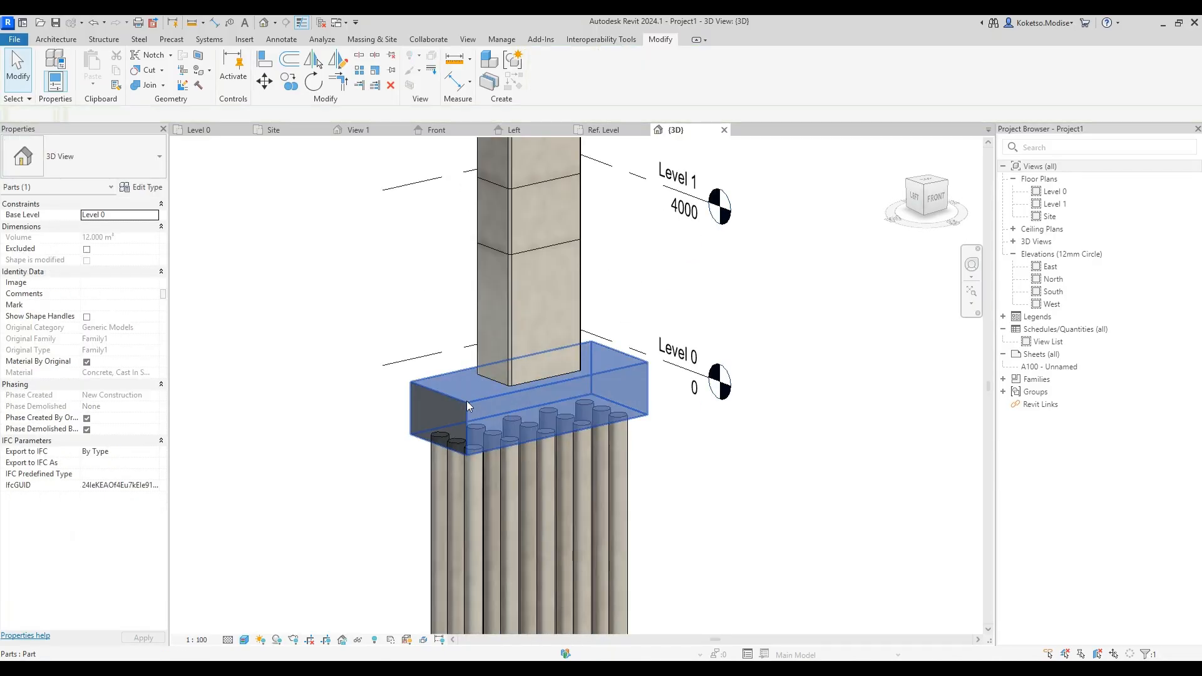
pyautogui.keyDown('shift'); pyautogui.moveTo(474, 412); pyautogui.dragTo(547, 506, button='middle'); pyautogui.keyUp('shift')
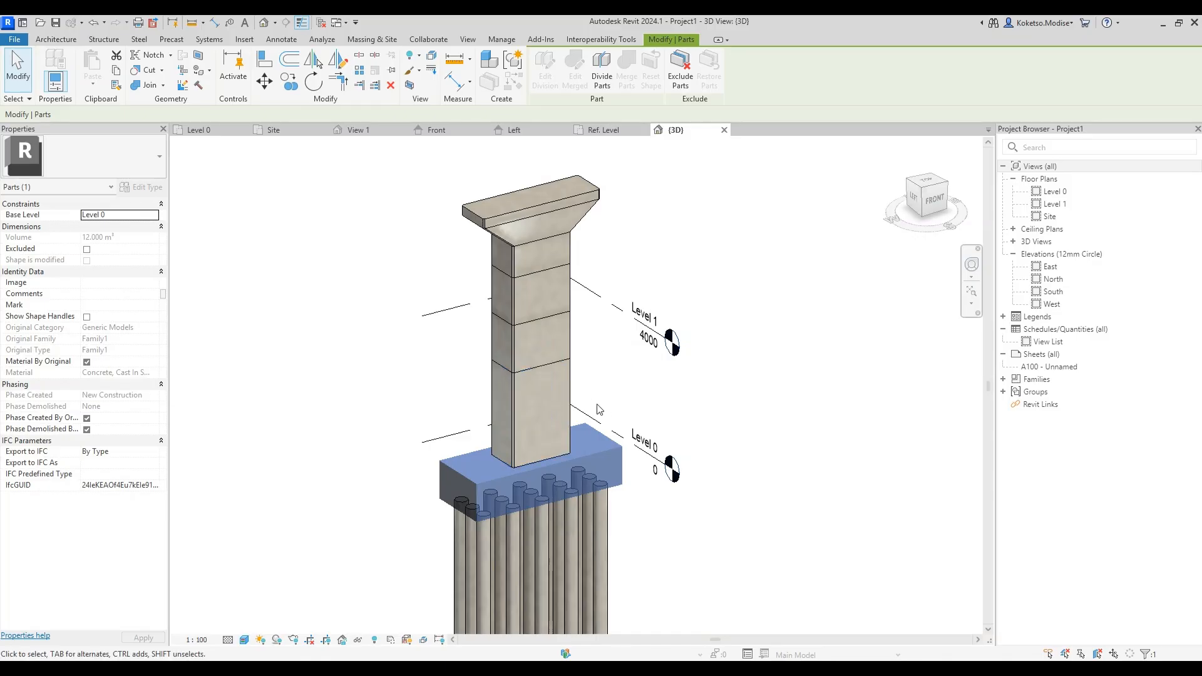
# Step: Check the volume of each shaft segment from the bottom up, and of the pier's head and cap parts
pyautogui.click(563, 378)
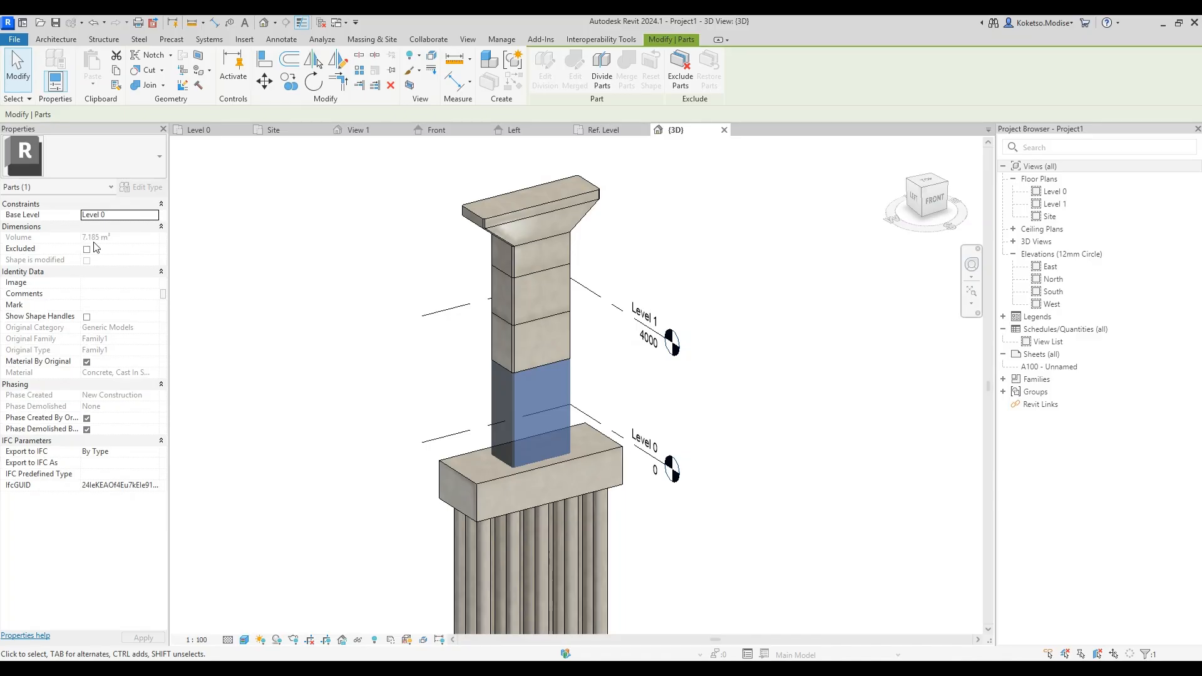
pyautogui.click(517, 351)
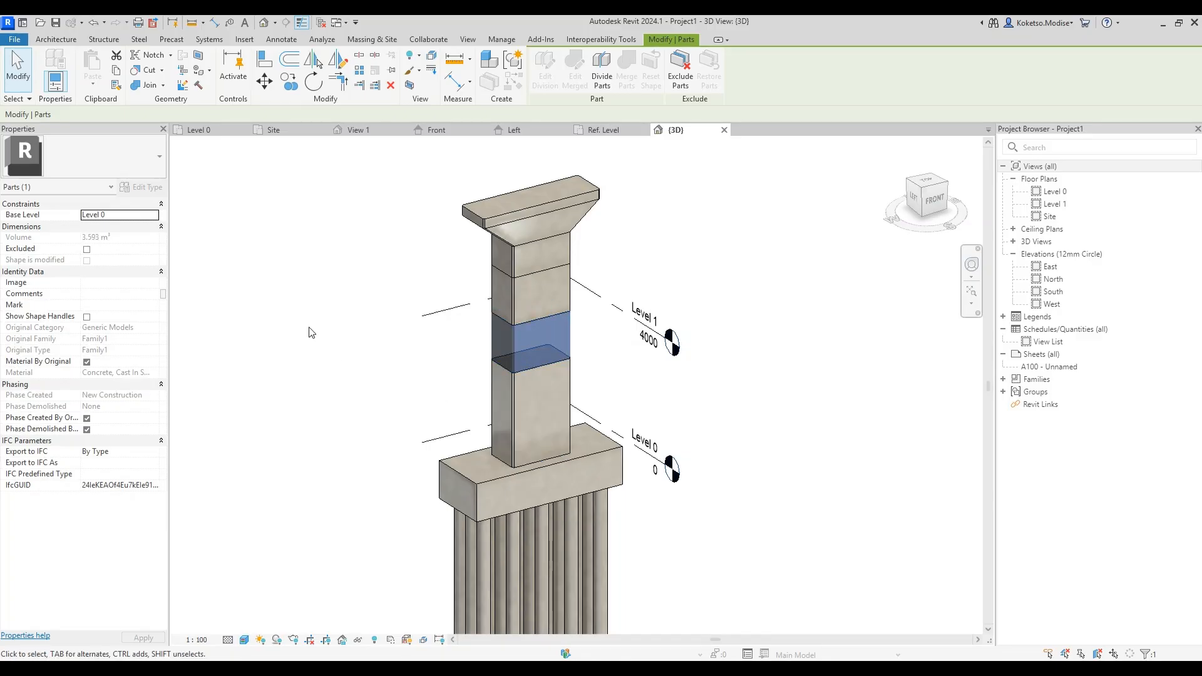
pyautogui.click(501, 293)
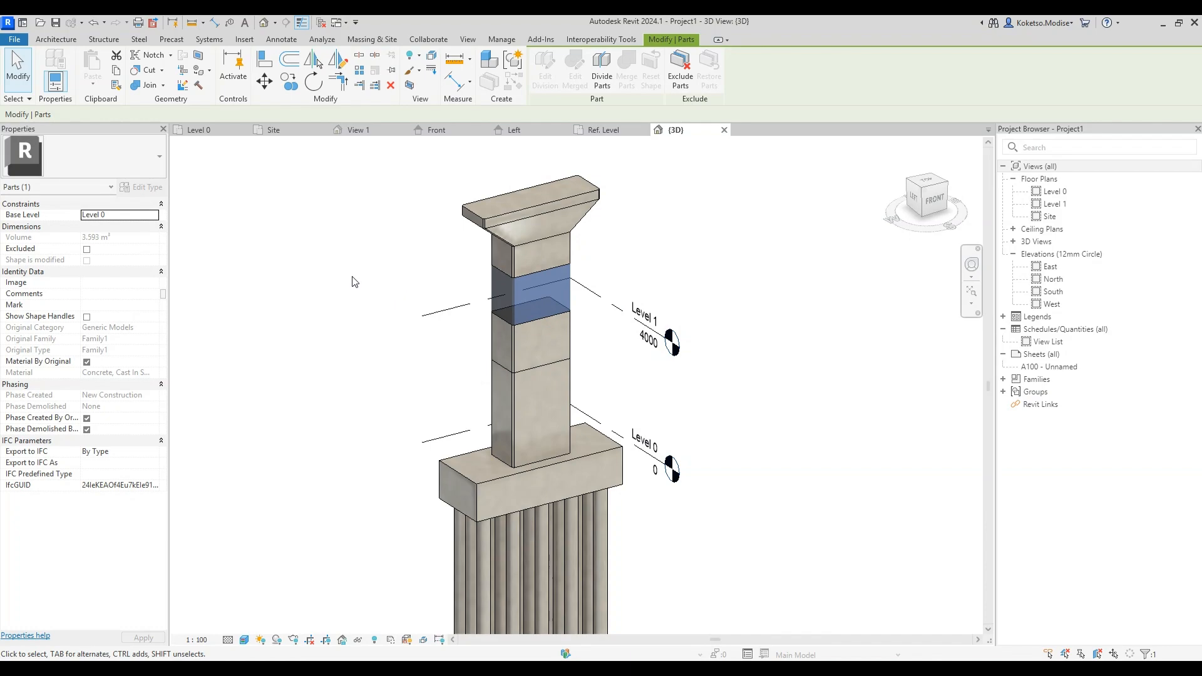
pyautogui.click(498, 251)
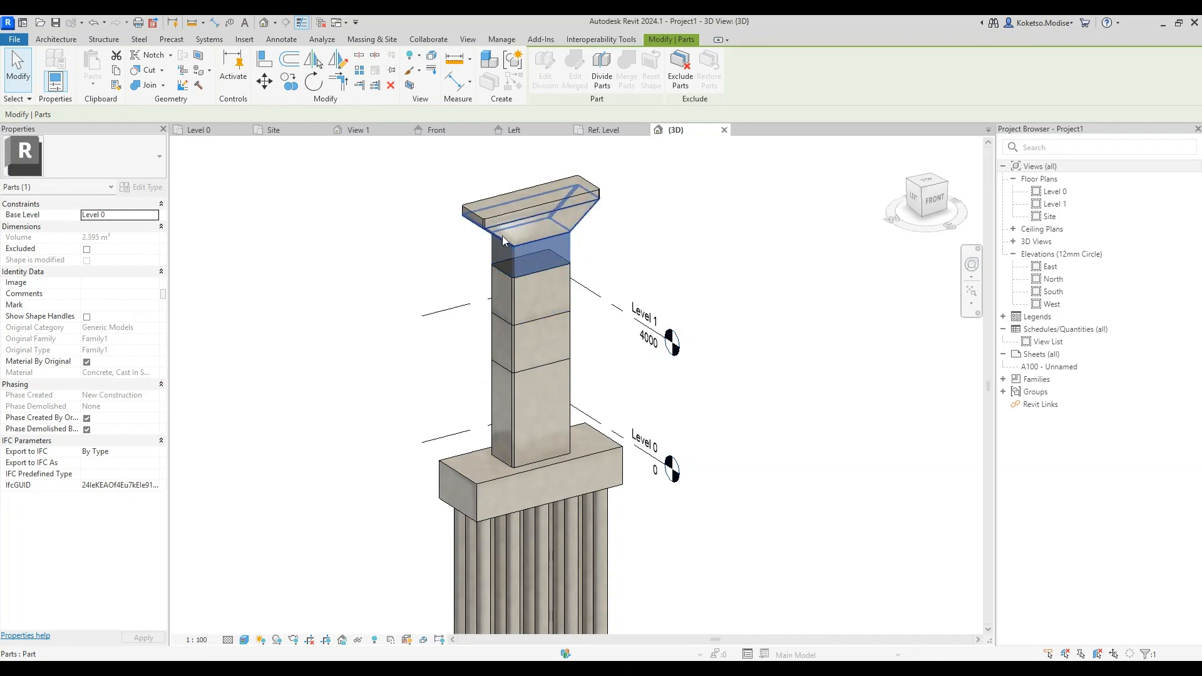
pyautogui.click(486, 227)
pyautogui.click(485, 226)
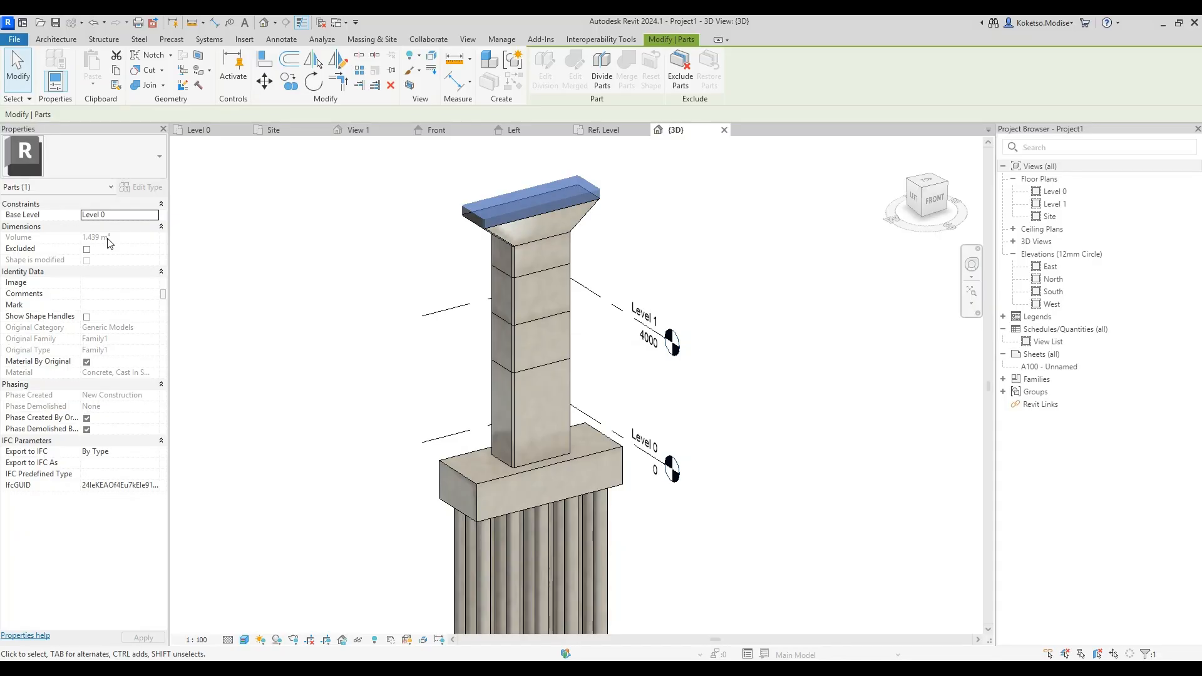
pyautogui.scroll(-2, 598, 282)
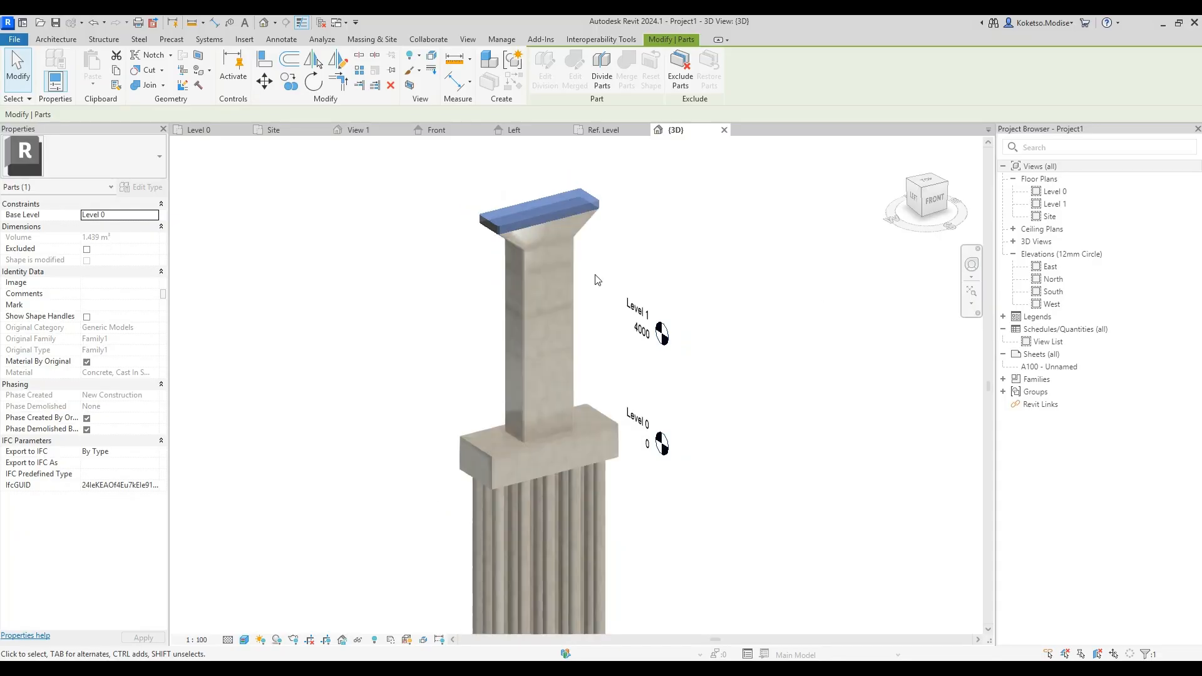
pyautogui.click(706, 378)
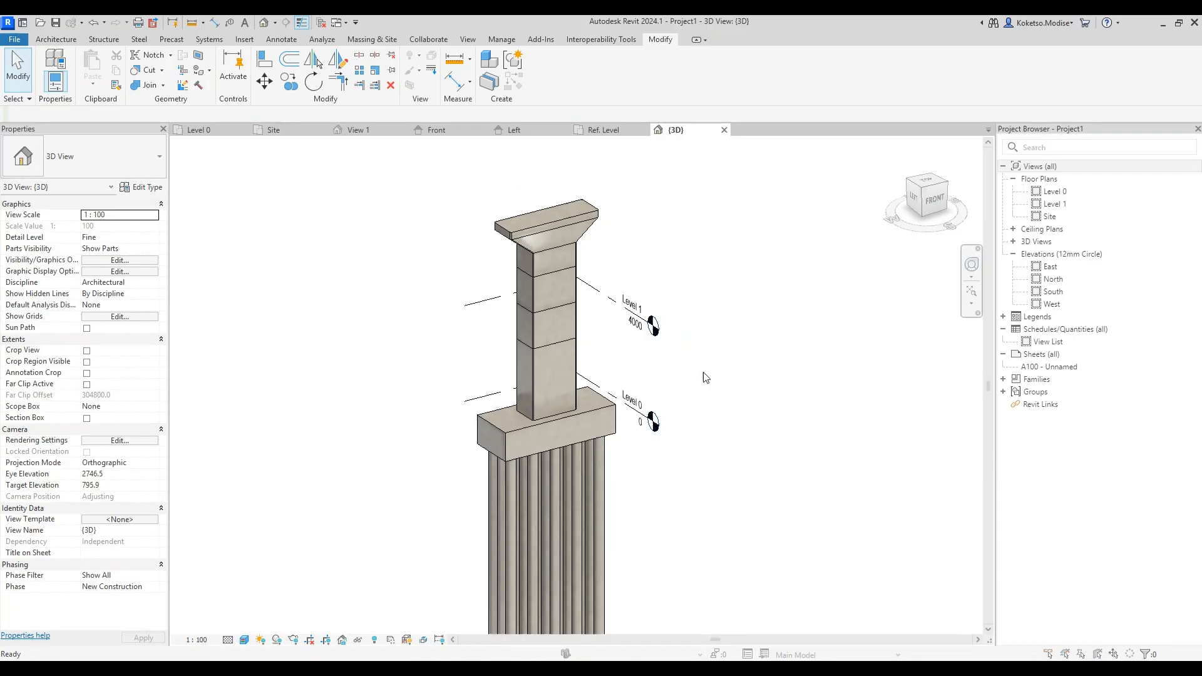
# Step: Hide the Levels annotation category in the 3D view
pyautogui.press('v')
pyautogui.press('g')
pyautogui.click(461, 180)
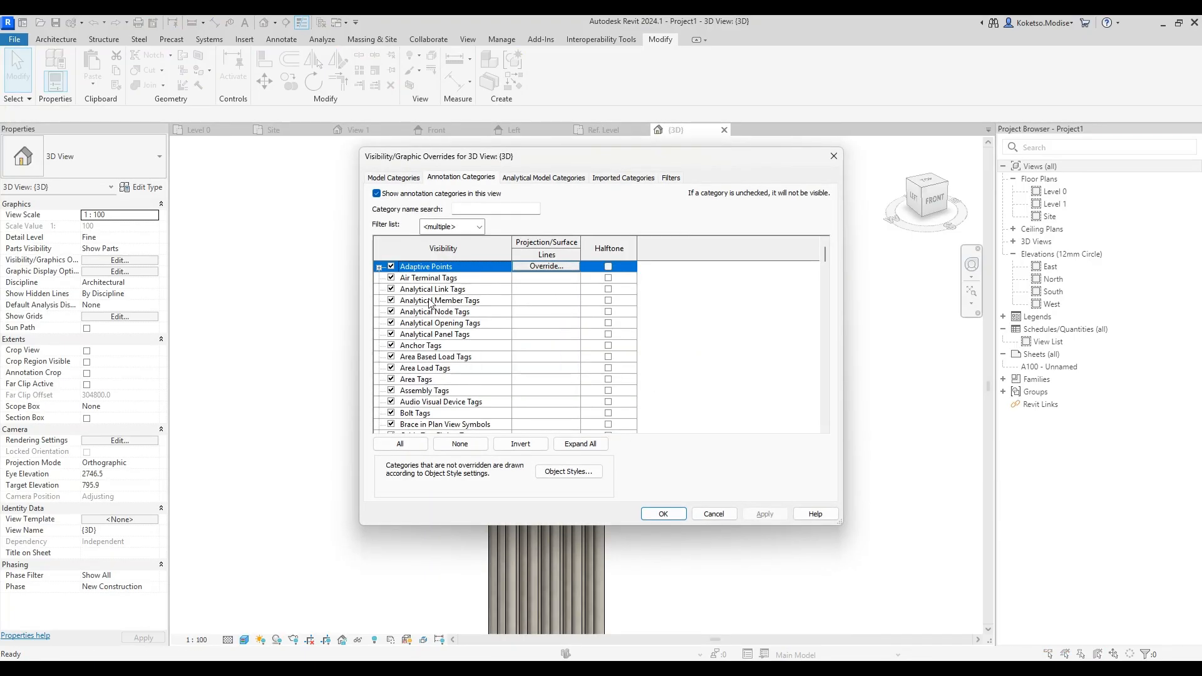
pyautogui.click(427, 299)
pyautogui.press('l')
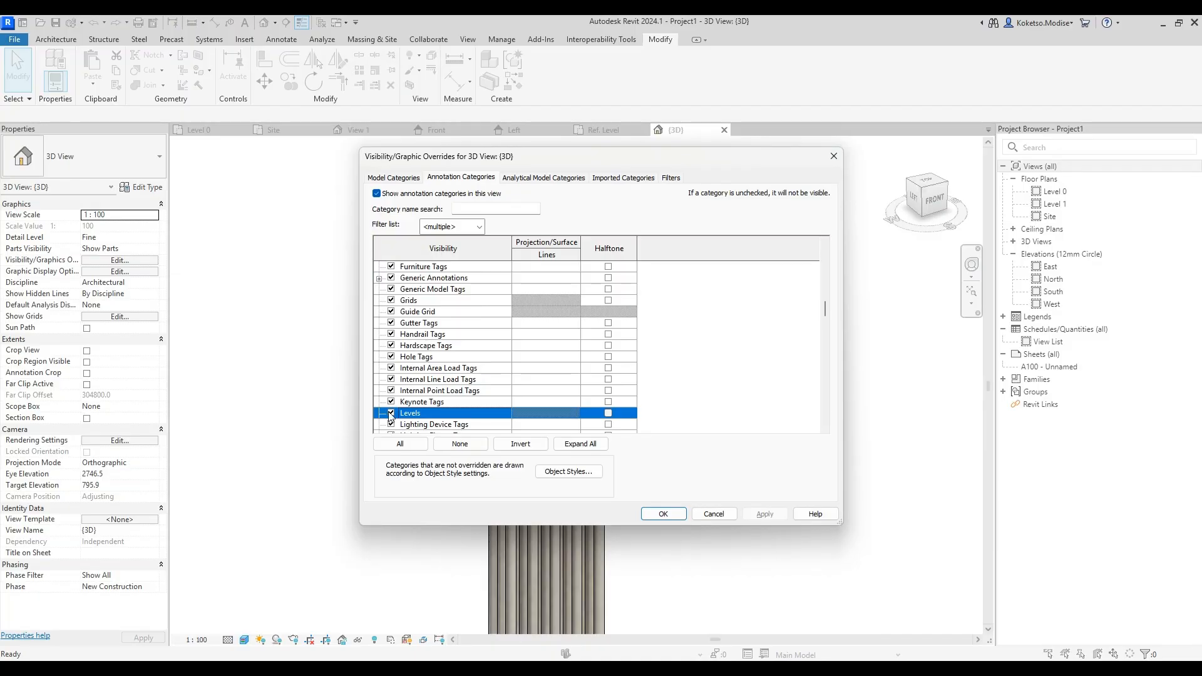
pyautogui.click(662, 514)
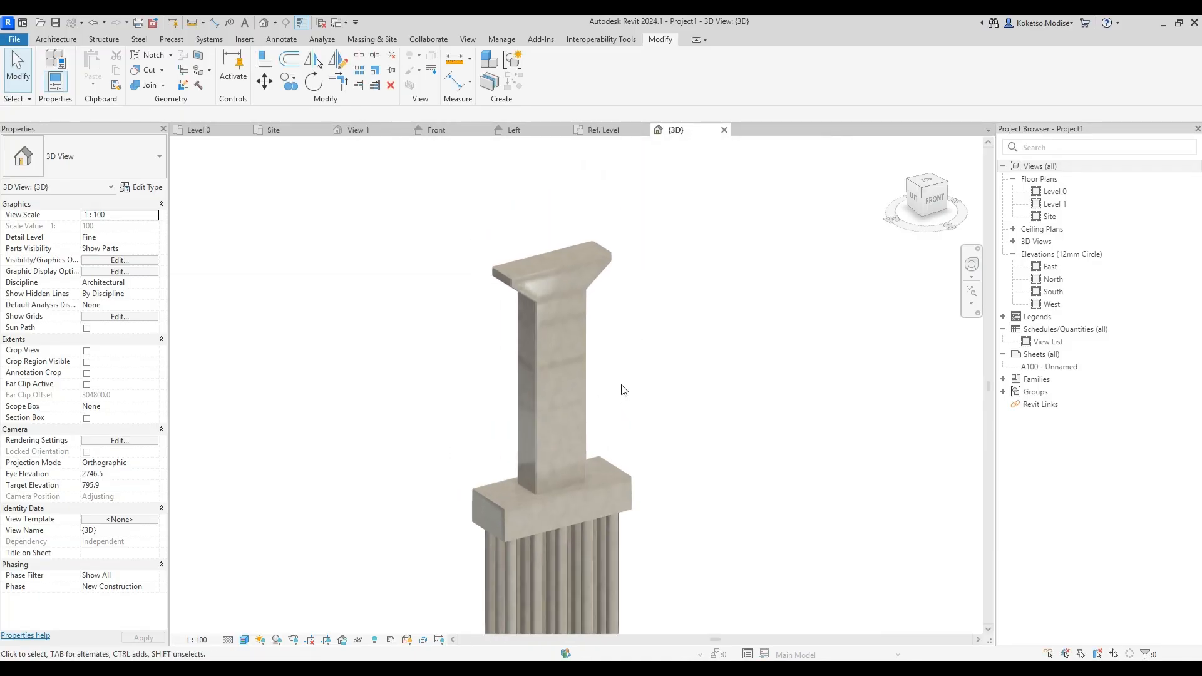
# Step: Select all parts of the pier and make them one displacement set with Displace Elements
pyautogui.moveTo(632, 458); pyautogui.dragTo(572, 345, button='middle')
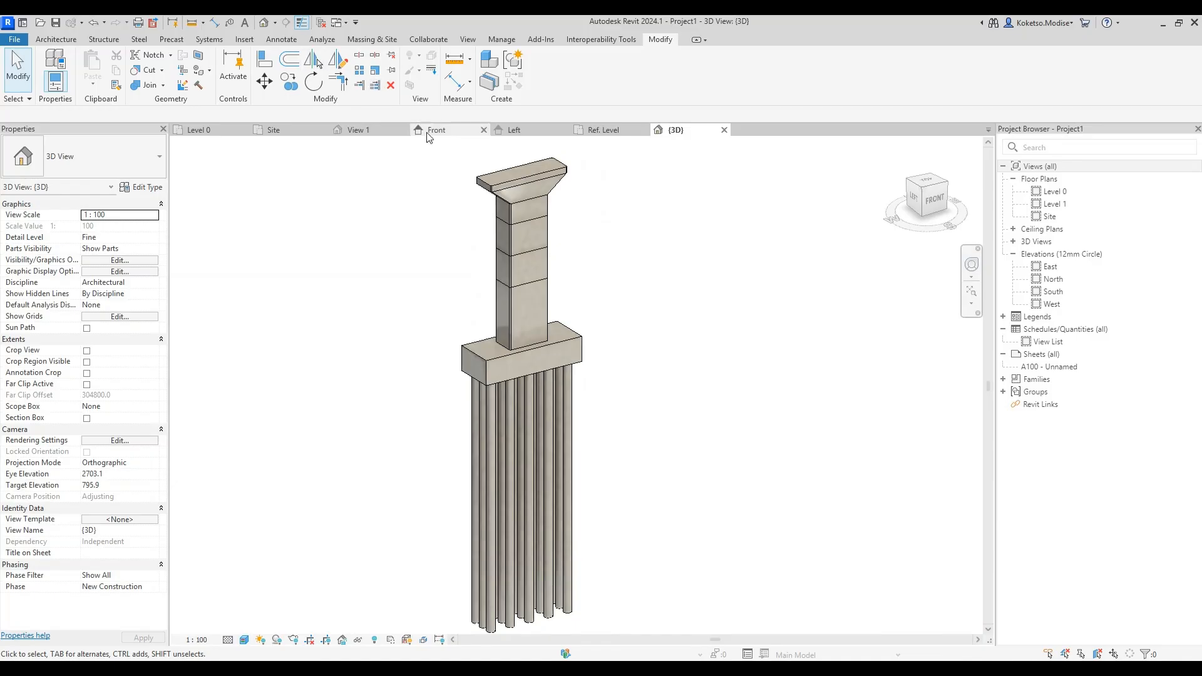
pyautogui.moveTo(711, 575); pyautogui.dragTo(380, 167)
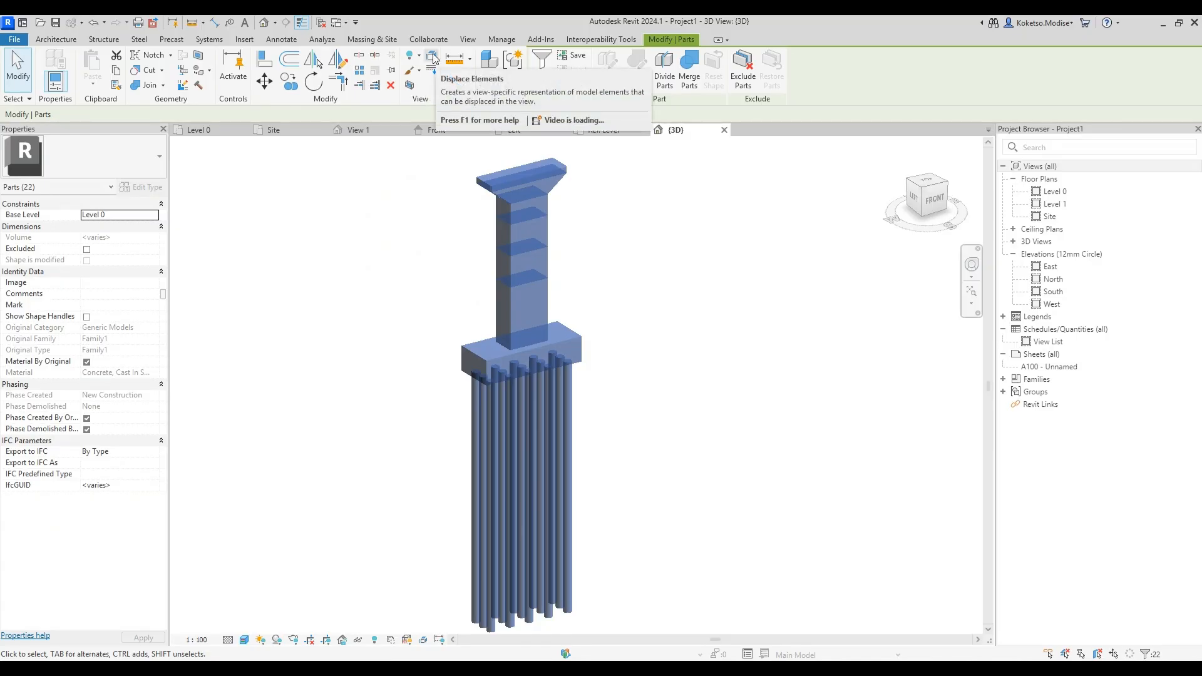
pyautogui.click(434, 60)
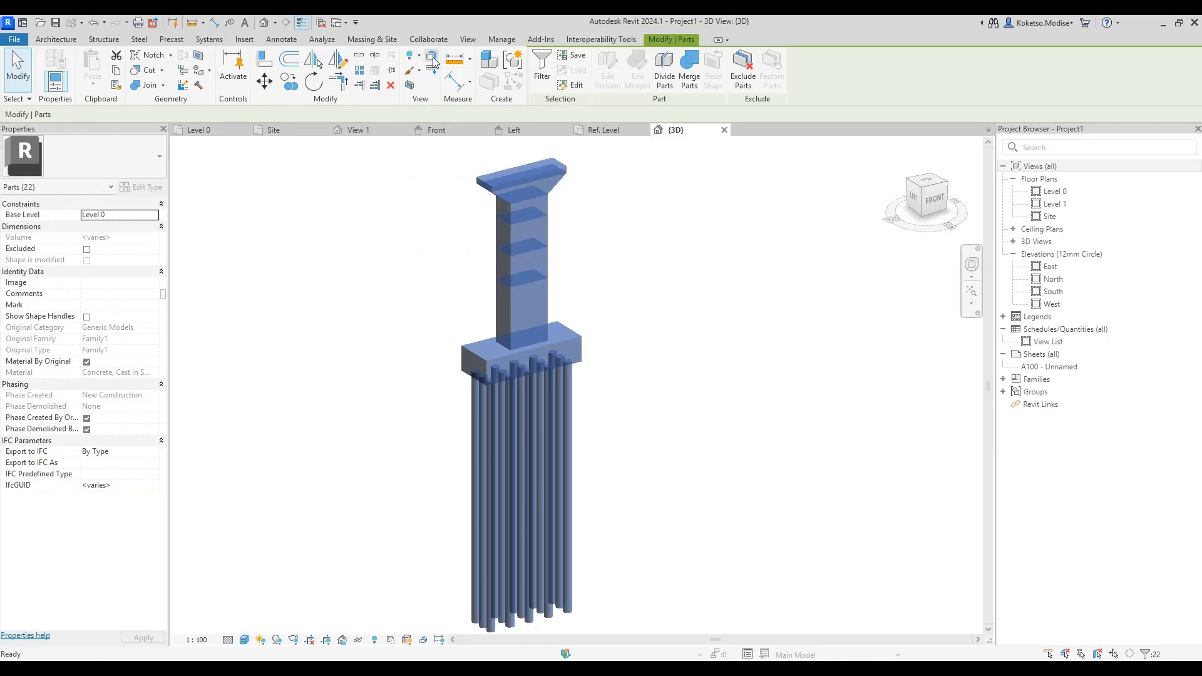
pyautogui.click(567, 414)
pyautogui.click(564, 410)
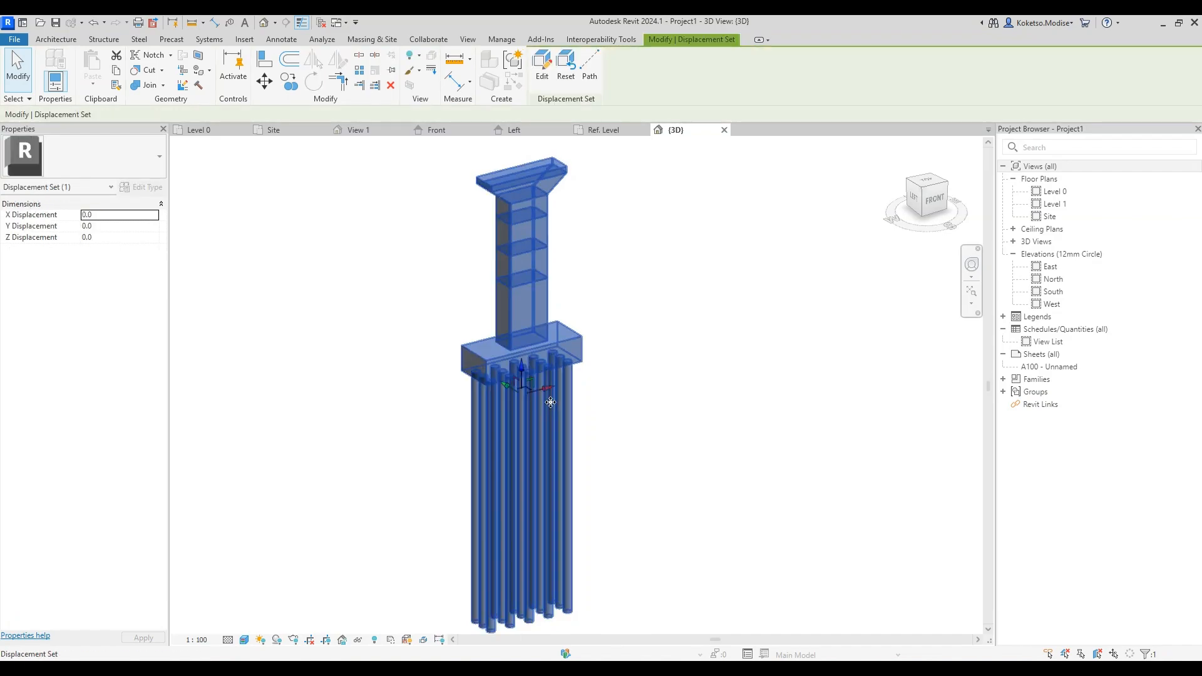
pyautogui.press('Escape')
pyautogui.click(566, 410)
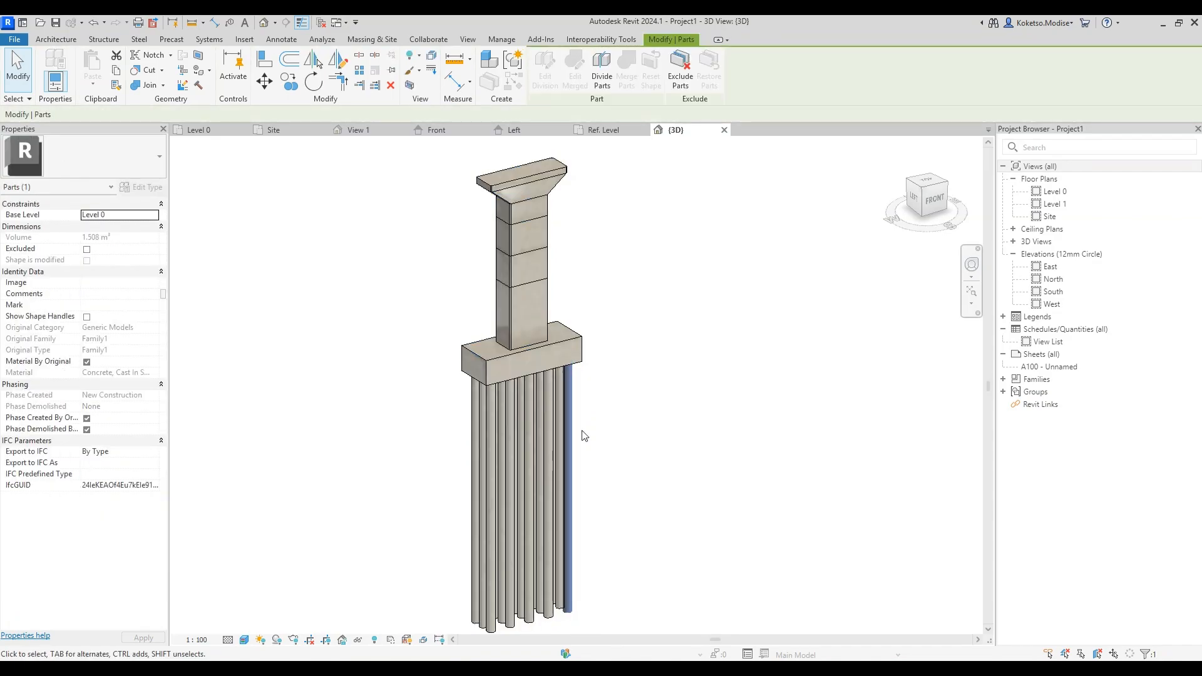
pyautogui.keyDown('shift'); pyautogui.moveTo(681, 505); pyautogui.dragTo(651, 476, button='middle'); pyautogui.keyUp('shift')
pyautogui.moveTo(703, 536); pyautogui.dragTo(247, 448)
pyautogui.press('Escape')
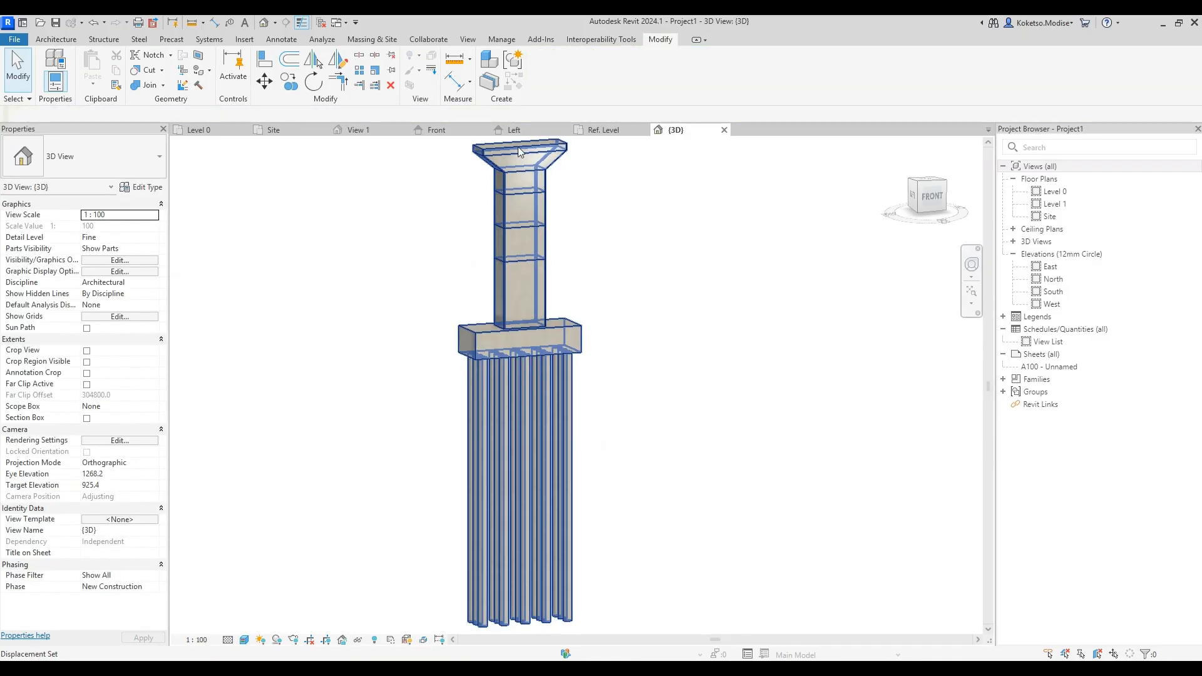
# Step: Displace the pier's top cap part straight up by about 6070 mm with Displace Elements
pyautogui.click(509, 146)
pyautogui.moveTo(509, 145); pyautogui.dragTo(521, 305, button='middle')
pyautogui.scroll(1, 492, 242)
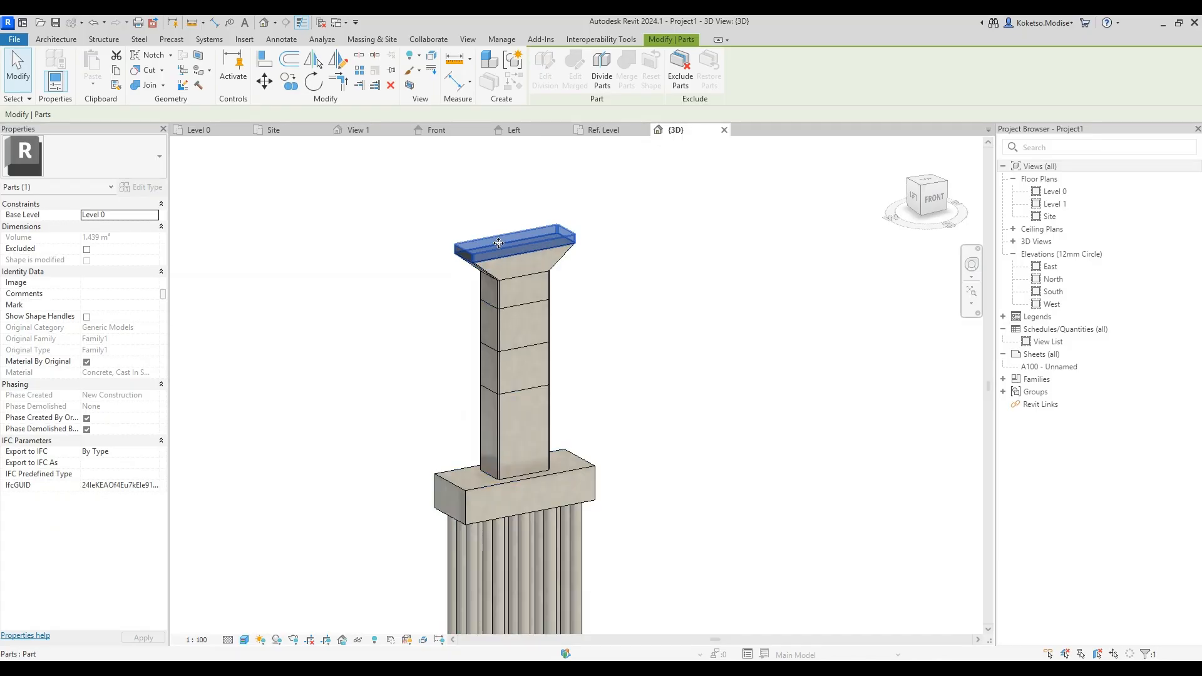
pyautogui.moveTo(497, 246); pyautogui.dragTo(492, 285, button='middle')
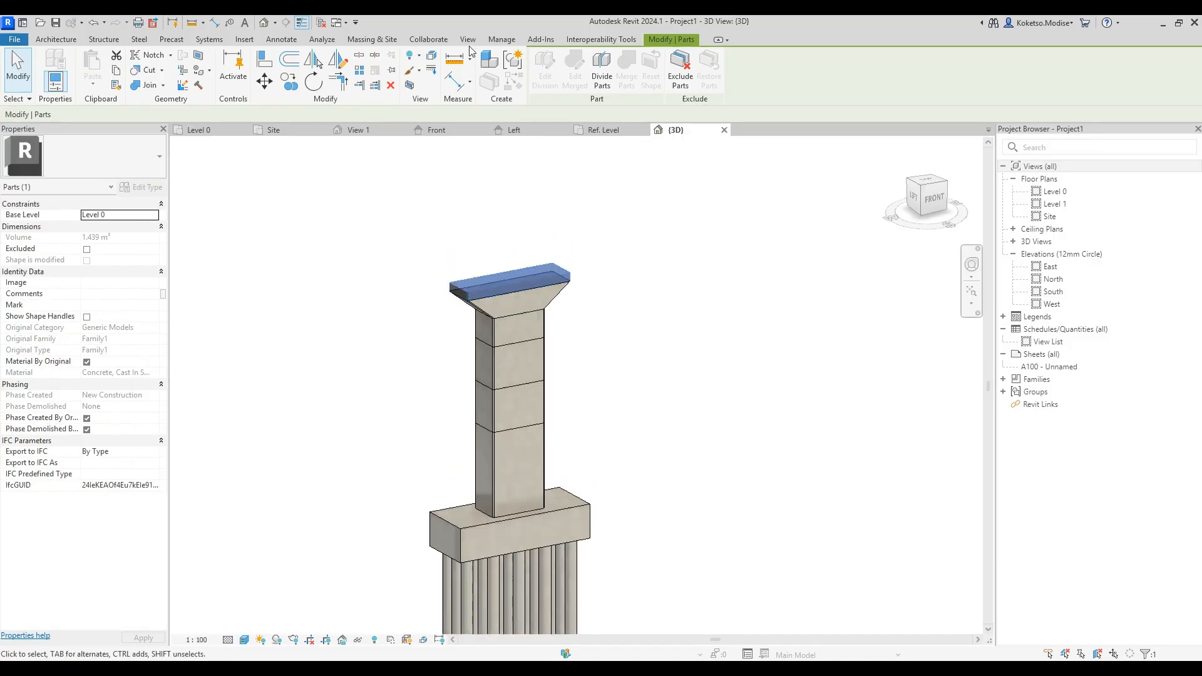
pyautogui.click(432, 56)
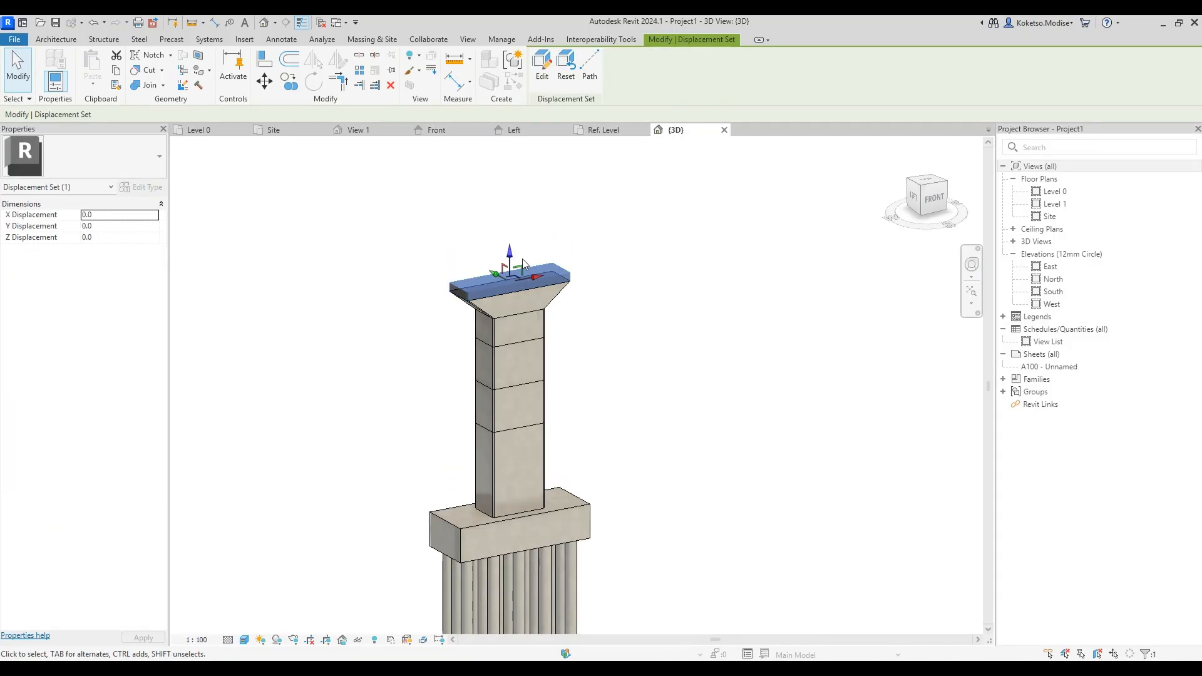
pyautogui.moveTo(509, 252); pyautogui.dragTo(509, 144)
pyautogui.scroll(-1, 530, 221)
pyautogui.moveTo(531, 221); pyautogui.dragTo(496, 360, button='middle')
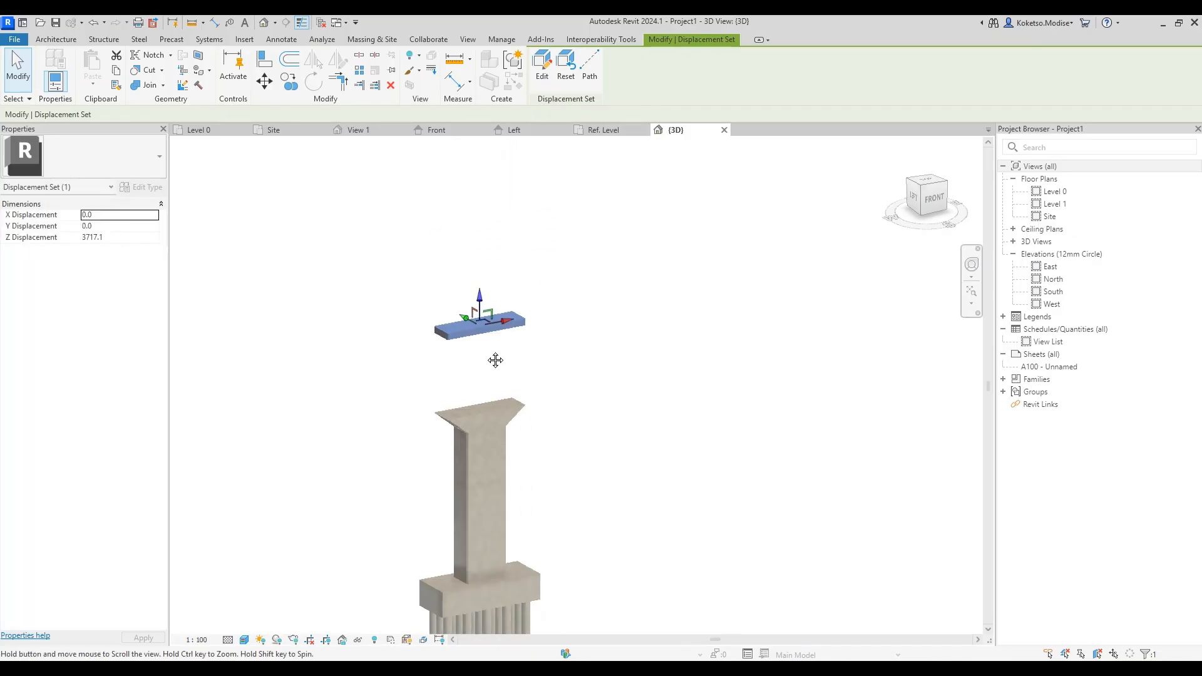
pyautogui.scroll(-1, 491, 343)
pyautogui.moveTo(481, 300); pyautogui.dragTo(481, 257)
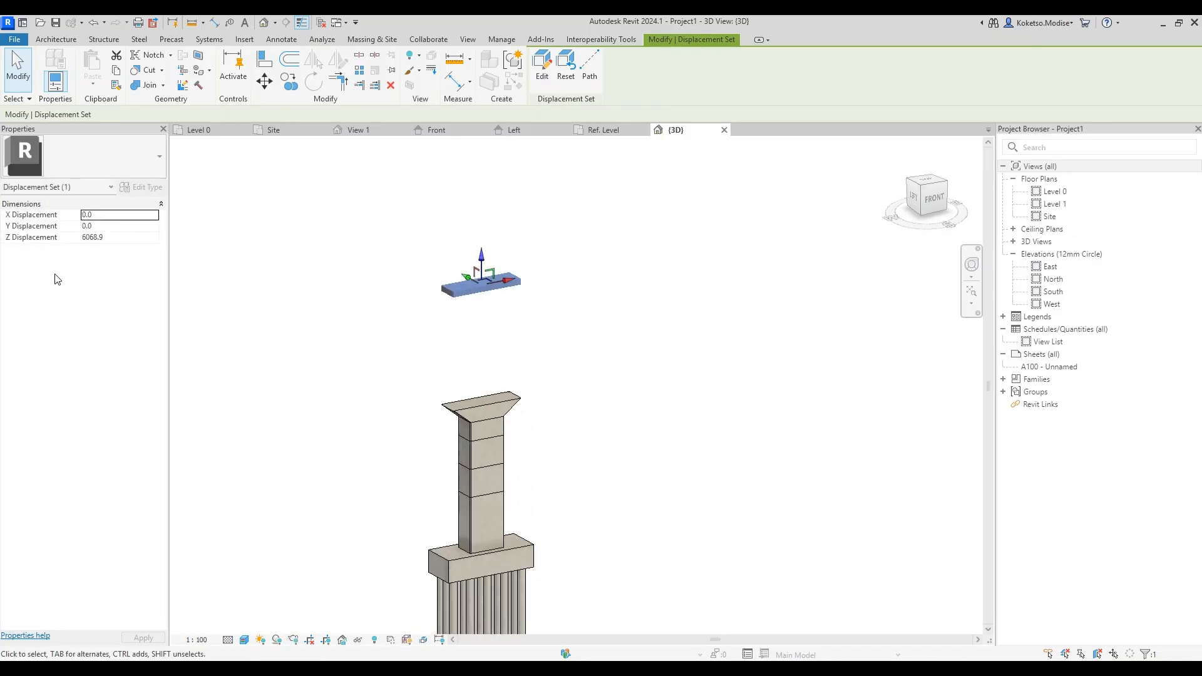
# Step: Set the top cap part's Z displacement to 6000
pyautogui.click(128, 236)
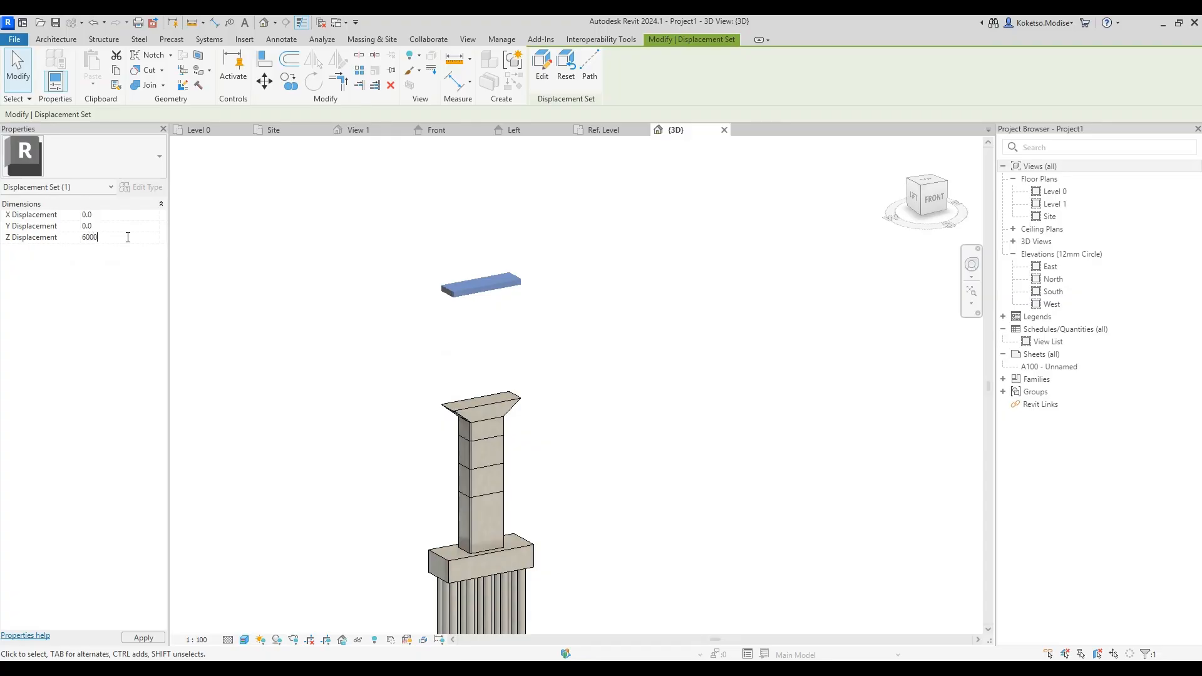
pyautogui.write('6000')
pyautogui.click(349, 390)
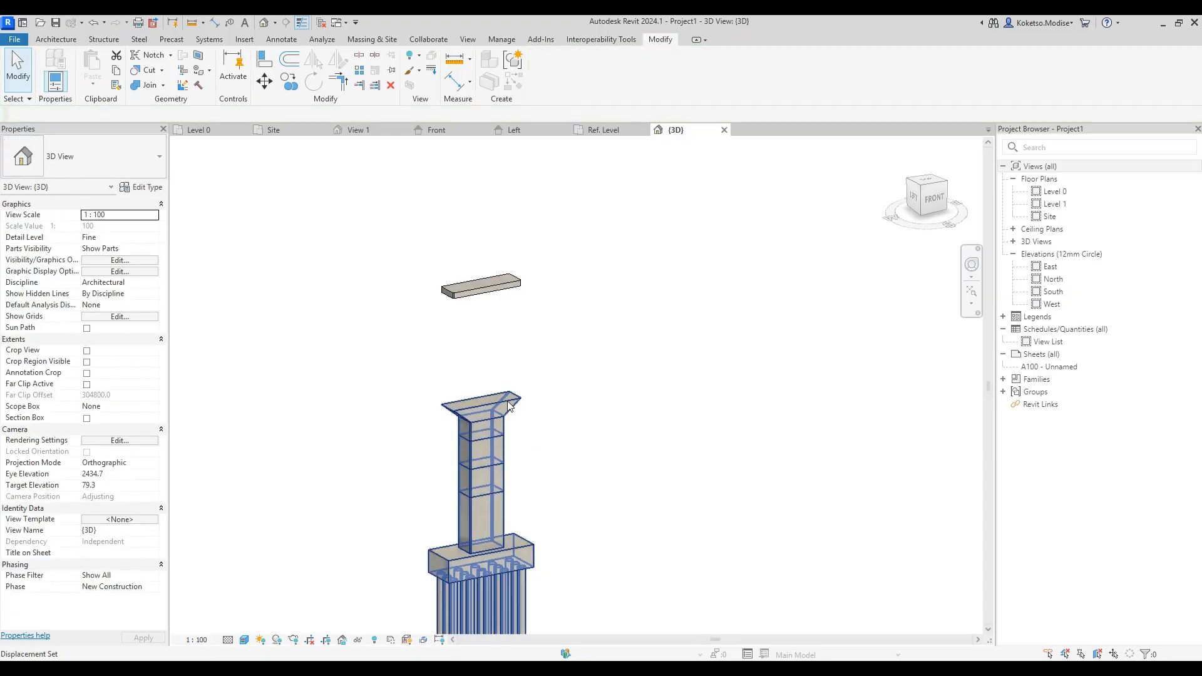
# Step: Displace the tapered head part straight up to just below the raised cap
pyautogui.click(502, 406)
pyautogui.scroll(2, 494, 401)
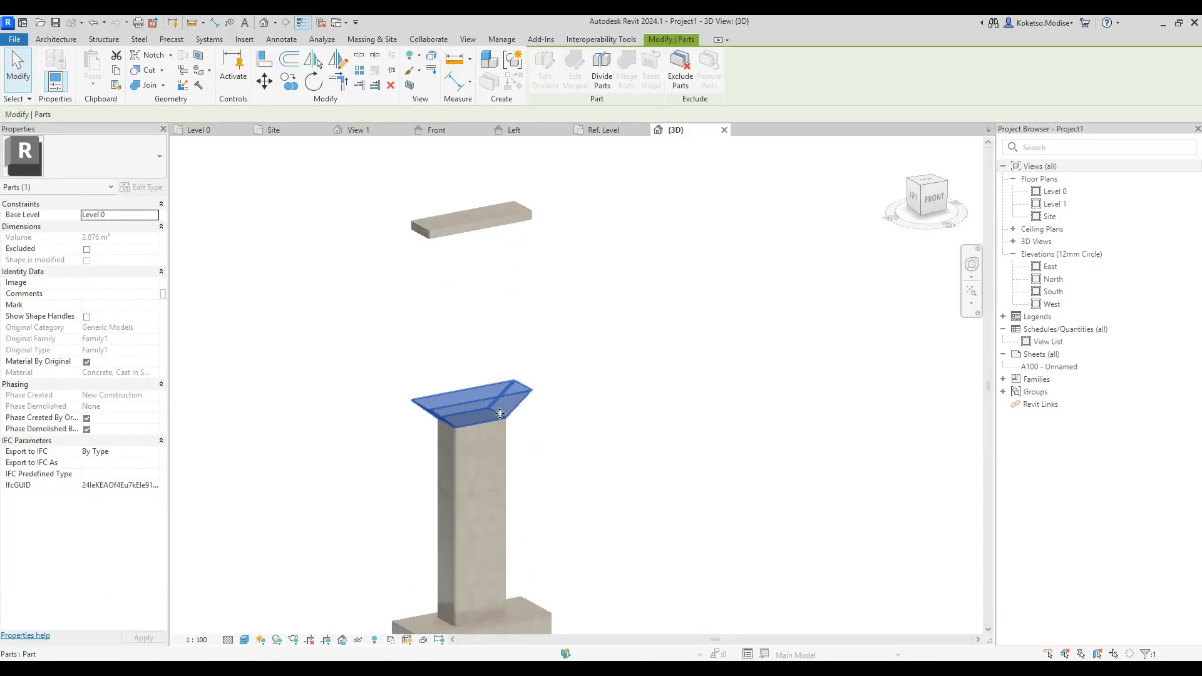
pyautogui.click(432, 58)
pyautogui.moveTo(479, 379); pyautogui.dragTo(479, 251)
pyautogui.click(500, 372)
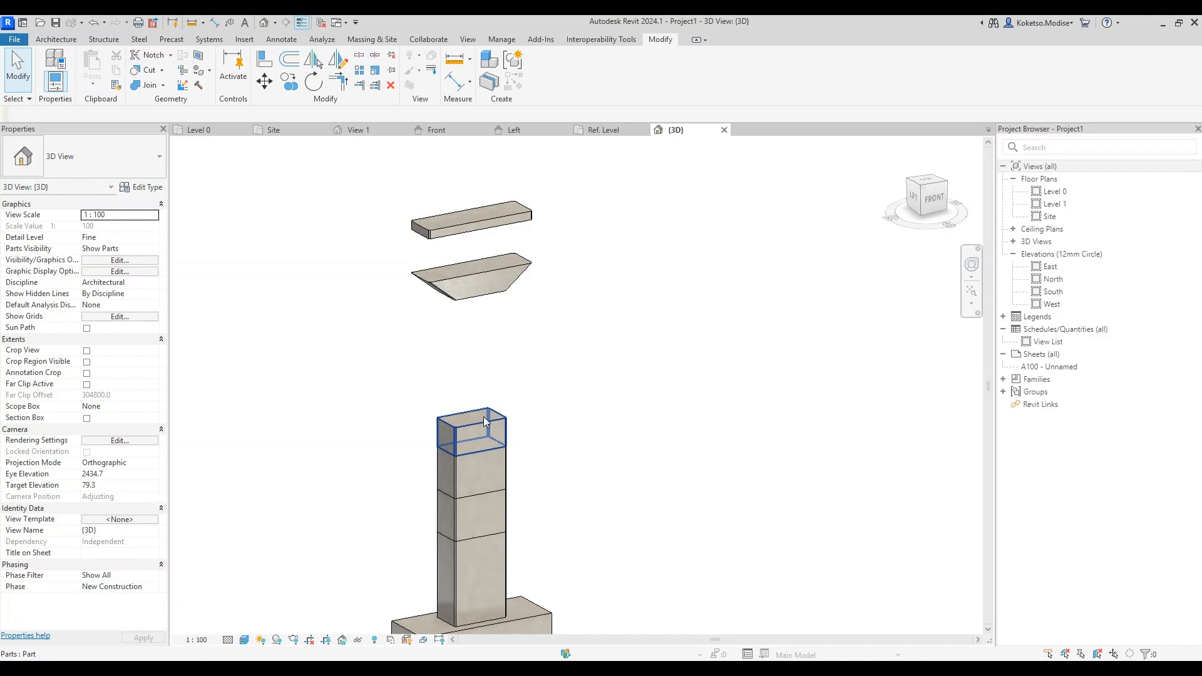
# Step: Displace the topmost shaft segment straight up by about 3297 mm, just below the tapered head
pyautogui.click(487, 422)
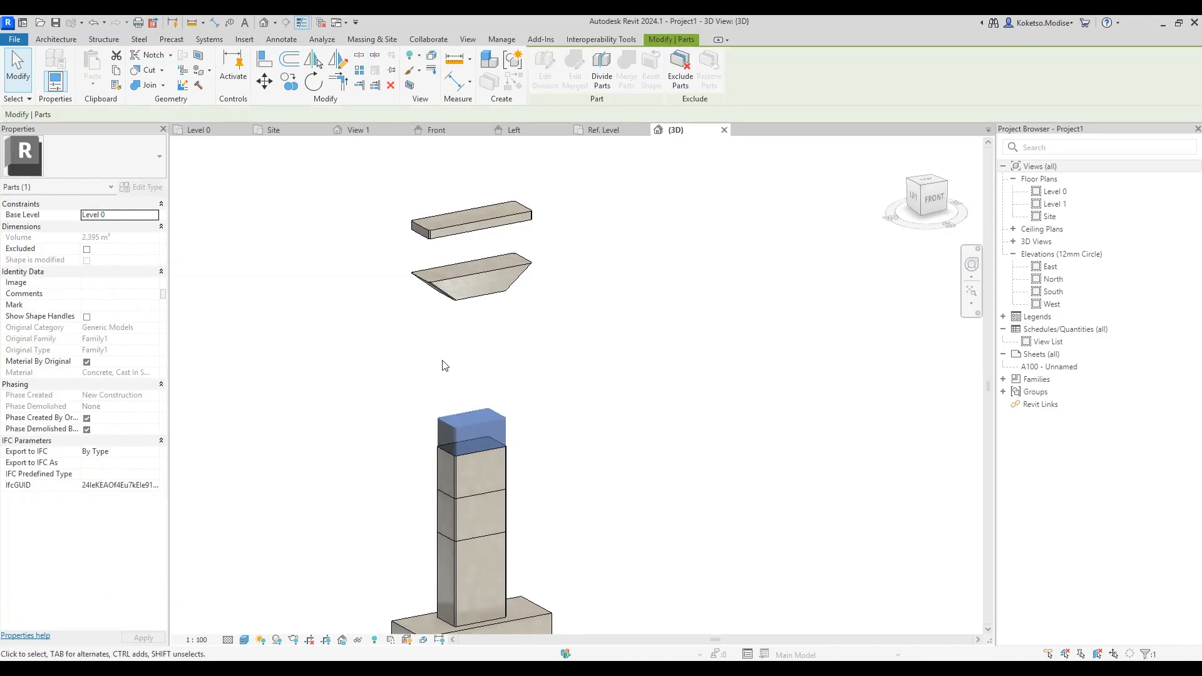
pyautogui.click(432, 57)
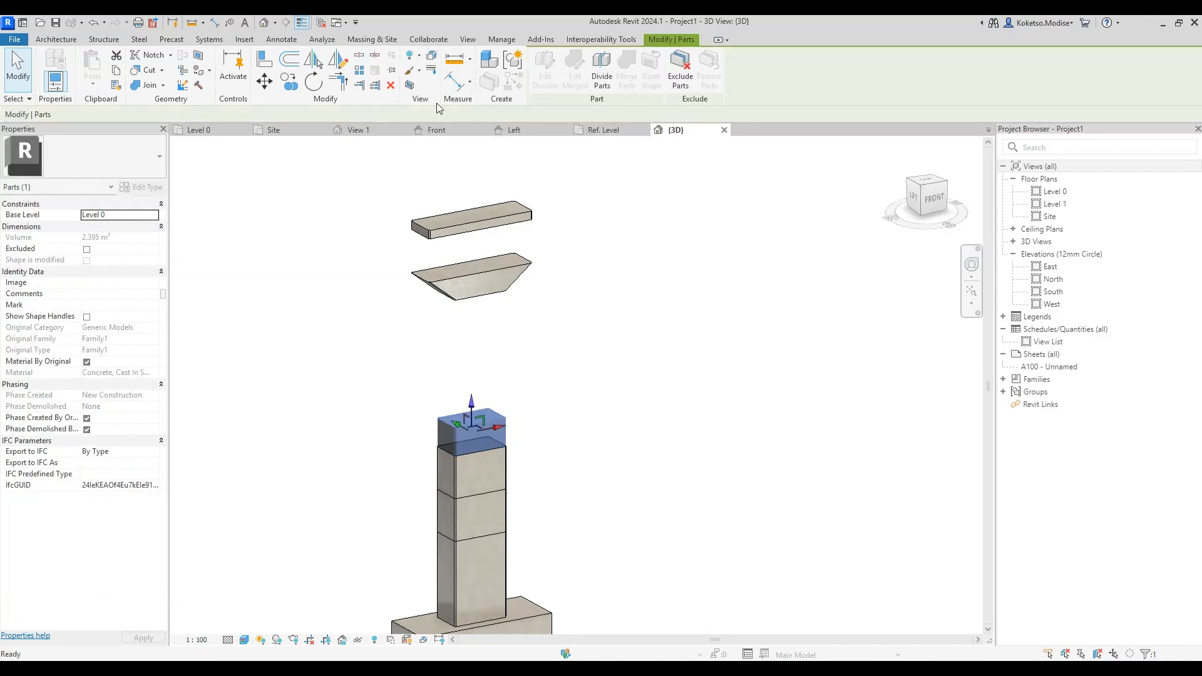
pyautogui.moveTo(471, 404); pyautogui.dragTo(471, 308)
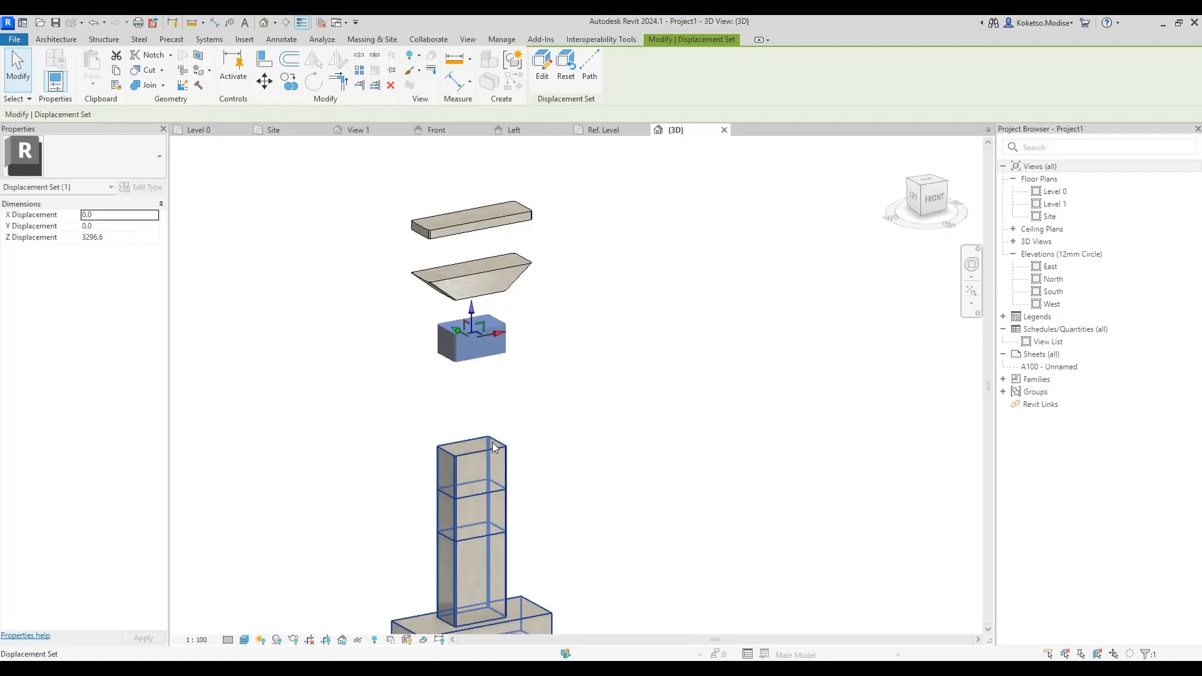
# Step: Displace the second shaft segment from the top straight up by about 2347 mm
pyautogui.click(495, 447)
pyautogui.click(432, 58)
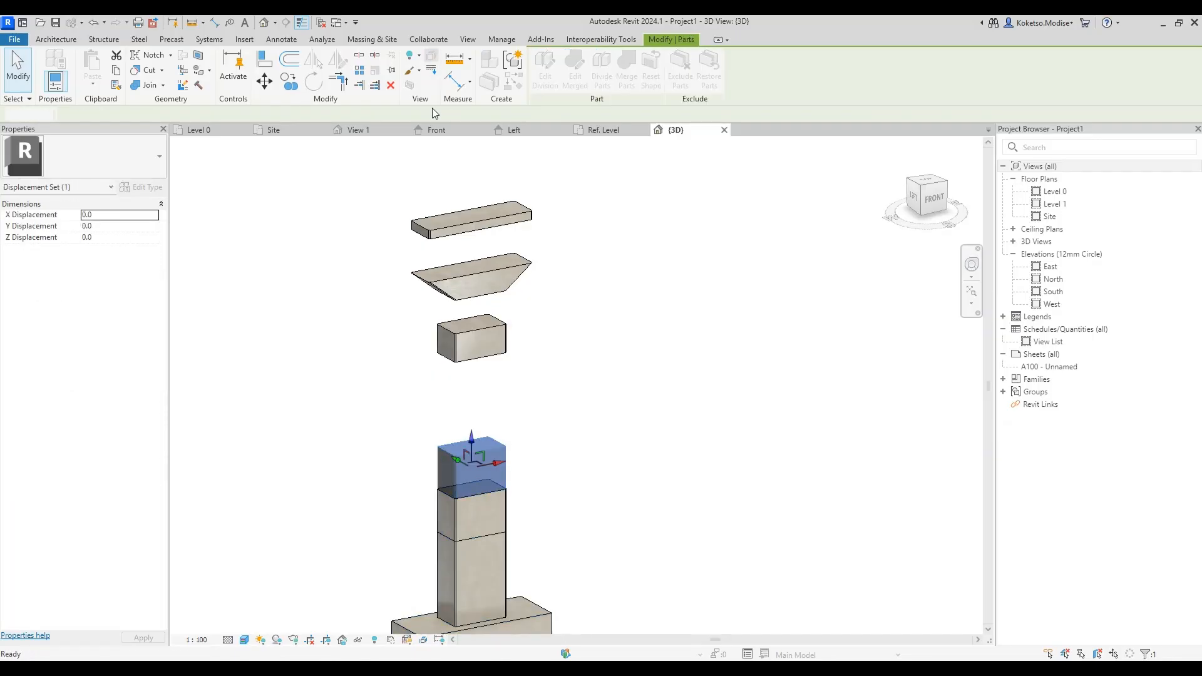
pyautogui.moveTo(472, 433); pyautogui.dragTo(471, 391)
pyautogui.moveTo(472, 364); pyautogui.dragTo(472, 373)
pyautogui.scroll(-4, 517, 322)
pyautogui.scroll(3, 508, 426)
# Step: Displace the third shaft segment from the top upward, leaving a small gap below the second segment
pyautogui.press('Tab')
pyautogui.click(506, 397)
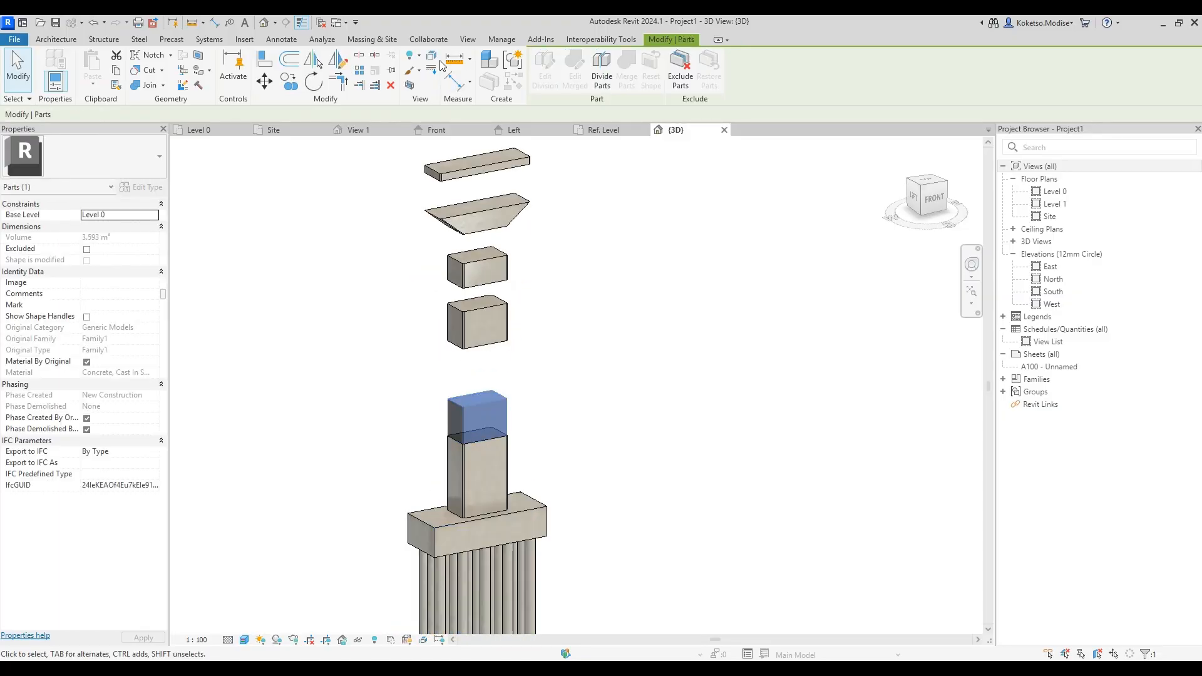
pyautogui.moveTo(476, 396); pyautogui.dragTo(477, 350)
pyautogui.scroll(-3, 489, 419)
pyautogui.moveTo(495, 432); pyautogui.dragTo(491, 383, button='middle')
pyautogui.press('Escape')
# Step: Displace the tall lowest shaft segment upward so it separates from the rectangular base
pyautogui.press('Tab')
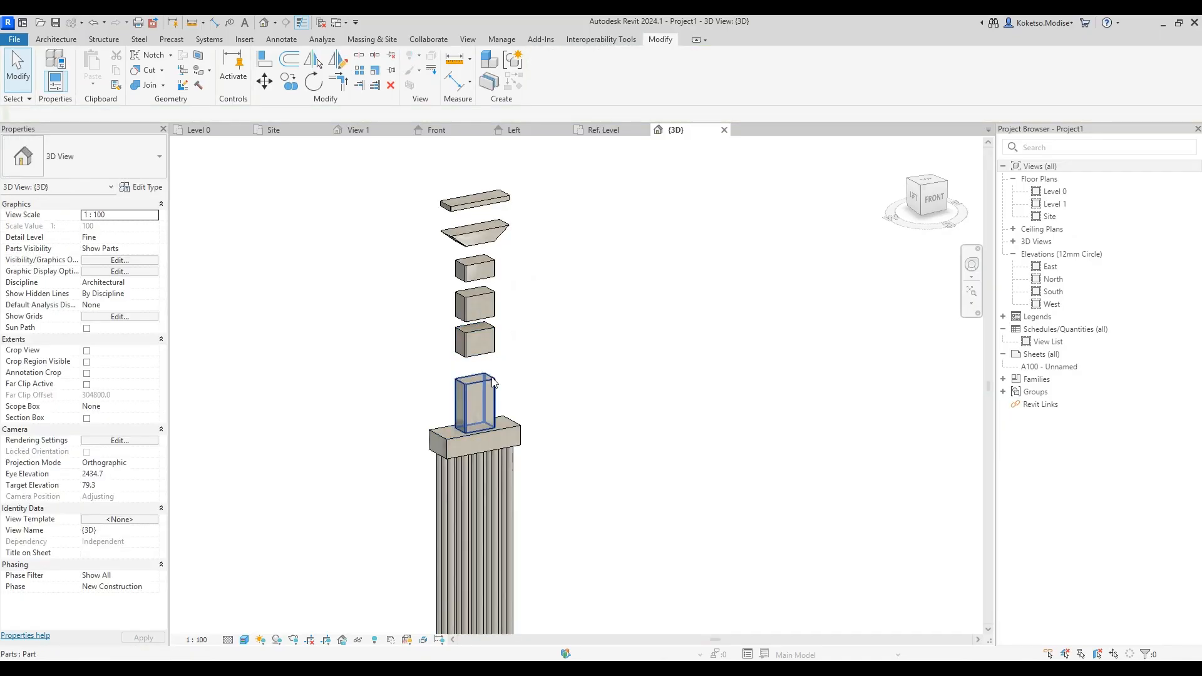
pyautogui.press('Tab')
pyautogui.press('Tab')
pyautogui.click(494, 385)
pyautogui.scroll(2, 494, 388)
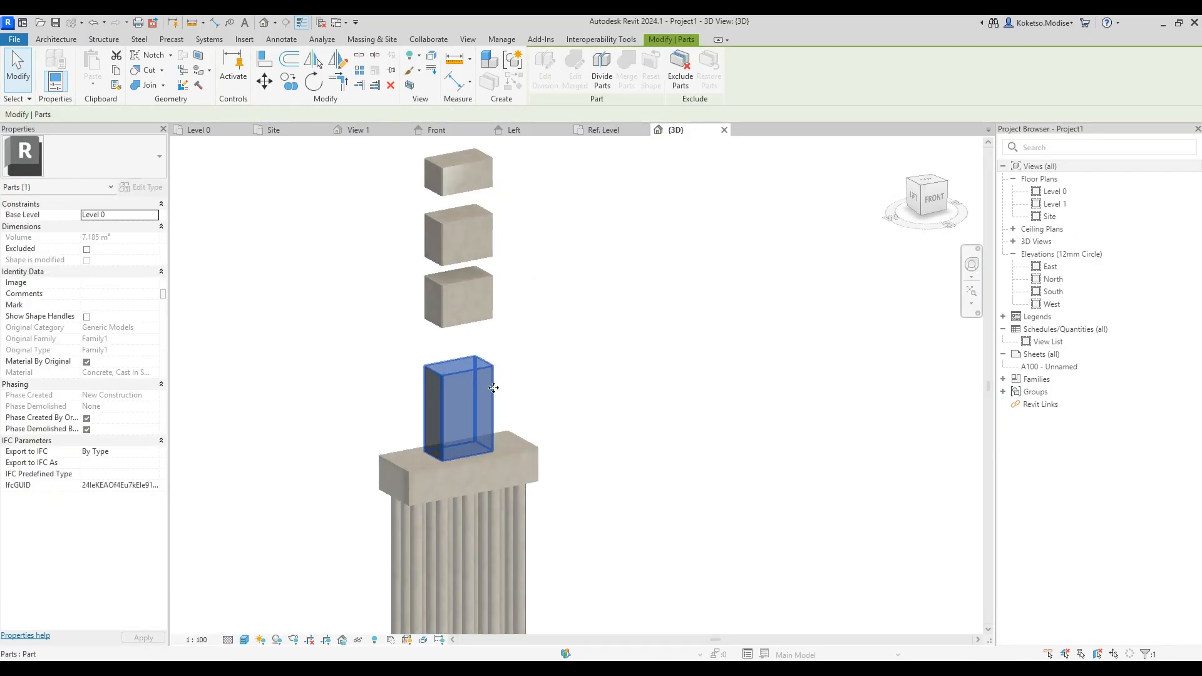
pyautogui.click(432, 56)
pyautogui.moveTo(456, 383); pyautogui.dragTo(456, 353)
pyautogui.press('Escape')
# Step: Displace the rectangular base part slightly upward to separate it from the pile tops
pyautogui.scroll(-2, 456, 353)
pyautogui.press('Tab')
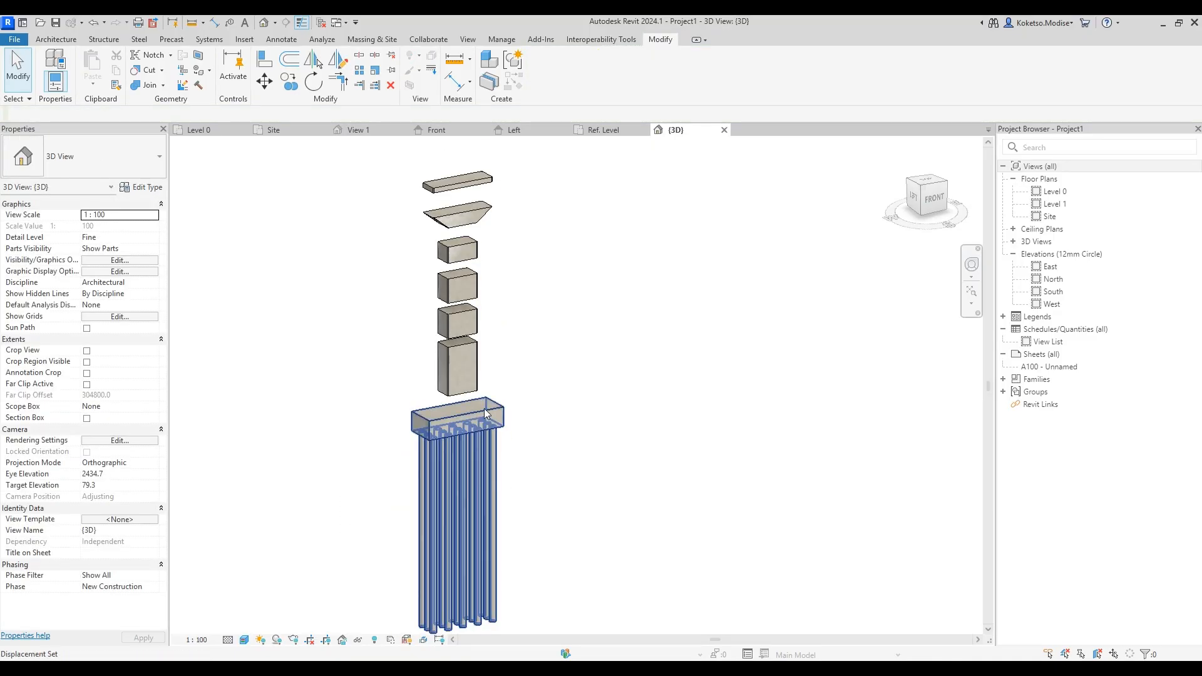
pyautogui.click(488, 413)
pyautogui.scroll(2, 466, 376)
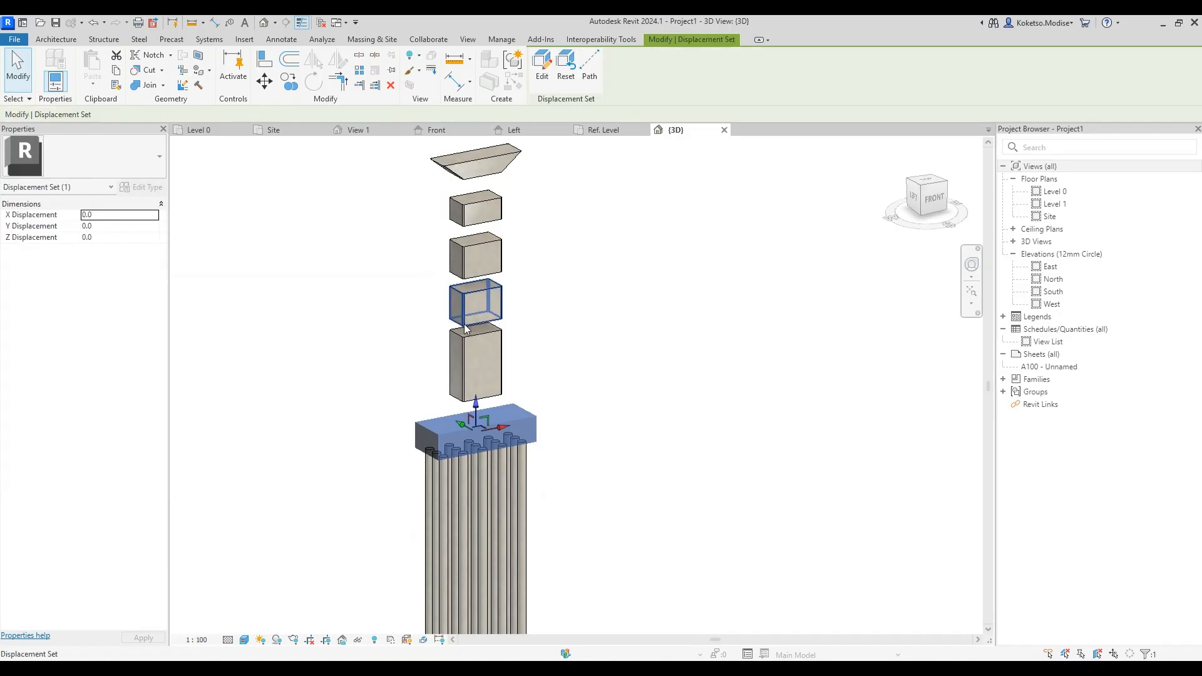
pyautogui.click(551, 491)
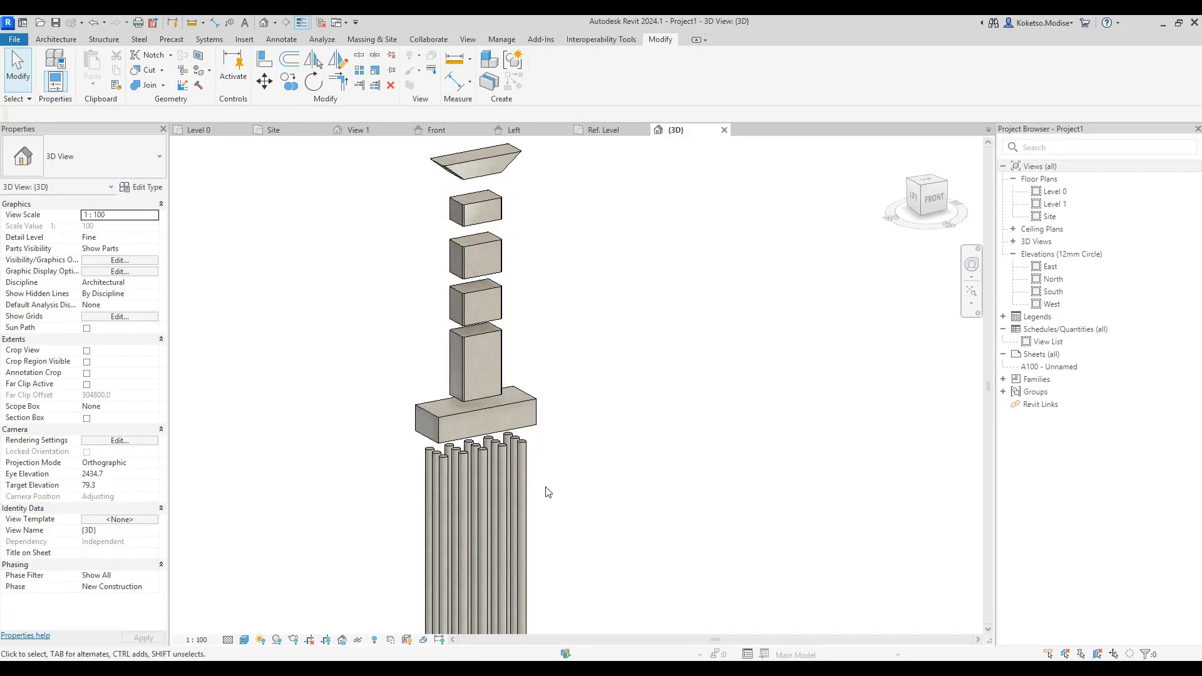
# Step: Try to displace all fifteen pile parts together as one group
pyautogui.click(525, 486)
pyautogui.scroll(3, 529, 335)
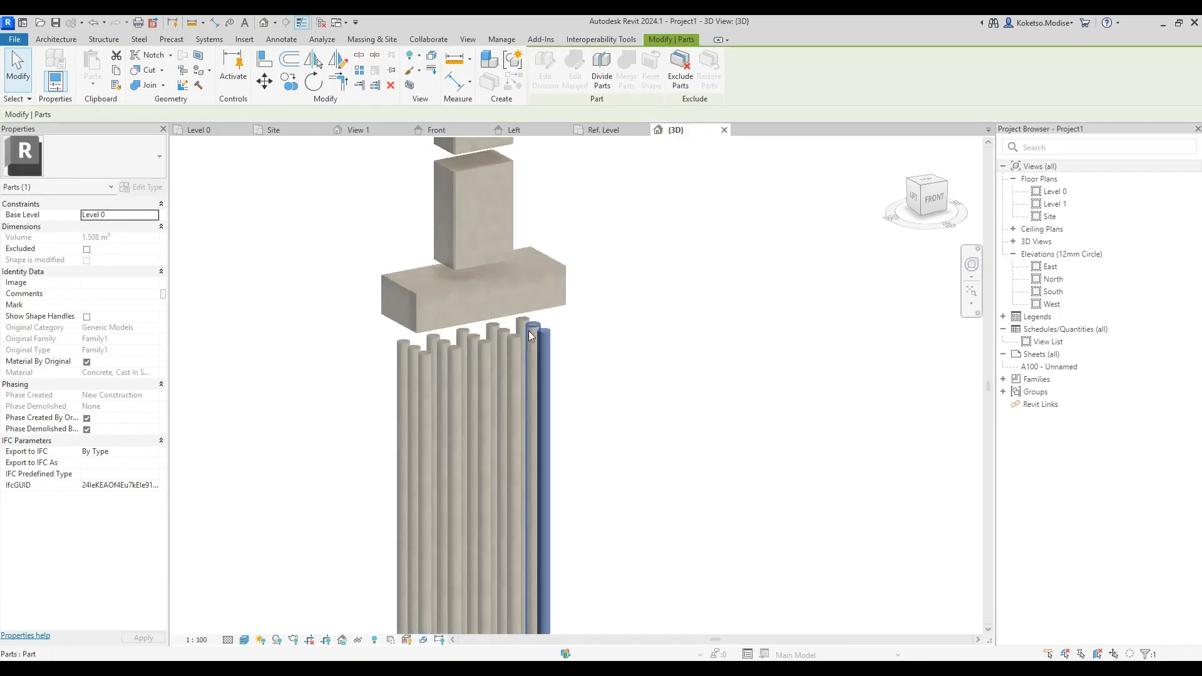
pyautogui.keyDown('ctrl'); pyautogui.click(517, 327); pyautogui.keyUp('ctrl')
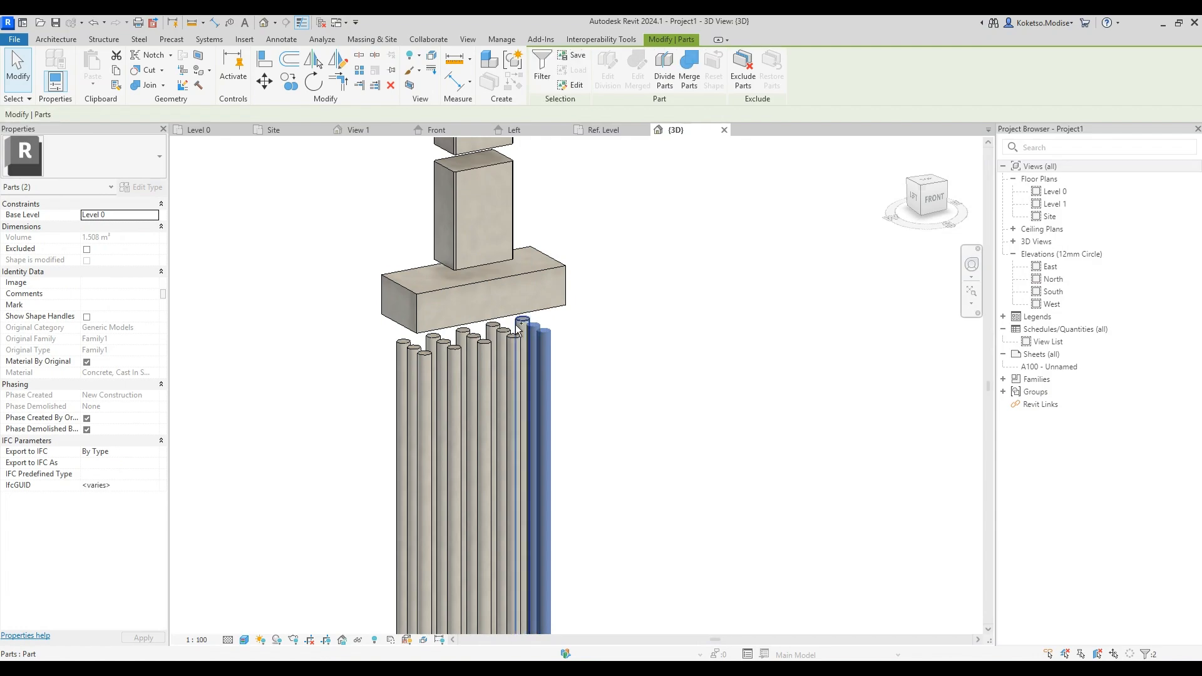
pyautogui.keyDown('ctrl'); pyautogui.click(521, 325); pyautogui.keyUp('ctrl')
pyautogui.keyDown('ctrl'); pyautogui.click(512, 337); pyautogui.keyUp('ctrl')
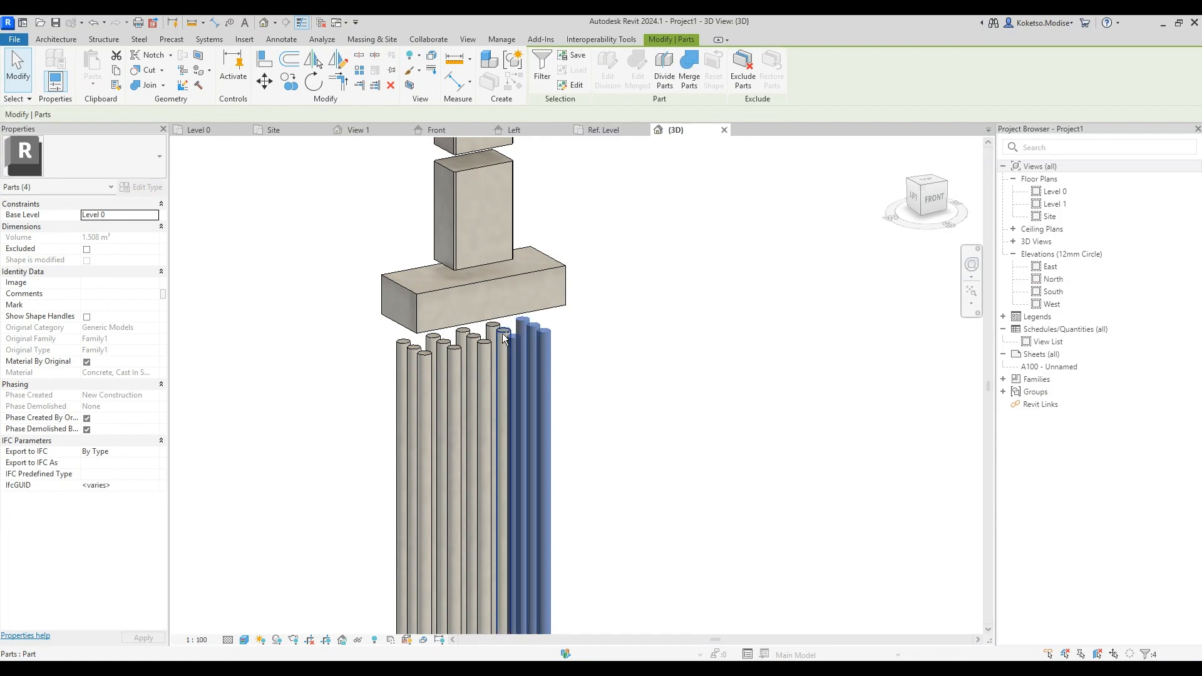
pyautogui.keyDown('ctrl'); pyautogui.click(501, 341); pyautogui.keyUp('ctrl')
pyautogui.keyDown('ctrl'); pyautogui.click(493, 345); pyautogui.keyUp('ctrl')
pyautogui.keyDown('ctrl'); pyautogui.click(486, 345); pyautogui.keyUp('ctrl')
pyautogui.keyDown('ctrl'); pyautogui.click(475, 341); pyautogui.keyUp('ctrl')
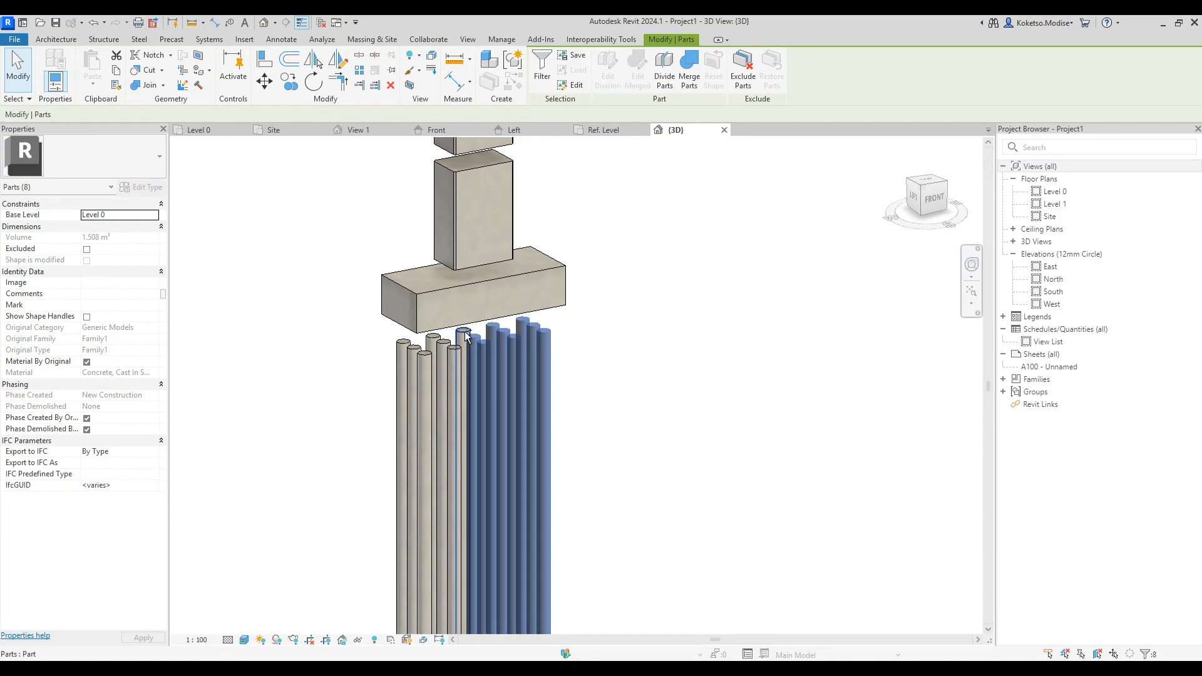
pyautogui.keyDown('ctrl'); pyautogui.click(465, 338); pyautogui.keyUp('ctrl')
pyautogui.keyDown('ctrl'); pyautogui.click(455, 346); pyautogui.keyUp('ctrl')
pyautogui.keyDown('ctrl'); pyautogui.click(443, 346); pyautogui.keyUp('ctrl')
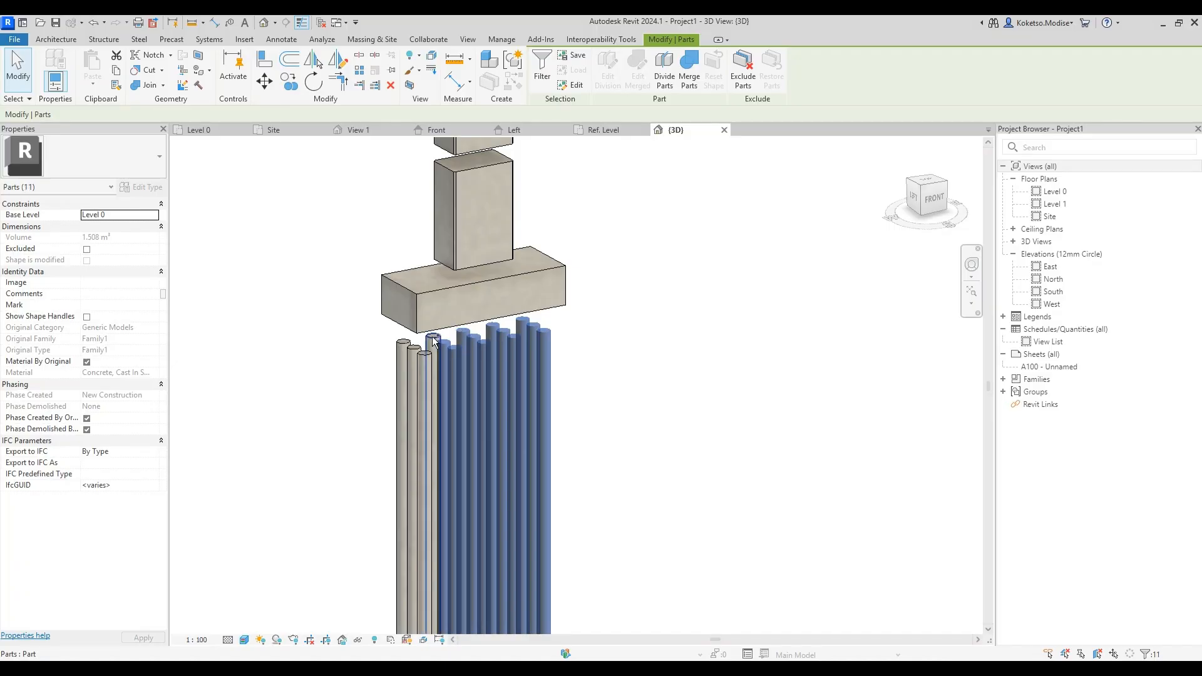
pyautogui.keyDown('ctrl'); pyautogui.click(434, 342); pyautogui.keyUp('ctrl')
pyautogui.keyDown('ctrl'); pyautogui.click(425, 358); pyautogui.keyUp('ctrl')
pyautogui.keyDown('ctrl'); pyautogui.click(413, 352); pyautogui.keyUp('ctrl')
pyautogui.keyDown('ctrl'); pyautogui.click(403, 351); pyautogui.keyUp('ctrl')
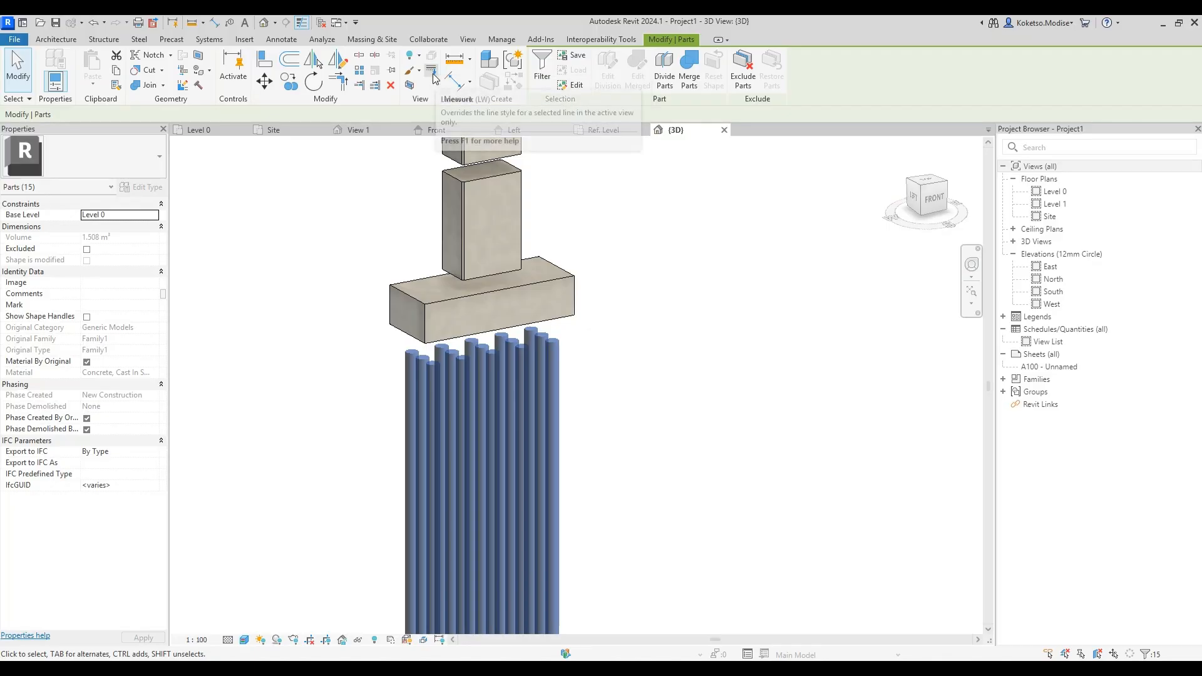
pyautogui.scroll(-3, 564, 410)
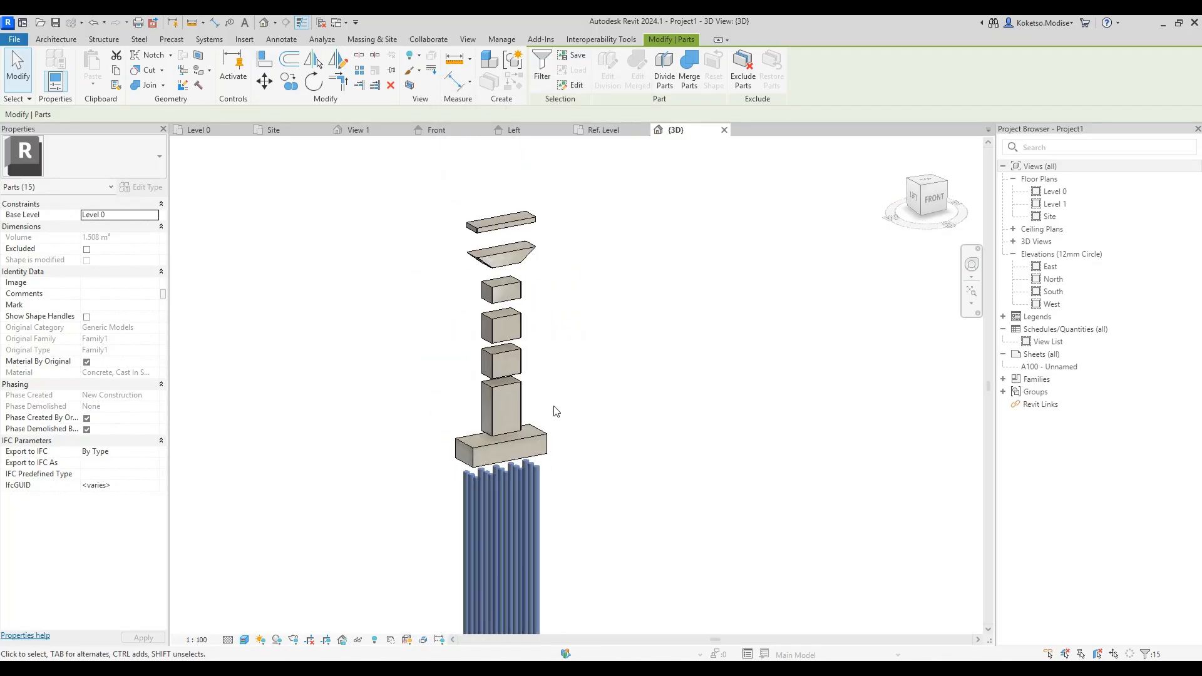
pyautogui.scroll(1, 494, 547)
pyautogui.click(584, 537)
# Step: Raise the cap, the tapered head to a Z displacement of about 6210 mm, and the topmost shaft segment further up
pyautogui.moveTo(584, 536); pyautogui.dragTo(555, 516, button='middle')
pyautogui.scroll(-1, 555, 516)
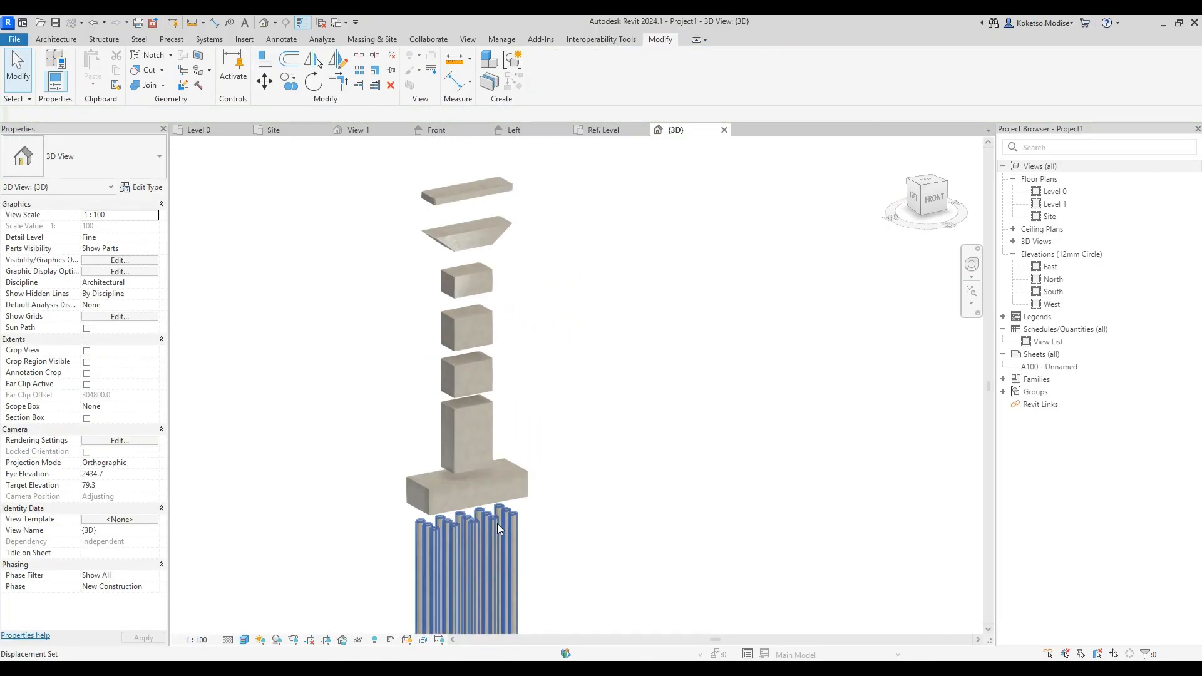
pyautogui.moveTo(499, 238); pyautogui.dragTo(473, 337, button='middle')
pyautogui.click(450, 286)
pyautogui.moveTo(441, 266); pyautogui.dragTo(440, 226)
pyautogui.click(451, 327)
pyautogui.moveTo(446, 312); pyautogui.dragTo(444, 275)
pyautogui.click(441, 382)
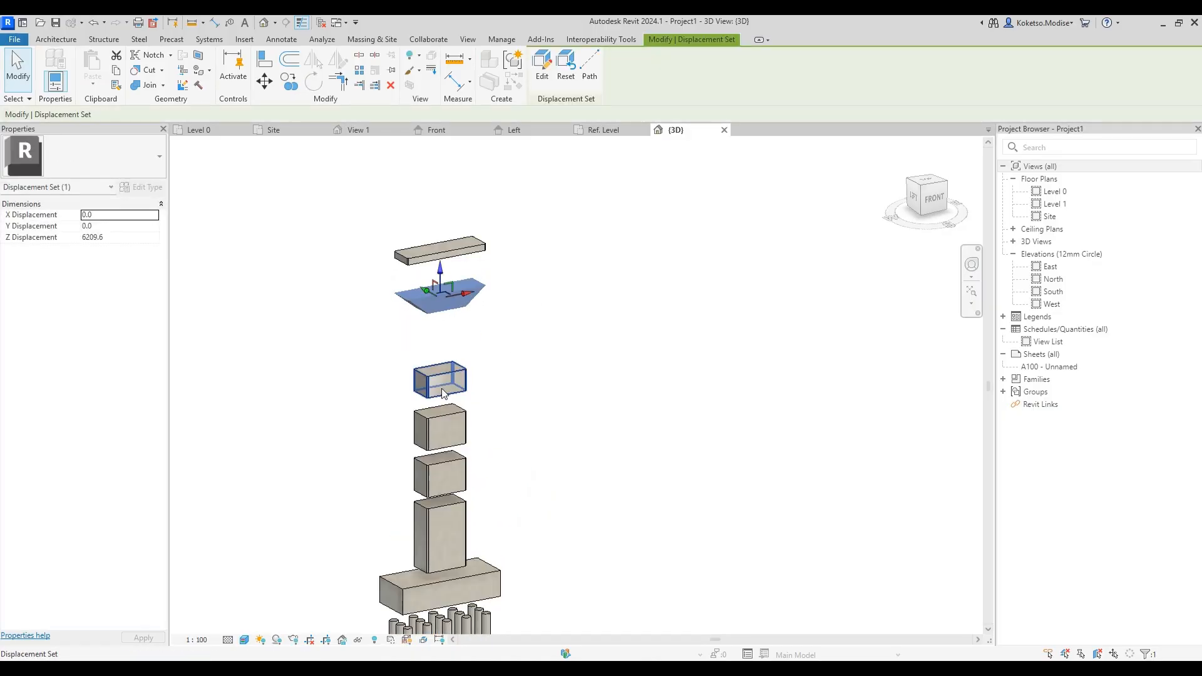
pyautogui.moveTo(441, 362); pyautogui.dragTo(440, 313)
# Step: Raise the three lower shaft segments further to open clear gaps between them and above the base
pyautogui.click(442, 427)
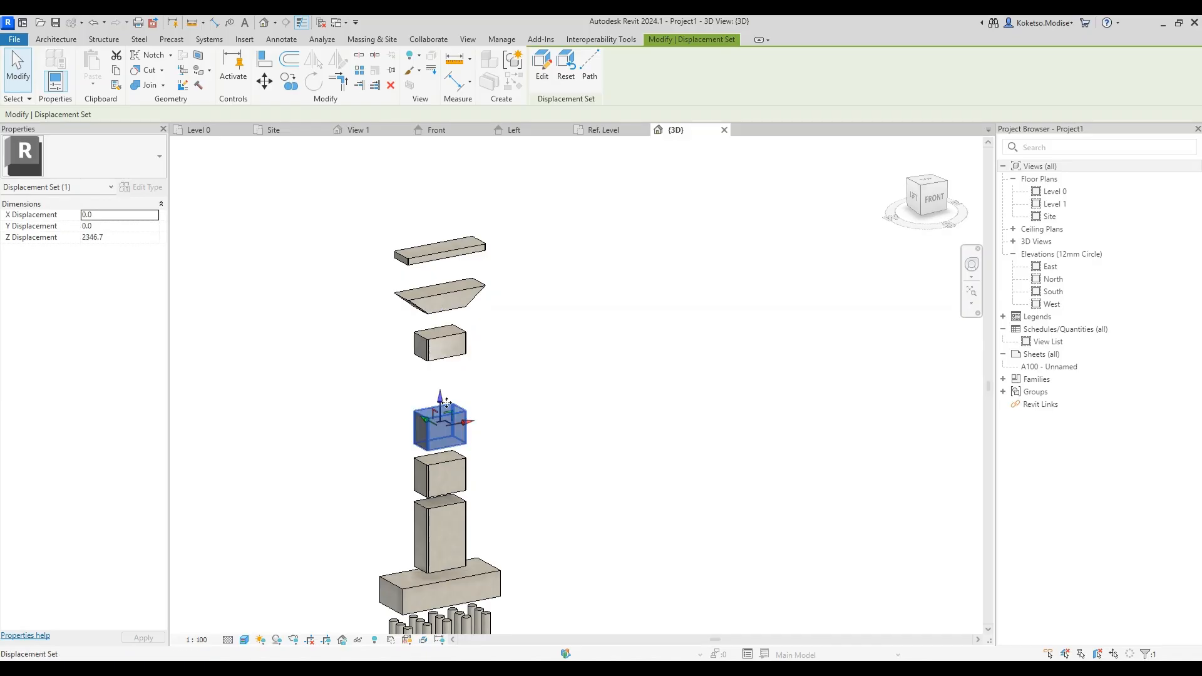
pyautogui.moveTo(440, 395); pyautogui.dragTo(441, 428)
pyautogui.click(461, 510)
pyautogui.moveTo(440, 502); pyautogui.dragTo(442, 487)
pyautogui.scroll(-3, 583, 419)
pyautogui.moveTo(583, 418); pyautogui.dragTo(624, 377, button='middle')
pyautogui.click(657, 324)
pyautogui.scroll(1, 657, 323)
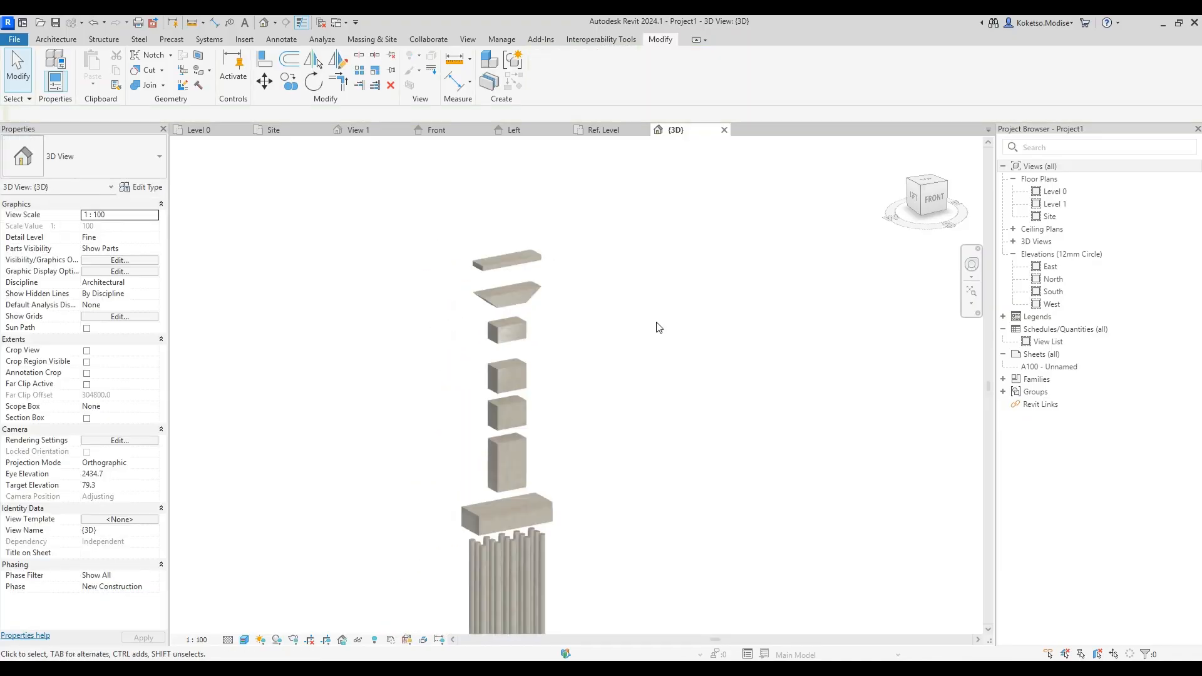
pyautogui.moveTo(651, 338)
pyautogui.mouseDown(button='middle')
pyautogui.moveTo(741, 196)
pyautogui.moveTo(687, 299)
pyautogui.moveTo(693, 352)
pyautogui.moveTo(670, 337)
pyautogui.moveTo(623, 338)
pyautogui.moveTo(639, 335)
pyautogui.mouseUp(button='middle')
pyautogui.scroll(2, 647, 287)
pyautogui.scroll(1, 647, 288)
pyautogui.scroll(-1, 679, 349)
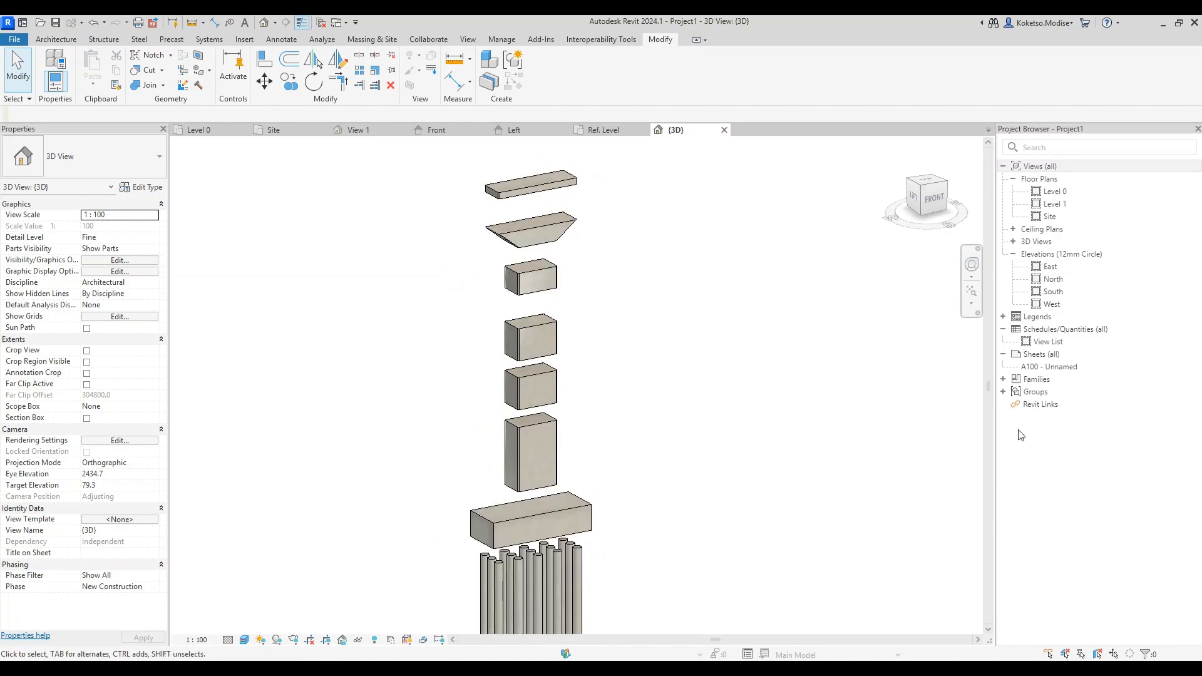
# Step: Place the {3D} view on sheet A100 and return to the {3D} view
pyautogui.doubleClick(1035, 367)
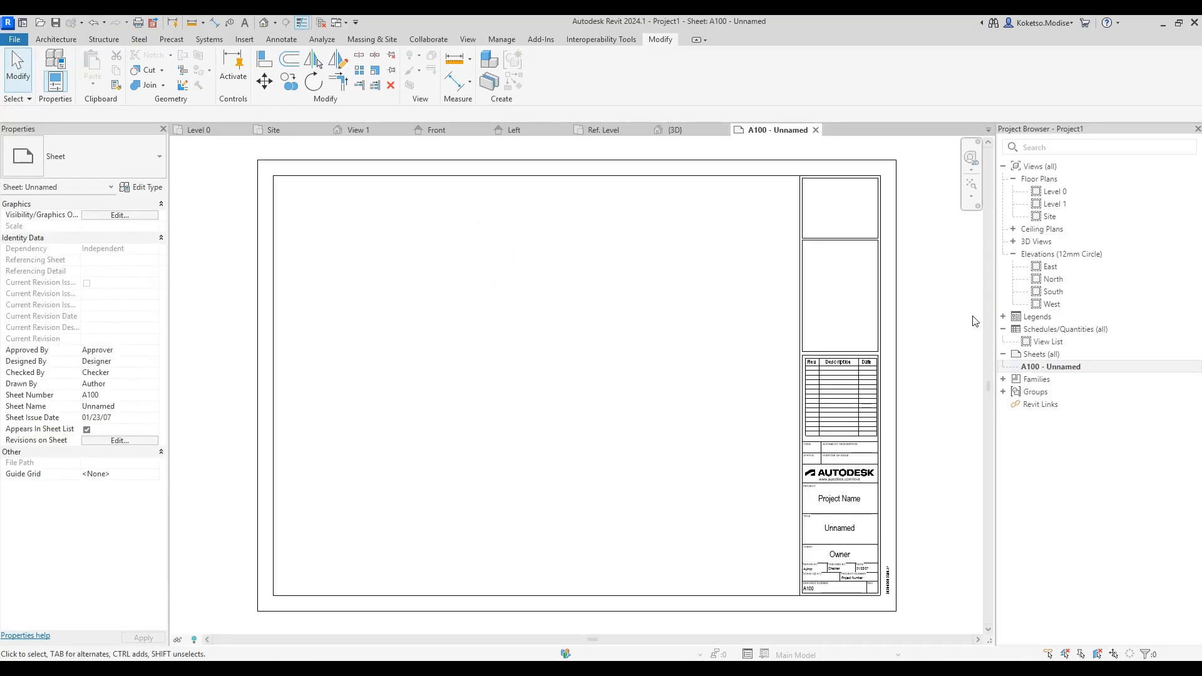
pyautogui.click(1013, 241)
pyautogui.click(1065, 253)
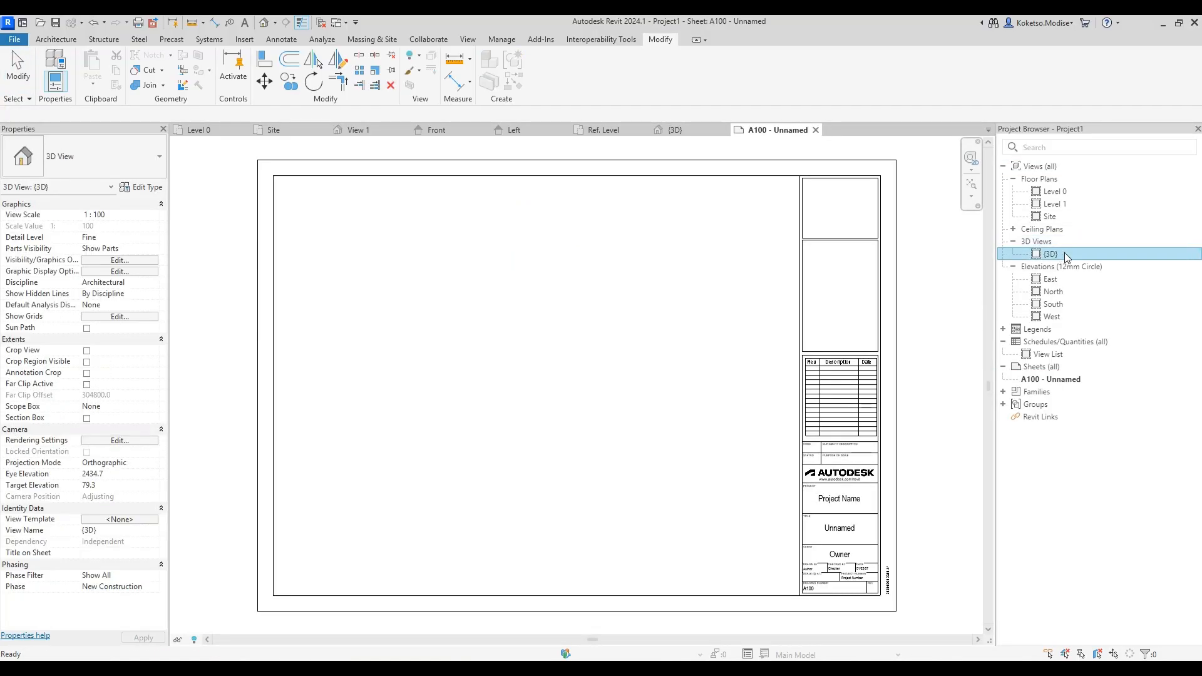
pyautogui.moveTo(755, 326); pyautogui.dragTo(504, 370)
pyautogui.click(537, 370)
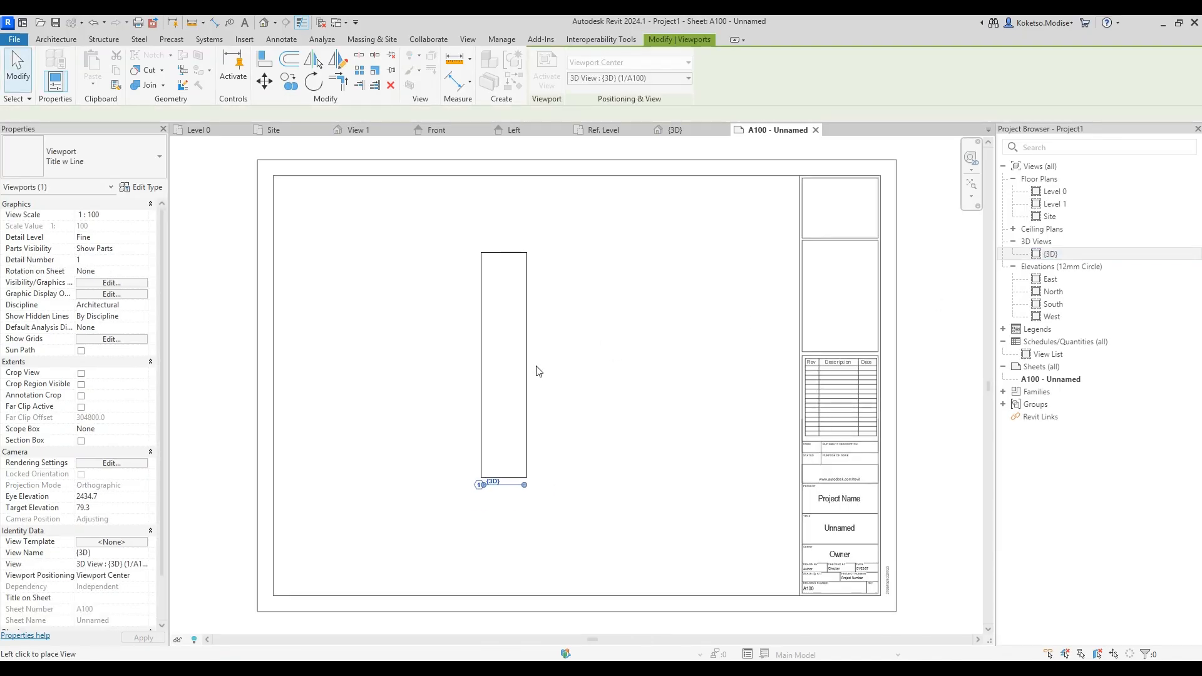
pyautogui.click(676, 130)
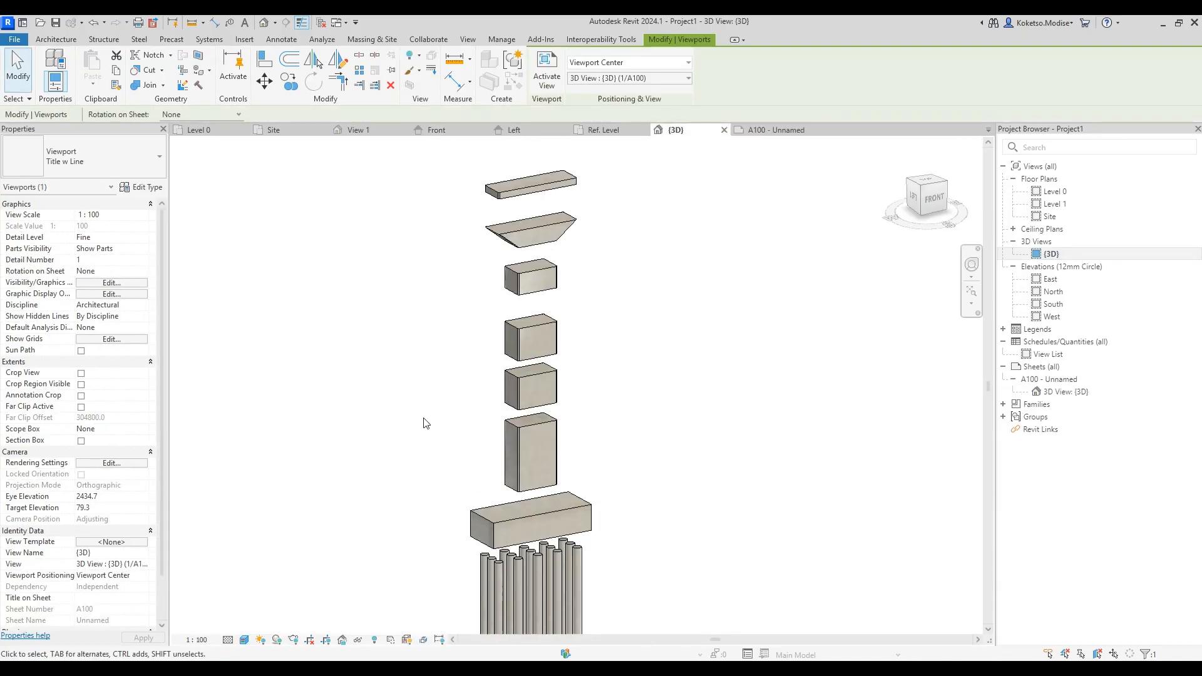
# Step: Set the {3D} view's scale to 1:50 and move its viewport lower on sheet A100
pyautogui.click(197, 640)
pyautogui.click(208, 545)
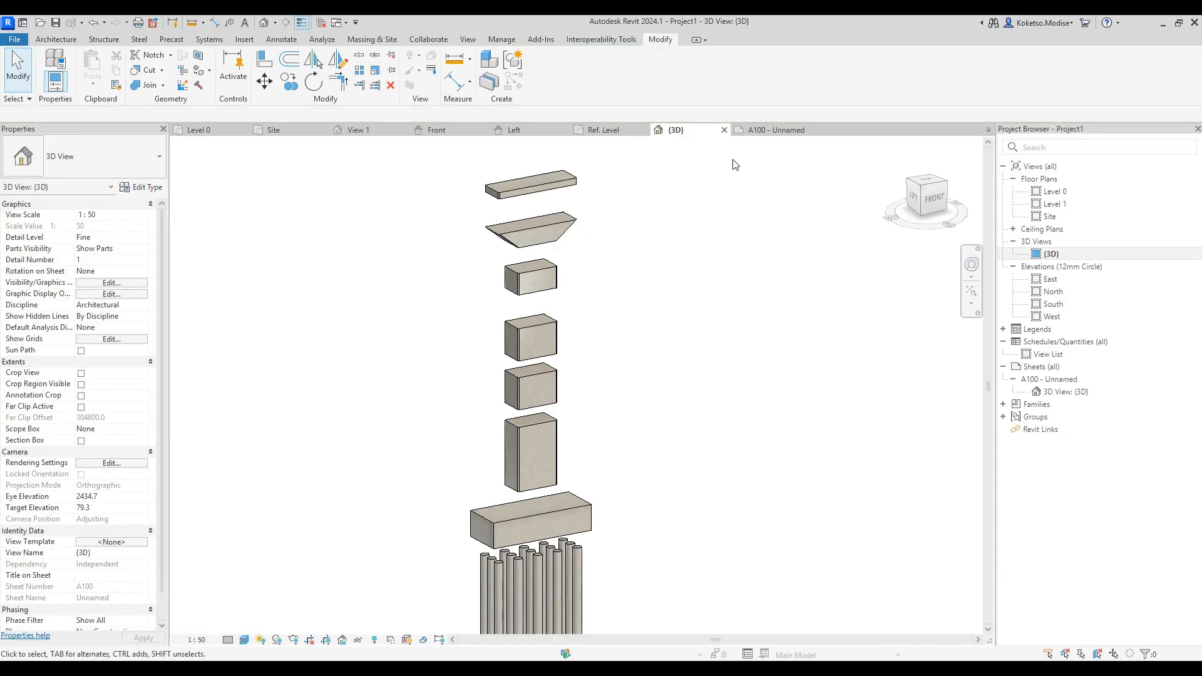
pyautogui.click(753, 131)
pyautogui.click(524, 338)
pyautogui.moveTo(562, 290); pyautogui.dragTo(558, 430)
pyautogui.scroll(-1, 560, 433)
pyautogui.scroll(1, 563, 457)
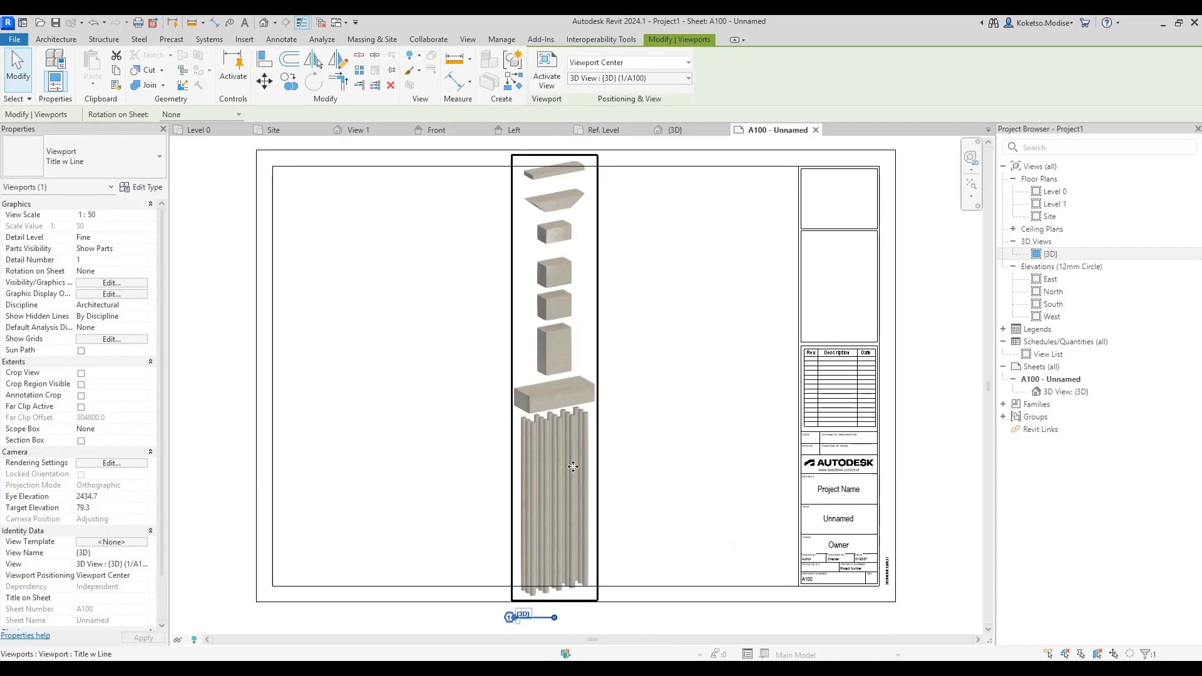
# Step: Activate the {3D} view on the sheet, make its crop region visible and select the crop boundary
pyautogui.moveTo(570, 464); pyautogui.dragTo(508, 484, button='middle')
pyautogui.scroll(-1, 508, 484)
pyautogui.doubleClick(508, 429)
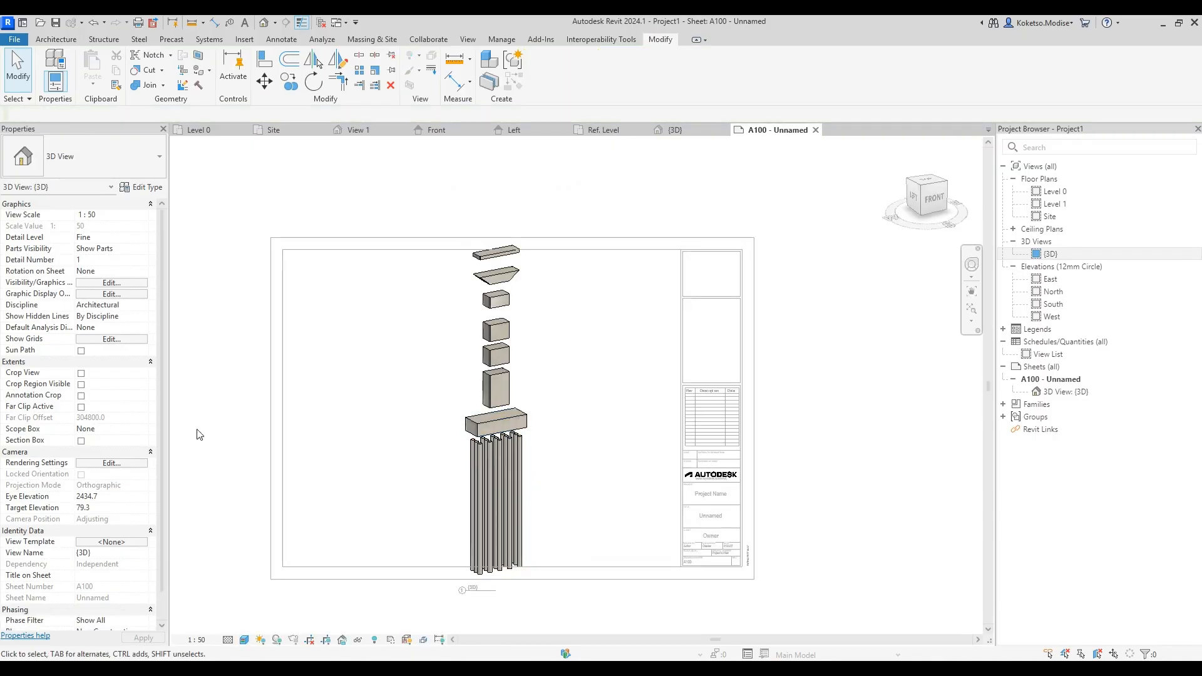
pyautogui.click(81, 384)
pyautogui.click(526, 609)
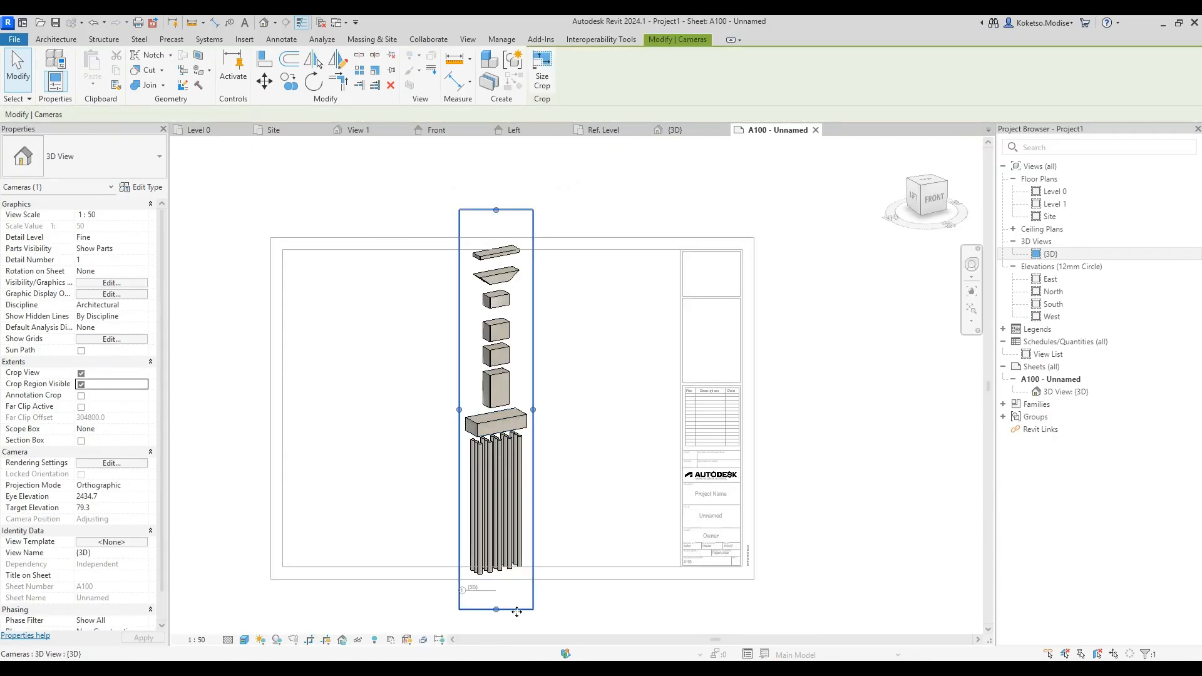
# Step: Crop the view through the upper piles and just above the cap, widen both sides, and deactivate the view
pyautogui.moveTo(503, 474); pyautogui.dragTo(502, 476)
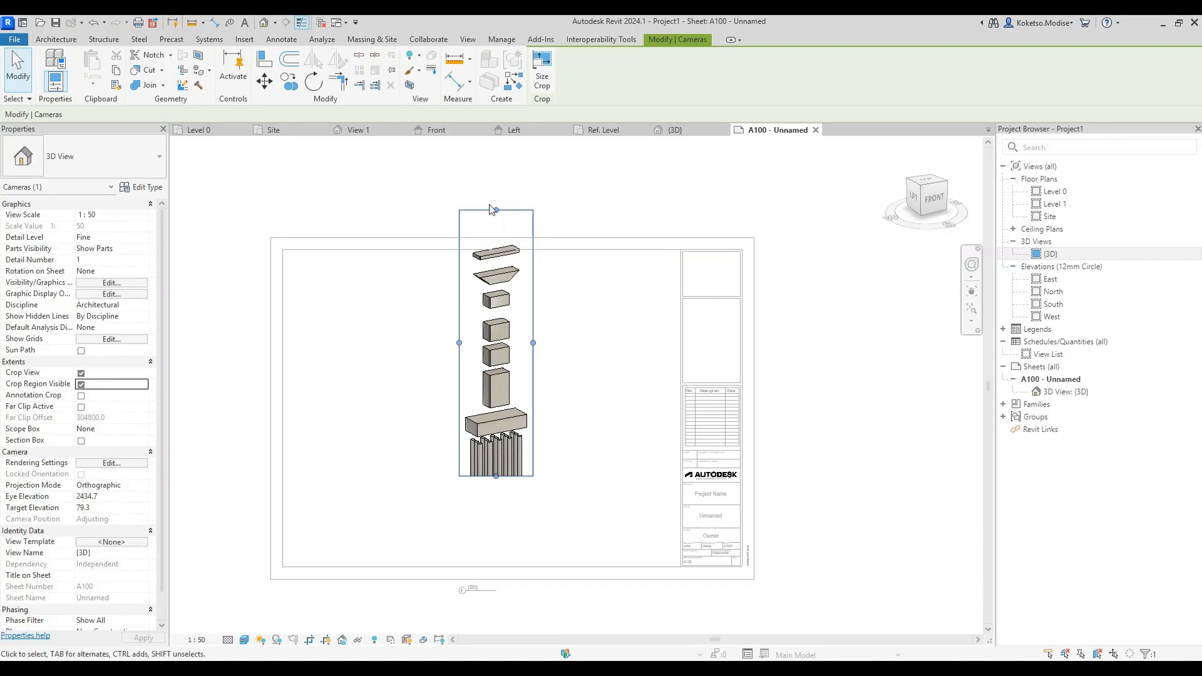
pyautogui.moveTo(495, 210); pyautogui.dragTo(496, 232)
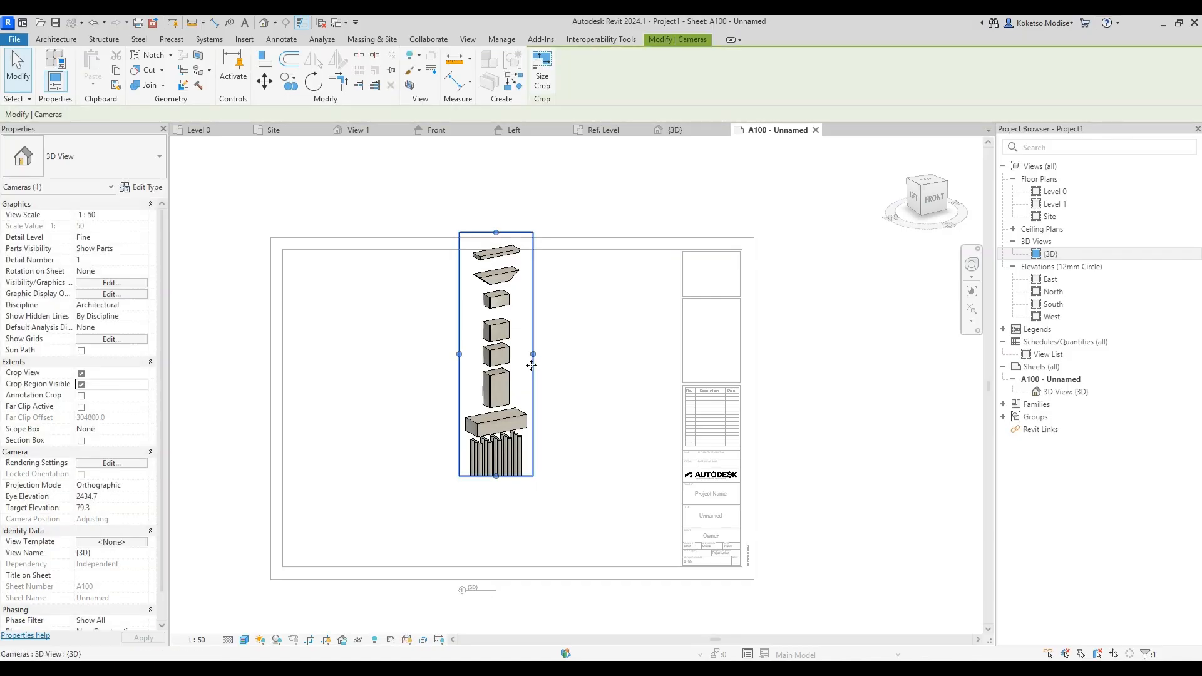
pyautogui.moveTo(532, 354); pyautogui.dragTo(598, 354)
pyautogui.moveTo(460, 355); pyautogui.dragTo(416, 357)
pyautogui.doubleClick(753, 210)
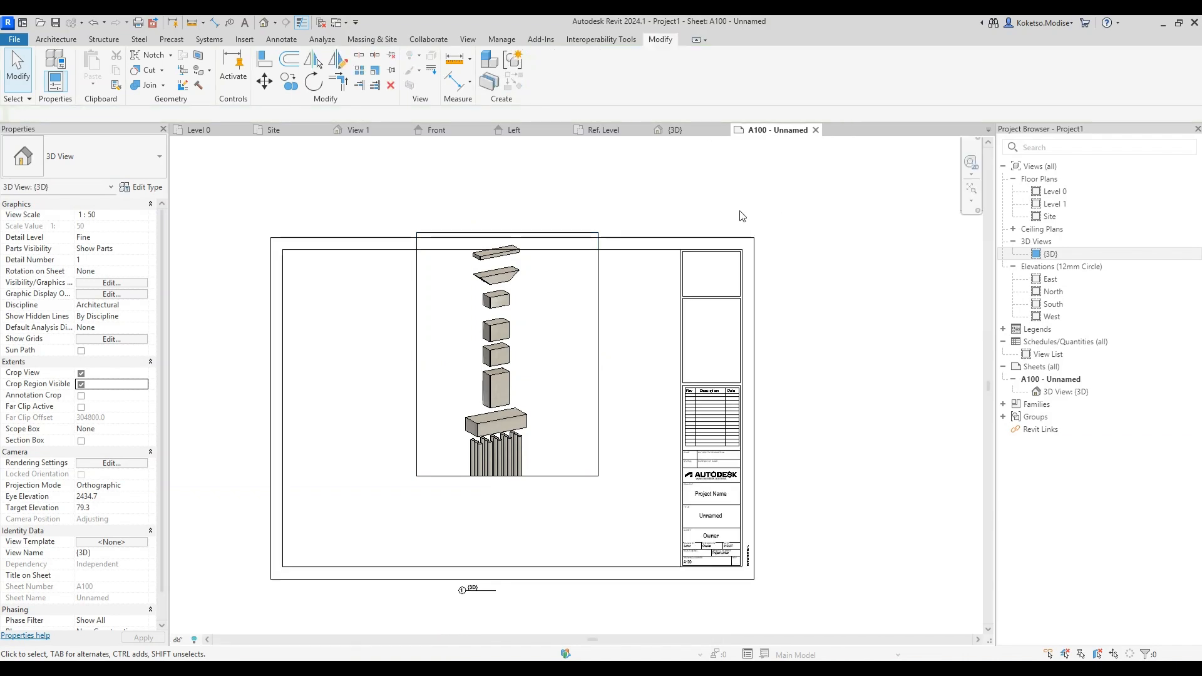
# Step: Hide the viewport's crop region while keeping the view cropped
pyautogui.click(545, 316)
pyautogui.click(81, 374)
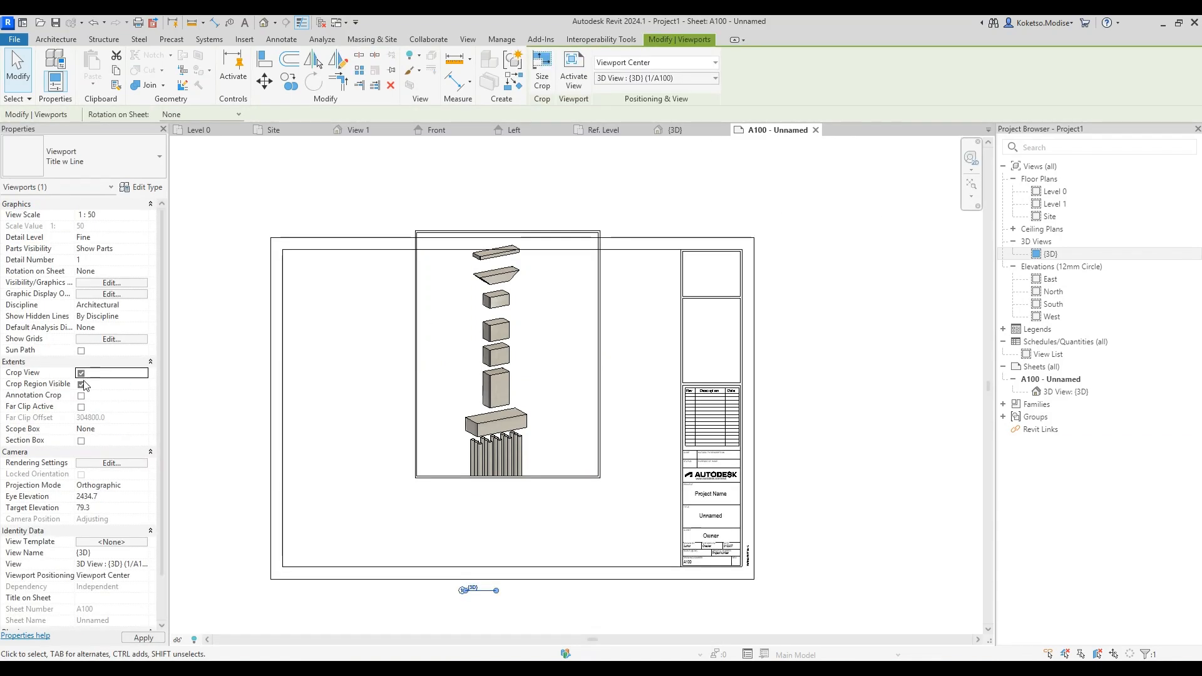
pyautogui.click(81, 384)
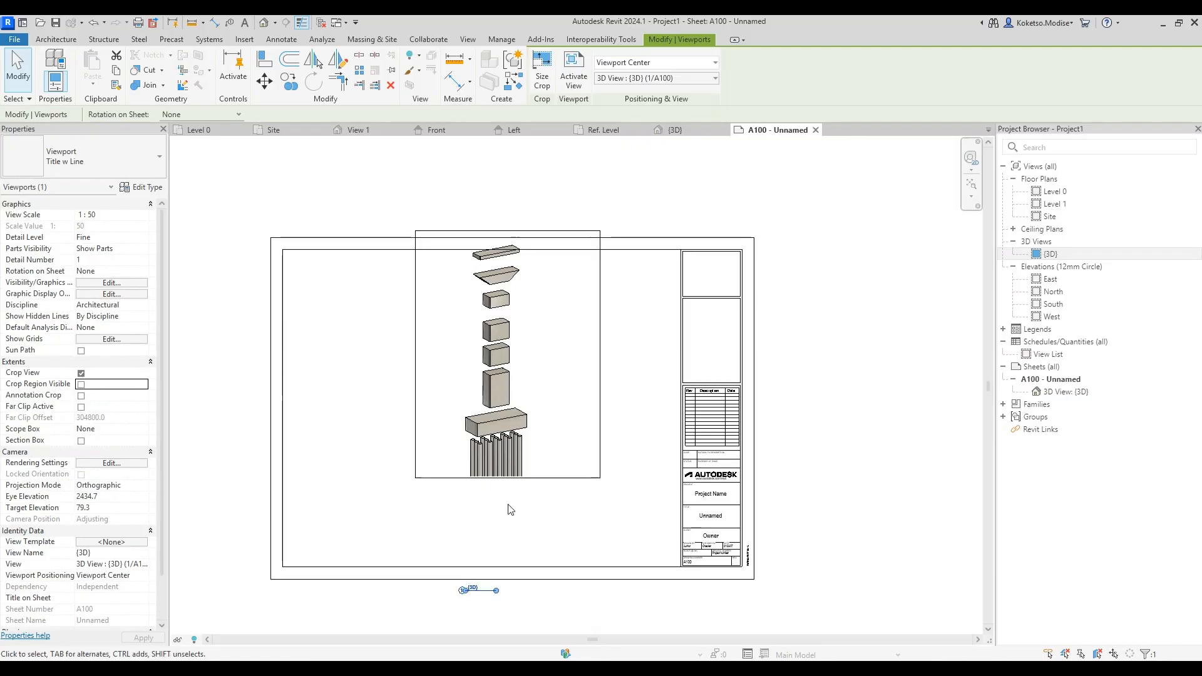
pyautogui.press('Escape')
# Step: Change the viewport type to No Title and move the viewport down to sit inside the sheet border
pyautogui.click(470, 588)
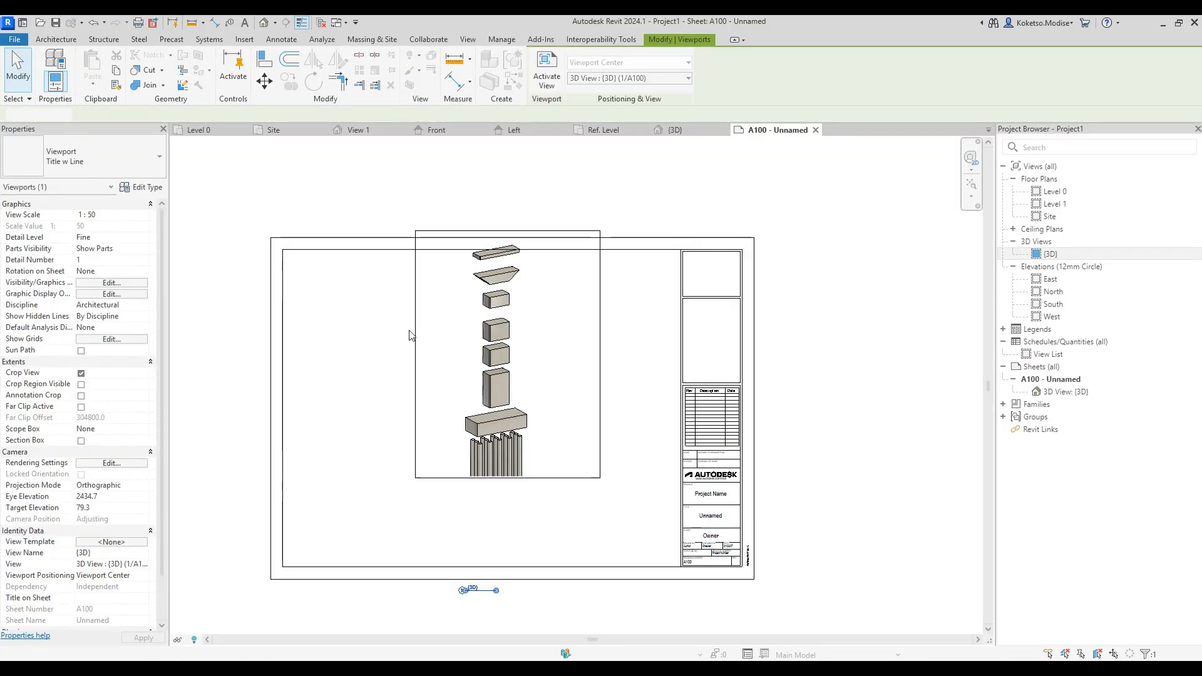
pyautogui.click(74, 153)
pyautogui.click(50, 220)
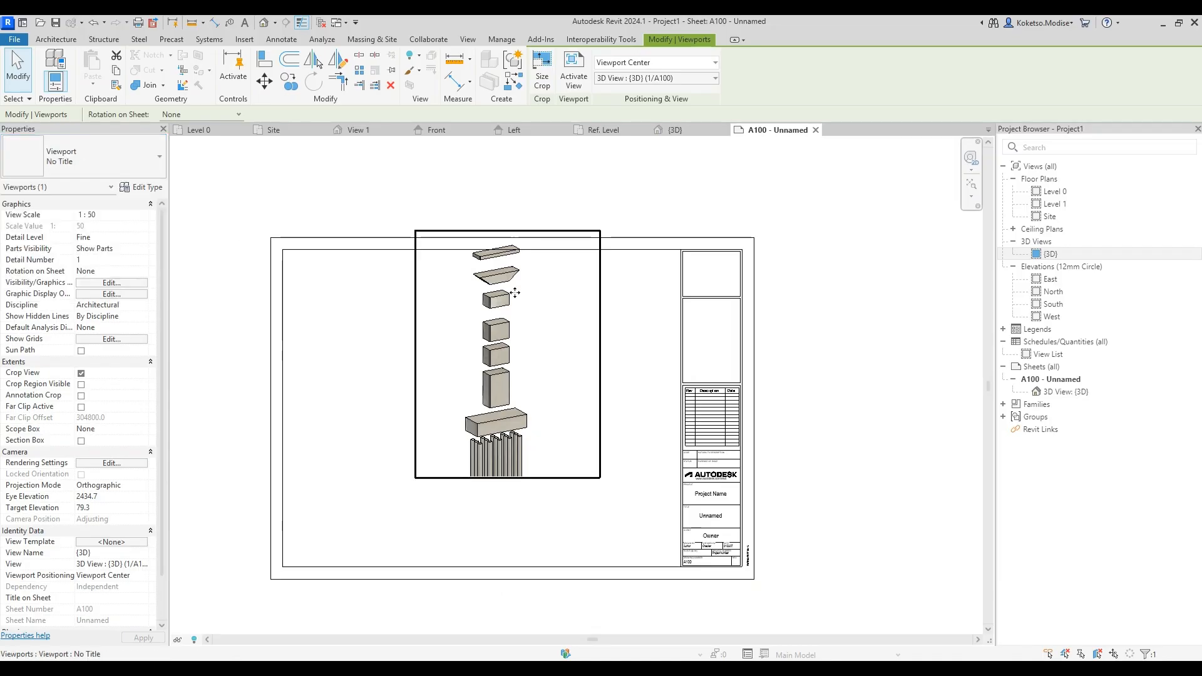
pyautogui.moveTo(506, 312); pyautogui.dragTo(502, 363)
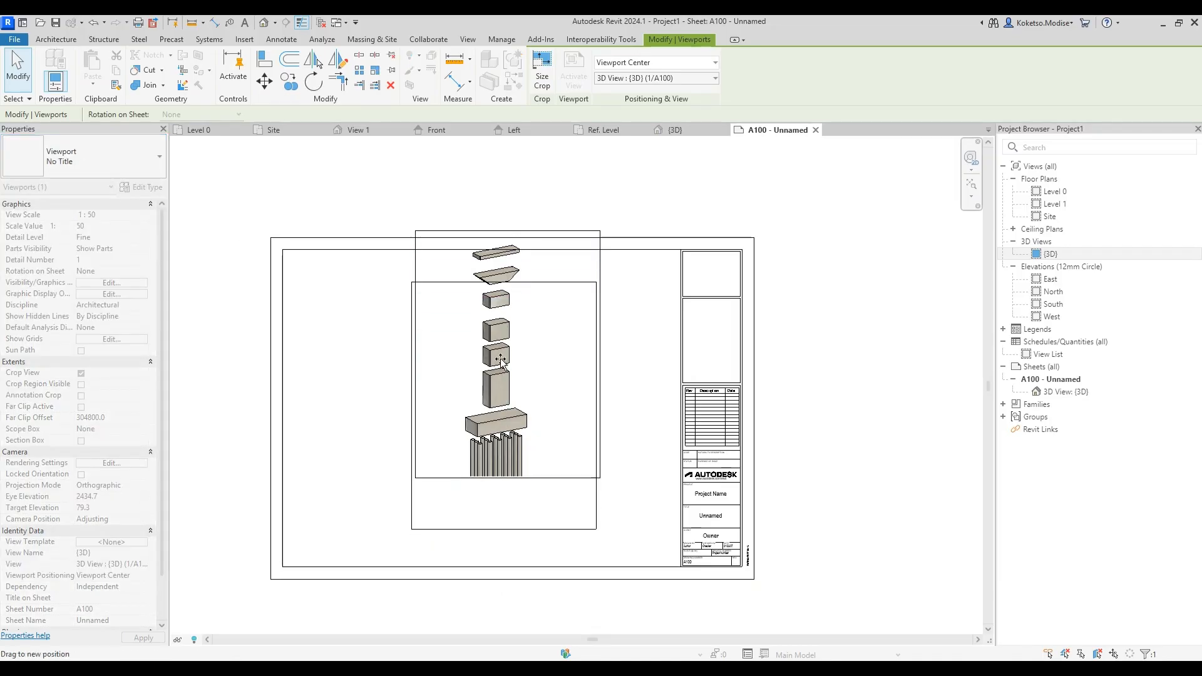
pyautogui.click(628, 407)
# Step: Start the Text tool on the sheet with a one-segment leader
pyautogui.scroll(2, 529, 442)
pyautogui.scroll(-2, 528, 443)
pyautogui.scroll(4, 574, 244)
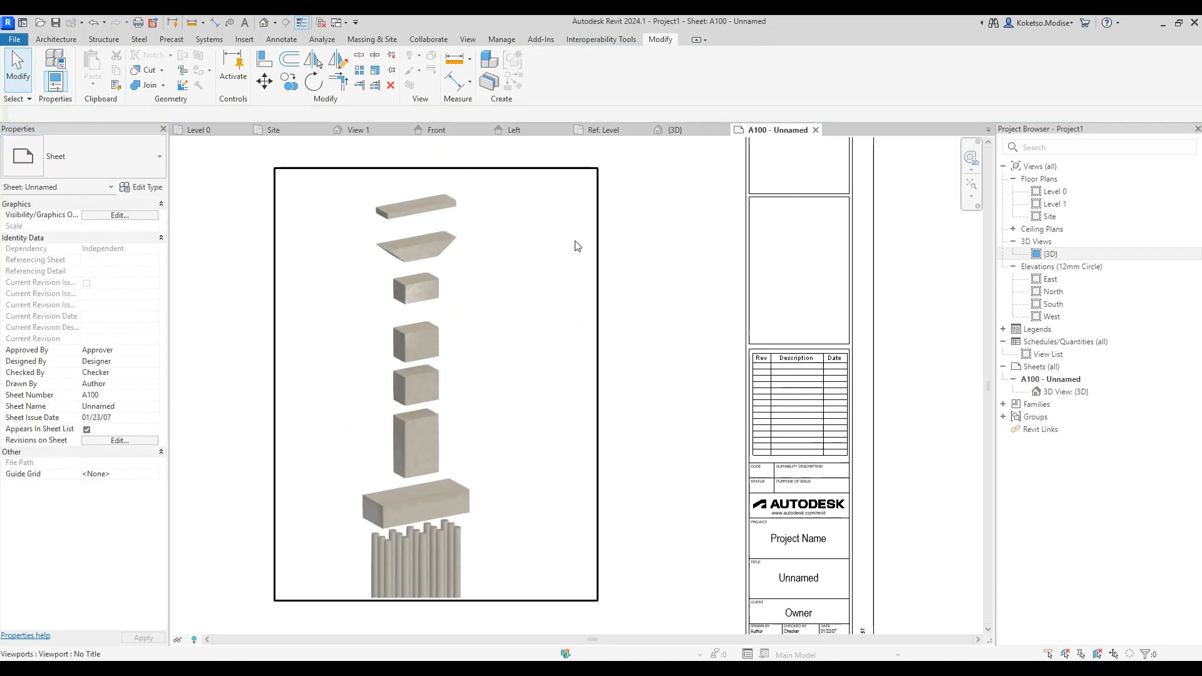
pyautogui.click(283, 39)
pyautogui.click(567, 69)
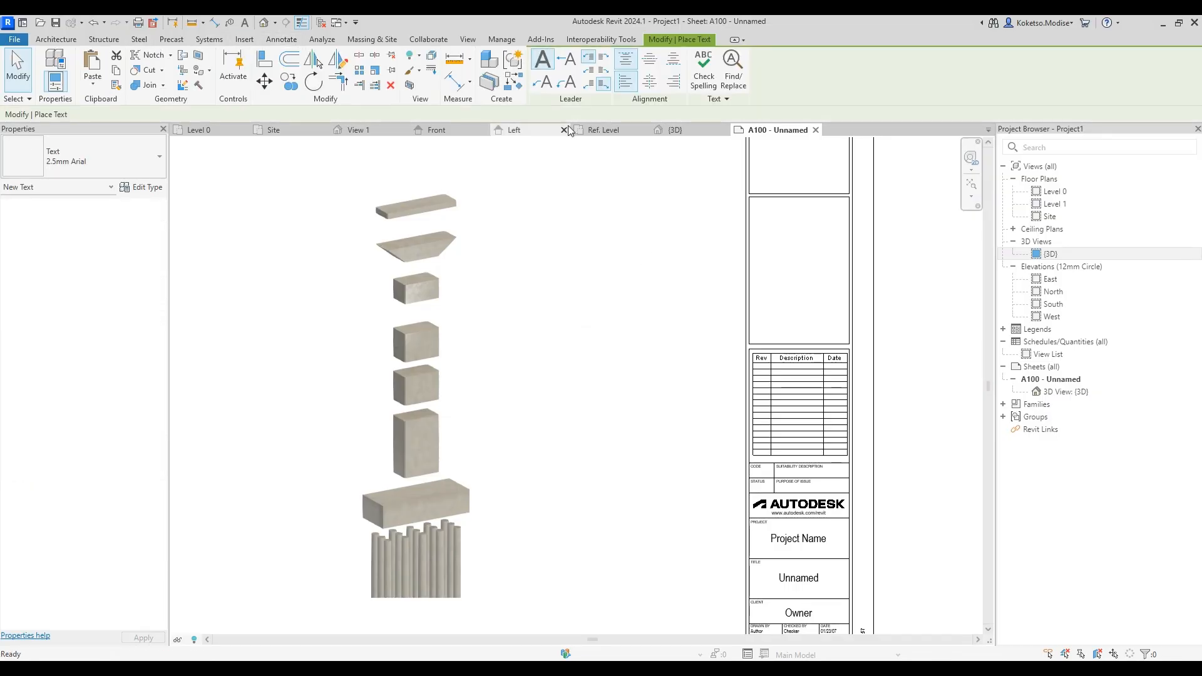
pyautogui.click(567, 59)
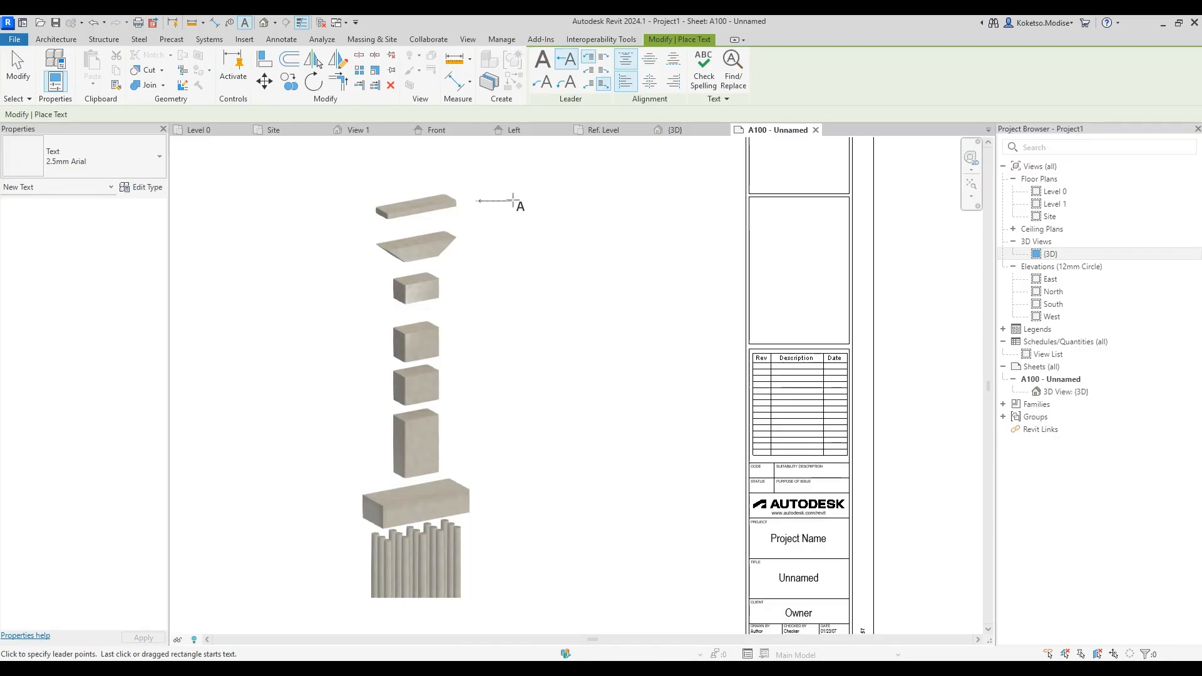
pyautogui.click(511, 201)
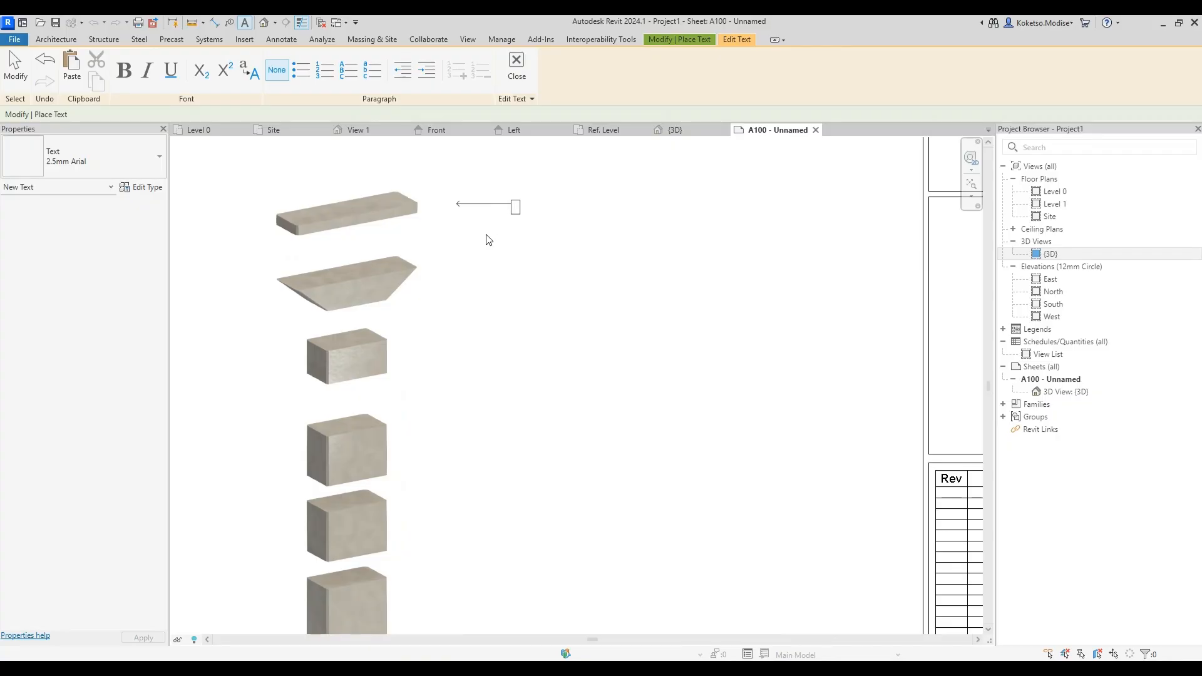
pyautogui.scroll(-4, 511, 214)
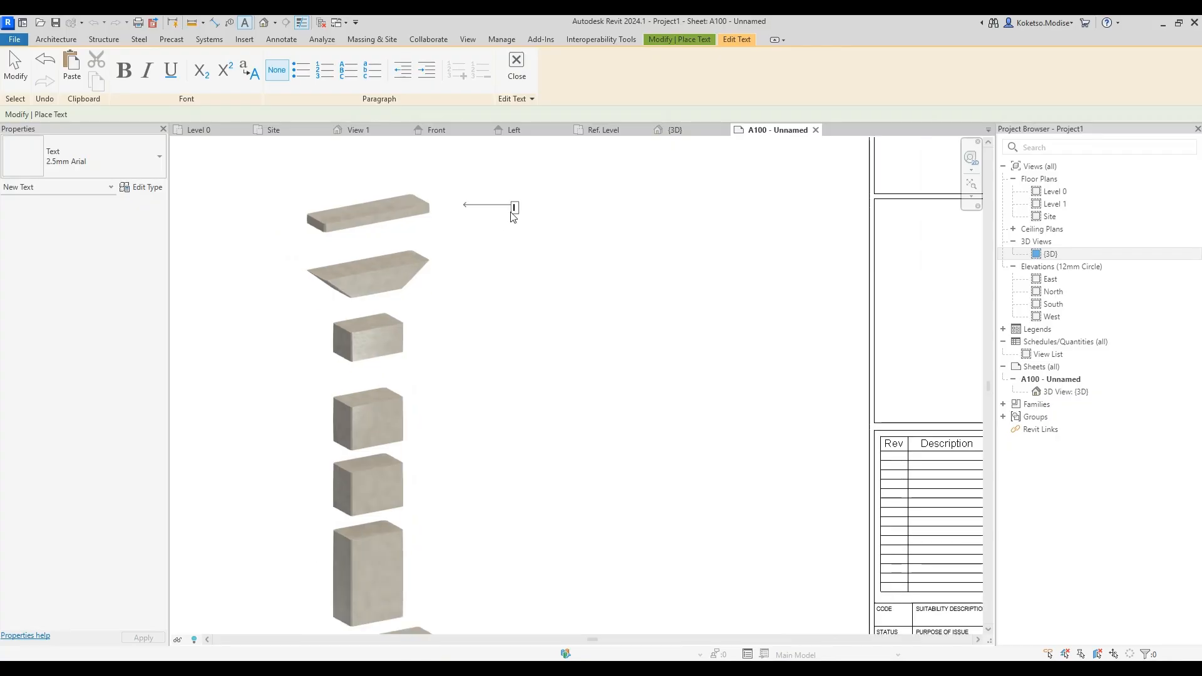
pyautogui.press('Escape')
# Step: Add a leader note reading POUR-01 beside the piles
pyautogui.scroll(3, 447, 499)
pyautogui.moveTo(476, 501); pyautogui.dragTo(482, 344, button='middle')
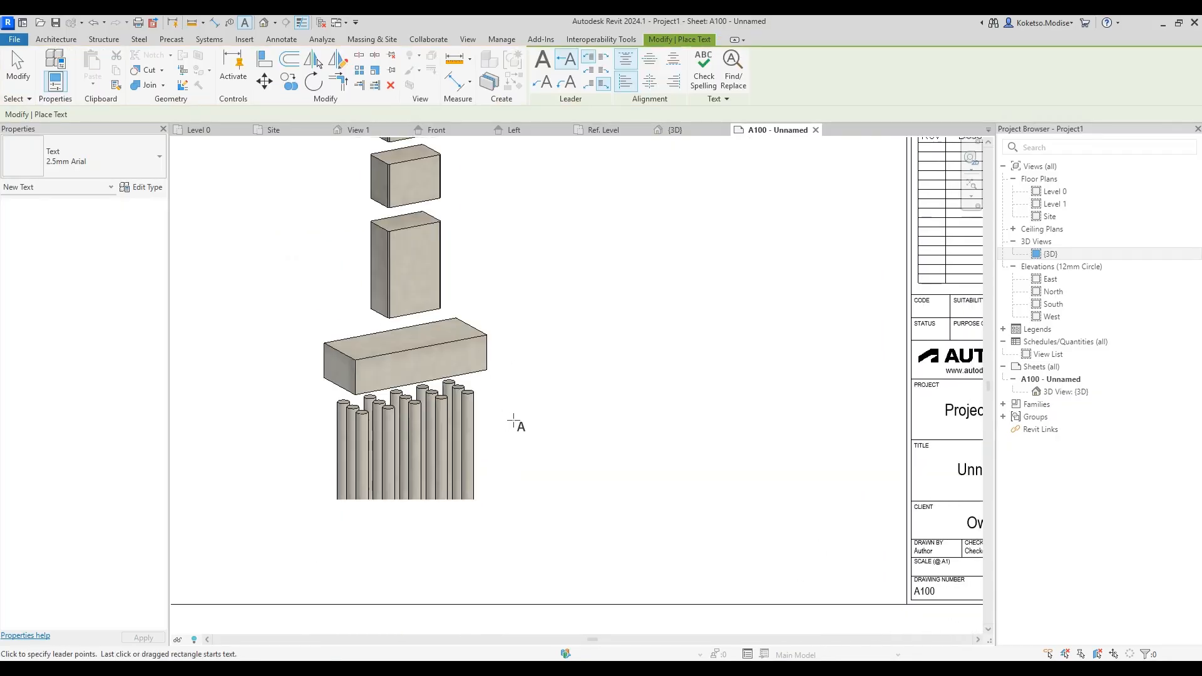
pyautogui.click(565, 434)
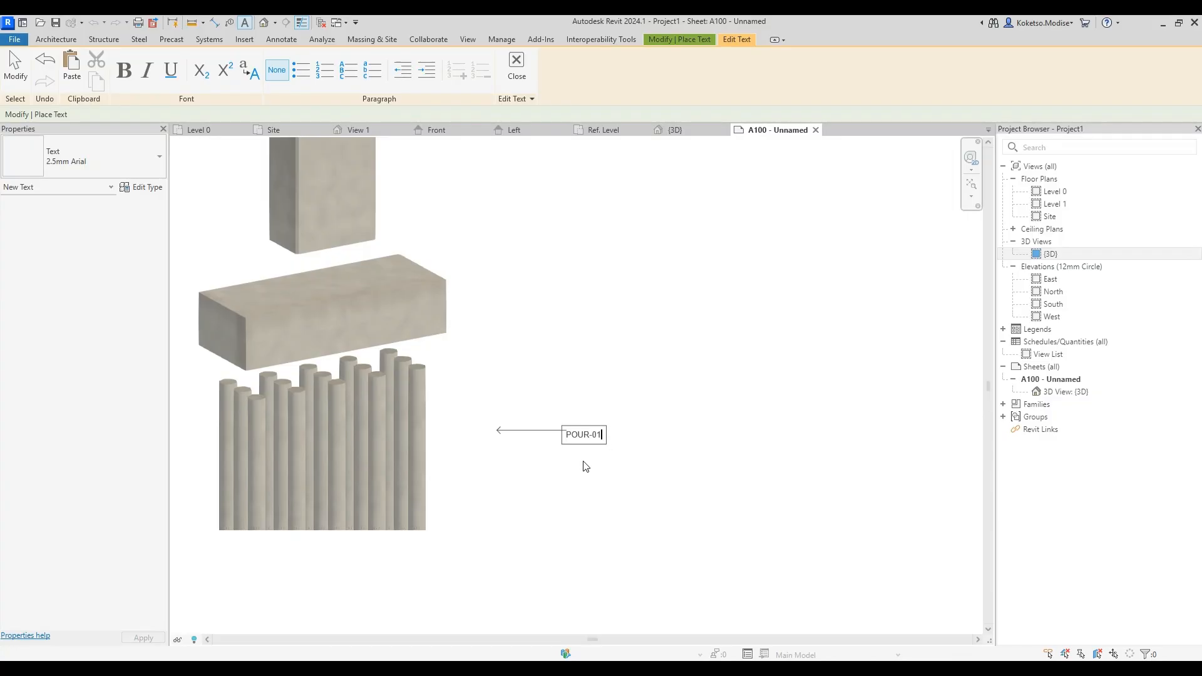
pyautogui.click(585, 466)
pyautogui.press('Escape')
# Step: Change the POUR-01 note to the 7mm Arial text type and straighten its leader to horizontal
pyautogui.click(588, 432)
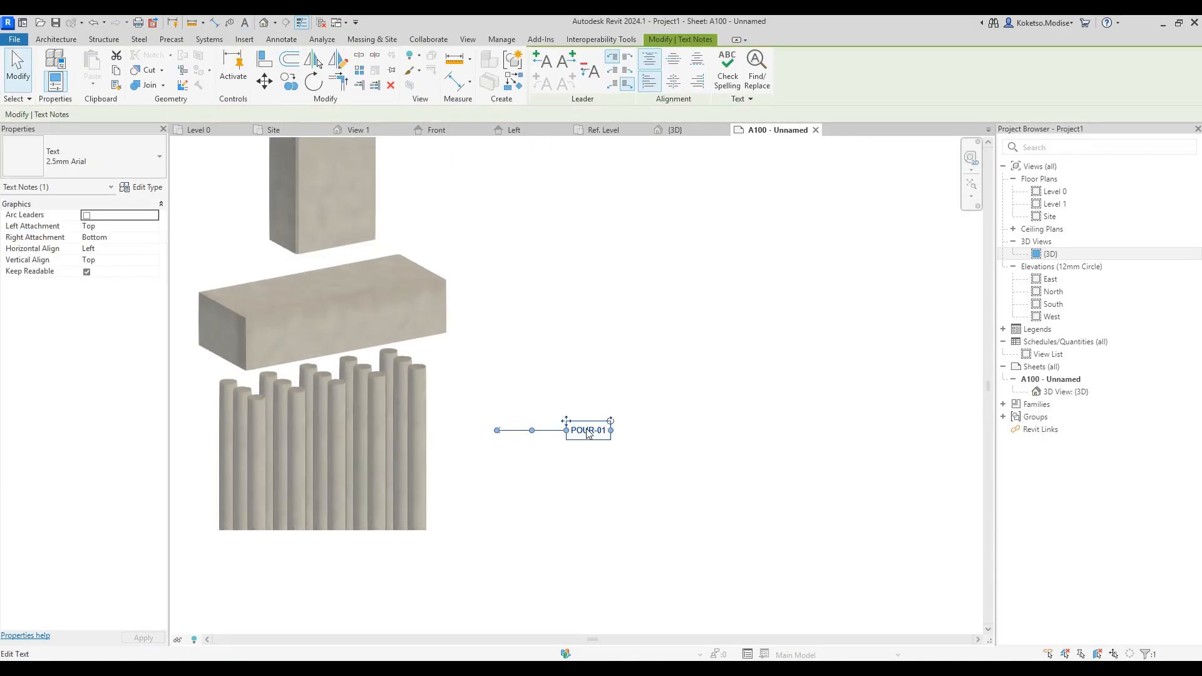
pyautogui.click(159, 157)
pyautogui.click(28, 264)
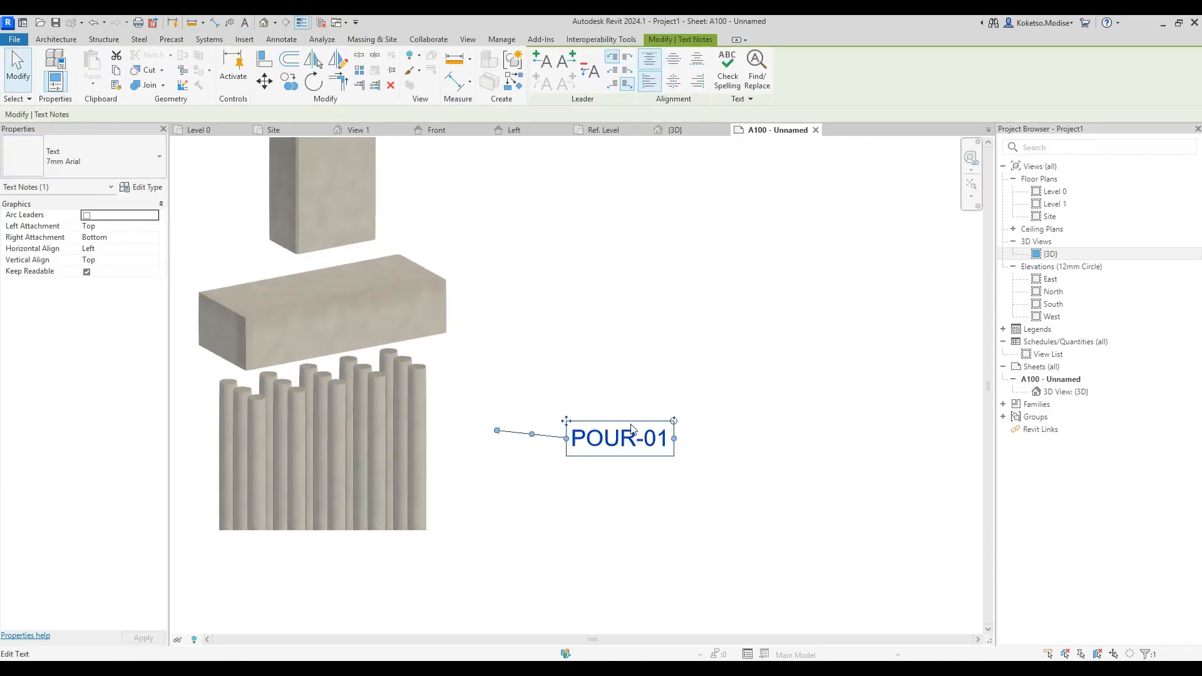
pyautogui.scroll(-1, 632, 429)
pyautogui.moveTo(512, 431); pyautogui.dragTo(500, 437)
pyautogui.scroll(-2, 501, 436)
pyautogui.scroll(3, 633, 473)
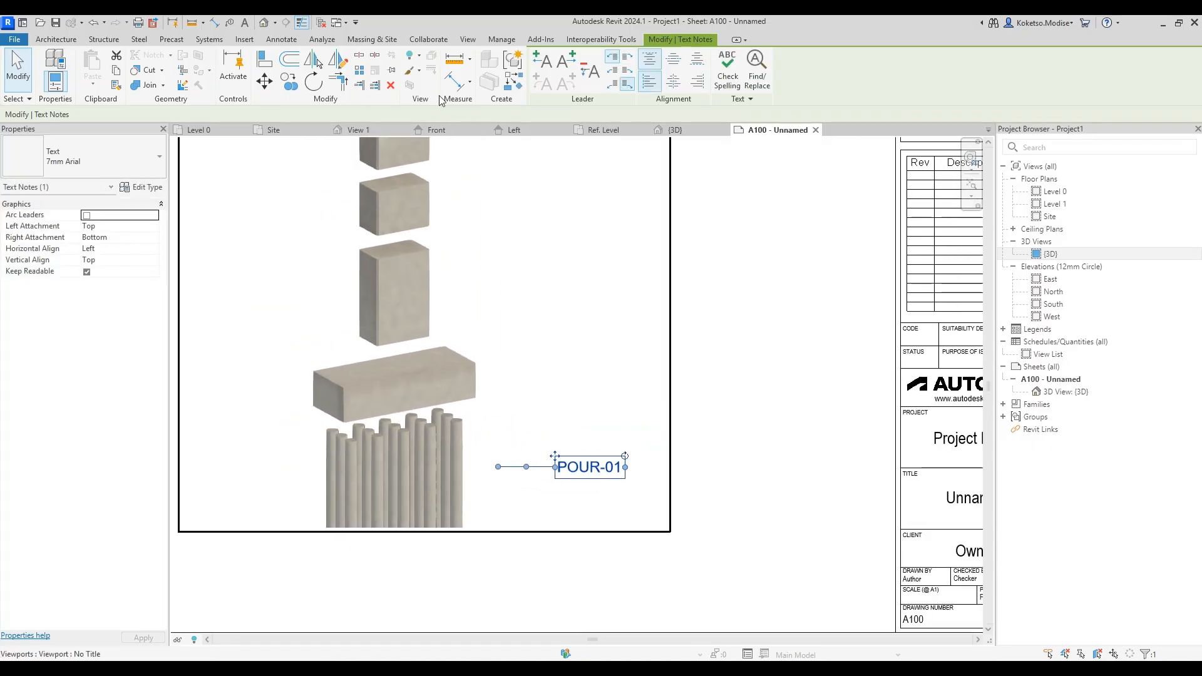
# Step: Copy the POUR-01 note upward in multiple mode beside the base and the two lowest shaft segments
pyautogui.click(289, 82)
pyautogui.click(529, 464)
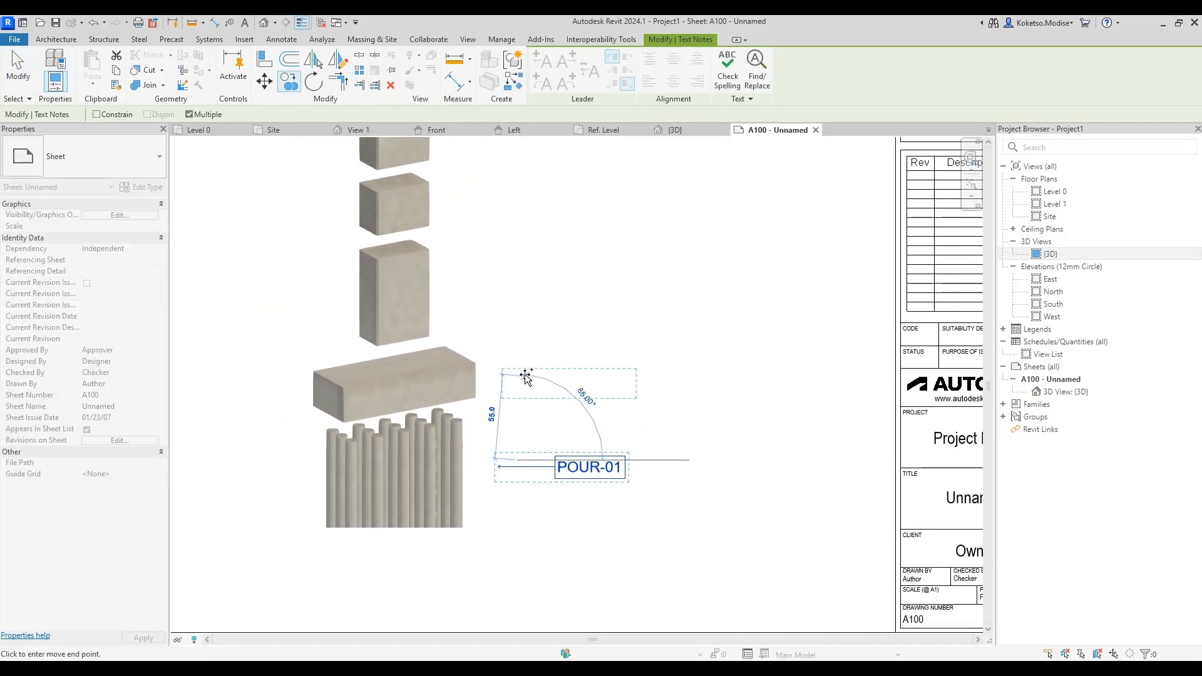
pyautogui.click(515, 377)
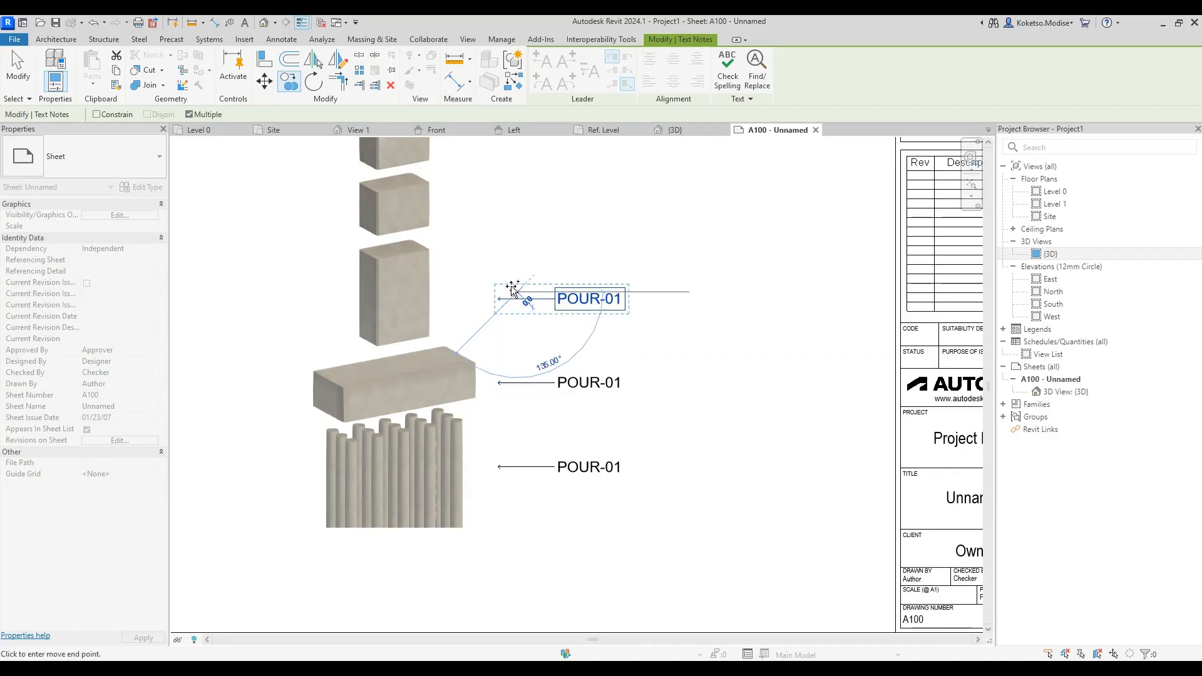
pyautogui.moveTo(512, 269); pyautogui.dragTo(476, 484, button='middle')
pyautogui.click(476, 485)
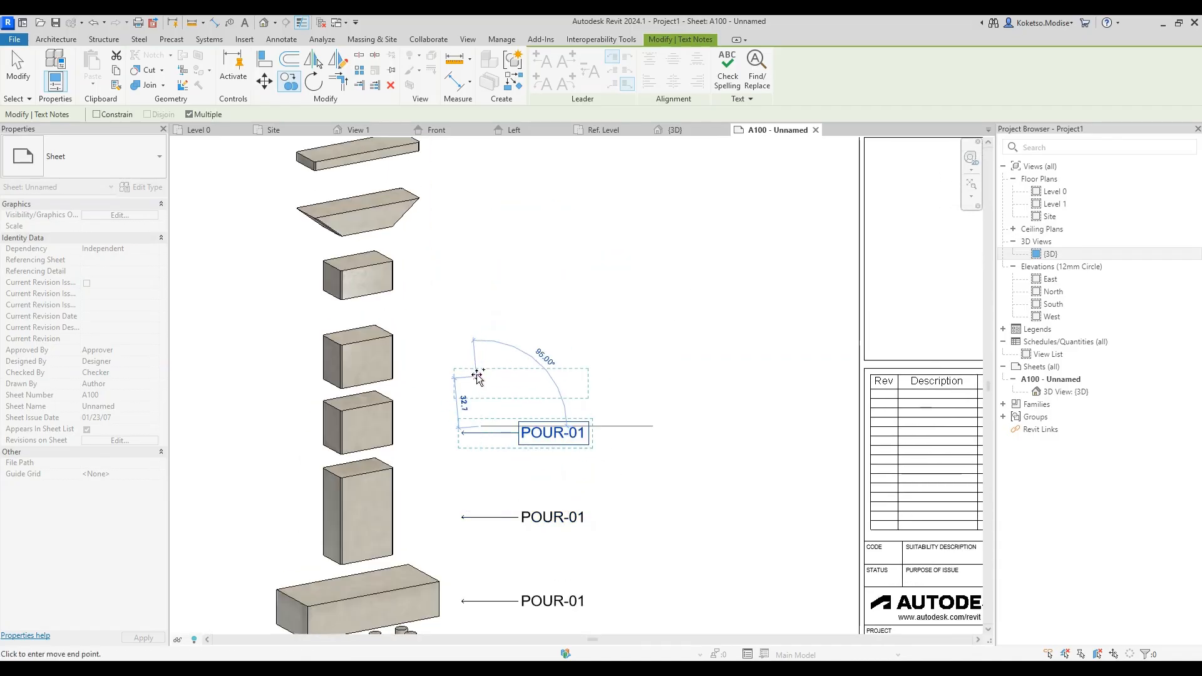
# Step: Place further copies of the note beside the two upper shaft segments, the tapered head and the cap
pyautogui.click(482, 354)
pyautogui.click(482, 272)
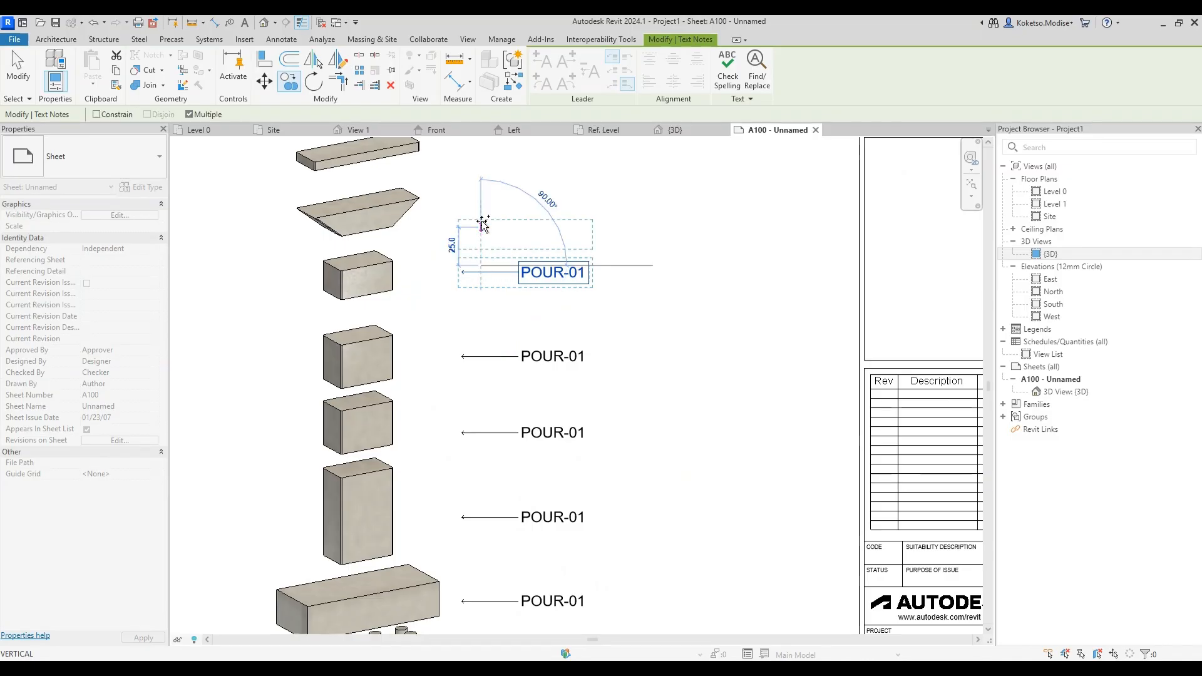
pyautogui.click(482, 215)
pyautogui.moveTo(494, 159); pyautogui.dragTo(479, 262, button='middle')
pyautogui.scroll(-1, 475, 256)
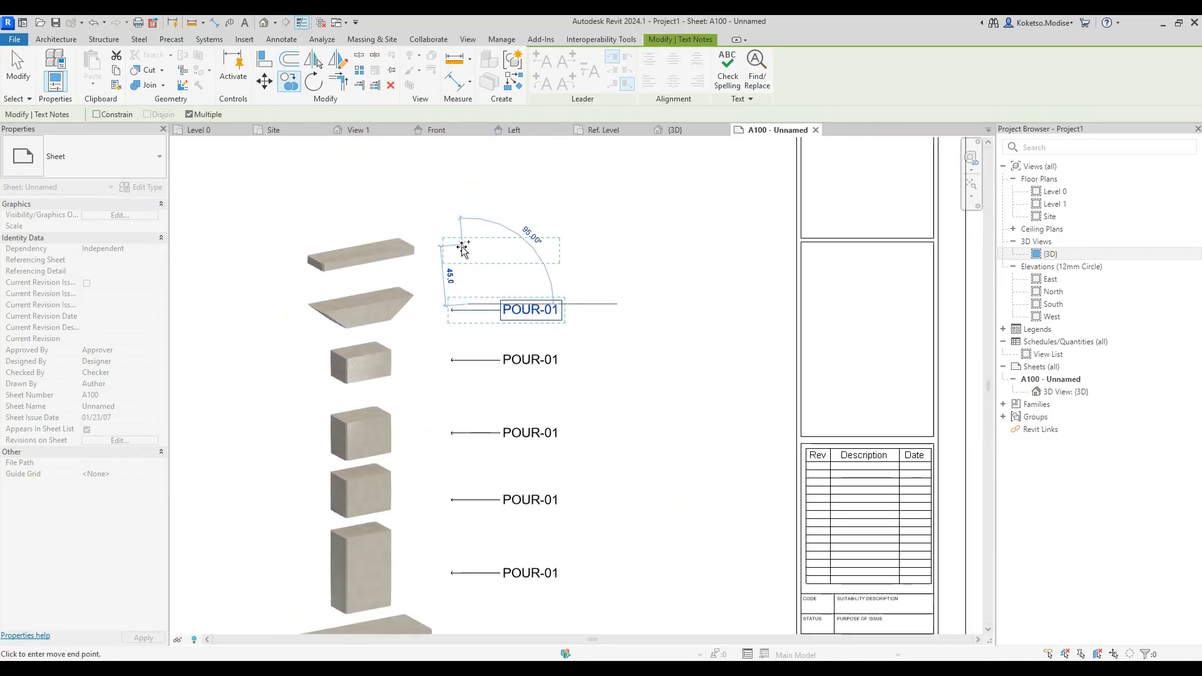
pyautogui.click(468, 245)
pyautogui.scroll(-3, 478, 236)
pyautogui.scroll(2, 473, 272)
pyautogui.press('Escape')
pyautogui.press('Escape')
pyautogui.press('Escape')
# Step: Renumber the base's note to POUR-02 and the lowest shaft segment's note to POUR-03
pyautogui.moveTo(469, 464); pyautogui.dragTo(509, 260, button='middle')
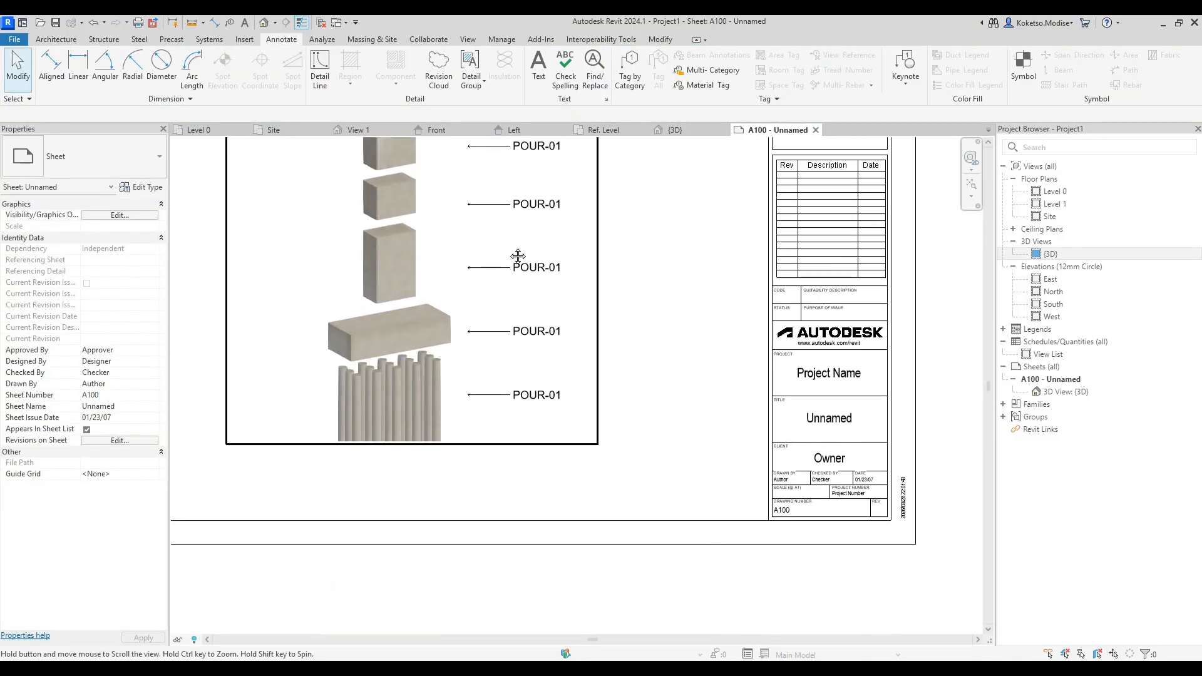
pyautogui.scroll(2, 513, 263)
pyautogui.doubleClick(556, 323)
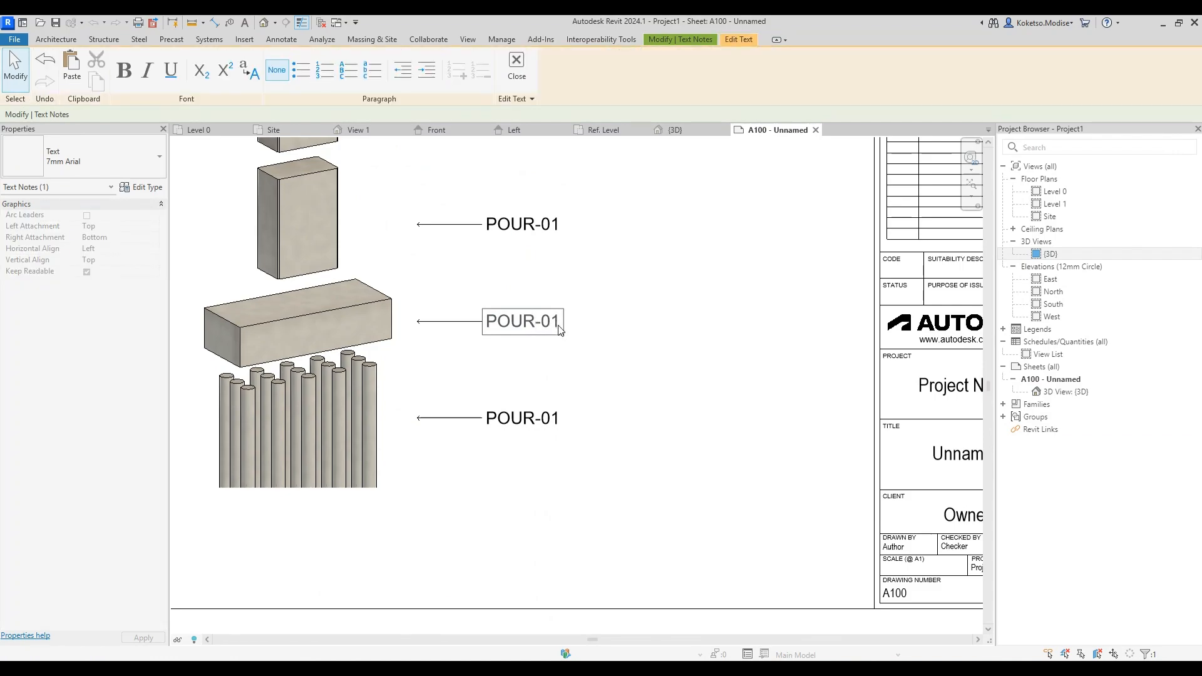
pyautogui.press('Escape')
pyautogui.doubleClick(546, 230)
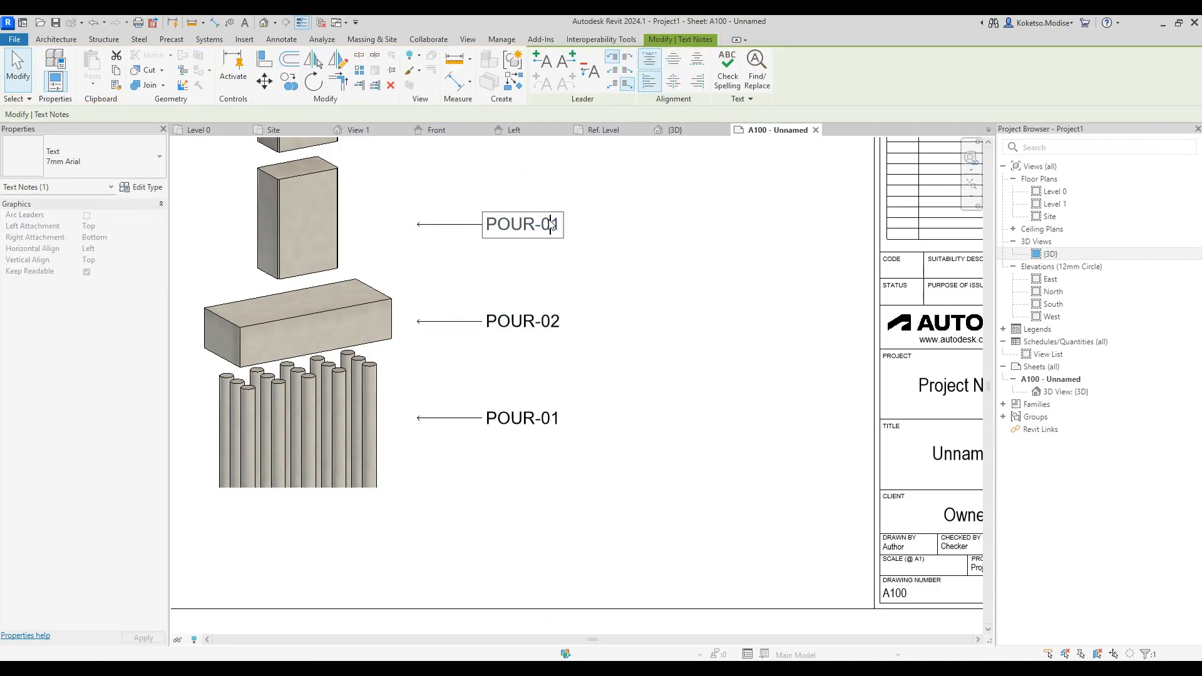
pyautogui.click(564, 237)
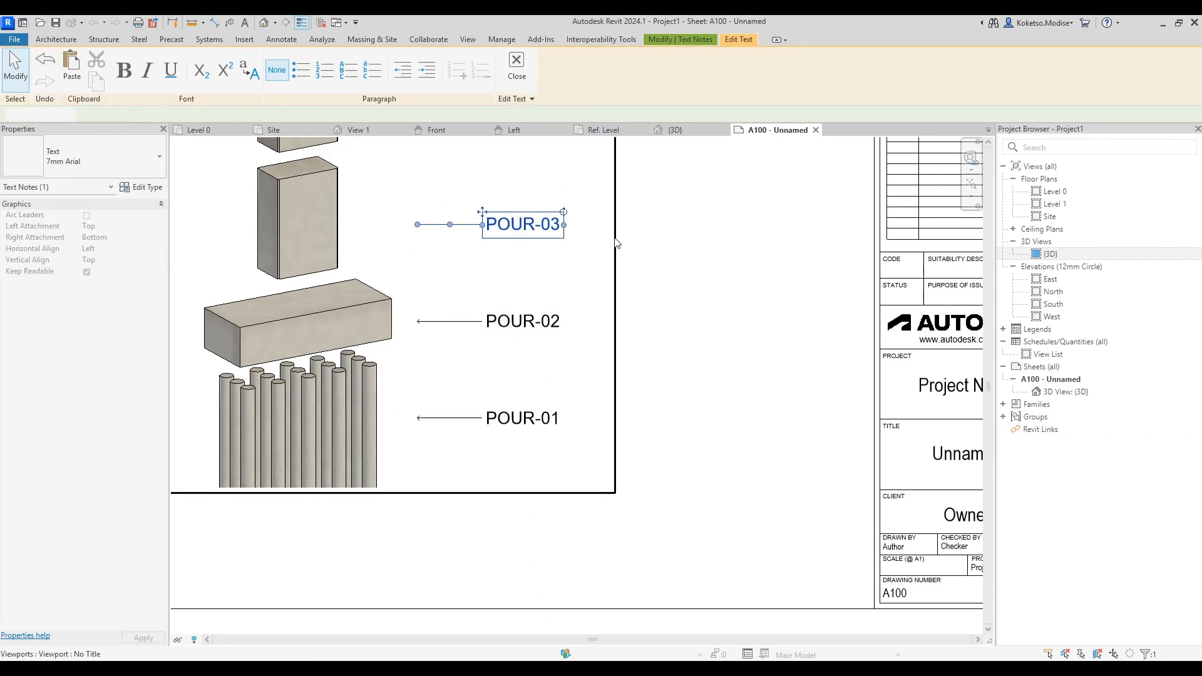
# Step: Change the note beside the second shaft segment from the base to POUR-04
pyautogui.scroll(1, 564, 263)
pyautogui.moveTo(564, 271); pyautogui.dragTo(495, 587, button='middle')
pyautogui.click(466, 422)
pyautogui.click(492, 424)
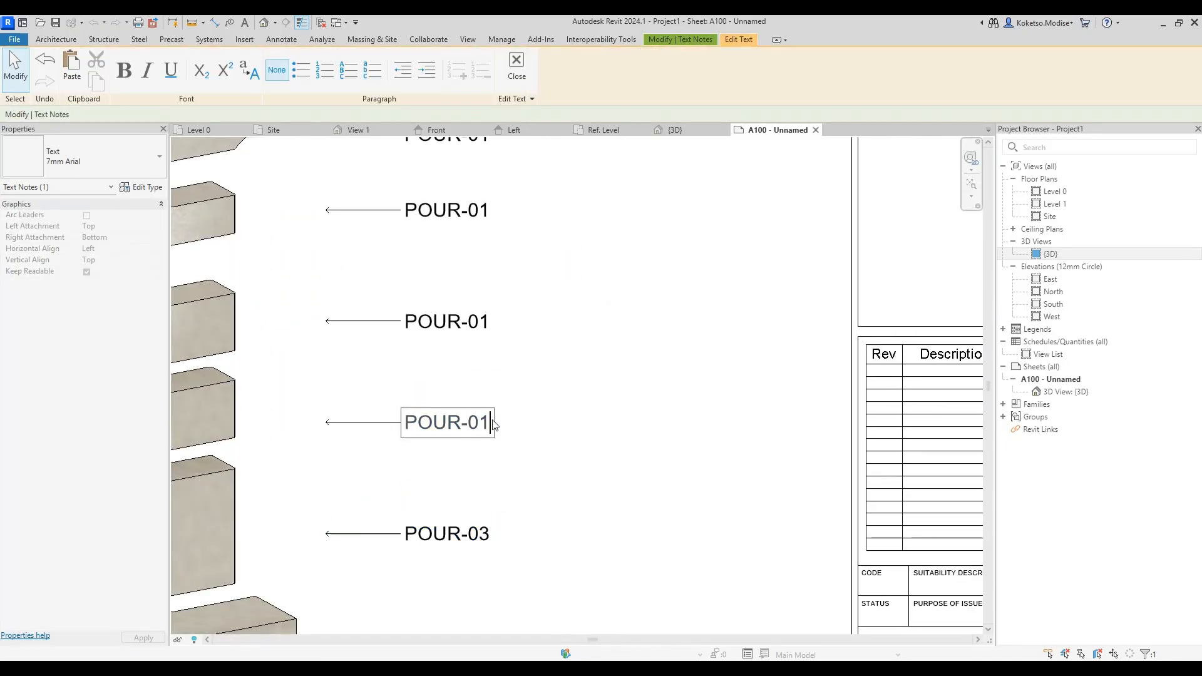
pyautogui.press('Escape')
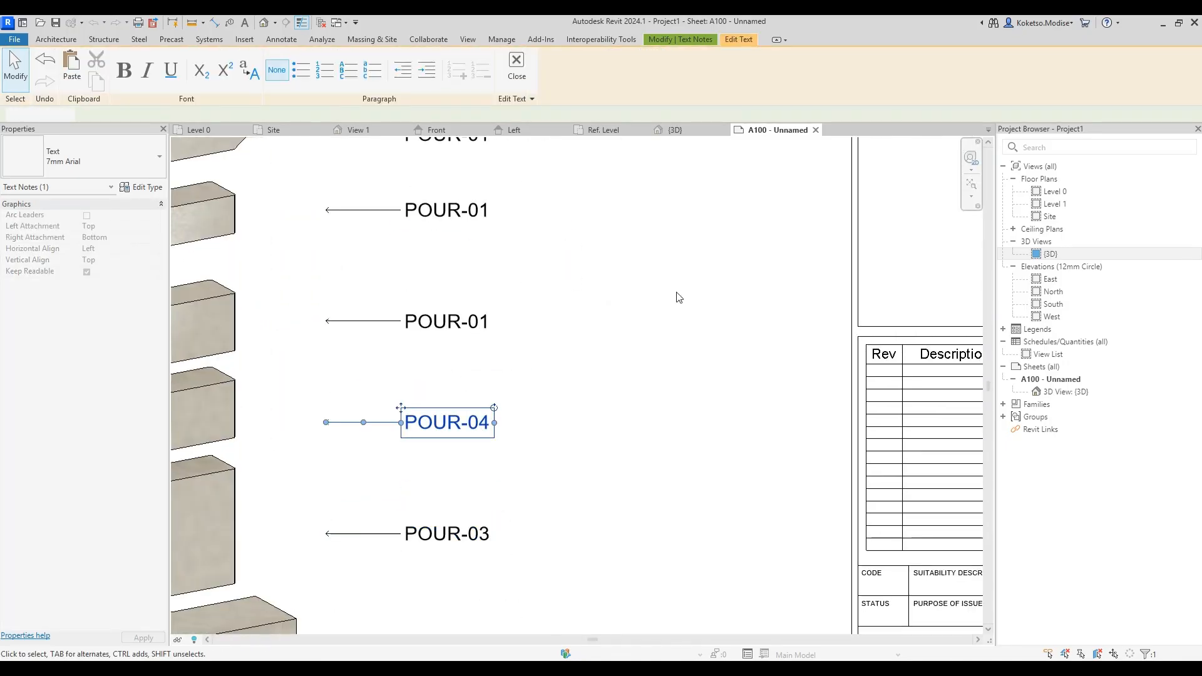
# Step: Change the note beside the third shaft segment from the base to POUR-05
pyautogui.scroll(1, 494, 288)
pyautogui.click(630, 354)
pyautogui.click(630, 354)
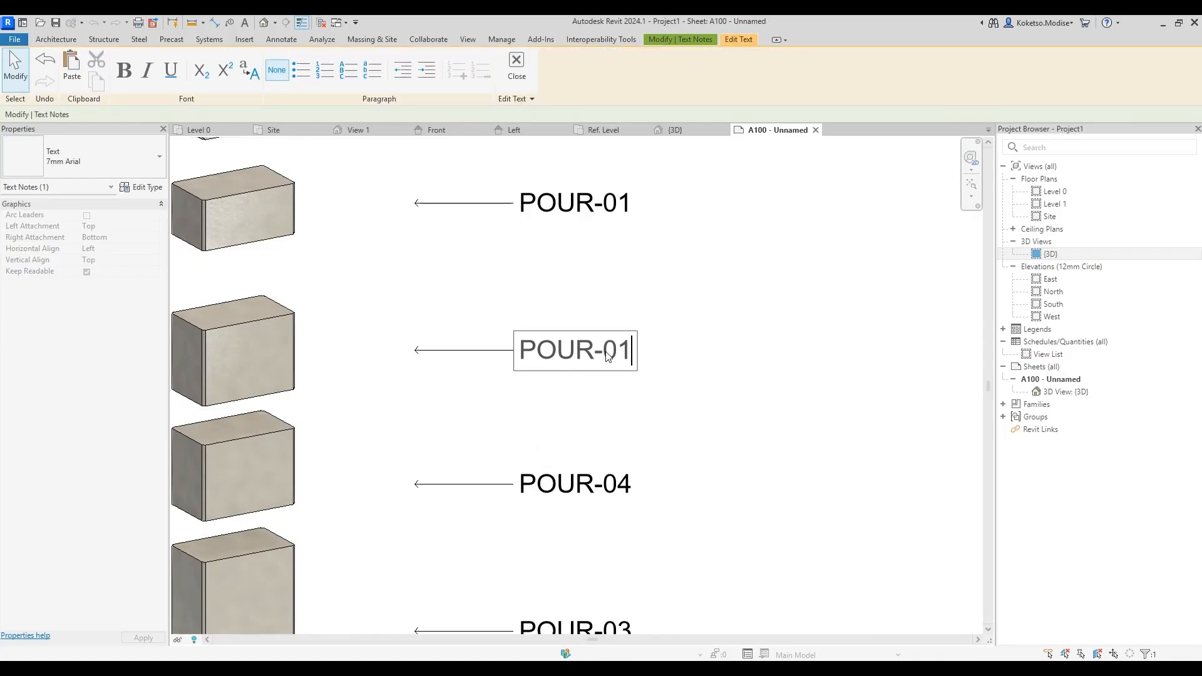
pyautogui.press('Escape')
pyautogui.scroll(-1, 601, 336)
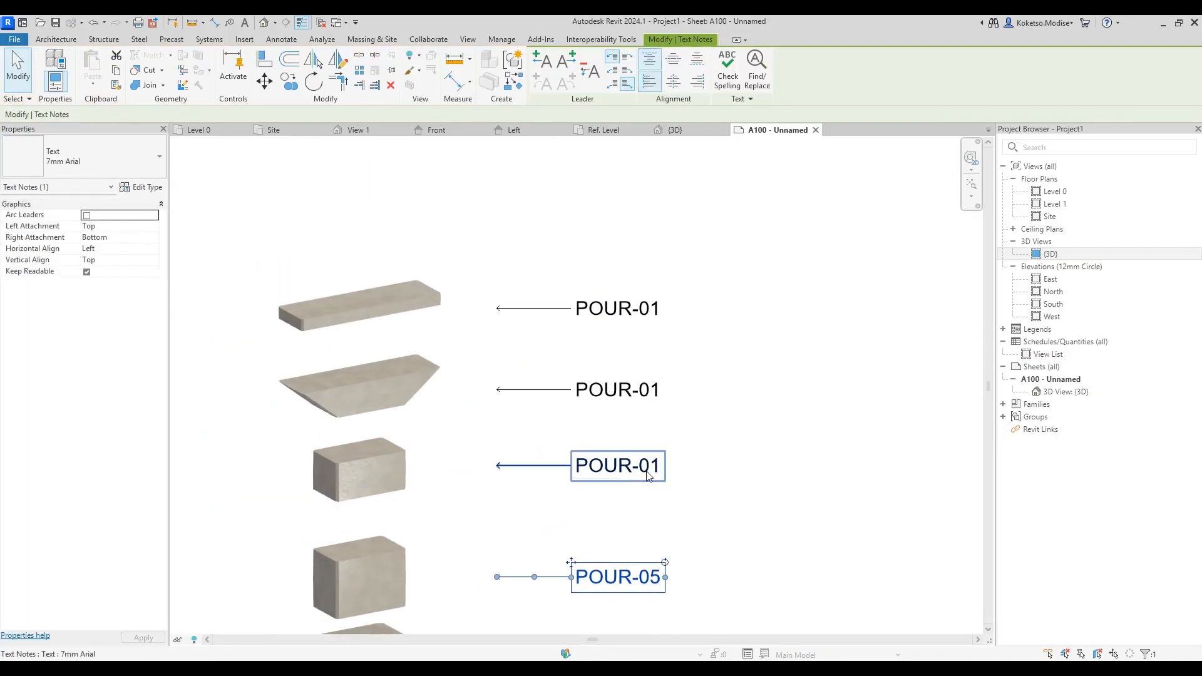
# Step: Renumber the uppermost shaft segment's note to POUR-06 and the tapered head's note to POUR-07
pyautogui.doubleClick(655, 471)
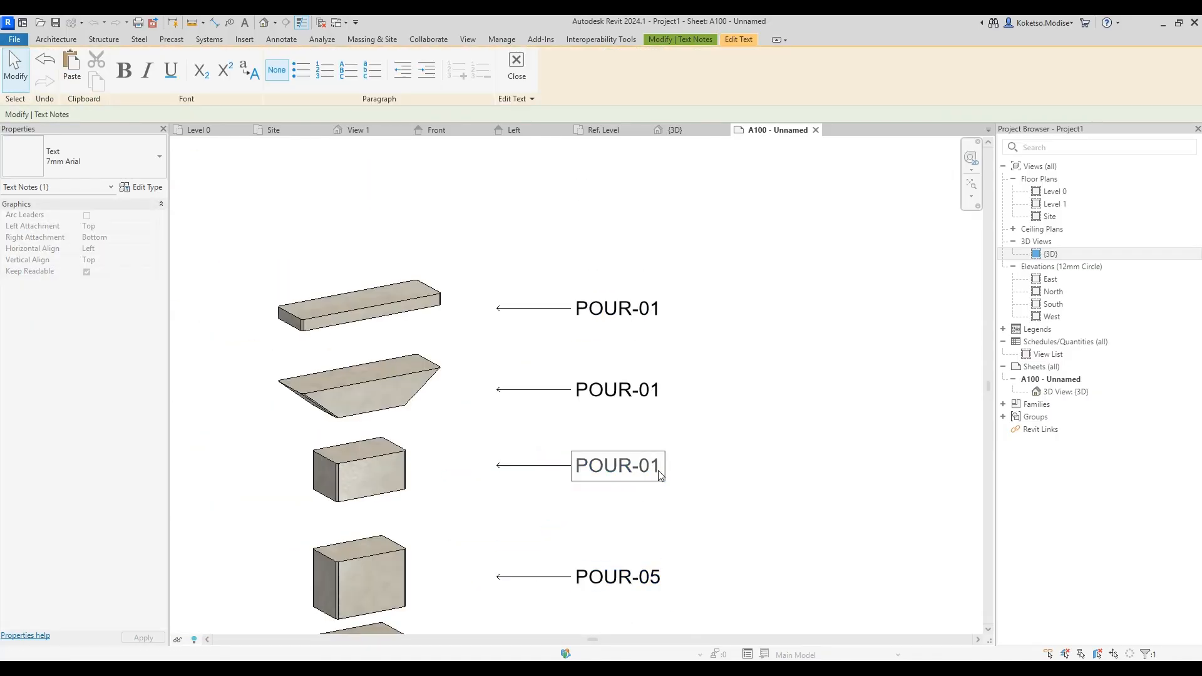
pyautogui.press('Escape')
pyautogui.click(657, 395)
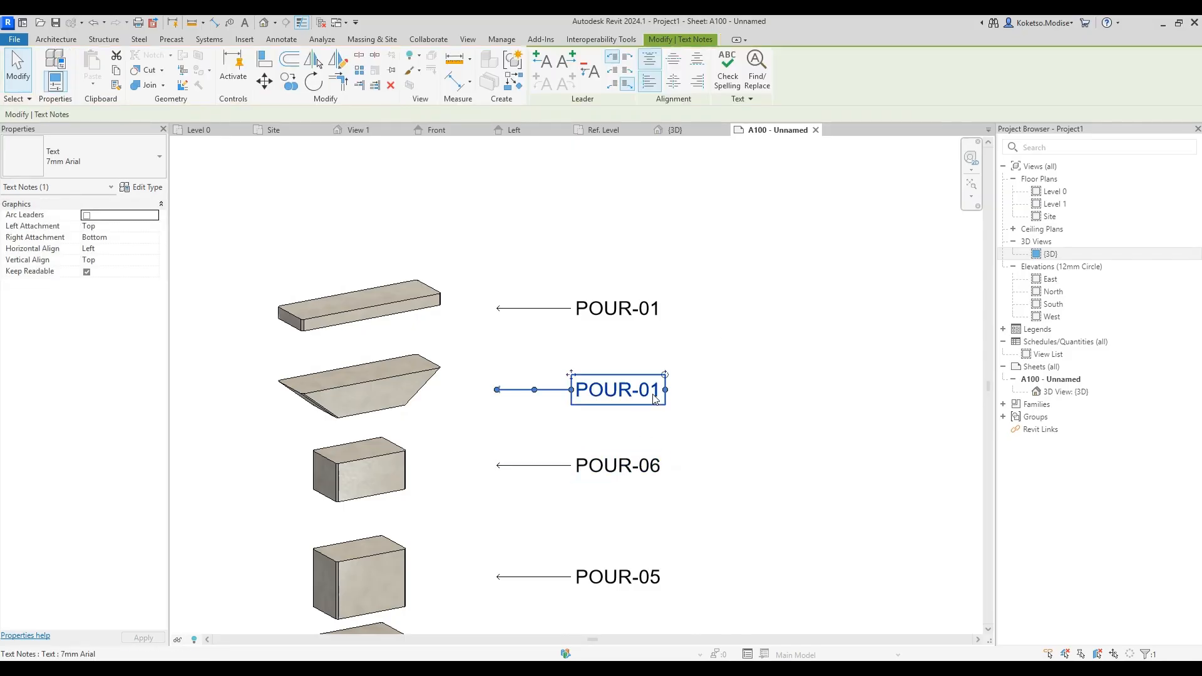
pyautogui.click(659, 396)
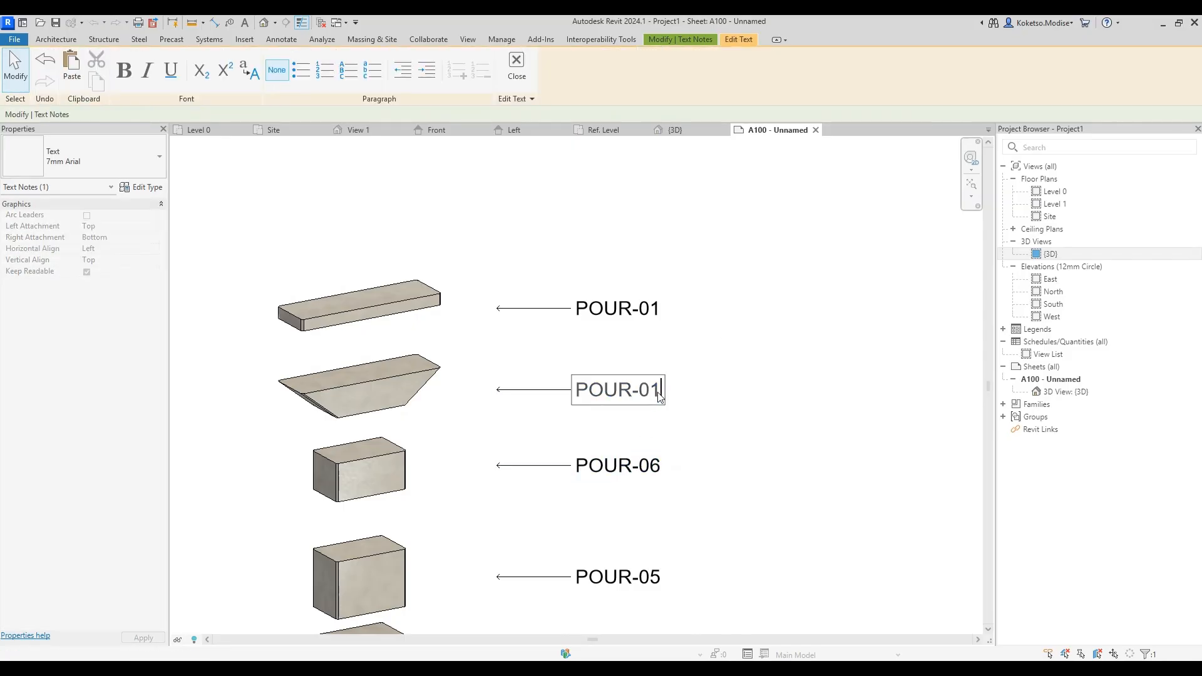
pyautogui.click(705, 316)
# Step: Change the note beside the pier cap to POUR-08 and finish editing the text
pyautogui.click(653, 311)
pyautogui.click(658, 311)
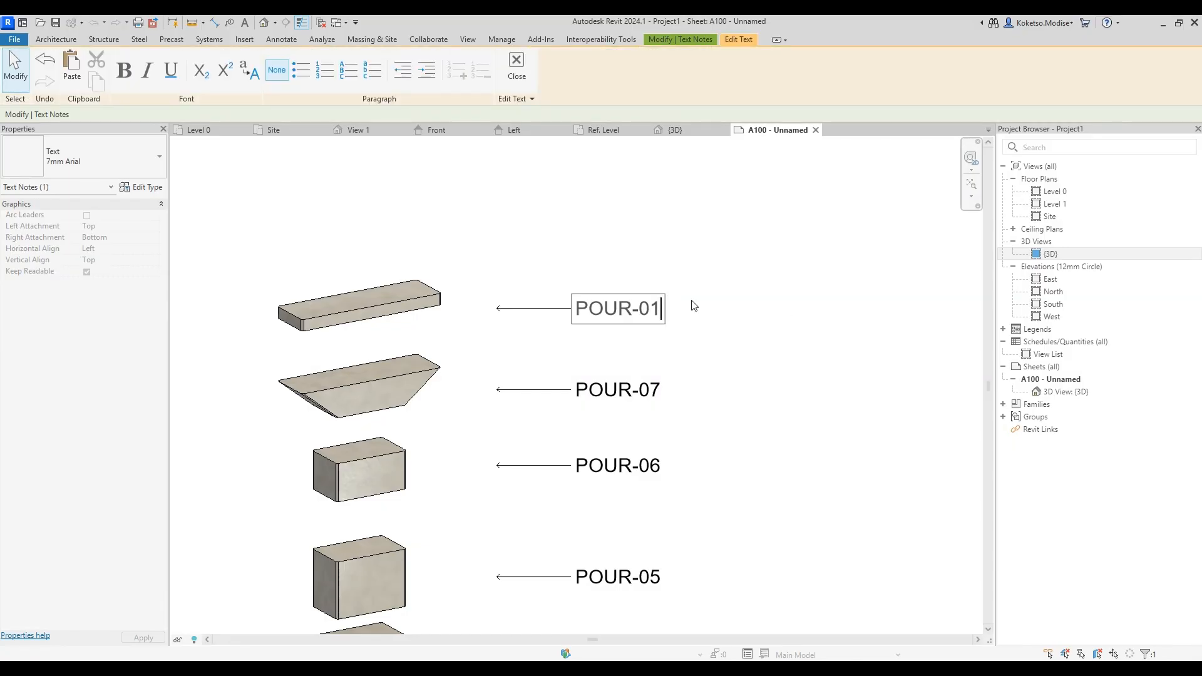
pyautogui.click(750, 302)
pyautogui.scroll(-3, 495, 288)
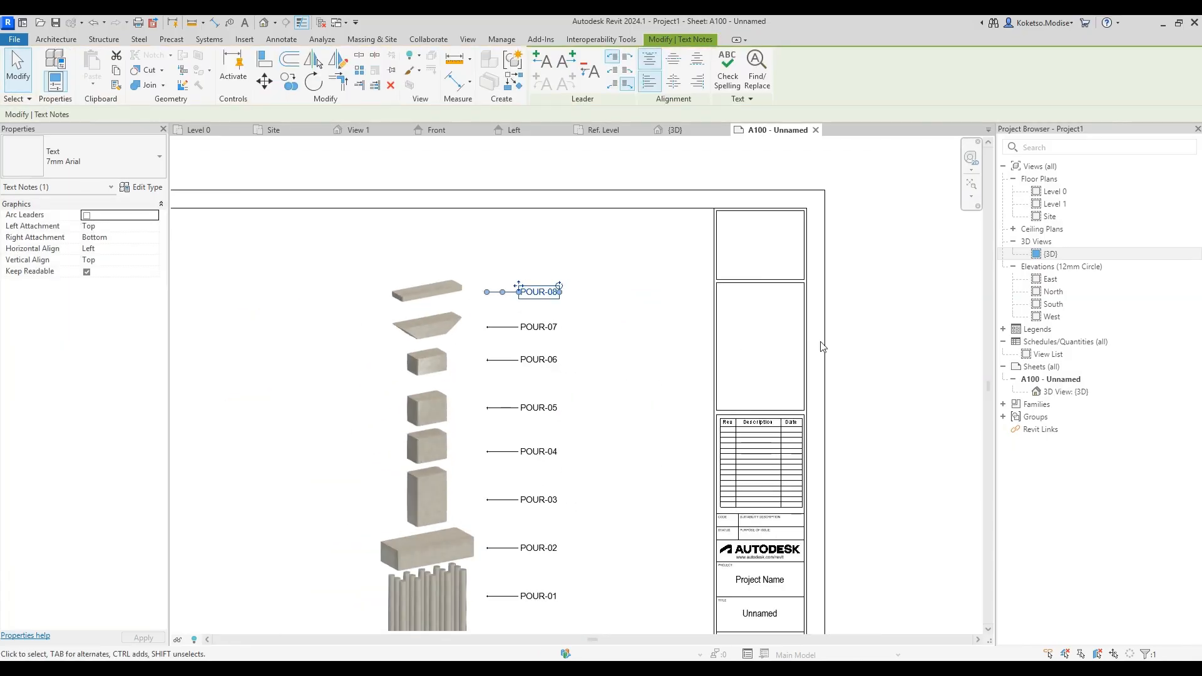
pyautogui.click(870, 328)
pyautogui.middleClick(776, 323)
pyautogui.middleClick(777, 322)
pyautogui.scroll(5, 610, 453)
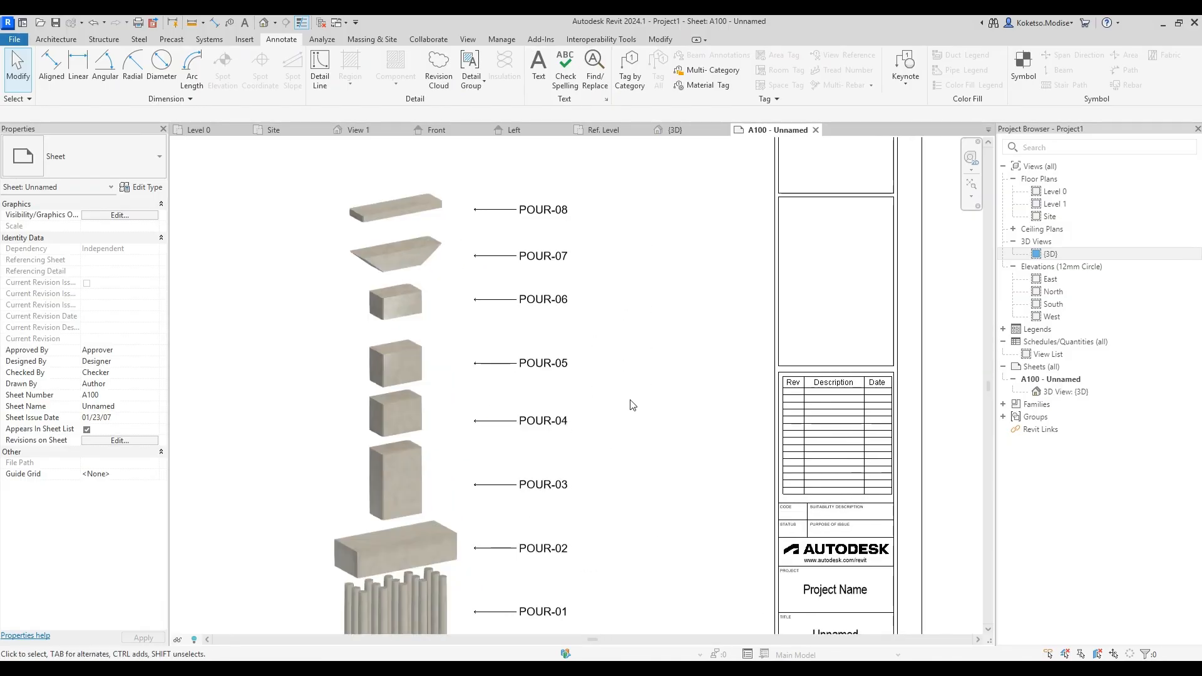
pyautogui.moveTo(631, 403); pyautogui.dragTo(694, 355, button='middle')
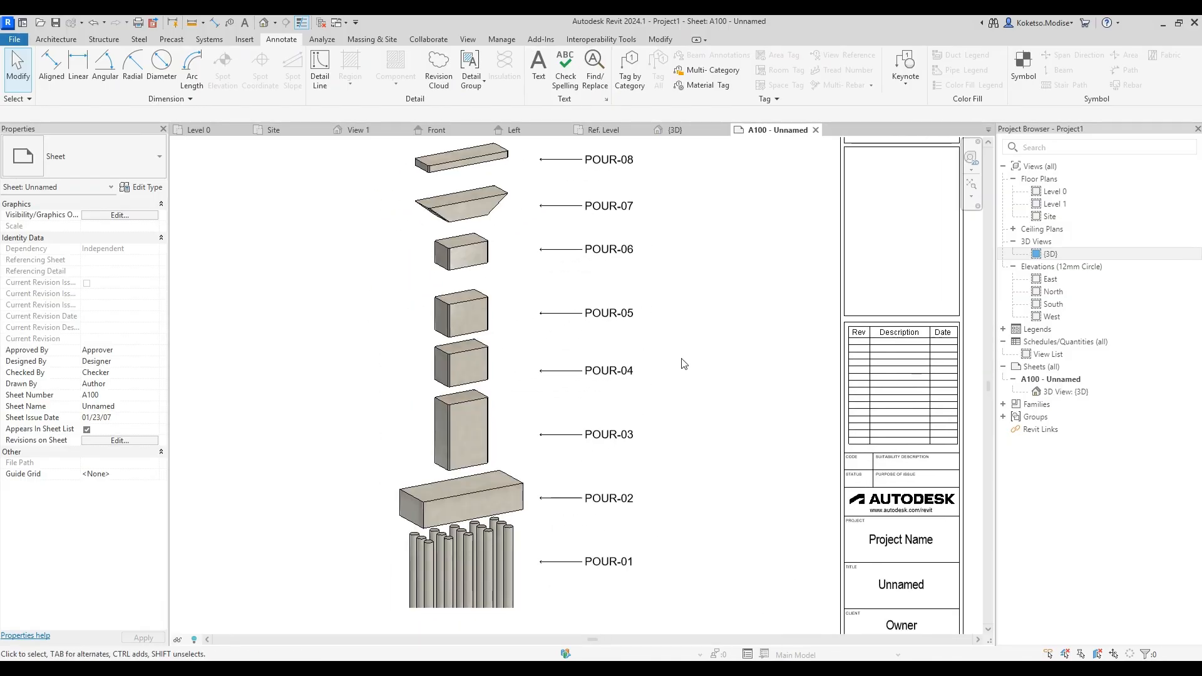
pyautogui.scroll(-3, 700, 424)
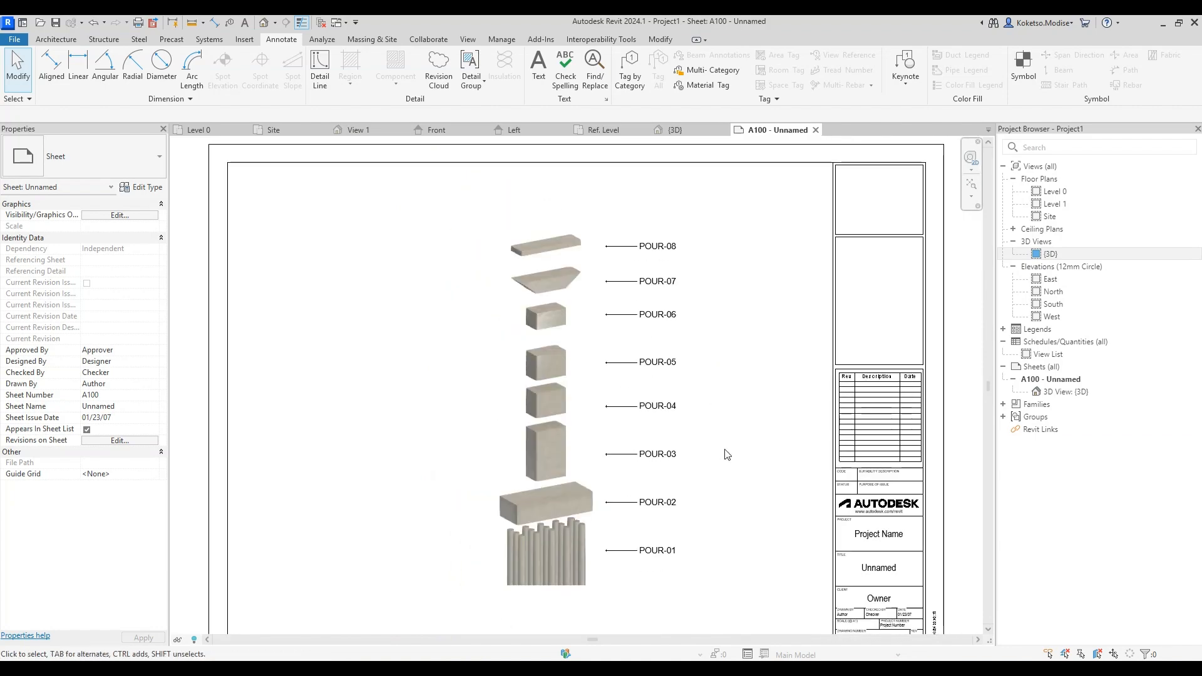